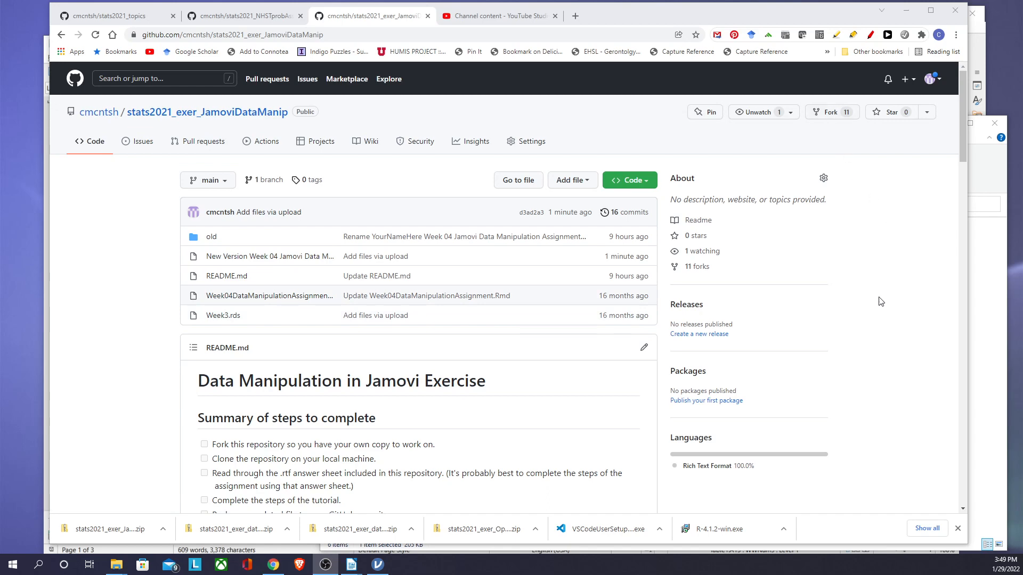
Show the ZIP download option of the stats2021_exer_JamoviDataManip repository and switch to its extracted folder in File Explorer
{"action": "left_click", "coordinate": [633, 181]}
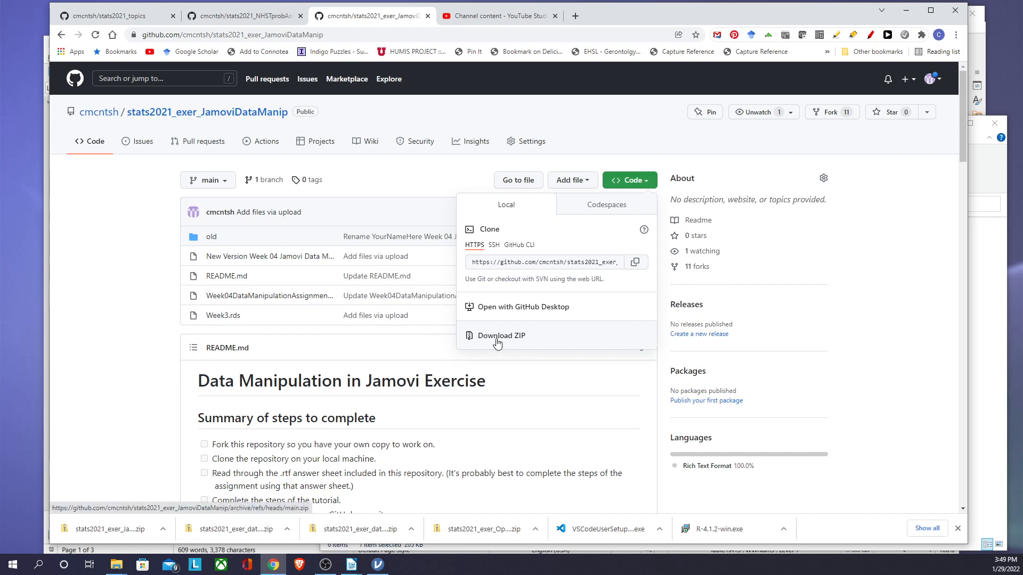
{"action": "mouse_move", "coordinate": [117, 568]}
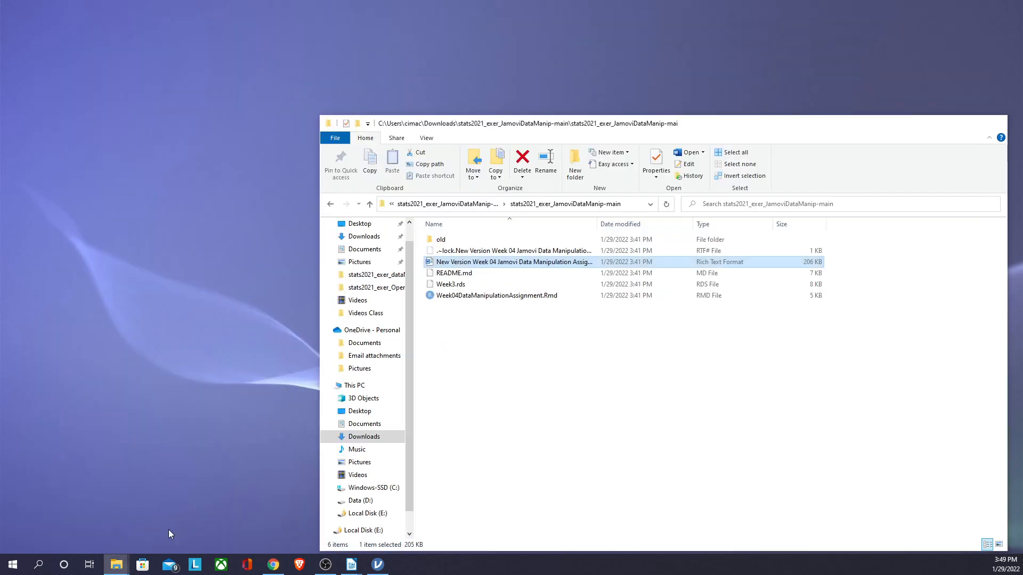
{"action": "left_click", "coordinate": [168, 529]}
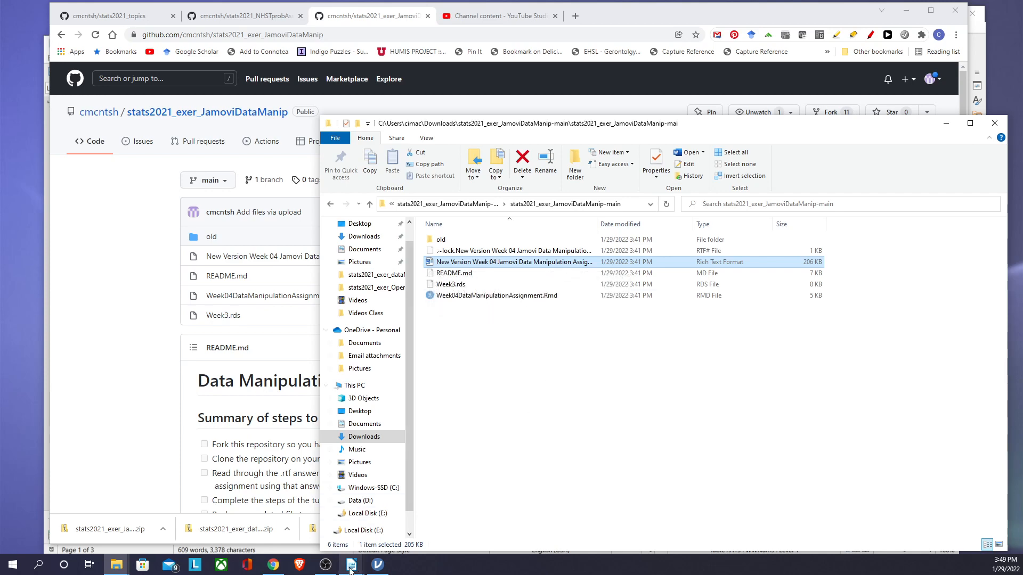
Switch to the Week 04 Jamovi answer sheet in LibreOffice Writer and read questions 1 to 8 from the beginning
{"action": "mouse_move", "coordinate": [351, 564]}
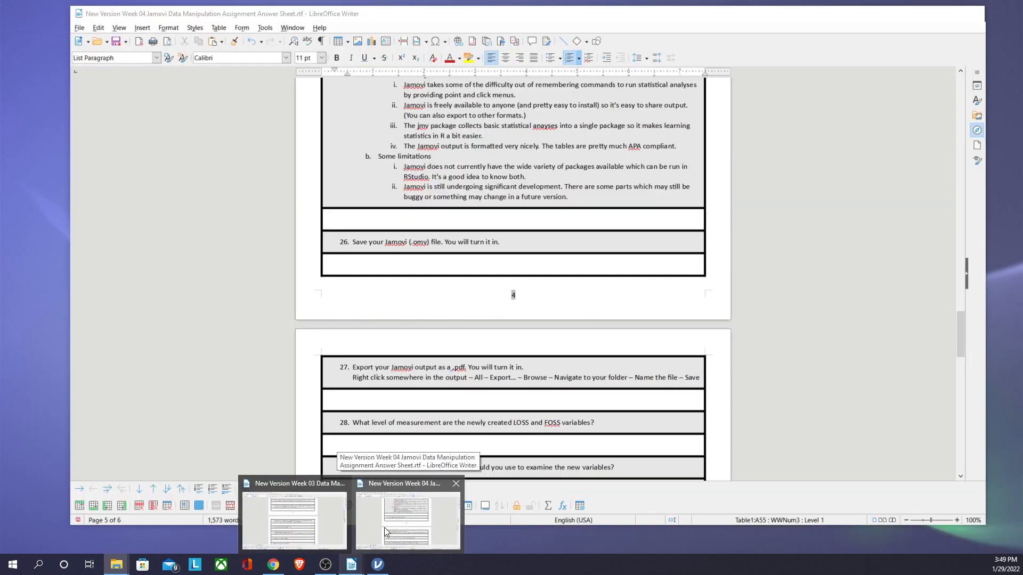
{"action": "left_click", "coordinate": [364, 542]}
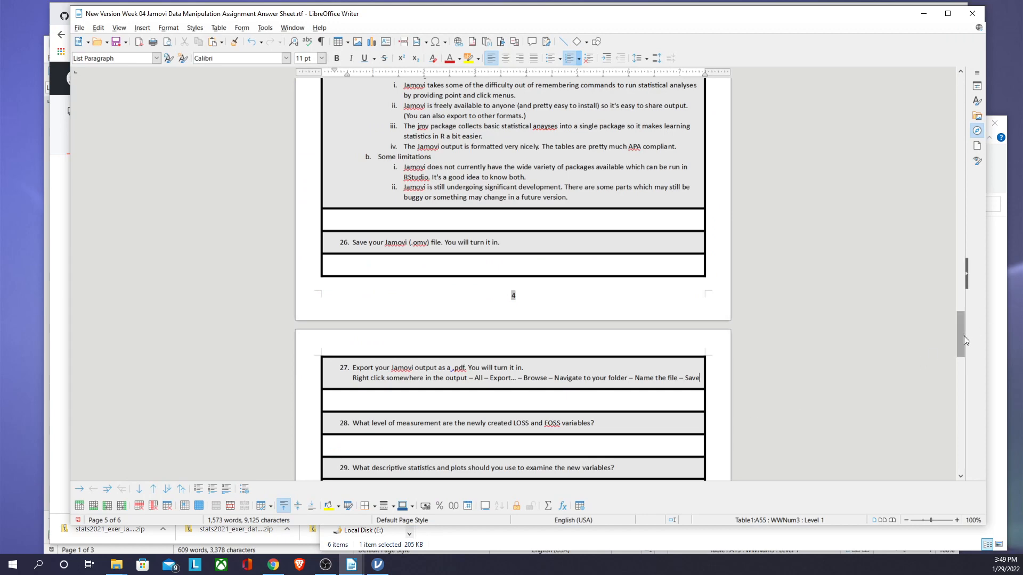
{"action": "left_click_drag", "start_coordinate": [964, 335], "coordinate": [987, 90]}
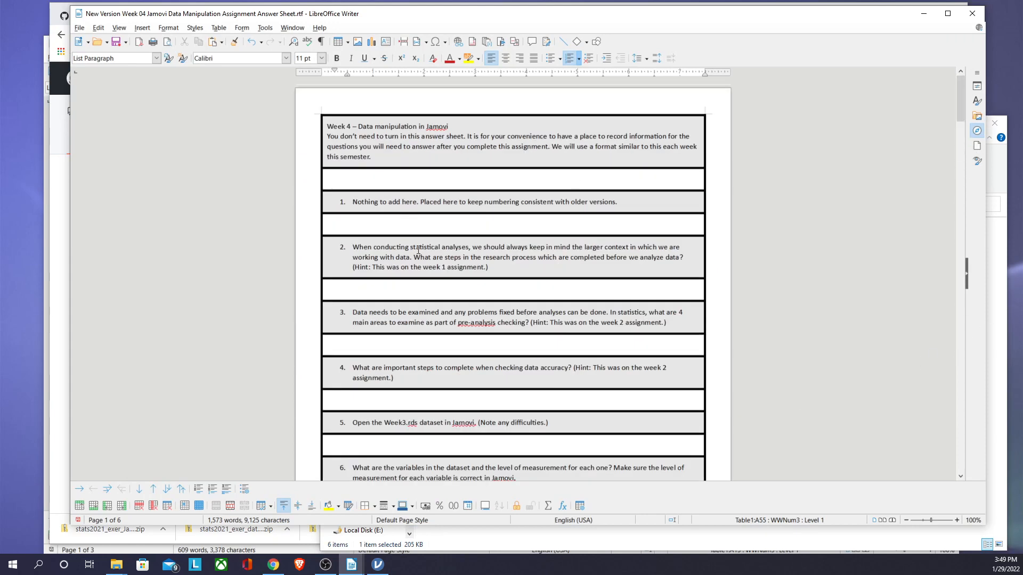
{"action": "scroll", "coordinate": [417, 252], "scroll_direction": "down", "scroll_amount": 1}
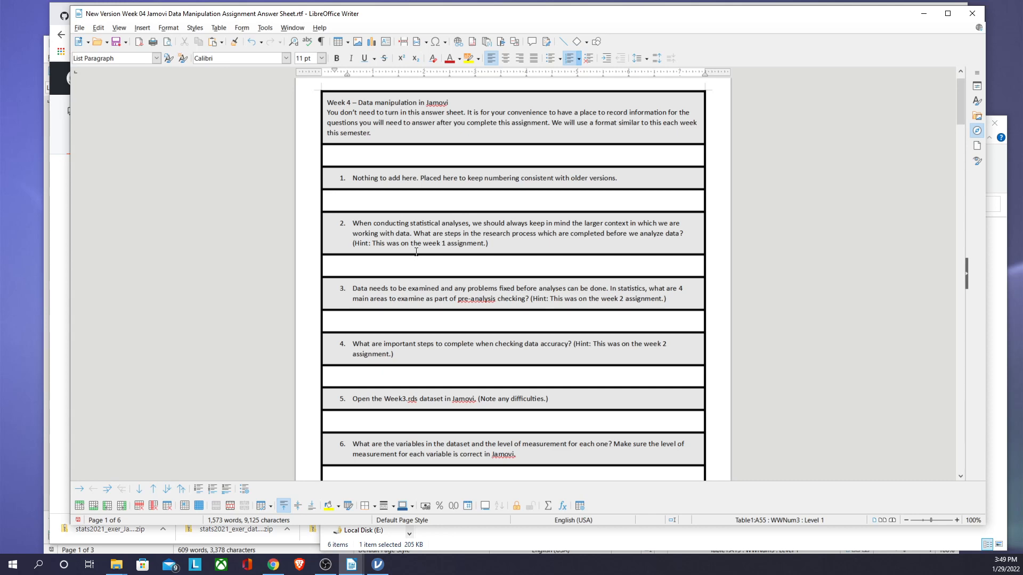
{"action": "scroll", "coordinate": [416, 252], "scroll_direction": "down", "scroll_amount": 2}
{"action": "scroll", "coordinate": [415, 258], "scroll_direction": "down", "scroll_amount": 2}
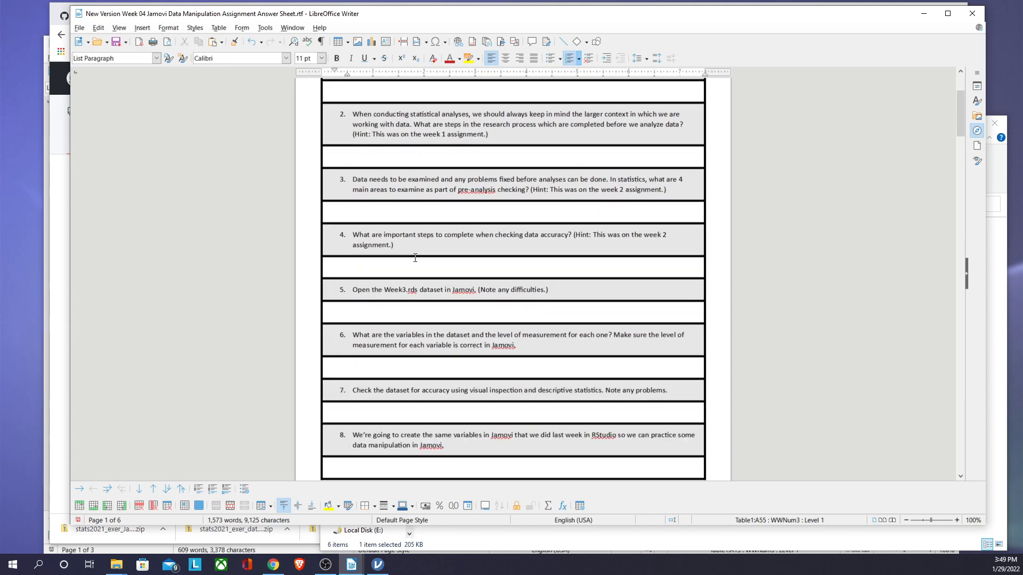
{"action": "scroll", "coordinate": [415, 258], "scroll_direction": "down", "scroll_amount": 1}
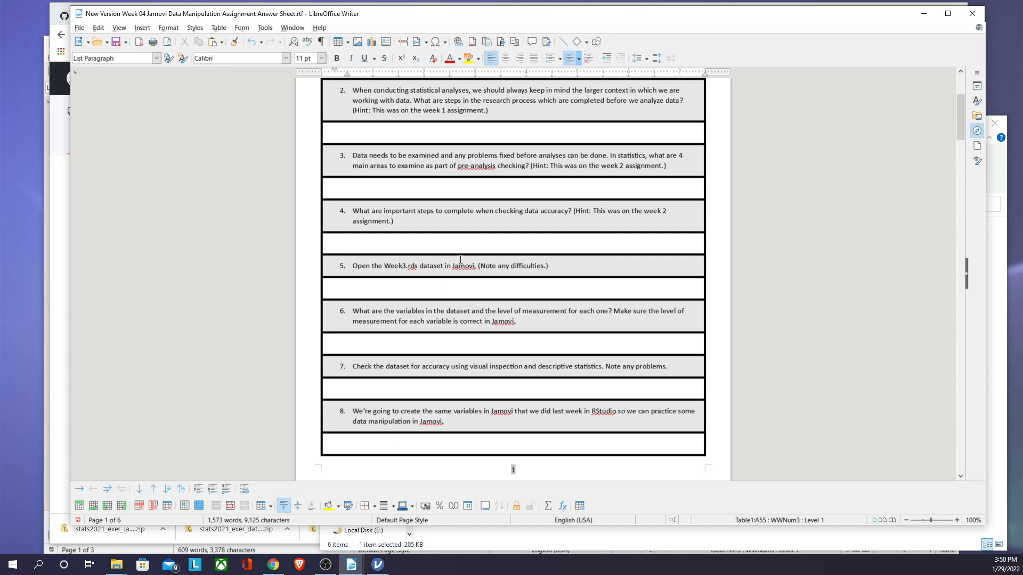
Switch to jamovi and open the Week3.rds dataset from the stats2021_exer_JamoviDataManip-main folder in Downloads
{"action": "mouse_move", "coordinate": [380, 569]}
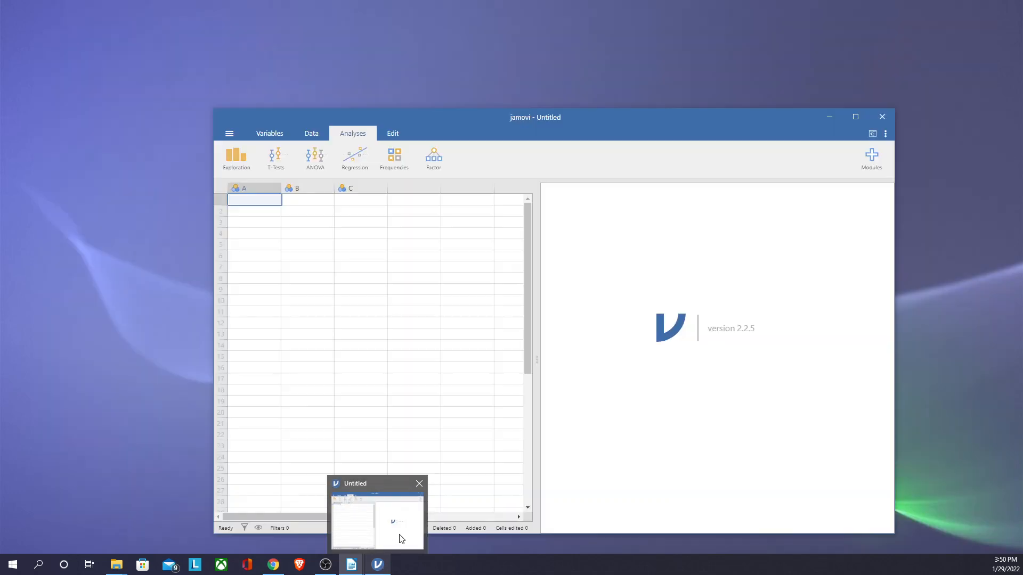
{"action": "left_click", "coordinate": [378, 519]}
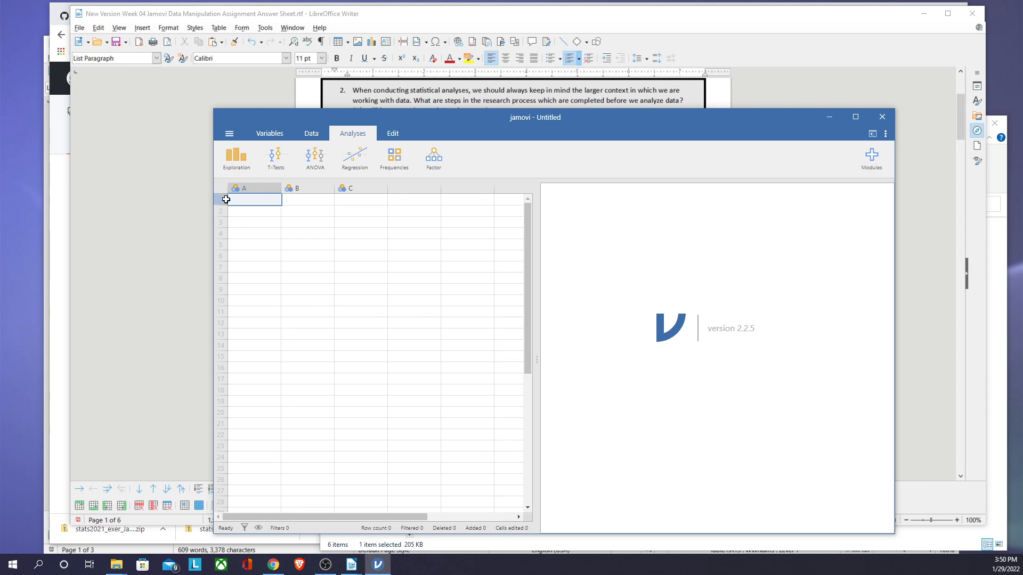
{"action": "left_click", "coordinate": [228, 133]}
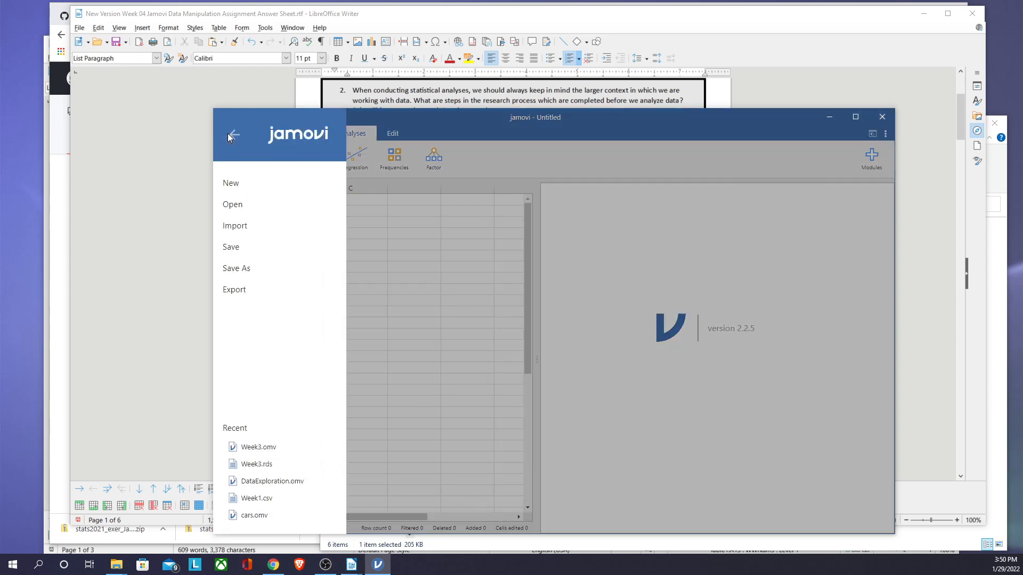
{"action": "left_click", "coordinate": [232, 206]}
{"action": "left_click", "coordinate": [583, 128]}
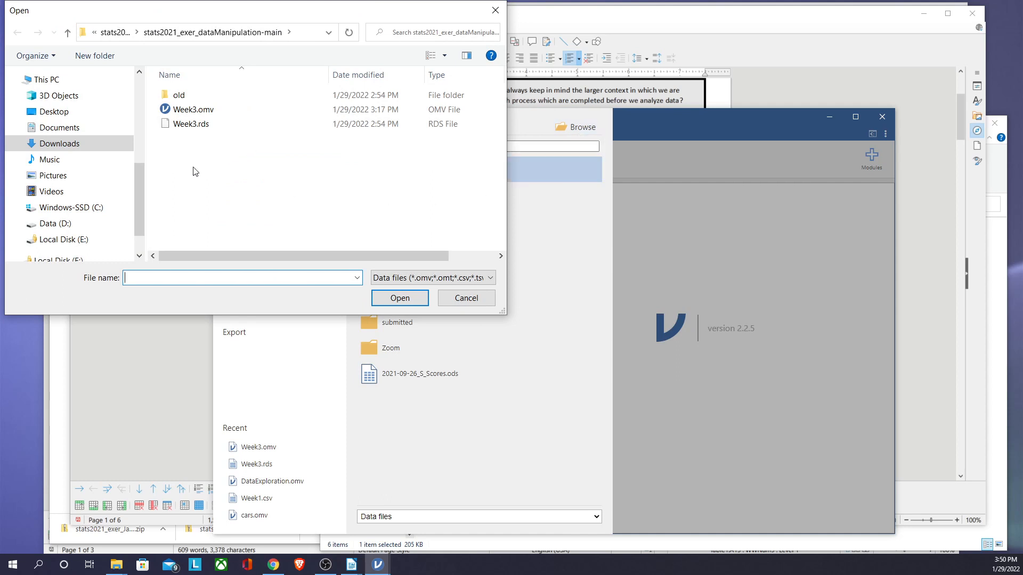
{"action": "left_click", "coordinate": [60, 148]}
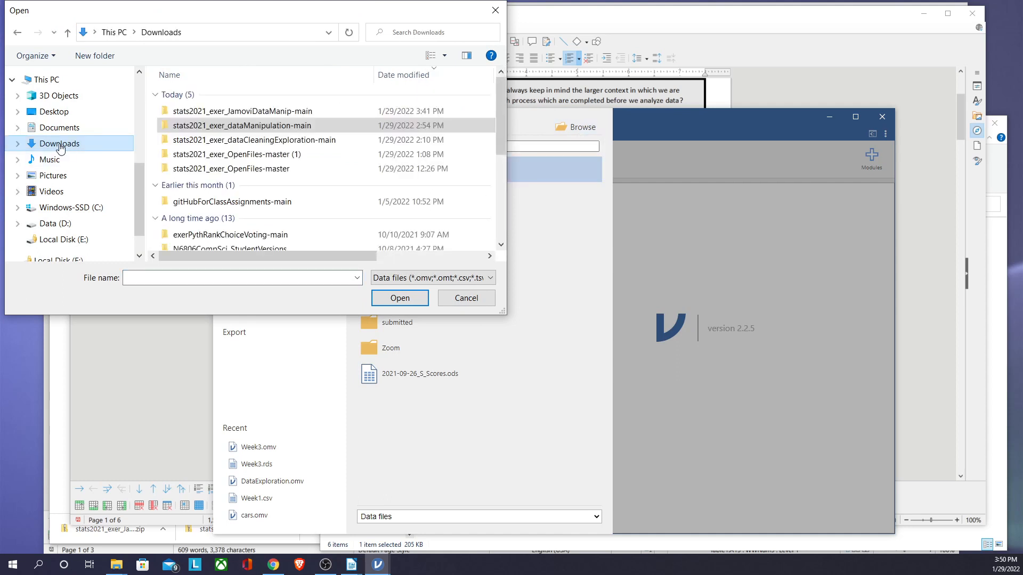
{"action": "double_click", "coordinate": [204, 111]}
{"action": "double_click", "coordinate": [206, 96]}
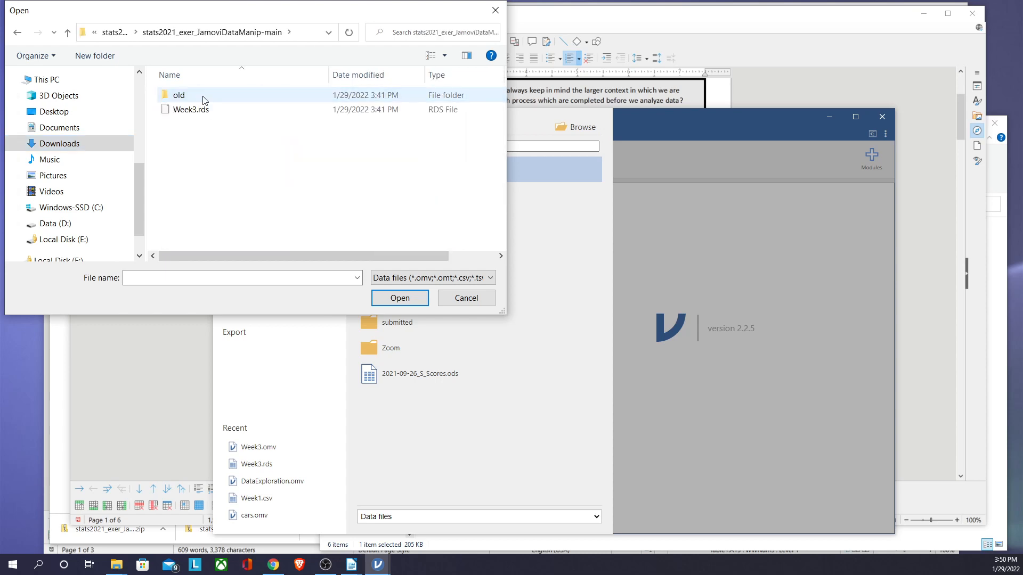
{"action": "left_click", "coordinate": [185, 110]}
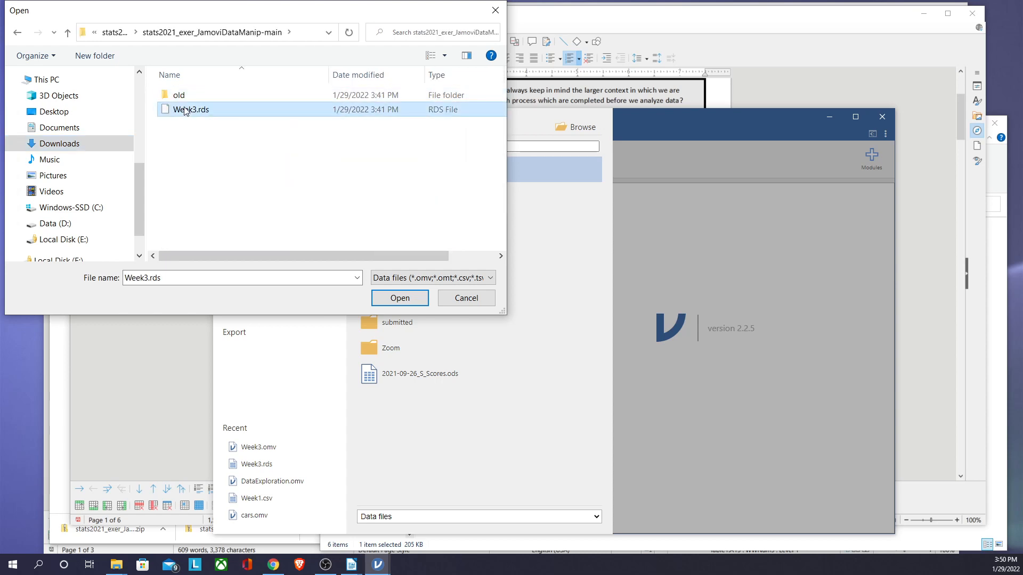
{"action": "left_click", "coordinate": [399, 298]}
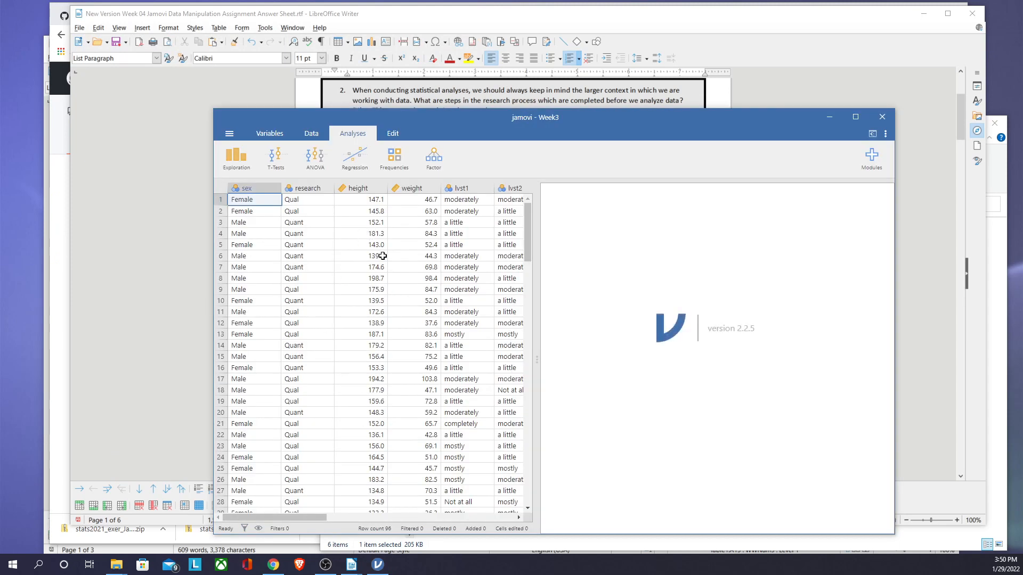
Reread question 6 in the Writer answer sheet and review the measure types and levels of jamovi's sex and research variables
{"action": "left_click", "coordinate": [122, 114]}
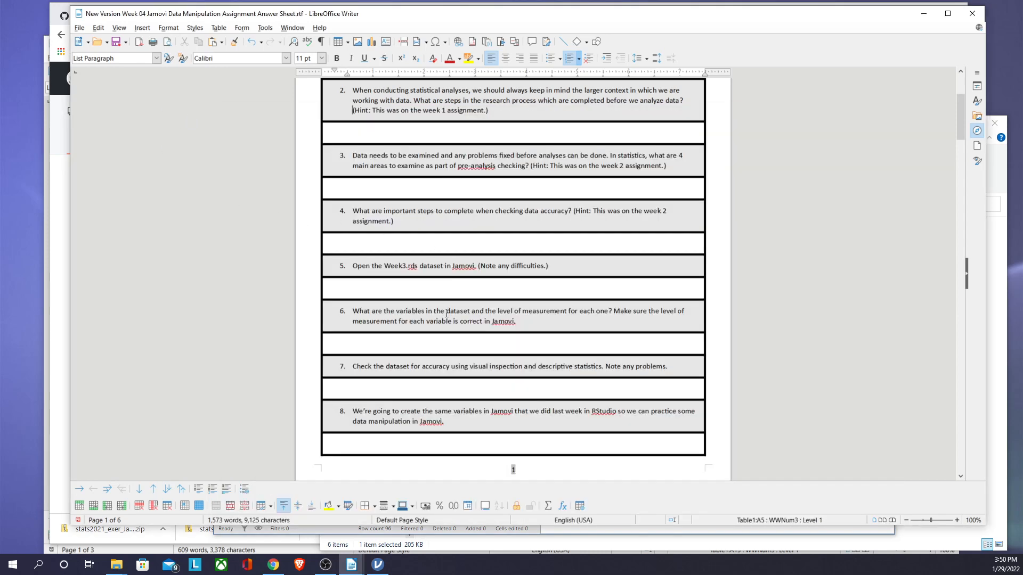
{"action": "scroll", "coordinate": [446, 314], "scroll_direction": "down", "scroll_amount": 1}
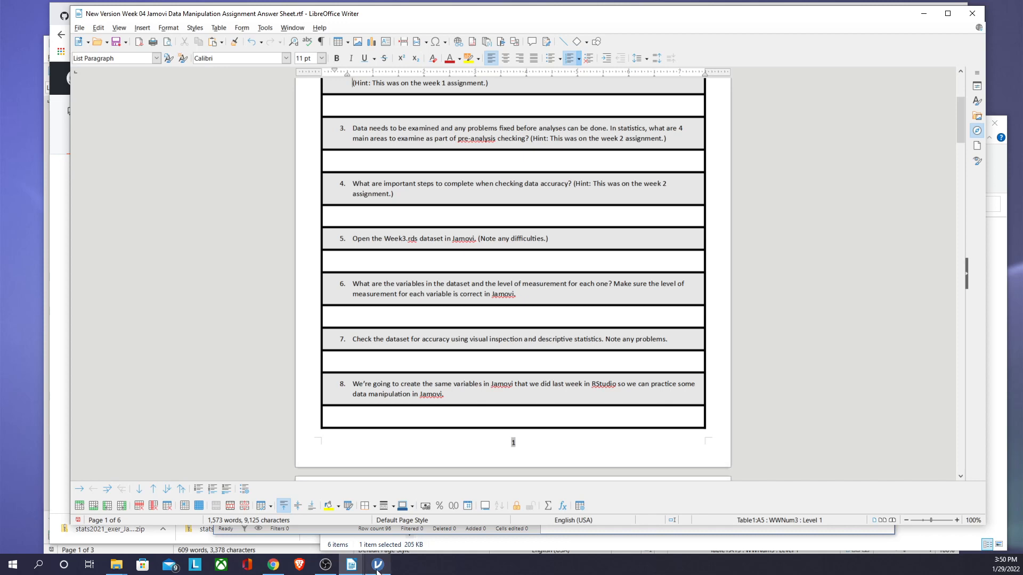
{"action": "mouse_move", "coordinate": [377, 565]}
{"action": "mouse_move", "coordinate": [399, 529]}
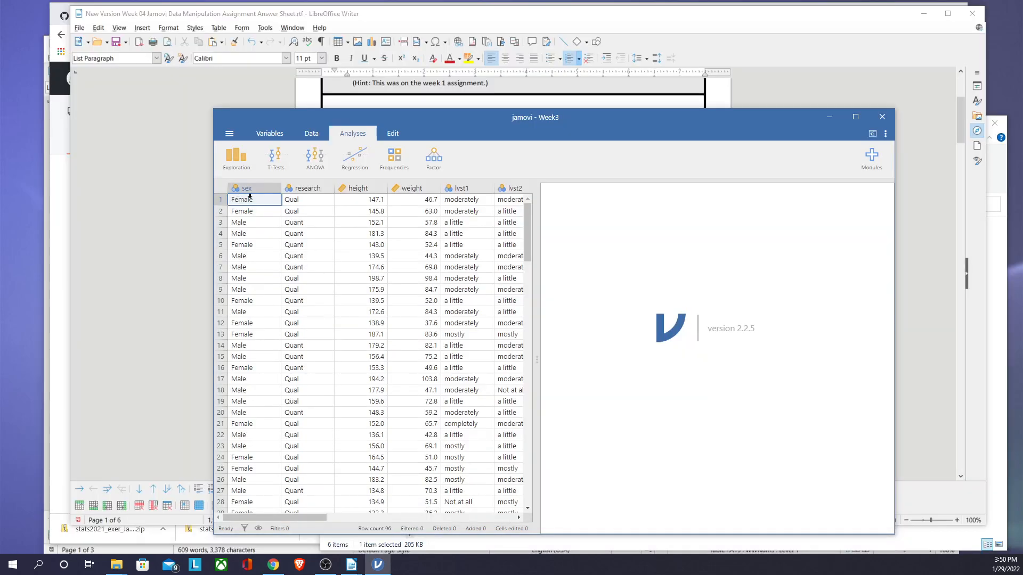
{"action": "left_click", "coordinate": [253, 188]}
{"action": "double_click", "coordinate": [253, 188]}
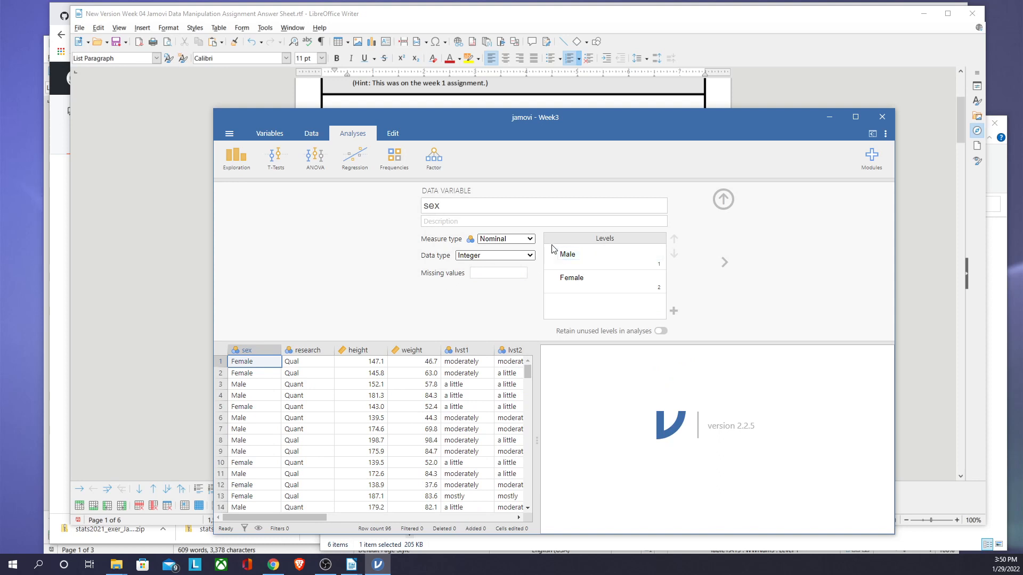
{"action": "left_click", "coordinate": [725, 262]}
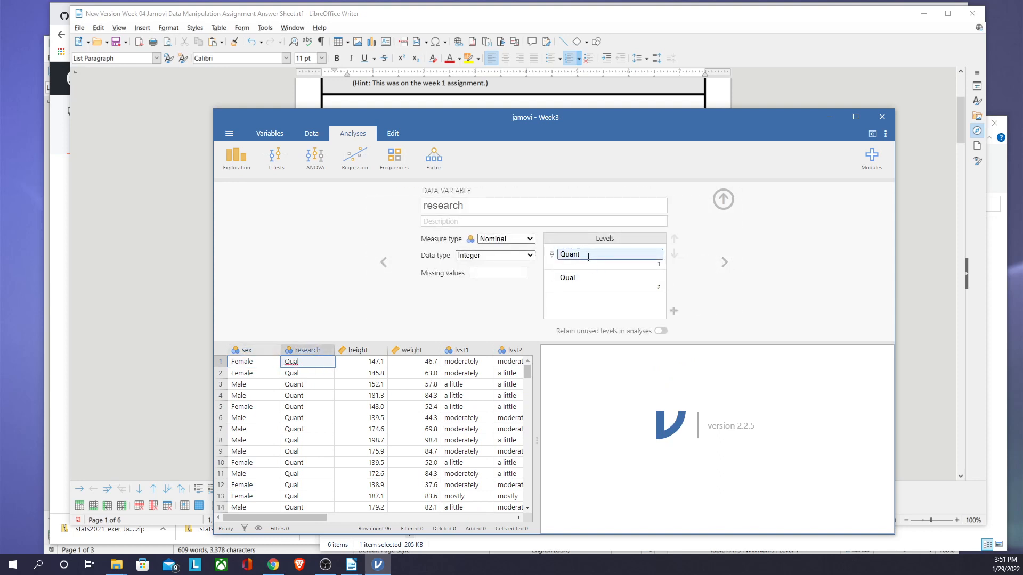
Enter "cm" as the description of the height variable and "kg" as the description of the weight variable
{"action": "left_click", "coordinate": [725, 263]}
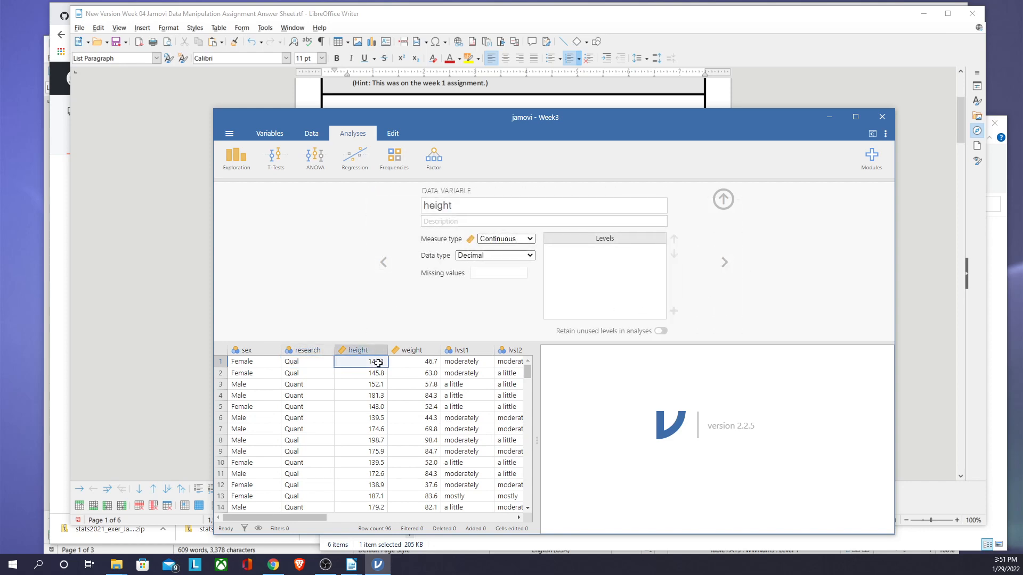
{"action": "left_click", "coordinate": [441, 222]}
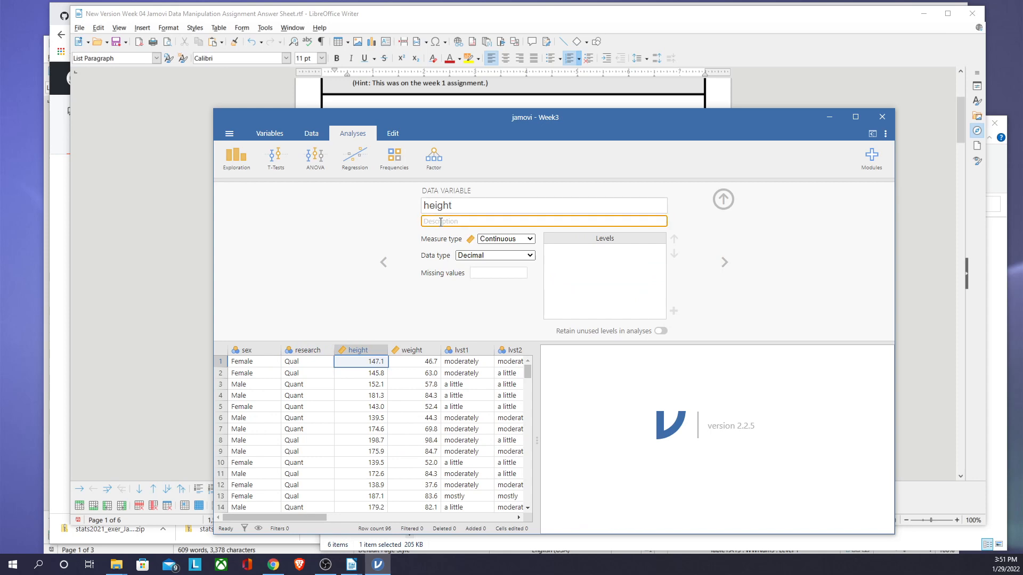
{"action": "type", "text": "cm"}
{"action": "left_click", "coordinate": [726, 264]}
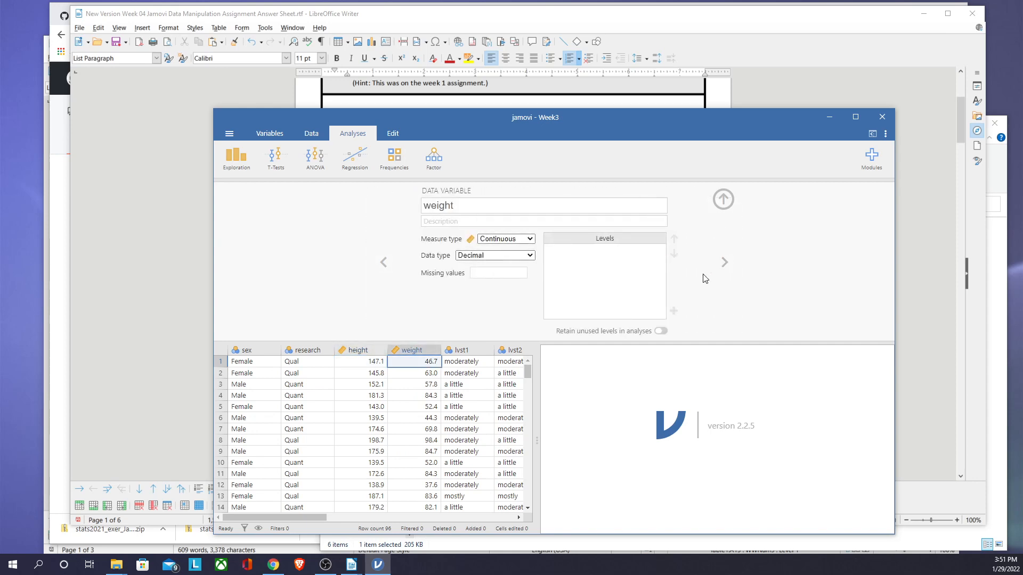
{"action": "left_click", "coordinate": [437, 221]}
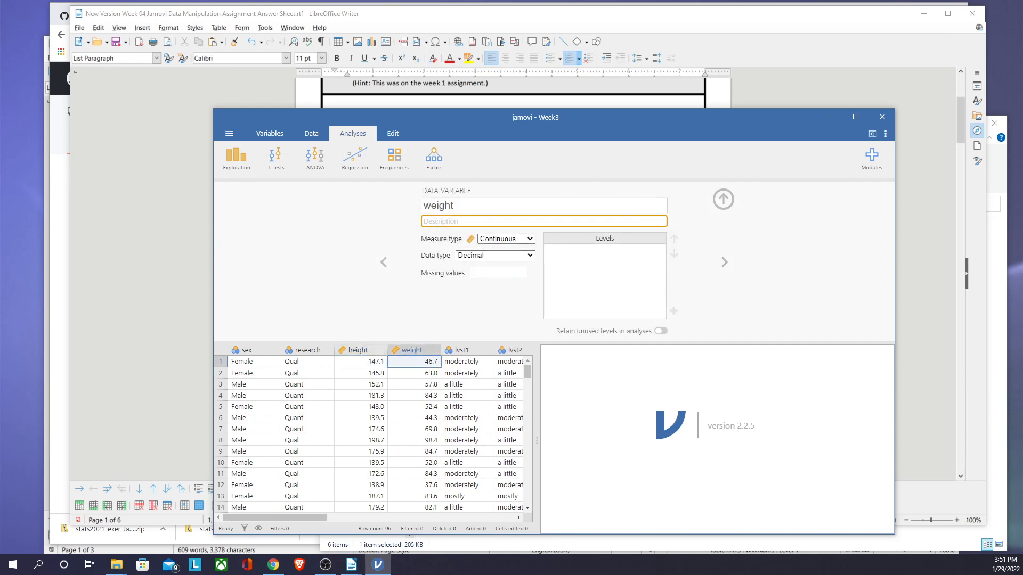
{"action": "type", "text": "kg"}
Set the measure type of the lvst1 and lvst2 variables to Ordinal
{"action": "left_click", "coordinate": [725, 263]}
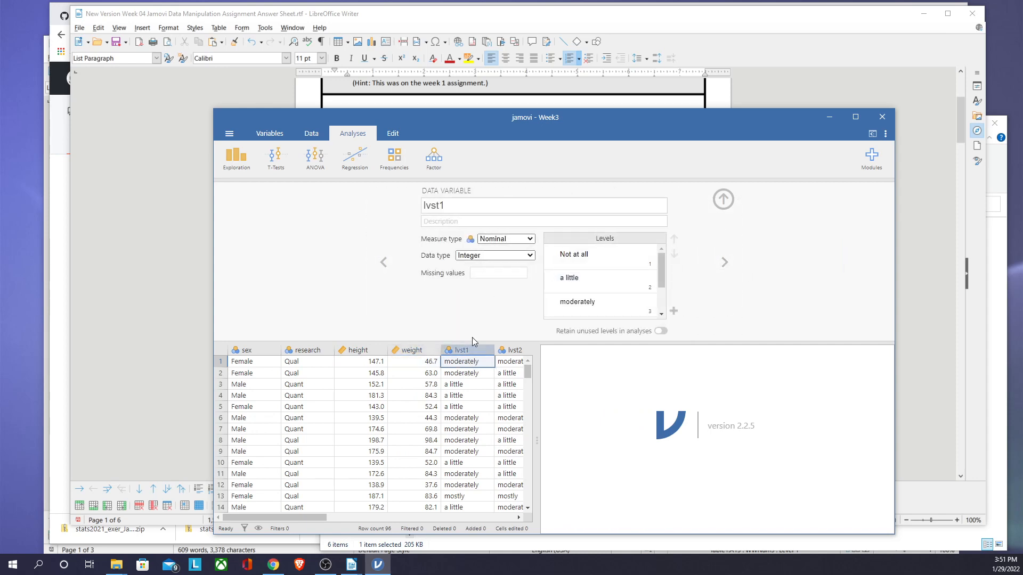
{"action": "left_click", "coordinate": [442, 221]}
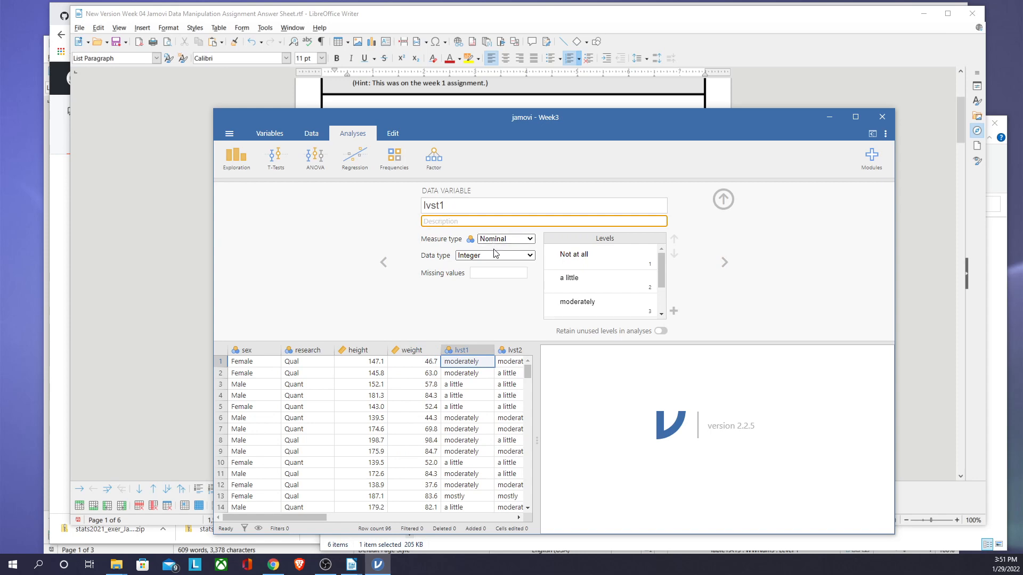
{"action": "mouse_move", "coordinate": [659, 262]}
{"action": "left_mouse_down"}
{"action": "mouse_move", "coordinate": [663, 291]}
{"action": "mouse_move", "coordinate": [659, 255]}
{"action": "left_mouse_up"}
{"action": "left_click", "coordinate": [520, 238]}
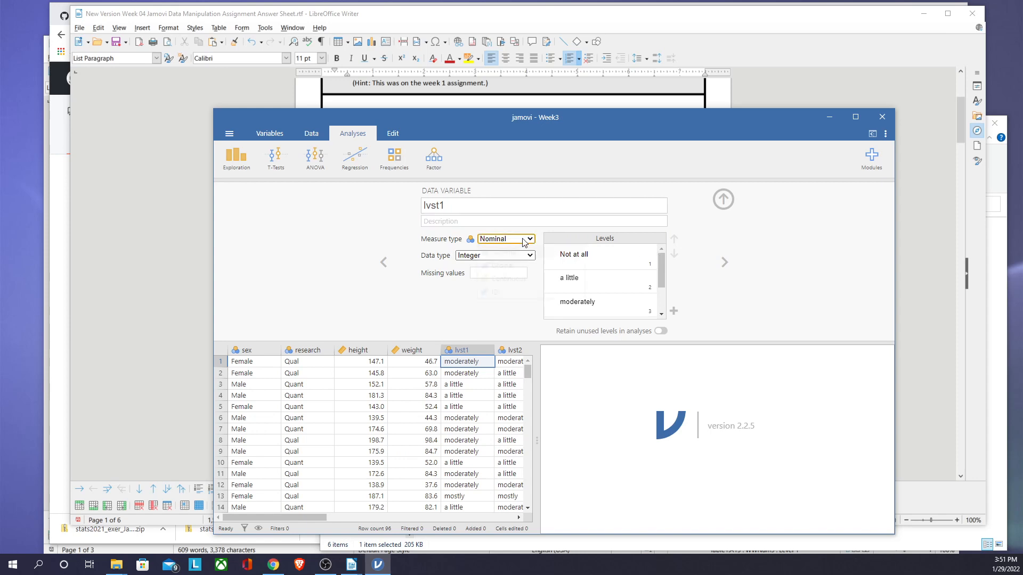
{"action": "left_click", "coordinate": [513, 265]}
{"action": "left_click", "coordinate": [724, 262]}
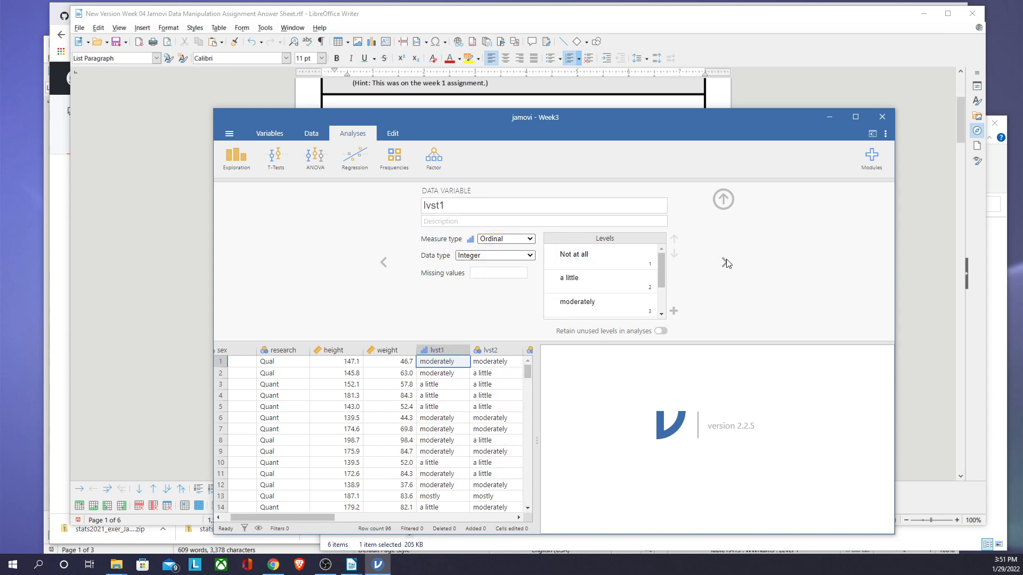
{"action": "left_click", "coordinate": [529, 240]}
{"action": "left_click", "coordinate": [510, 266]}
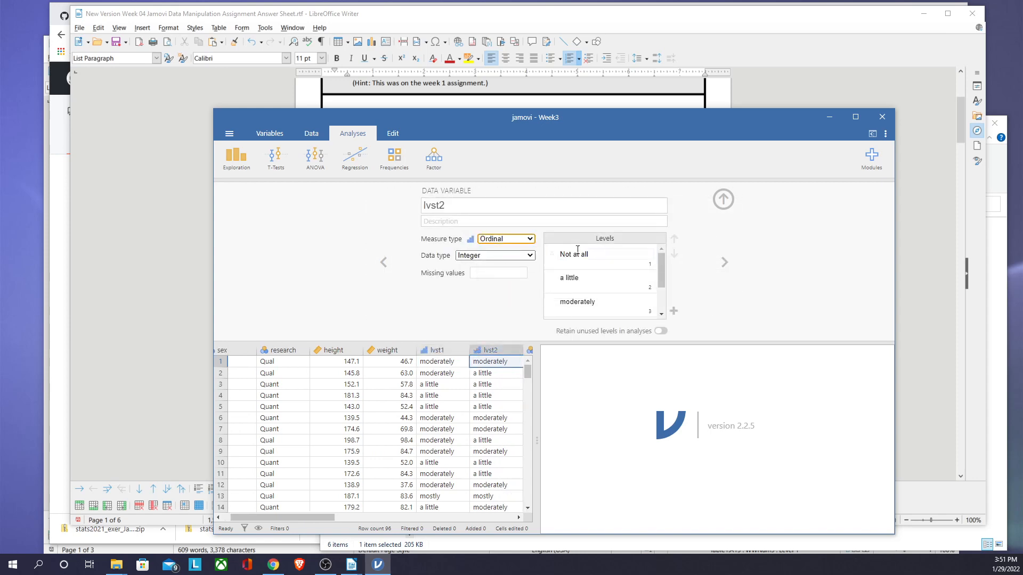
Set the measure type of the lvst3 and lvst4 variables to Ordinal
{"action": "left_click", "coordinate": [723, 263]}
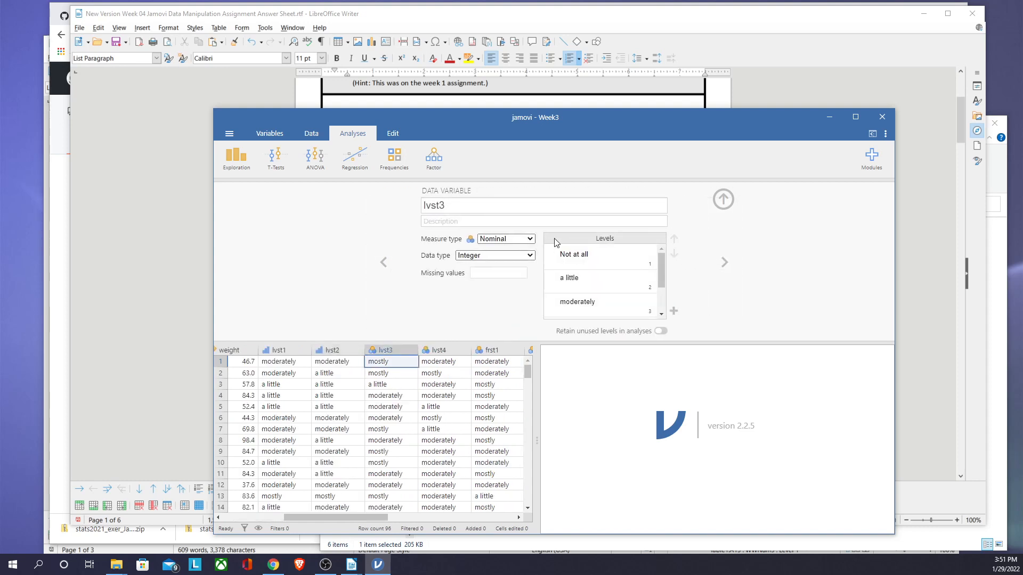
{"action": "left_click", "coordinate": [514, 239]}
{"action": "left_click", "coordinate": [506, 266]}
{"action": "left_click", "coordinate": [723, 262]}
{"action": "left_click", "coordinate": [505, 241]}
{"action": "left_click", "coordinate": [510, 268]}
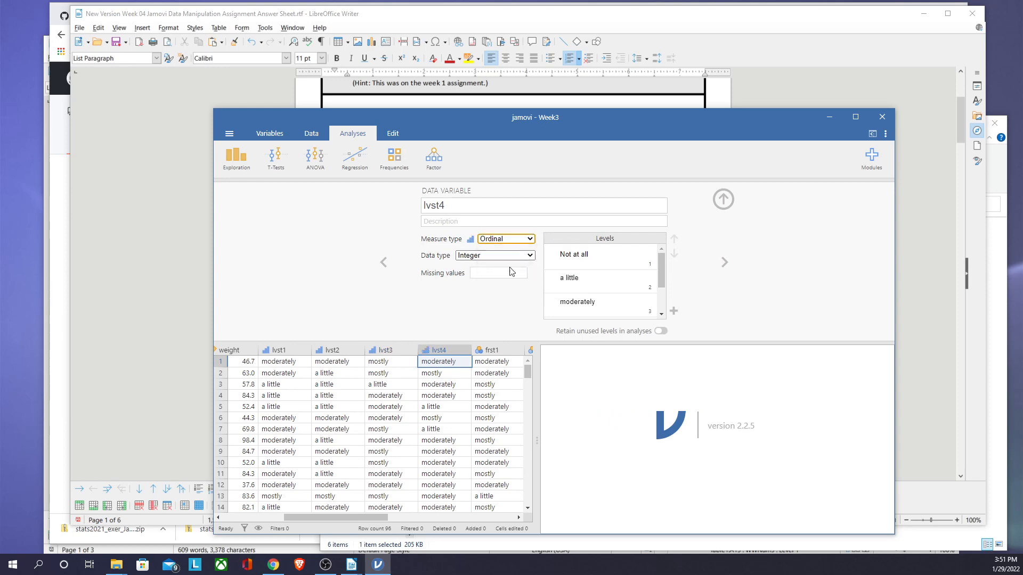
Set the measure type of the frst1 variable to Ordinal and go to the frst2 variable's settings
{"action": "left_click", "coordinate": [725, 263]}
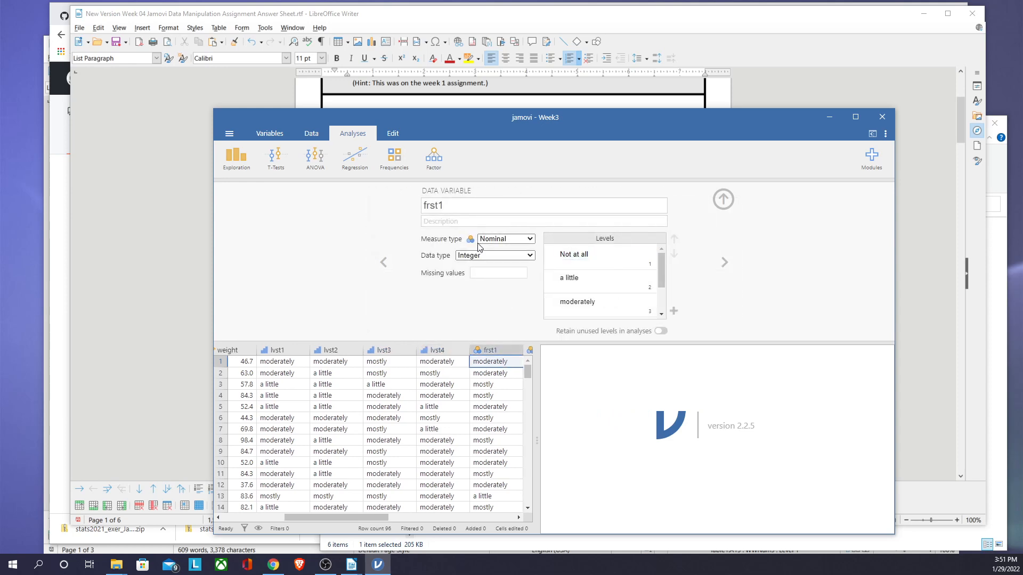
{"action": "left_click", "coordinate": [514, 239]}
{"action": "left_click", "coordinate": [520, 264]}
{"action": "left_click", "coordinate": [723, 262]}
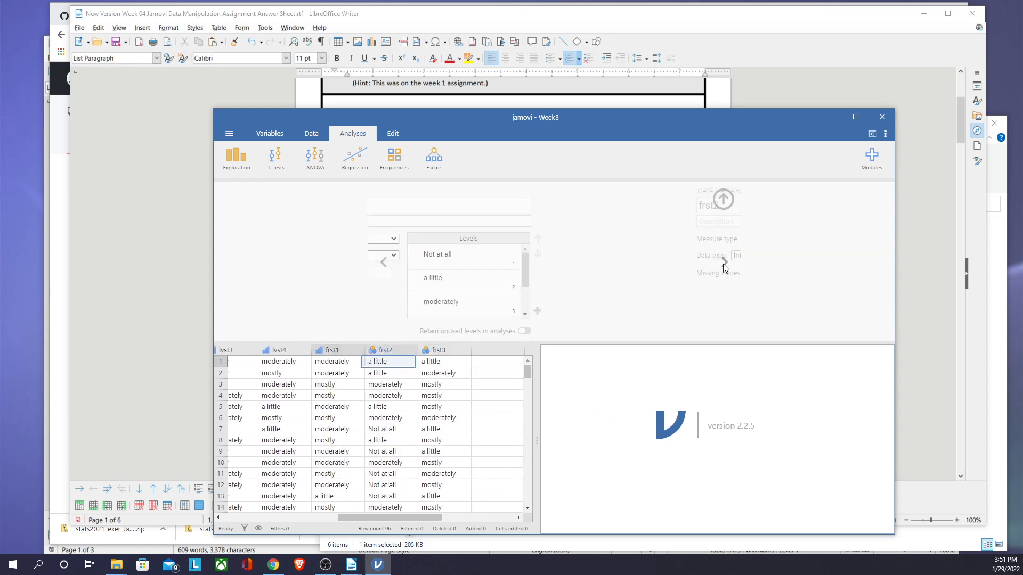
Set the measure type of the frst2 and frst3 variables to Ordinal
{"action": "left_click", "coordinate": [514, 239]}
{"action": "left_click", "coordinate": [513, 264]}
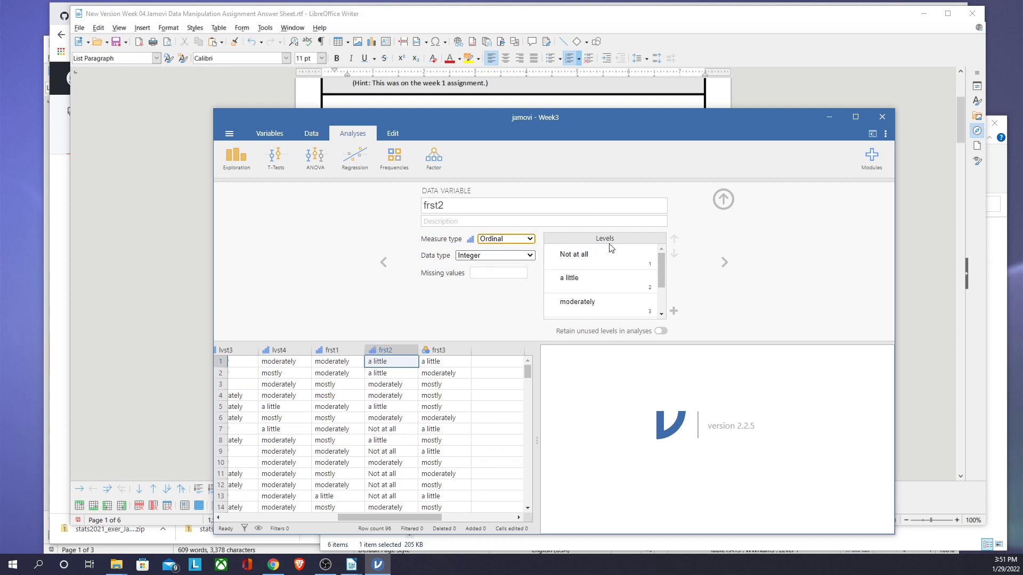
{"action": "left_click", "coordinate": [724, 263]}
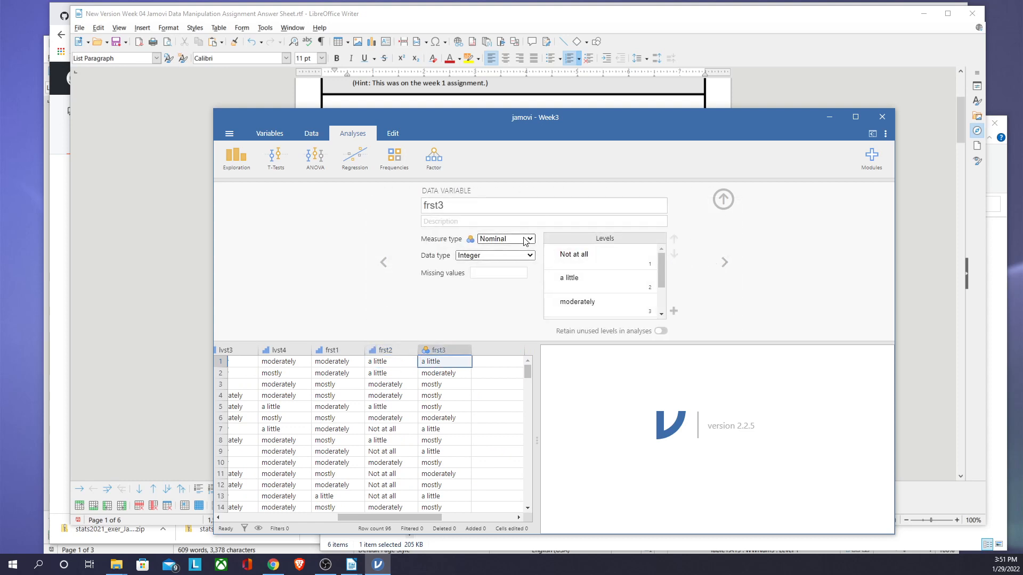
{"action": "left_click", "coordinate": [514, 239]}
{"action": "left_click", "coordinate": [520, 265]}
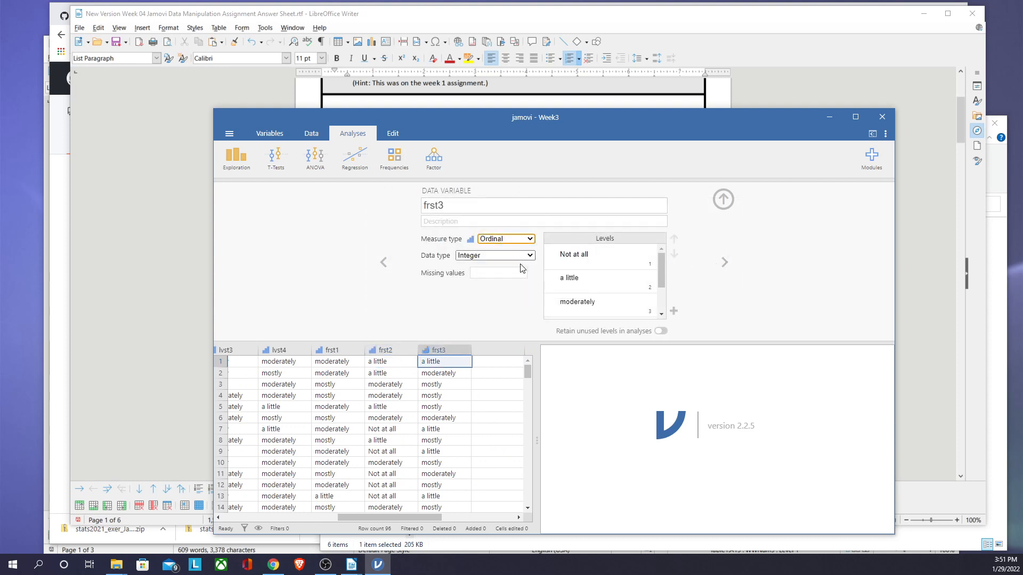
{"action": "left_click", "coordinate": [724, 261]}
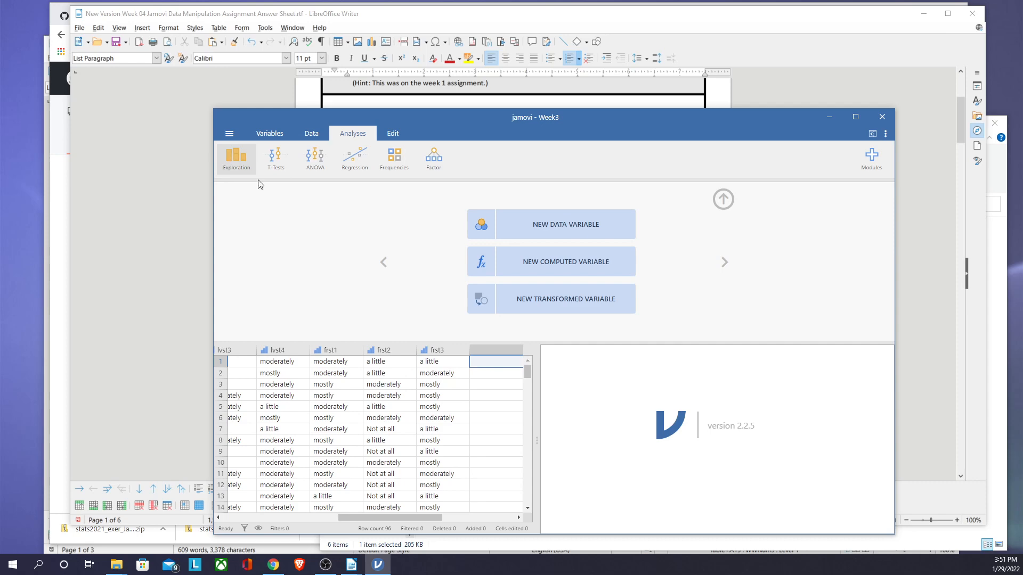
Start a Descriptives analysis with sex and research as its variables
{"action": "left_click_drag", "start_coordinate": [374, 519], "coordinate": [270, 519]}
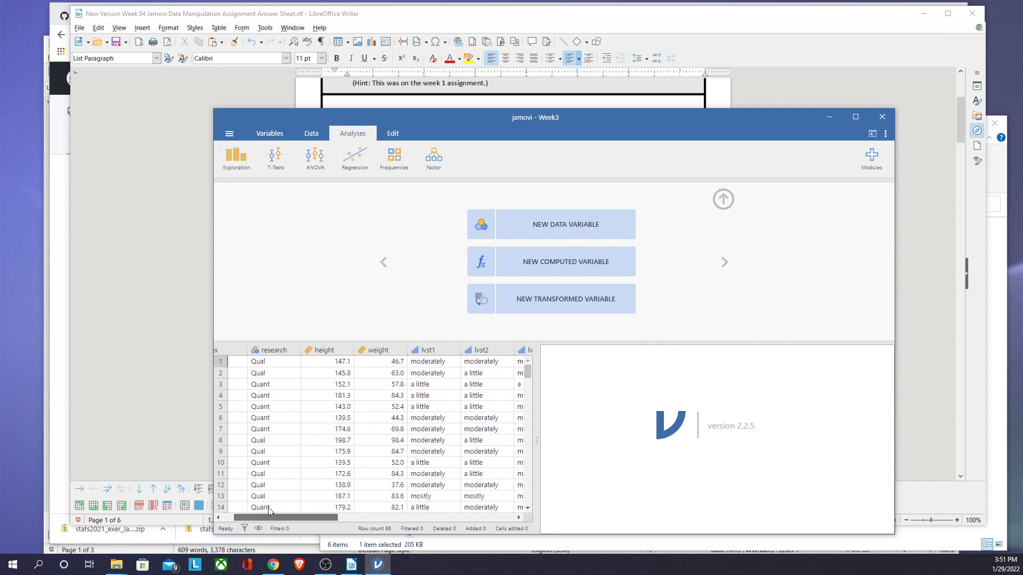
{"action": "left_click_drag", "start_coordinate": [526, 368], "coordinate": [529, 336]}
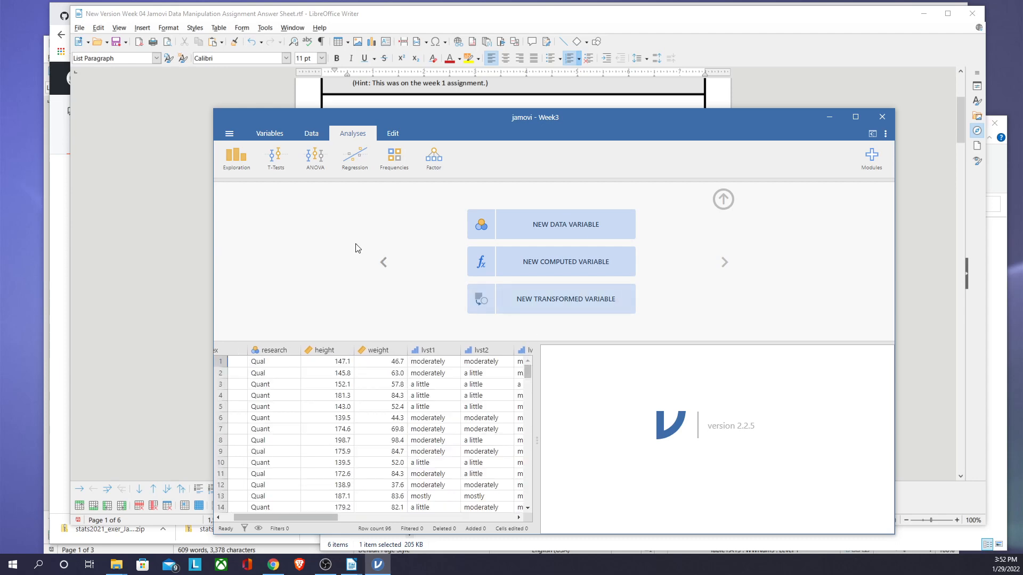
{"action": "left_click", "coordinate": [236, 160]}
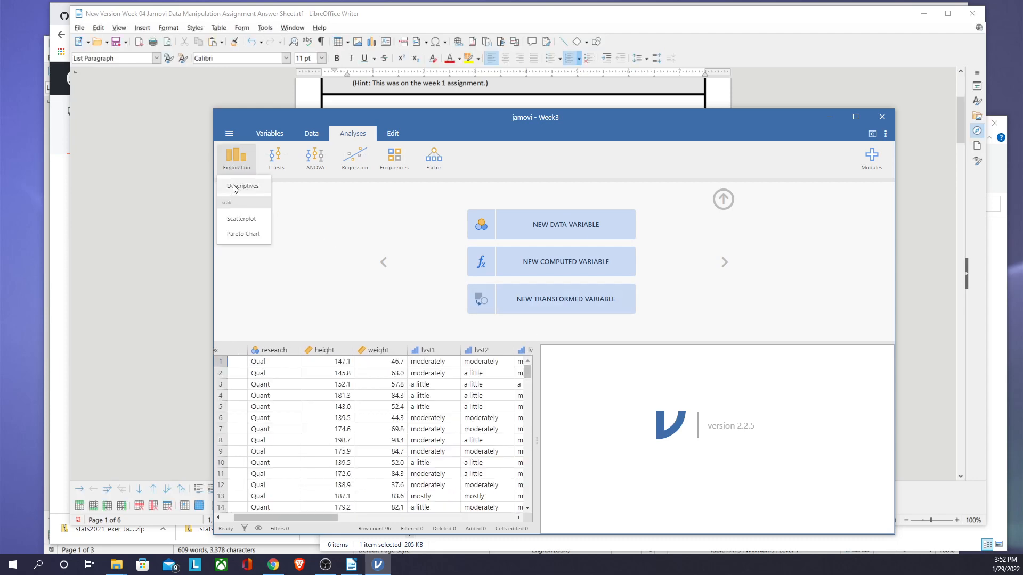
{"action": "left_click", "coordinate": [230, 183]}
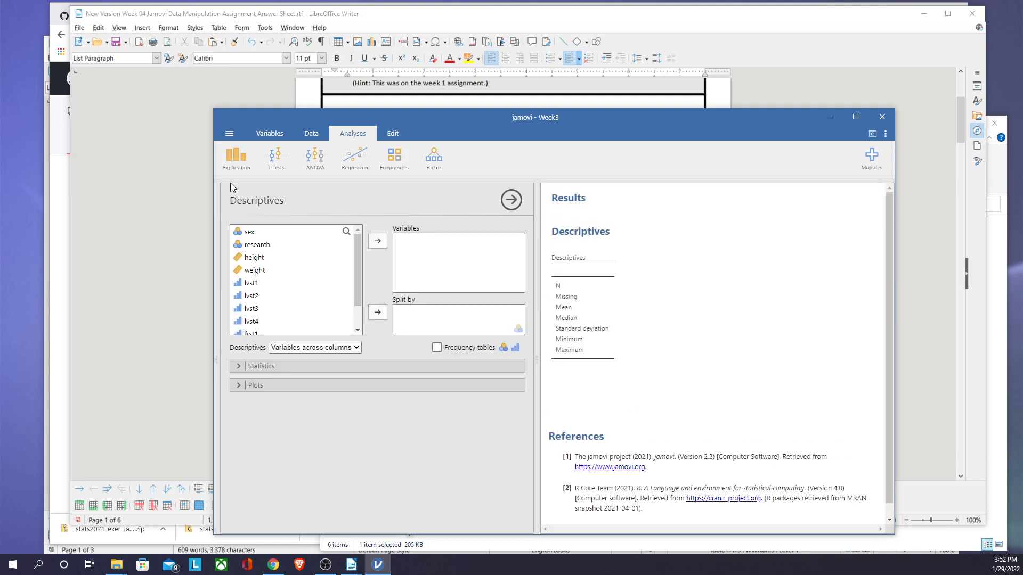
{"action": "left_click", "coordinate": [250, 234]}
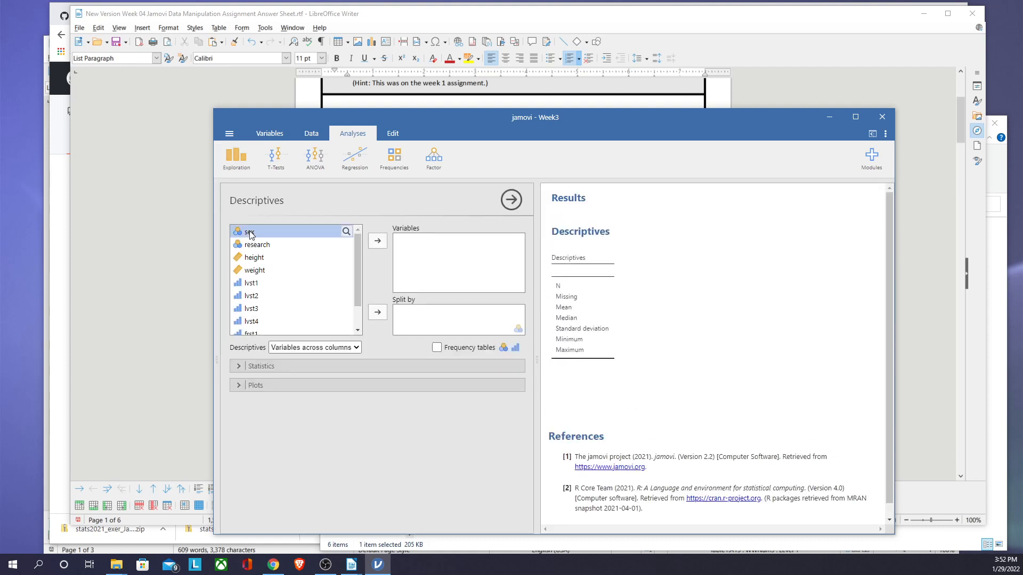
{"action": "left_click", "coordinate": [254, 245], "text": "shift"}
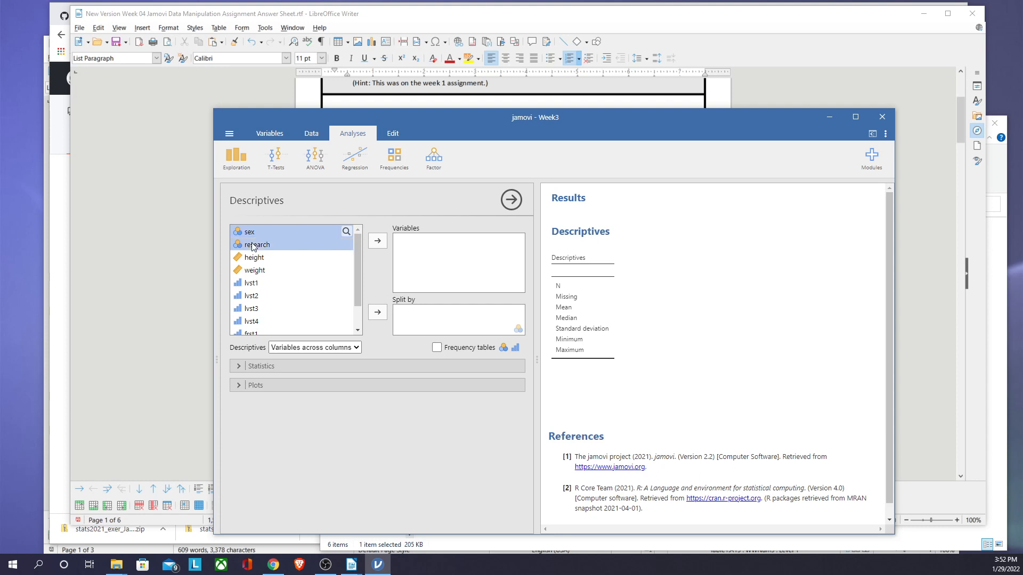
{"action": "left_click", "coordinate": [377, 241]}
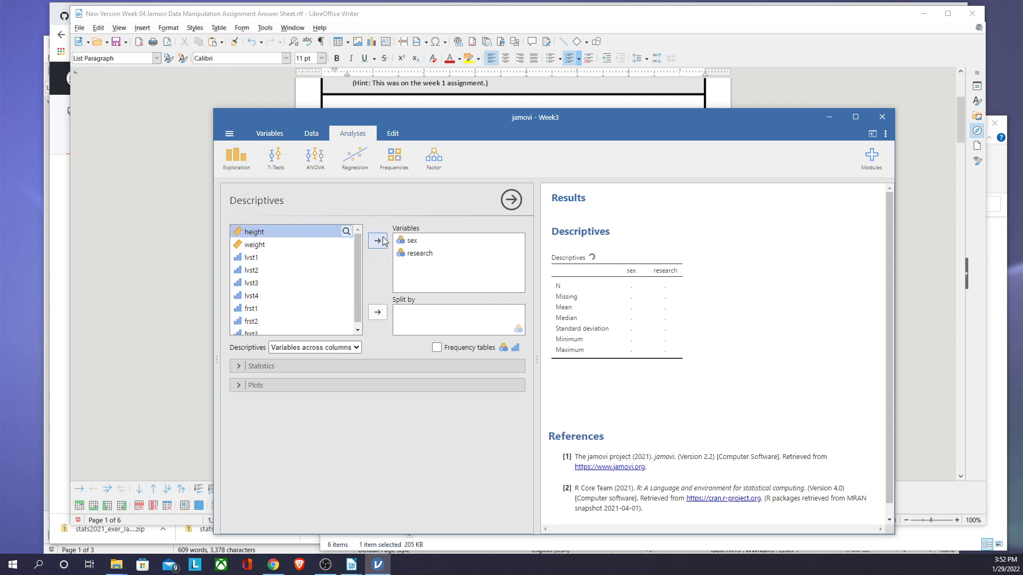
Add the variables lvst1 through frst3 to the Descriptives analysis and turn on frequency tables
{"action": "left_click", "coordinate": [254, 256]}
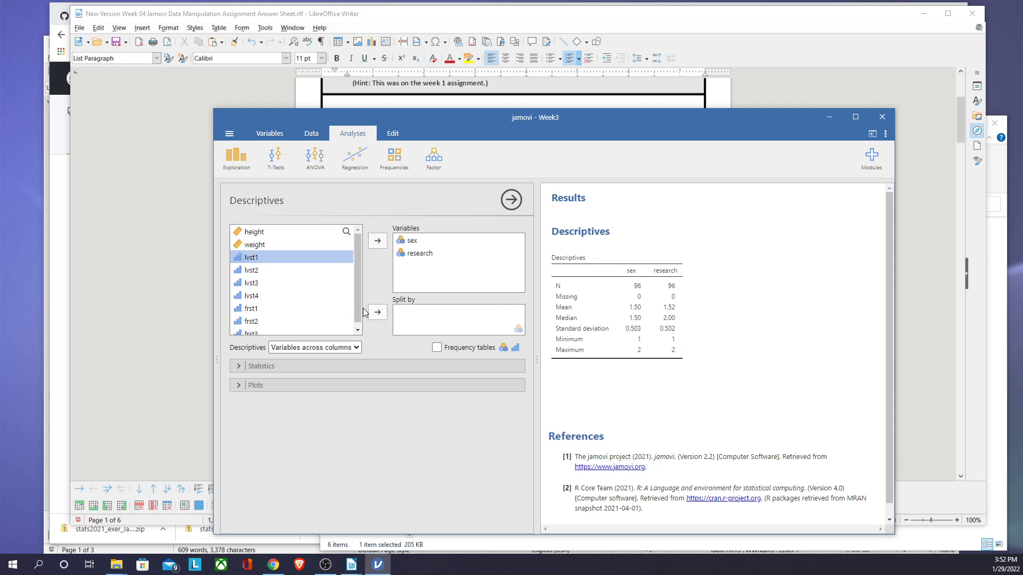
{"action": "left_click_drag", "start_coordinate": [358, 312], "coordinate": [358, 320]}
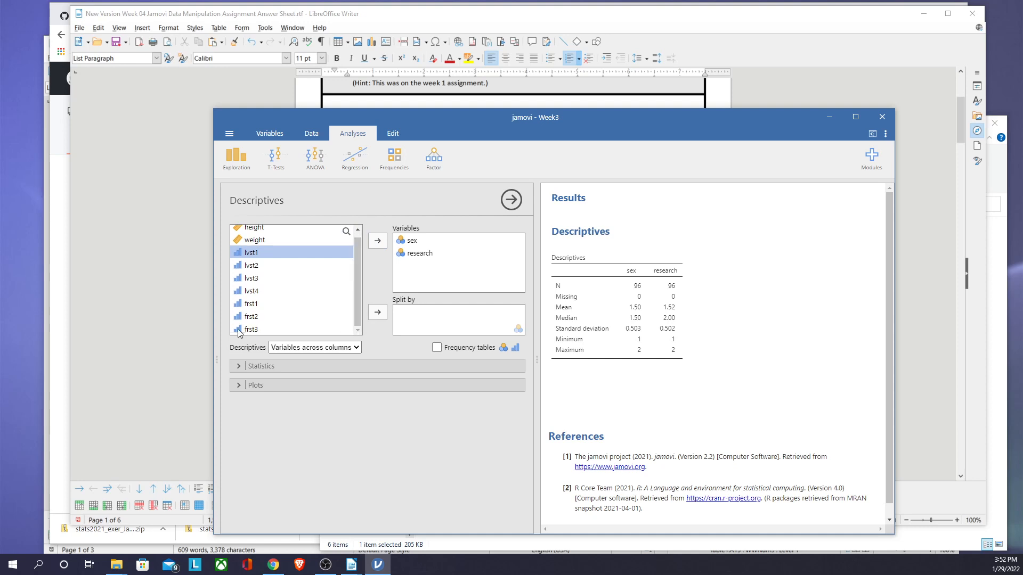
{"action": "left_click", "coordinate": [238, 333], "text": "shift"}
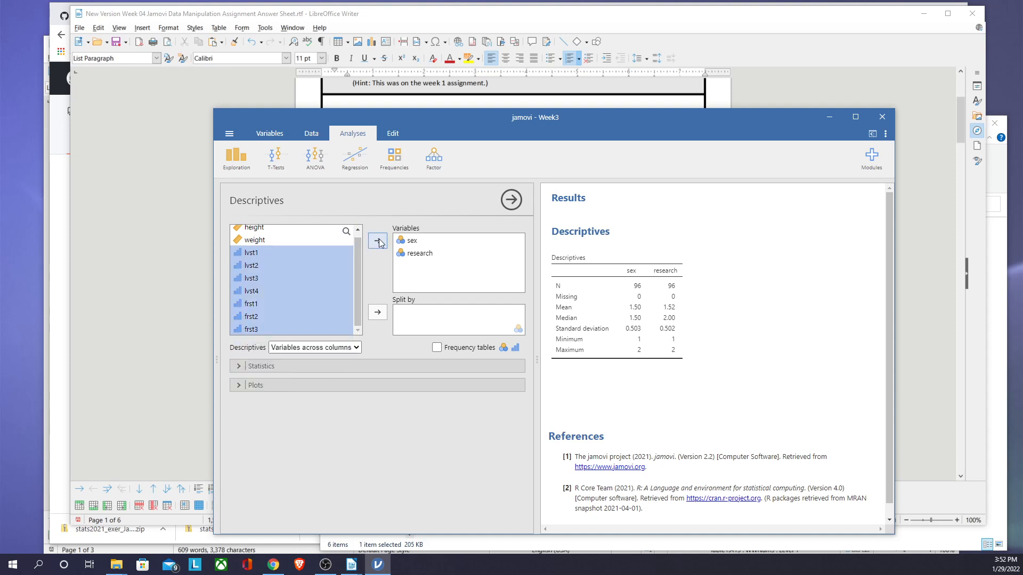
{"action": "left_click", "coordinate": [379, 241]}
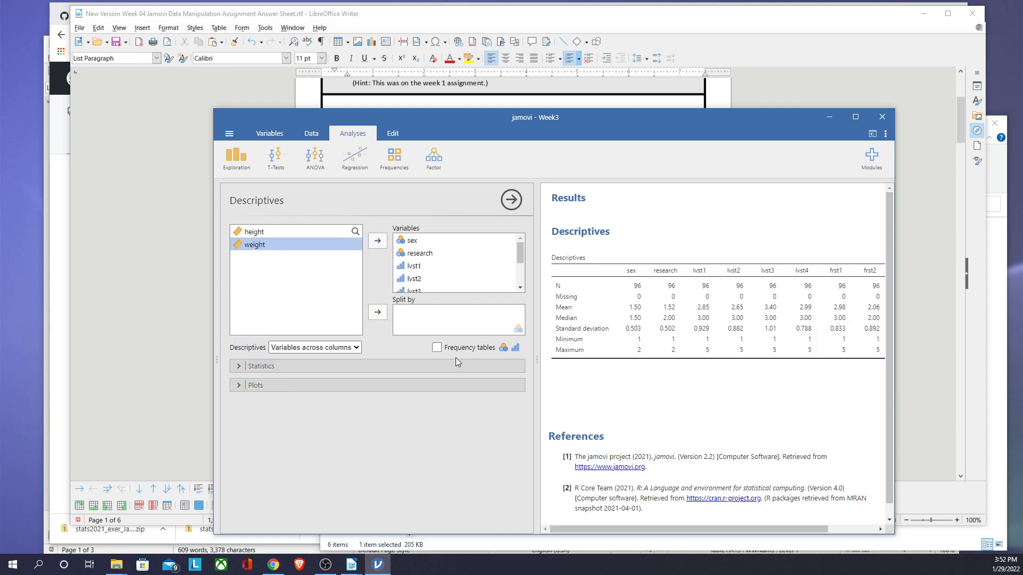
{"action": "left_click", "coordinate": [437, 347]}
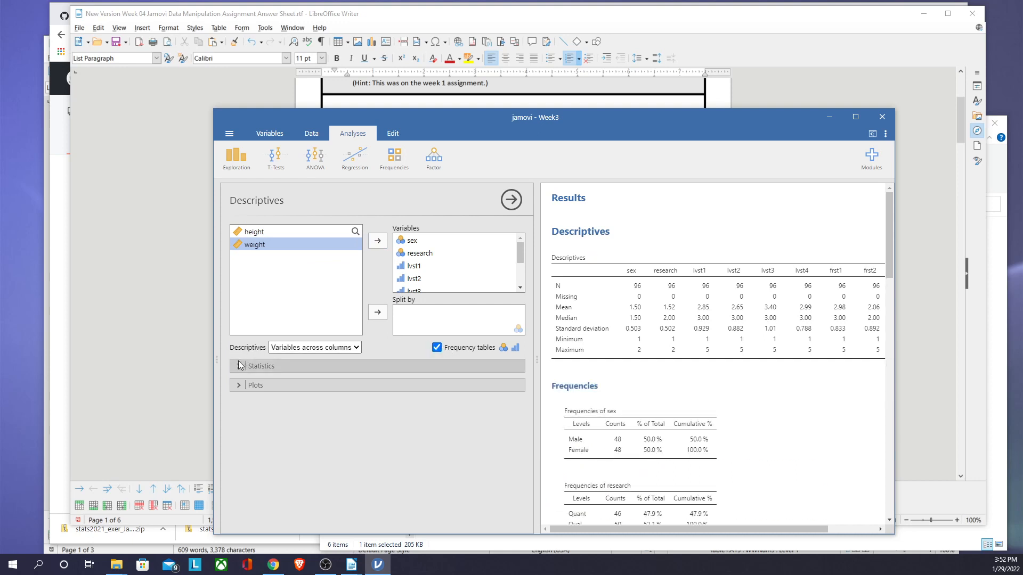
Turn off the mean, median, standard deviation, minimum and maximum statistics, and add bar plots for the variables
{"action": "left_click", "coordinate": [301, 366]}
{"action": "scroll", "coordinate": [408, 360], "scroll_direction": "down", "scroll_amount": 3}
{"action": "left_click", "coordinate": [439, 310]}
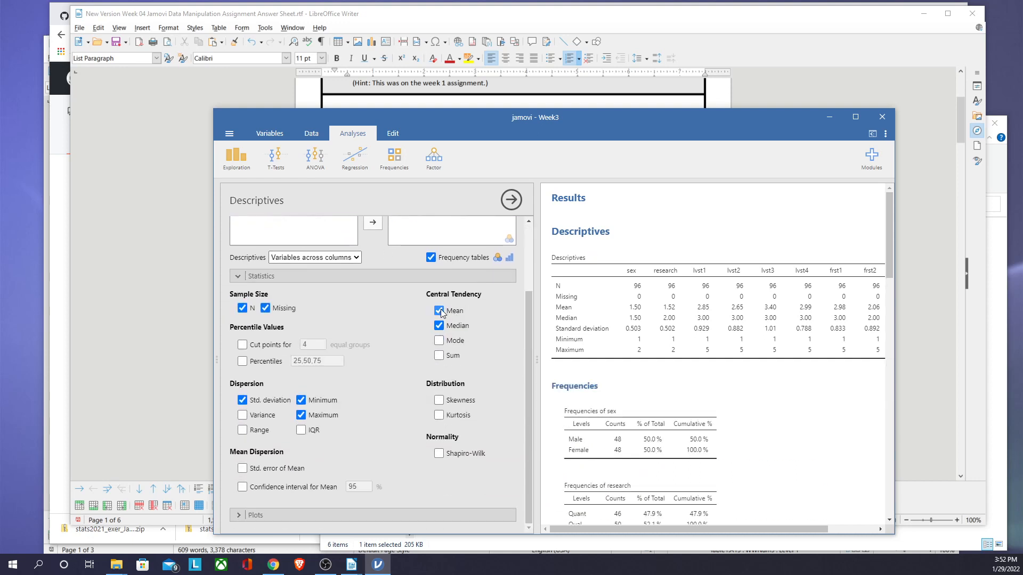
{"action": "left_click", "coordinate": [301, 400]}
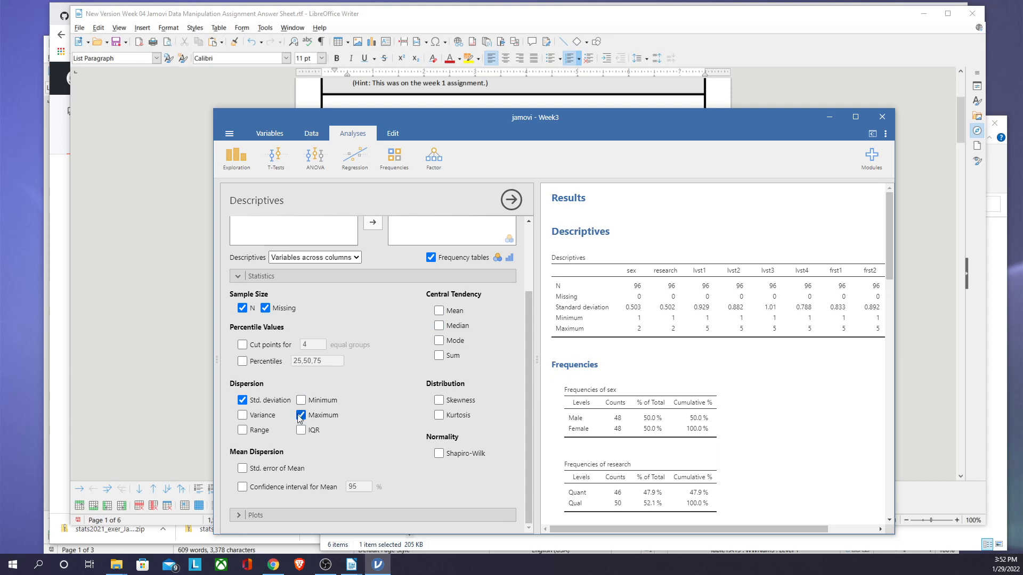
{"action": "left_click", "coordinate": [301, 415]}
{"action": "left_click", "coordinate": [243, 400]}
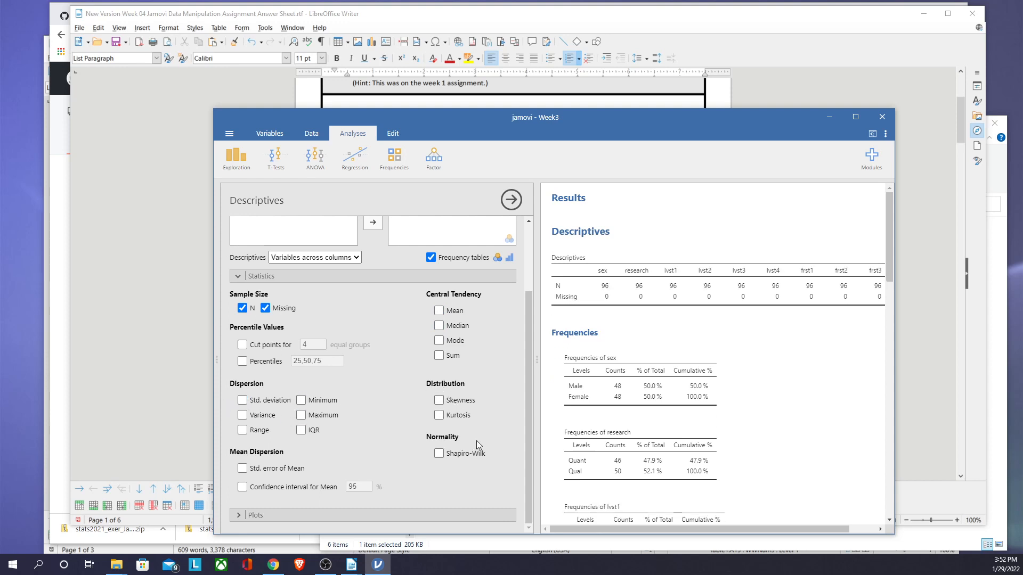
{"action": "left_click", "coordinate": [252, 516]}
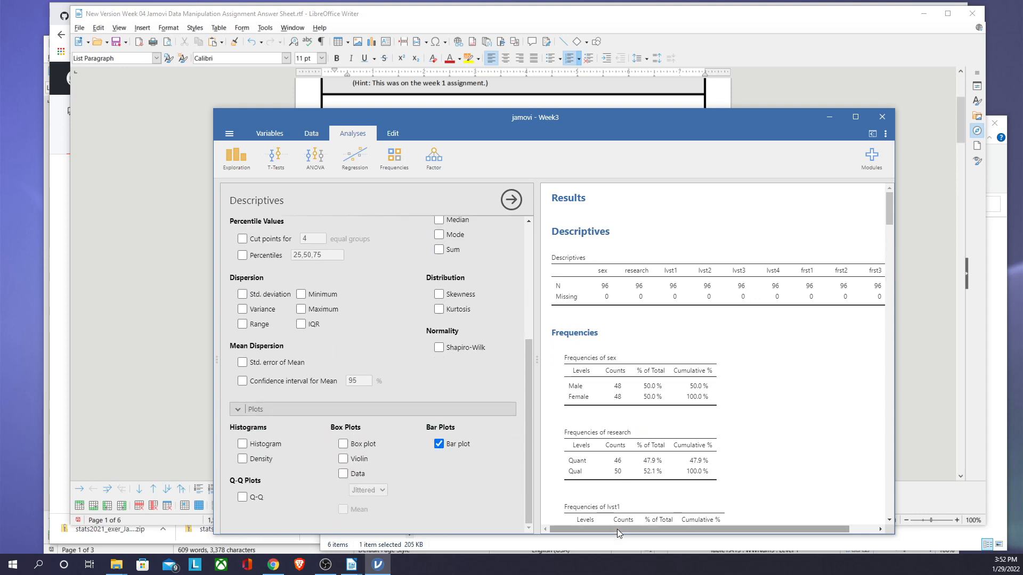
Examine the descriptives table, frequency tables and bar plots for the nominal and ordinal variables, from sex through frst3
{"action": "mouse_move", "coordinate": [617, 529]}
{"action": "left_mouse_down"}
{"action": "mouse_move", "coordinate": [656, 529]}
{"action": "mouse_move", "coordinate": [624, 529]}
{"action": "left_mouse_up"}
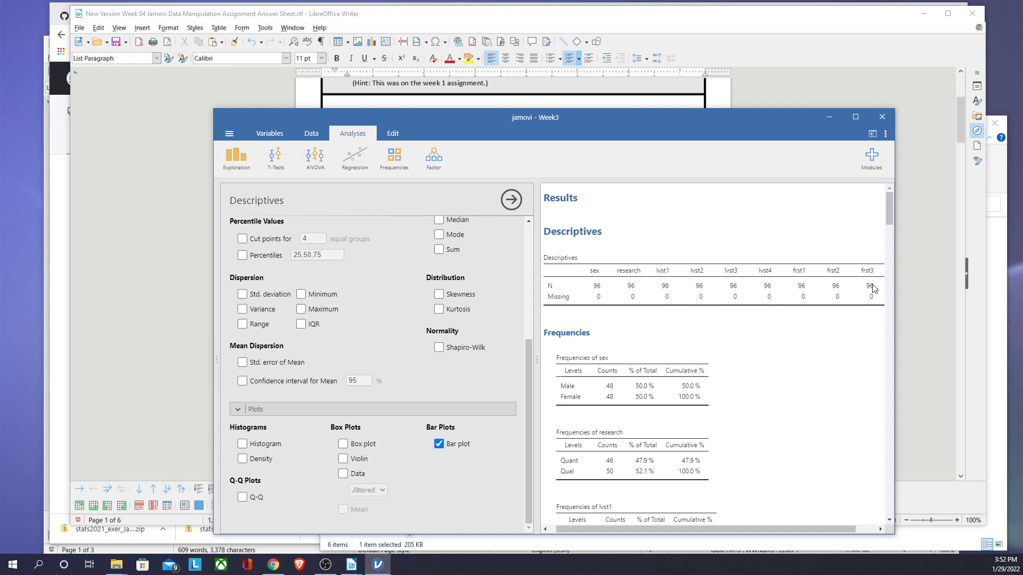
{"action": "scroll", "coordinate": [607, 389], "scroll_direction": "down", "scroll_amount": 2}
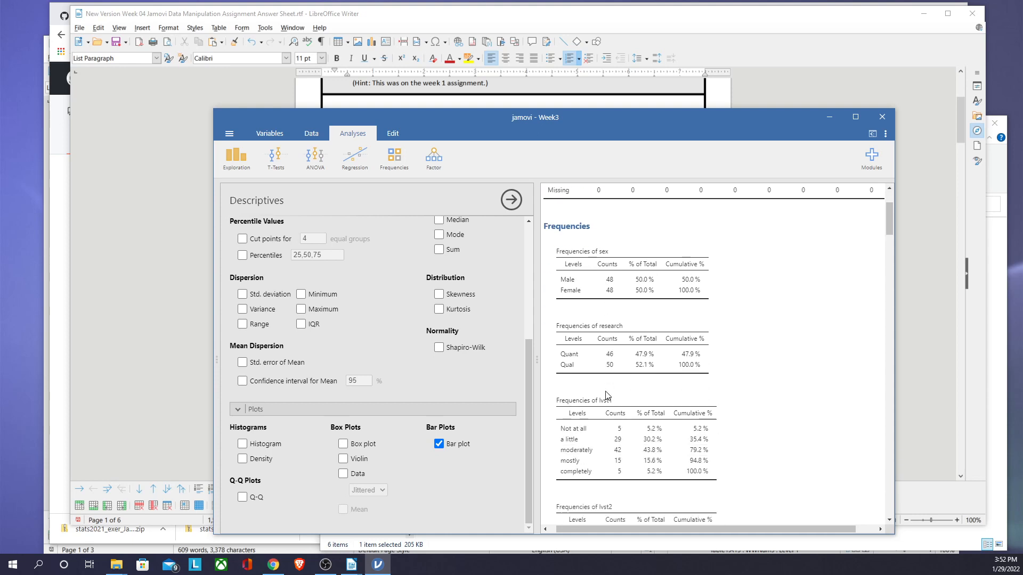
{"action": "scroll", "coordinate": [630, 322], "scroll_direction": "down", "scroll_amount": 3}
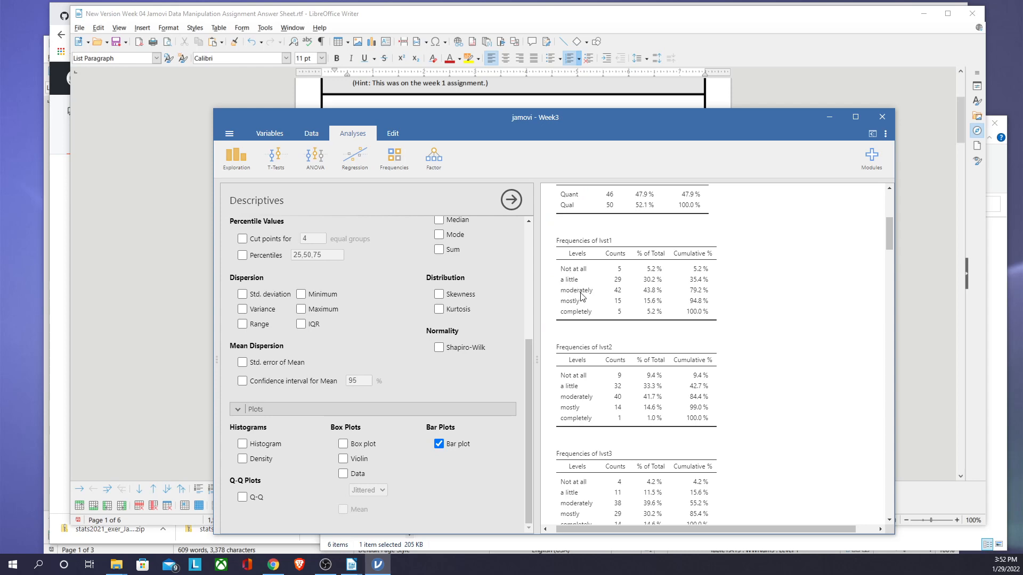
{"action": "scroll", "coordinate": [644, 341], "scroll_direction": "down", "scroll_amount": 6}
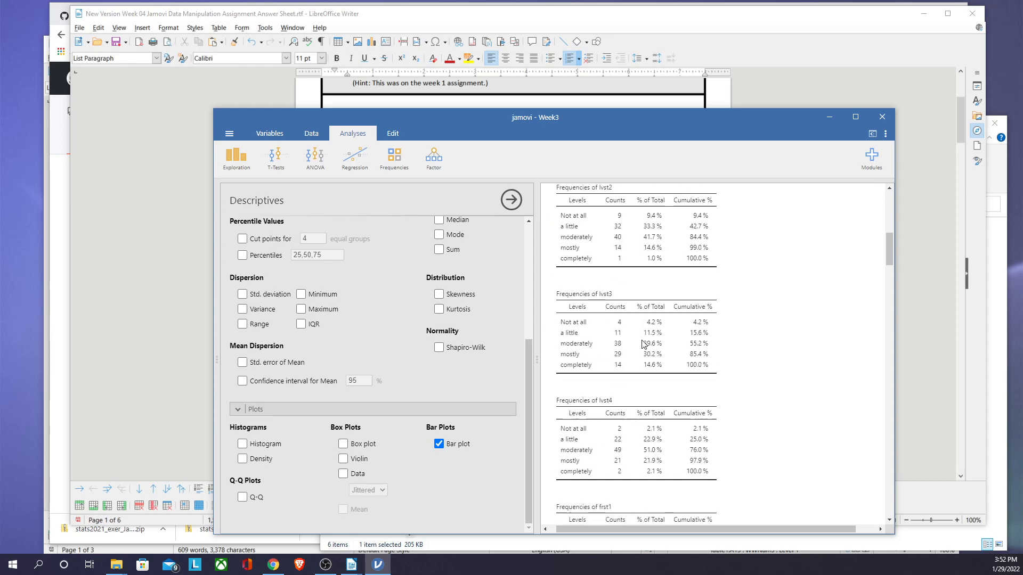
{"action": "scroll", "coordinate": [639, 346], "scroll_direction": "down", "scroll_amount": 12}
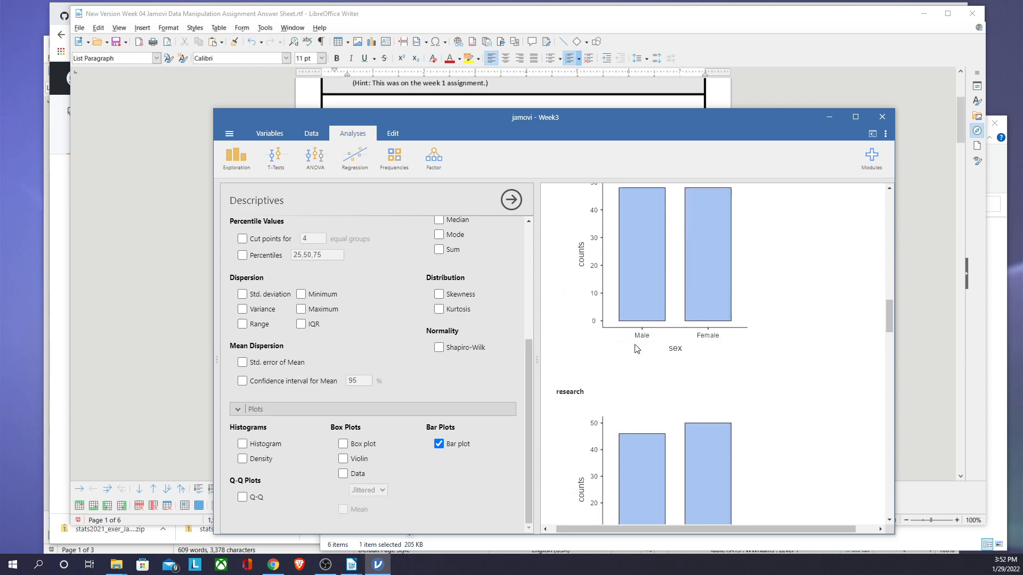
{"action": "scroll", "coordinate": [636, 351], "scroll_direction": "down", "scroll_amount": 15}
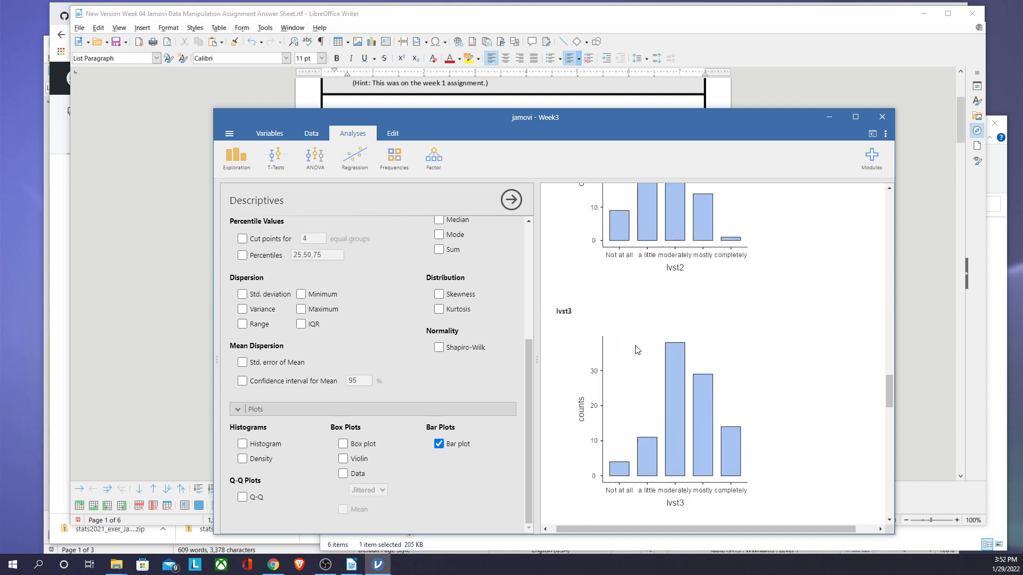
{"action": "scroll", "coordinate": [641, 355], "scroll_direction": "down", "scroll_amount": 15}
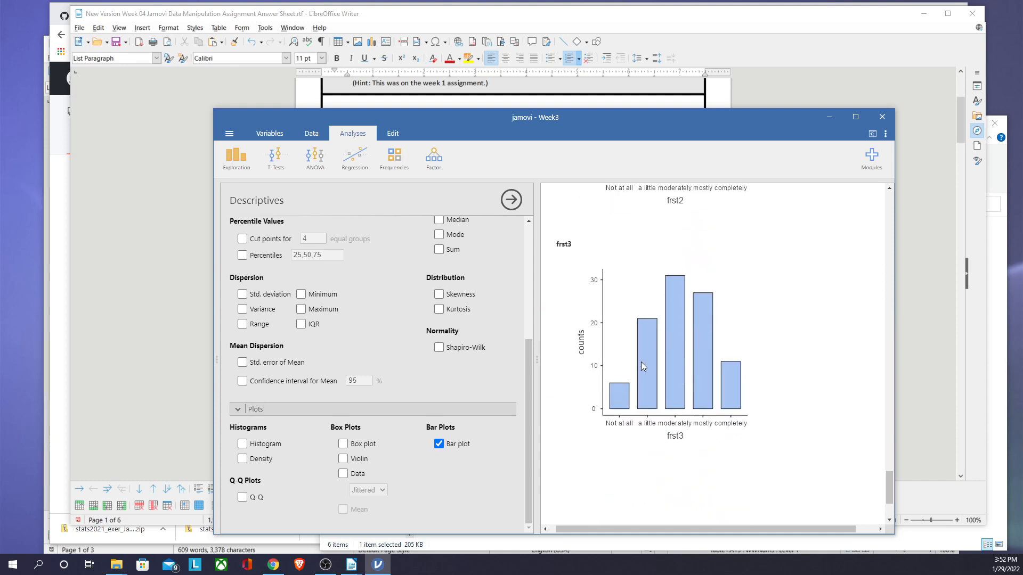
{"action": "scroll", "coordinate": [431, 280], "scroll_direction": "up", "scroll_amount": 4}
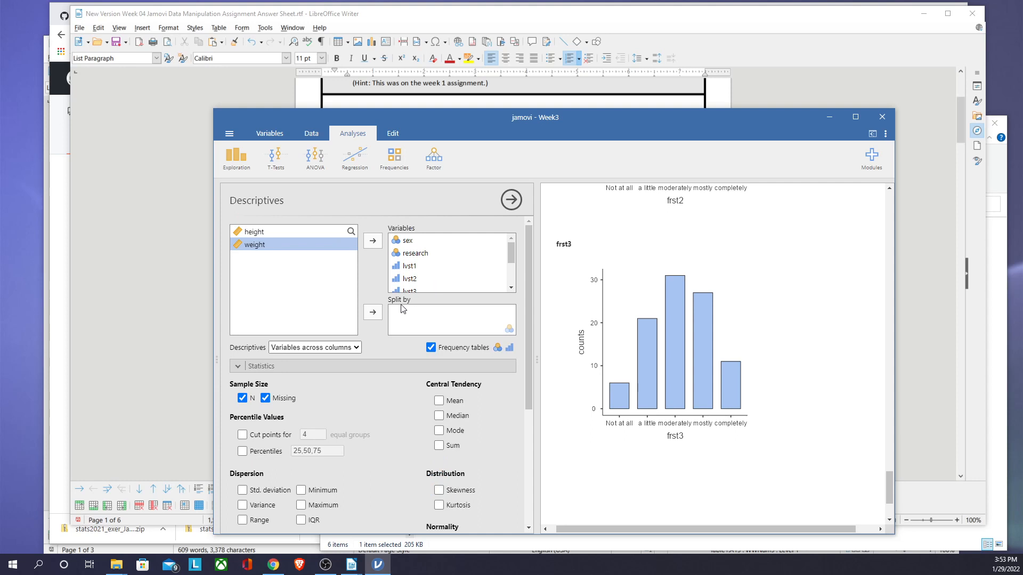
Start a second Descriptives analysis with height and weight as its variables
{"action": "left_click", "coordinate": [235, 164]}
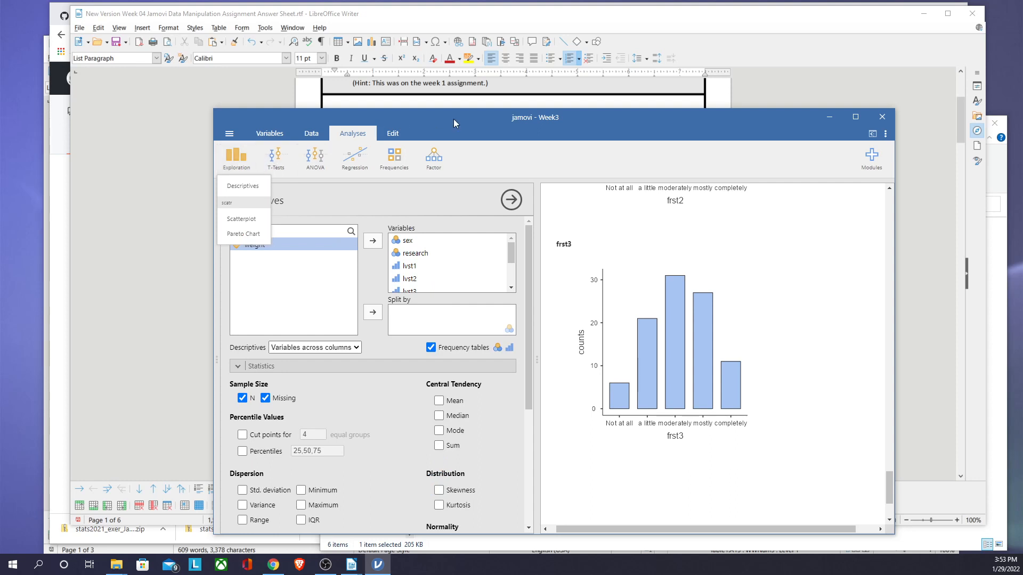
{"action": "left_click", "coordinate": [237, 187]}
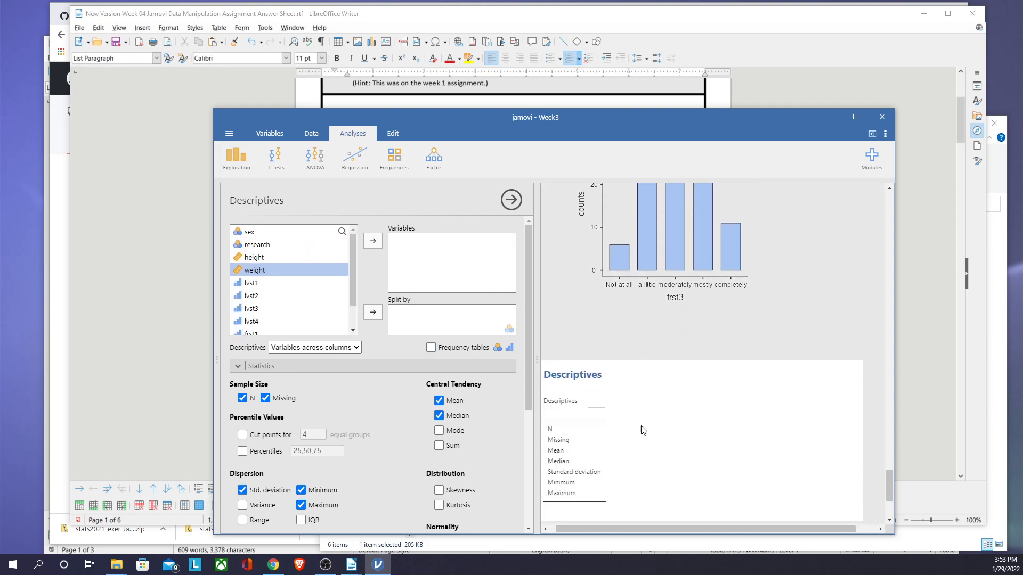
{"action": "left_click", "coordinate": [250, 259]}
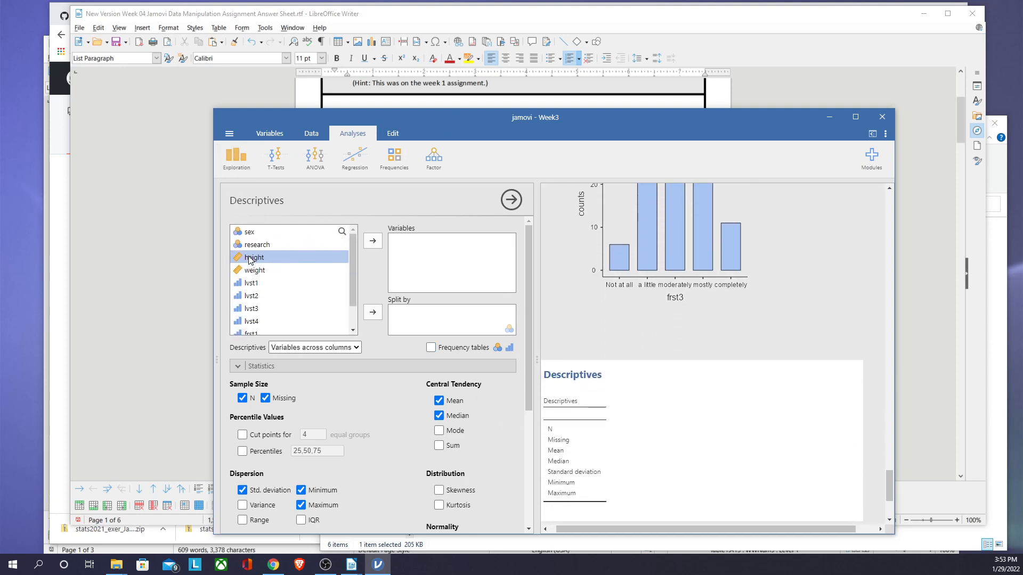
{"action": "left_click_drag", "start_coordinate": [249, 258], "coordinate": [410, 259]}
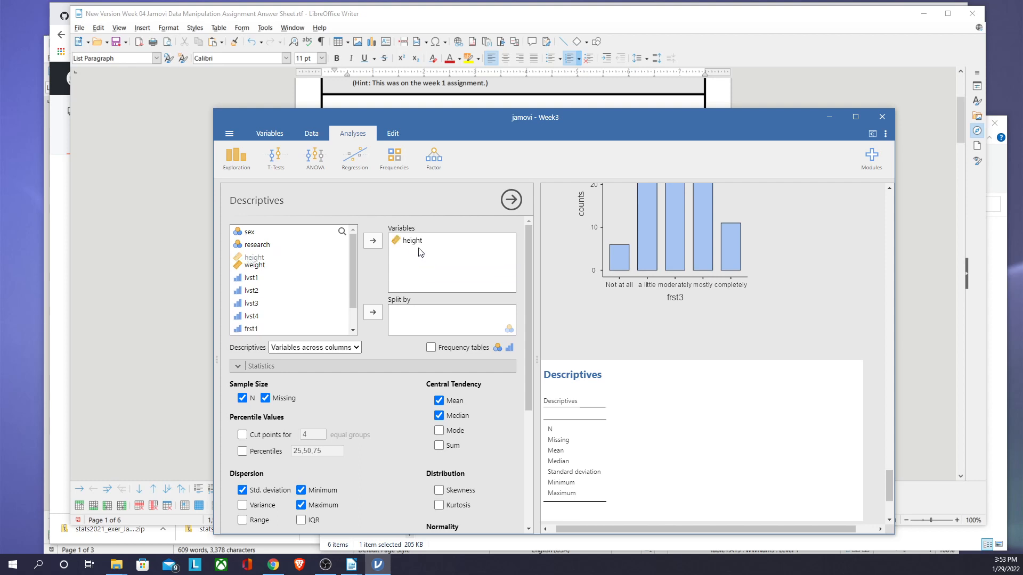
{"action": "left_click", "coordinate": [252, 261]}
{"action": "left_click_drag", "start_coordinate": [252, 261], "coordinate": [434, 260]}
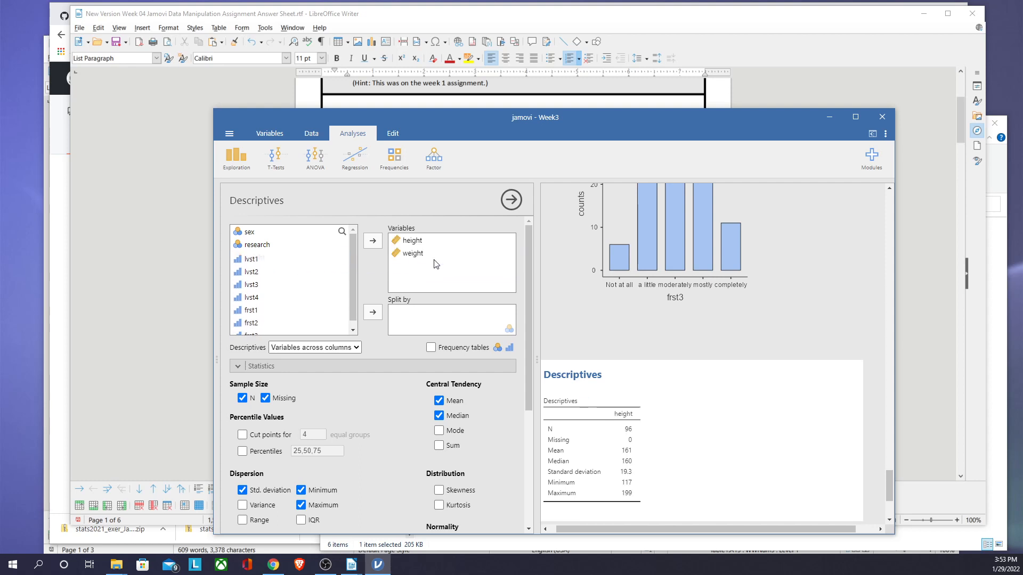
Add skewness and kurtosis to the statistics for height and weight
{"action": "scroll", "coordinate": [377, 389], "scroll_direction": "down", "scroll_amount": 2}
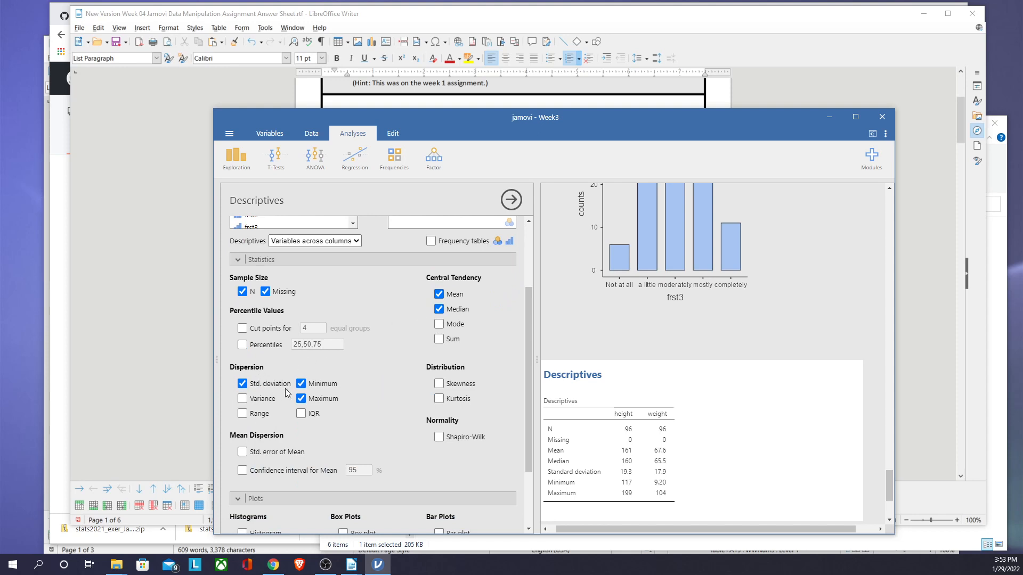
{"action": "left_click", "coordinate": [438, 383]}
{"action": "left_click", "coordinate": [438, 398]}
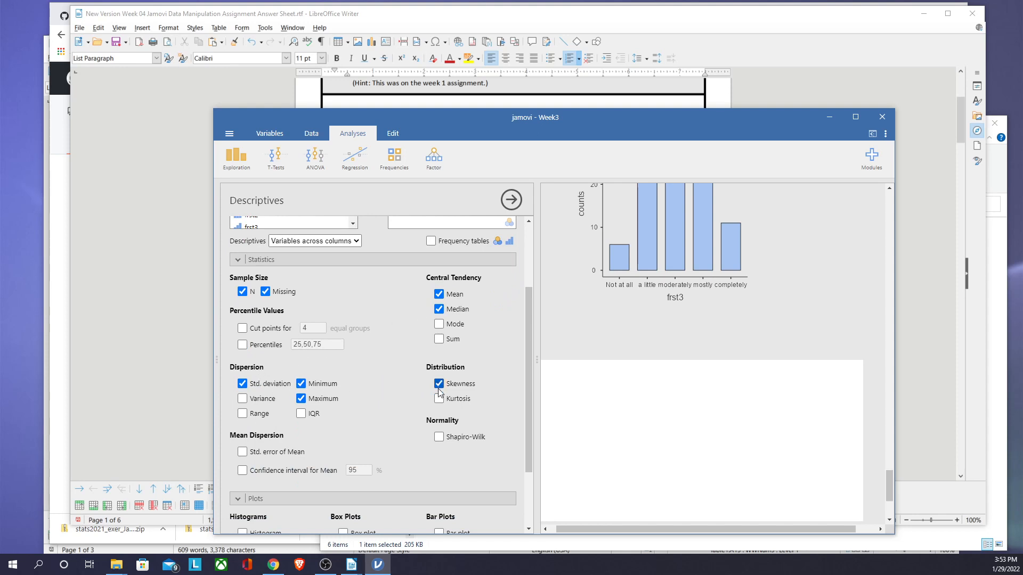
Add the Shapiro-Wilk normality test, histograms and box plots to the height and weight descriptives
{"action": "scroll", "coordinate": [375, 415], "scroll_direction": "down", "scroll_amount": 2}
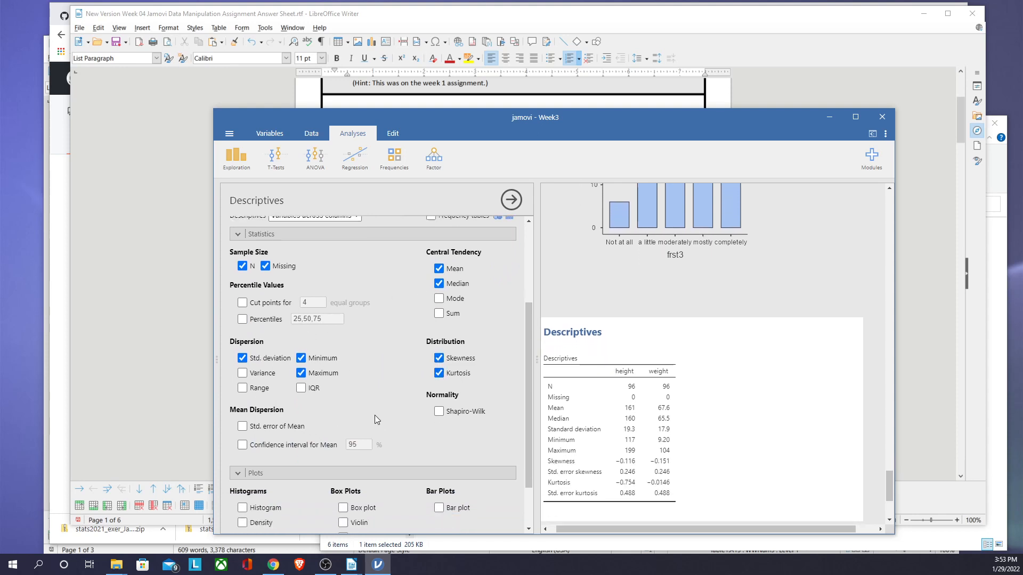
{"action": "left_click", "coordinate": [439, 349]}
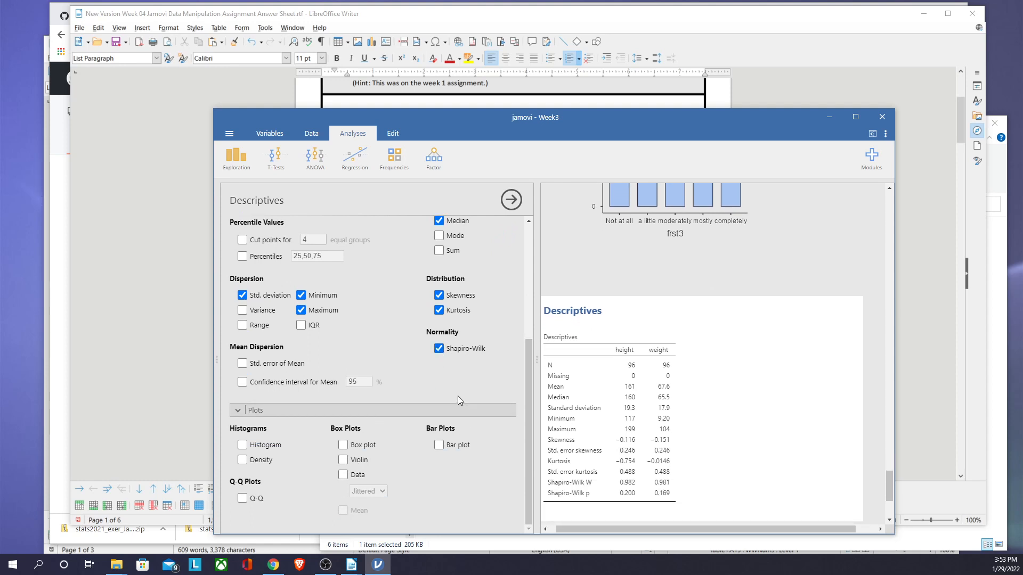
{"action": "left_click", "coordinate": [260, 446]}
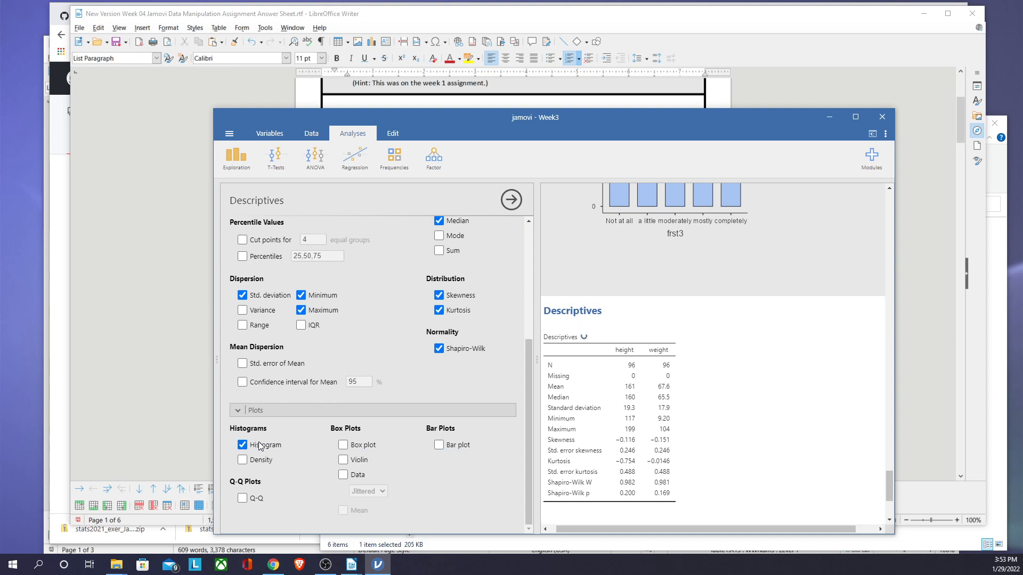
{"action": "left_click", "coordinate": [343, 445]}
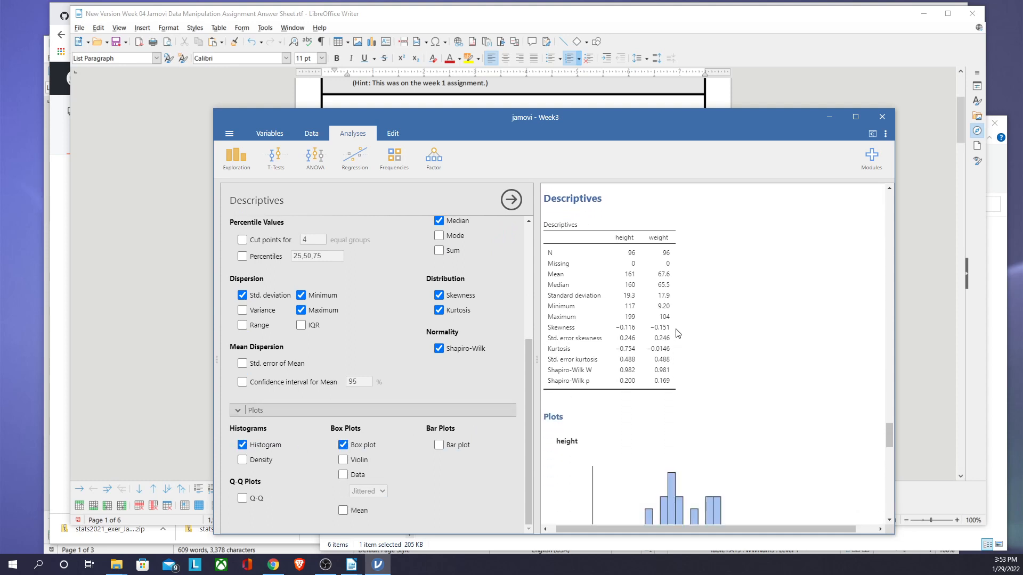
Examine the descriptives table, histograms and box plots for height and weight, checking for normality and outliers
{"action": "scroll", "coordinate": [678, 333], "scroll_direction": "up", "scroll_amount": 3}
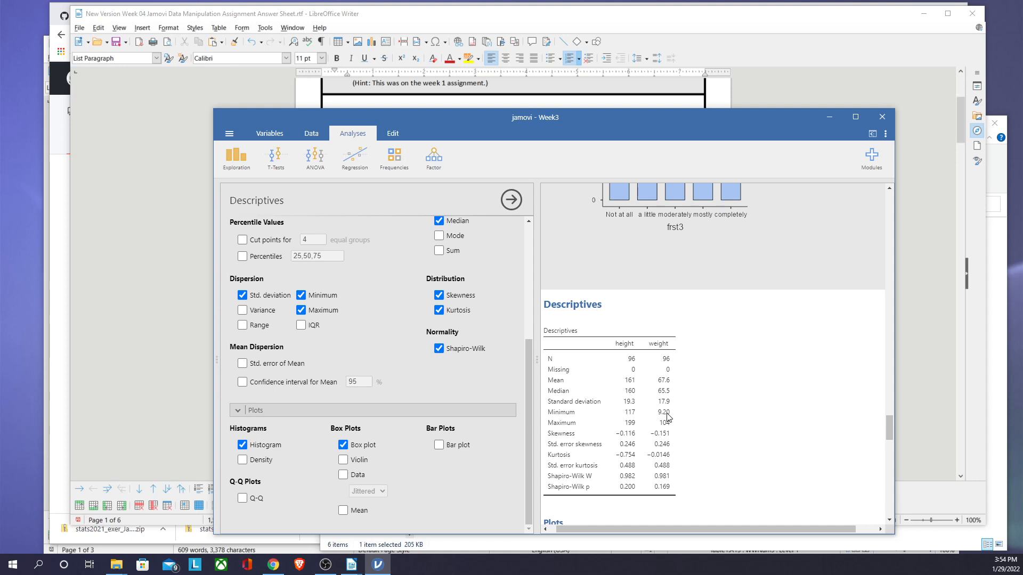
{"action": "scroll", "coordinate": [668, 417], "scroll_direction": "down", "scroll_amount": 1}
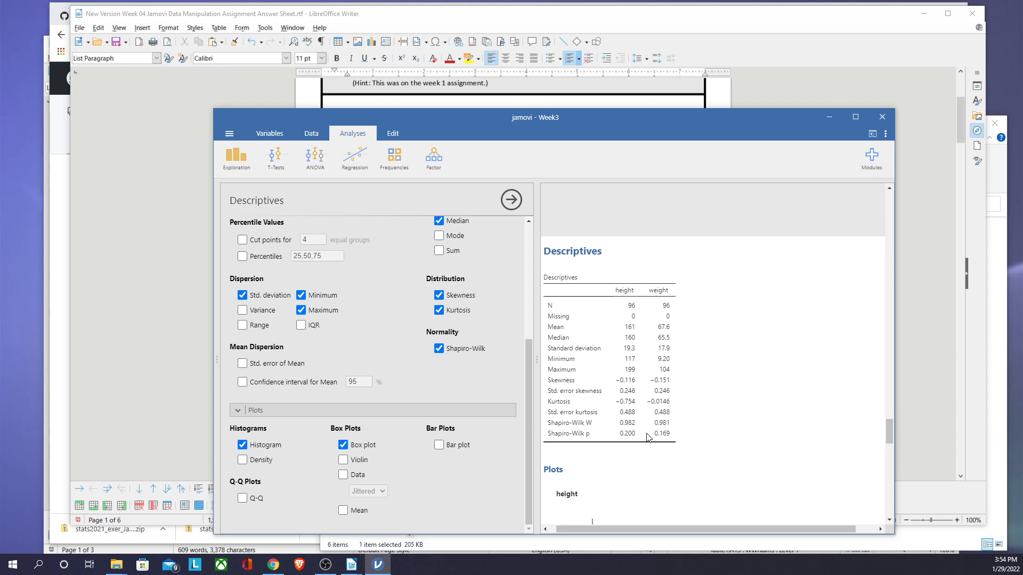
{"action": "scroll", "coordinate": [647, 437], "scroll_direction": "down", "scroll_amount": 4}
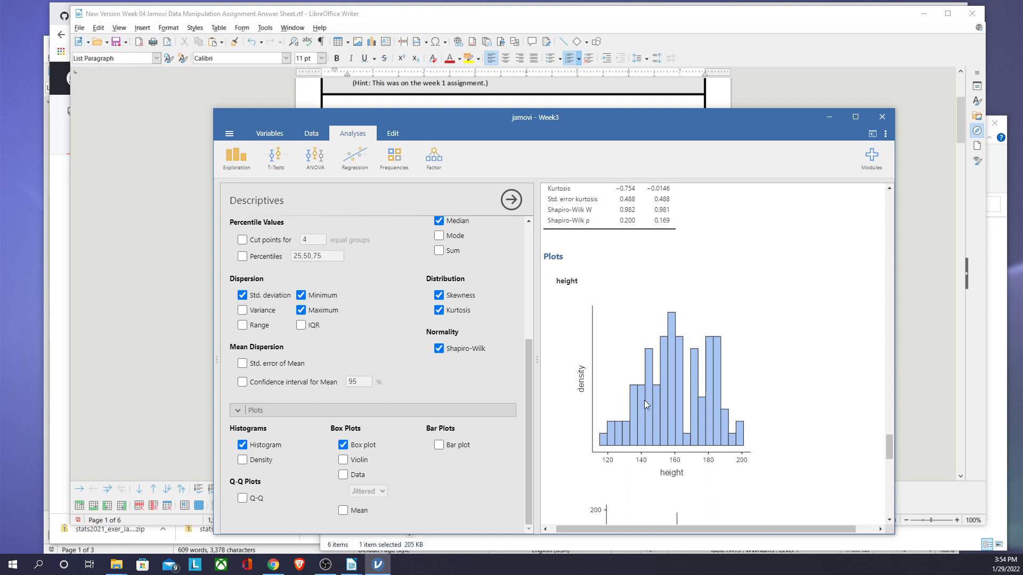
{"action": "scroll", "coordinate": [644, 404], "scroll_direction": "up", "scroll_amount": 3}
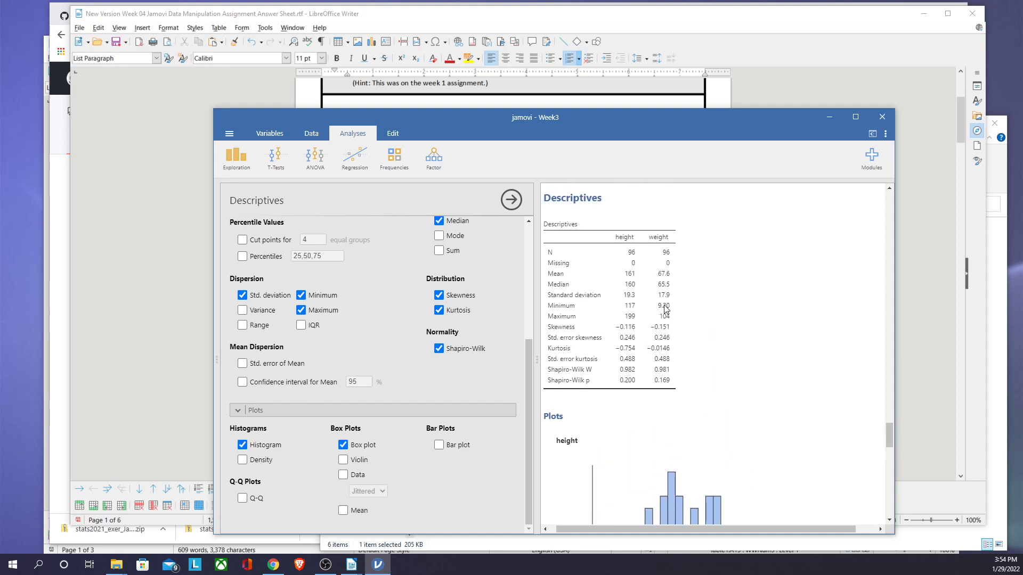
{"action": "scroll", "coordinate": [664, 309], "scroll_direction": "down", "scroll_amount": 4}
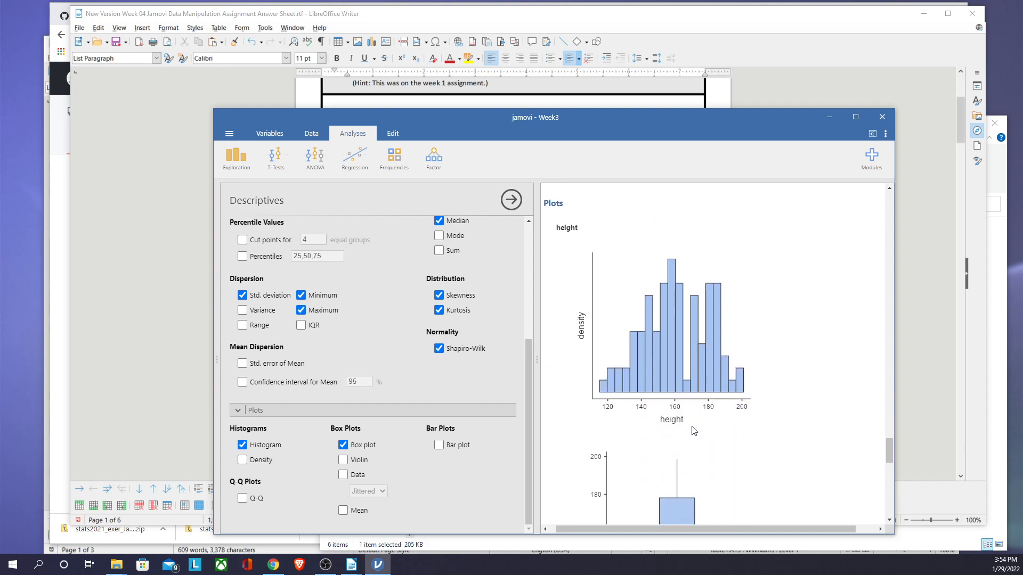
{"action": "scroll", "coordinate": [649, 377], "scroll_direction": "down", "scroll_amount": 9}
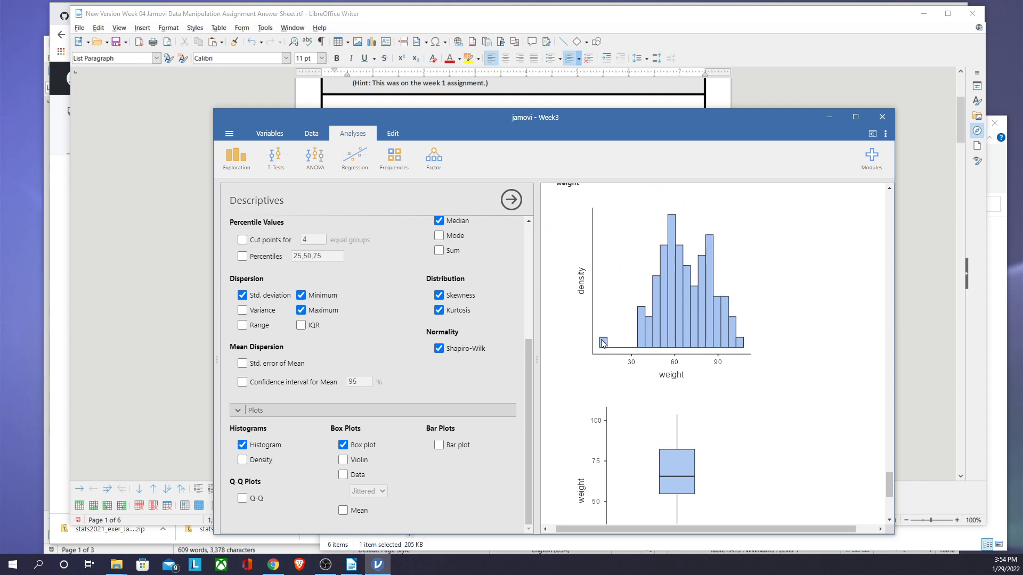
{"action": "scroll", "coordinate": [660, 363], "scroll_direction": "down", "scroll_amount": 3}
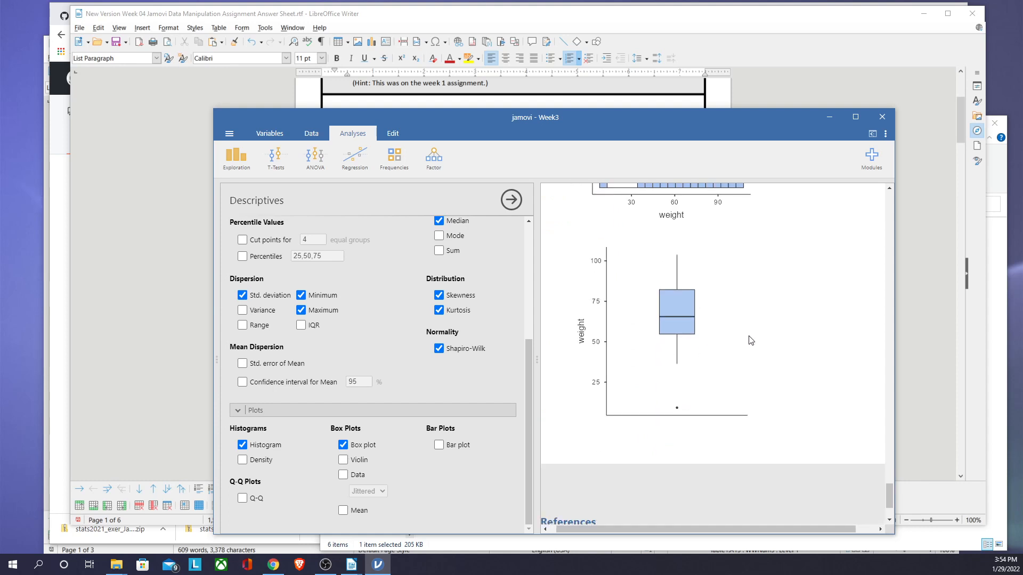
{"action": "scroll", "coordinate": [783, 343], "scroll_direction": "up", "scroll_amount": 4}
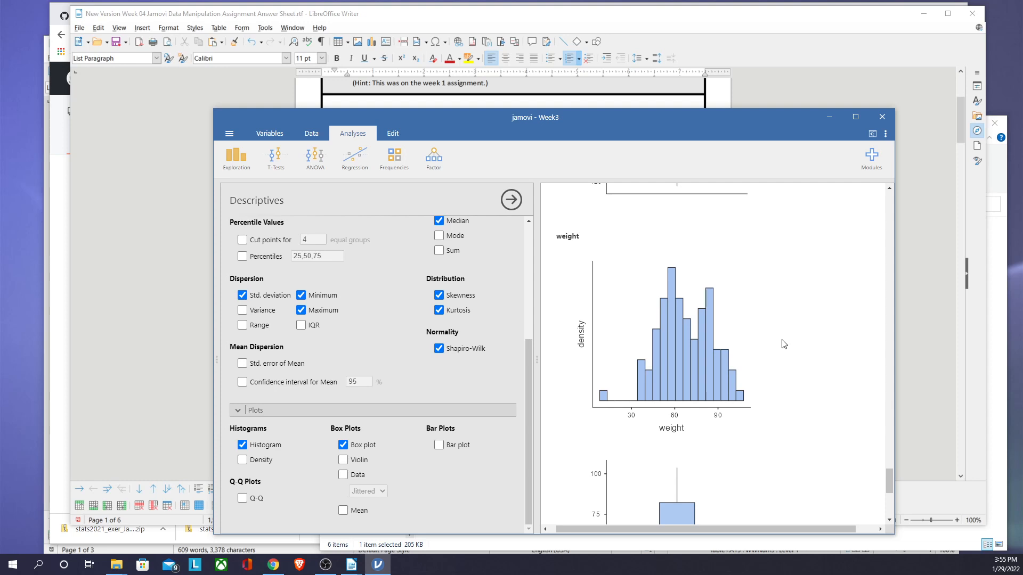
{"action": "scroll", "coordinate": [713, 410], "scroll_direction": "down", "scroll_amount": 3}
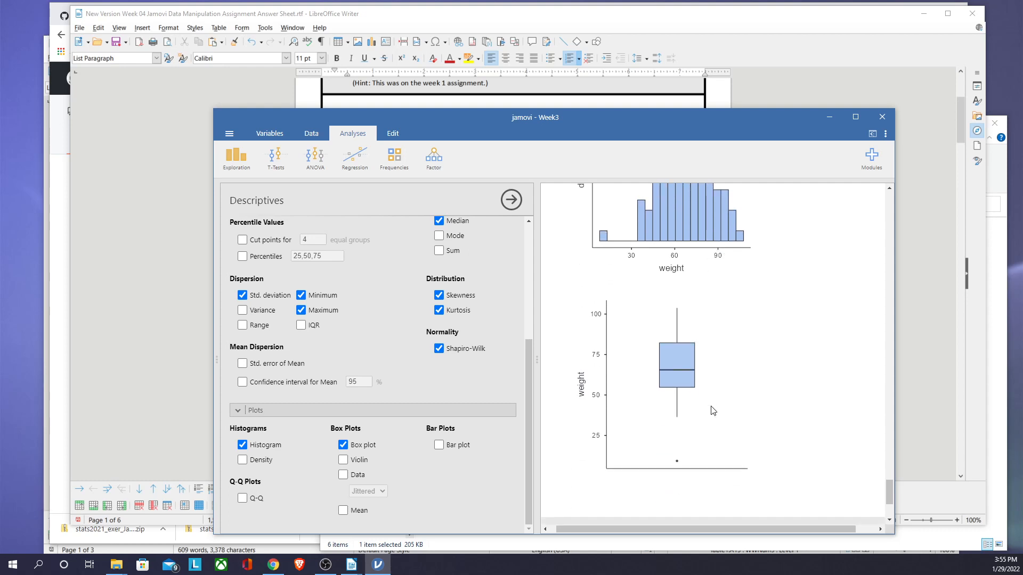
{"action": "scroll", "coordinate": [713, 410], "scroll_direction": "up", "scroll_amount": 2}
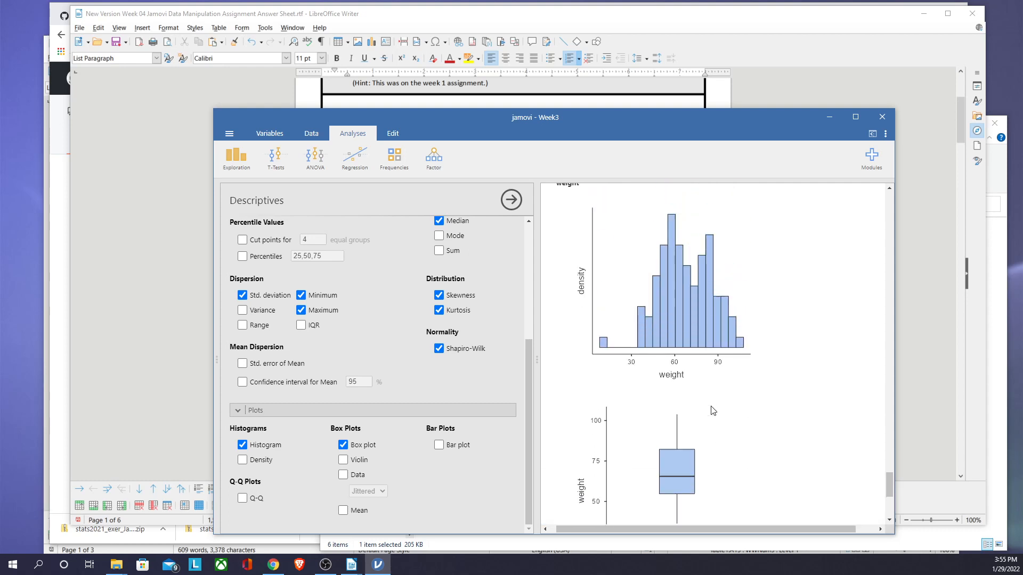
{"action": "scroll", "coordinate": [713, 410], "scroll_direction": "down", "scroll_amount": 3}
{"action": "scroll", "coordinate": [713, 410], "scroll_direction": "up", "scroll_amount": 3}
{"action": "scroll", "coordinate": [708, 481], "scroll_direction": "down", "scroll_amount": 2}
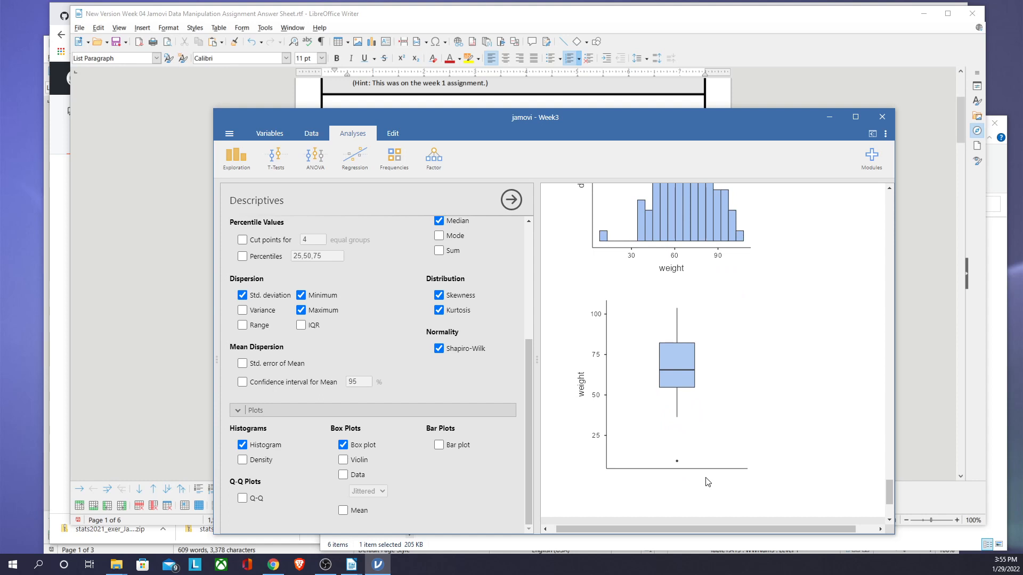
{"action": "scroll", "coordinate": [707, 482], "scroll_direction": "up", "scroll_amount": 2}
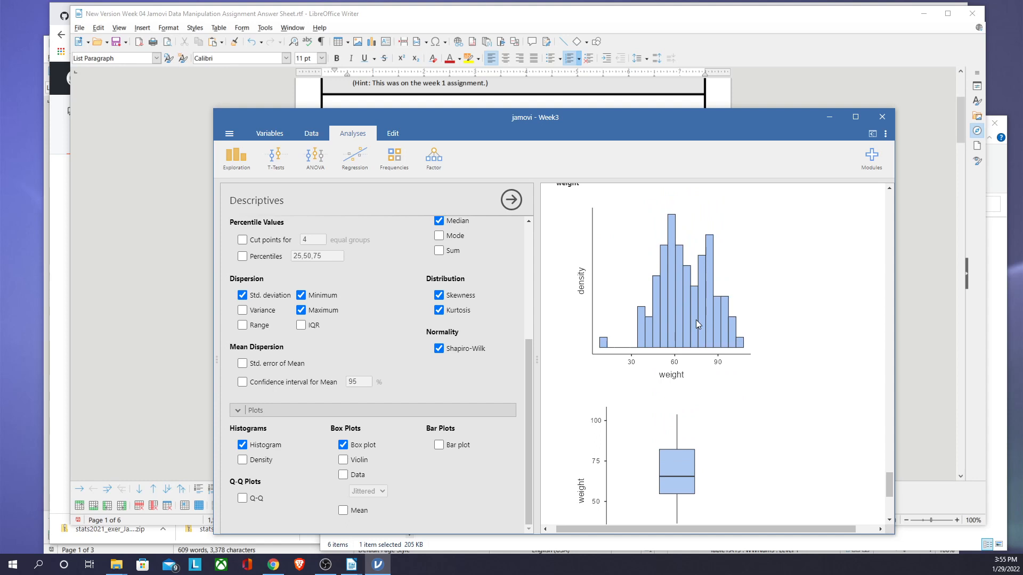
{"action": "scroll", "coordinate": [717, 423], "scroll_direction": "down", "scroll_amount": 1}
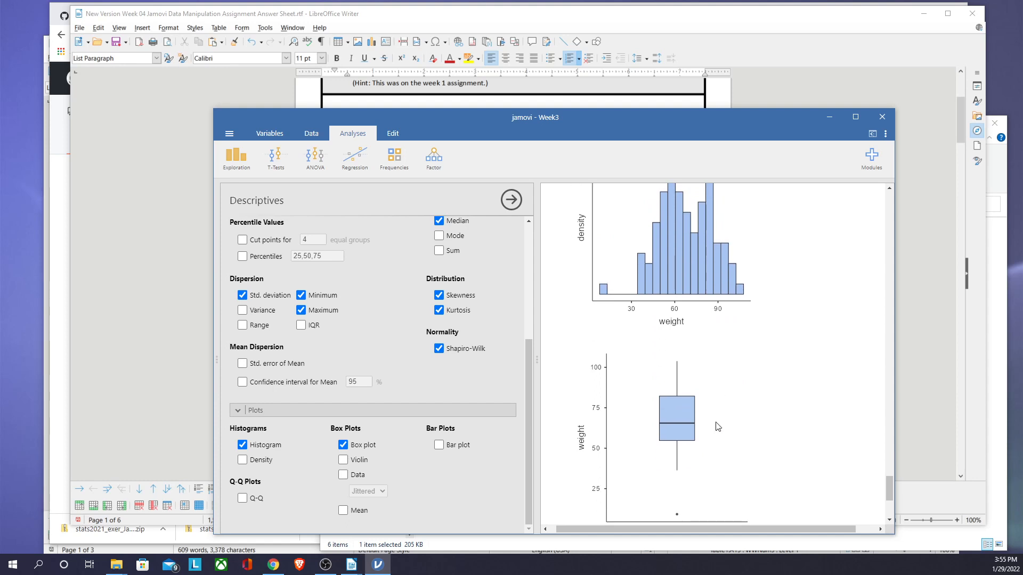
{"action": "scroll", "coordinate": [717, 426], "scroll_direction": "down", "scroll_amount": 1}
{"action": "scroll", "coordinate": [716, 425], "scroll_direction": "up", "scroll_amount": 2}
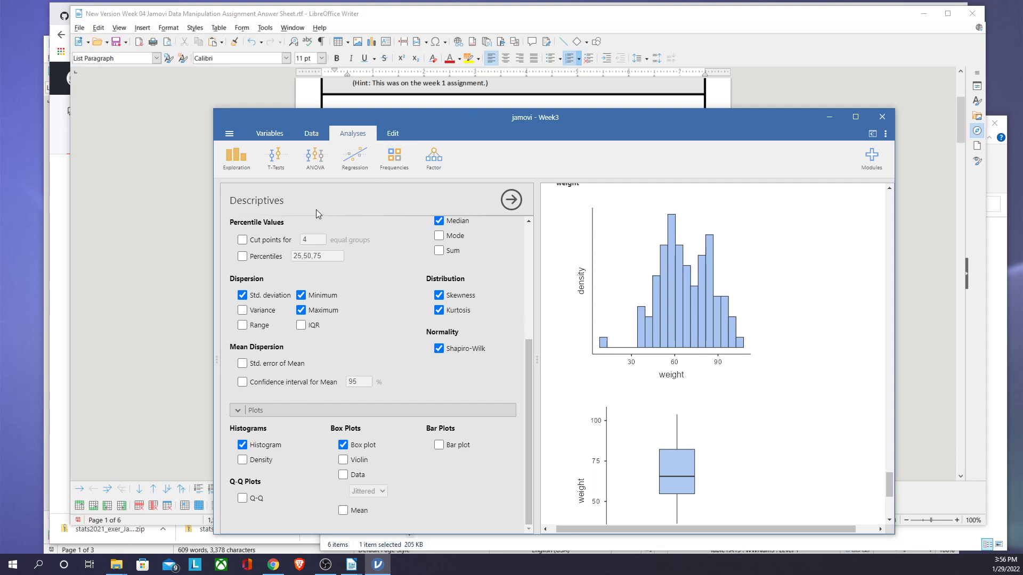
Switch to the answer sheet in LibreOffice Writer and read the data accuracy and variable creation tasks, from question 7 onward
{"action": "left_click", "coordinate": [758, 94]}
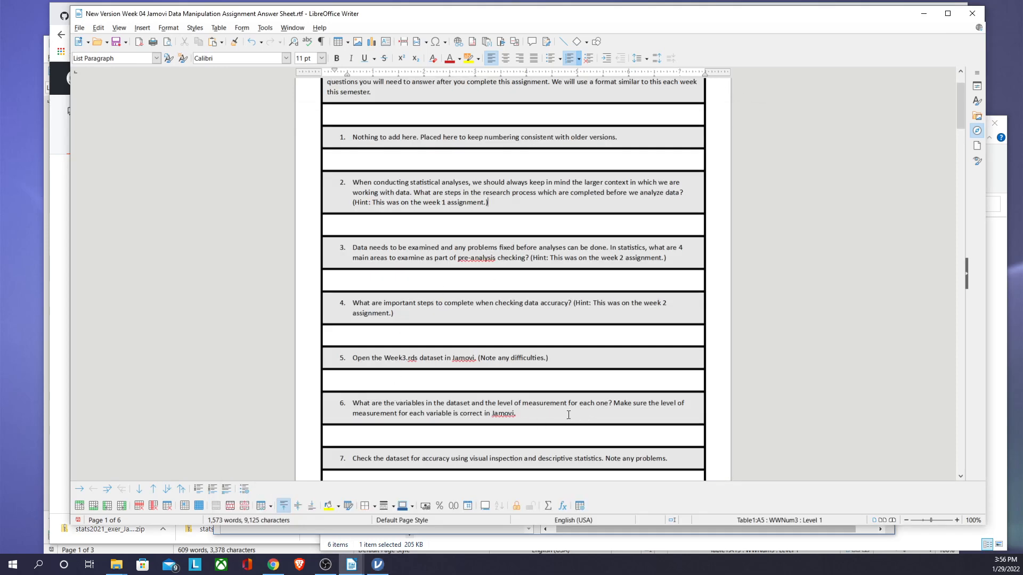
{"action": "scroll", "coordinate": [414, 415], "scroll_direction": "down", "scroll_amount": 5}
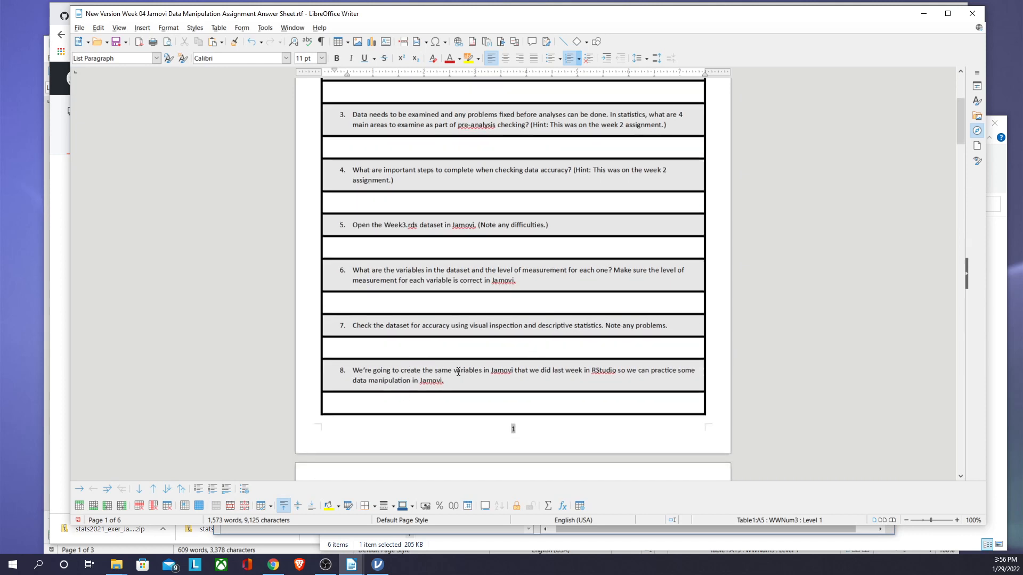
{"action": "scroll", "coordinate": [458, 372], "scroll_direction": "down", "scroll_amount": 4}
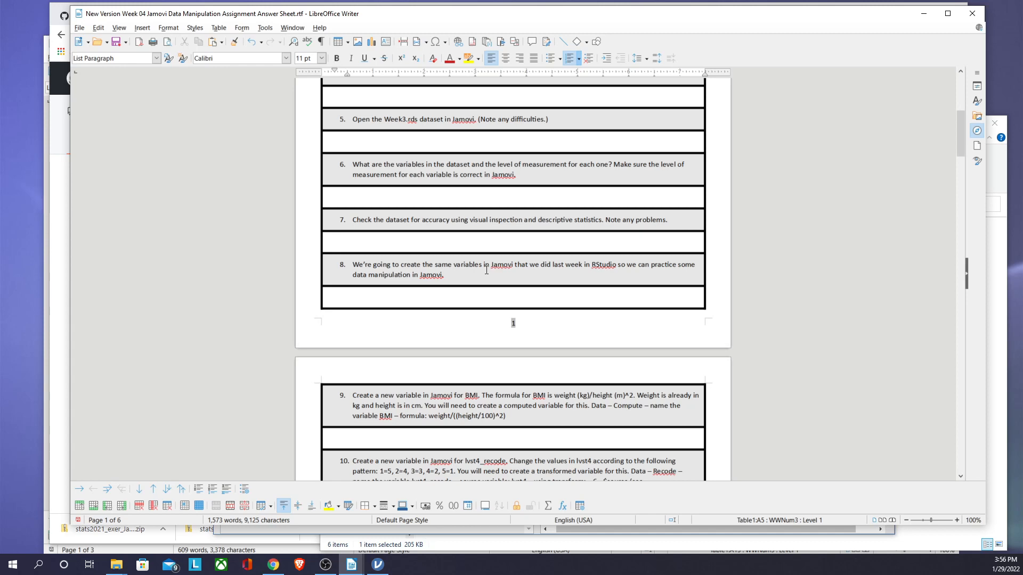
{"action": "scroll", "coordinate": [486, 270], "scroll_direction": "down", "scroll_amount": 2}
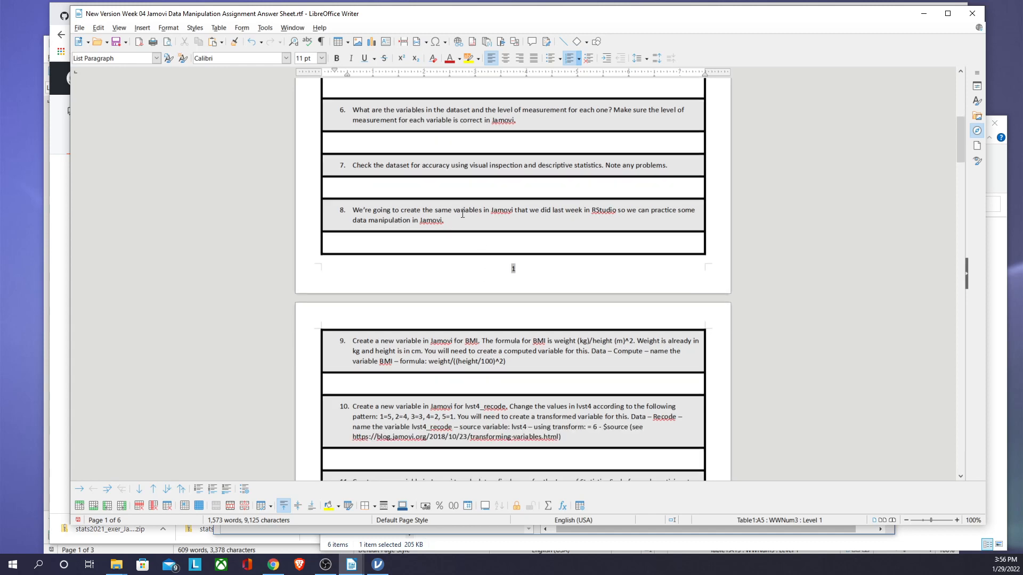
{"action": "scroll", "coordinate": [466, 320], "scroll_direction": "down", "scroll_amount": 3}
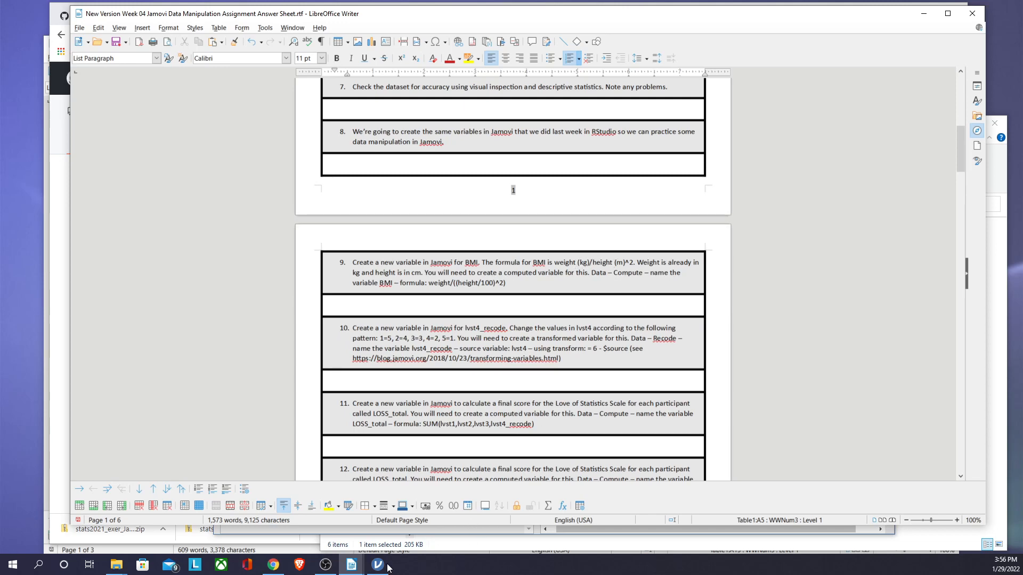
Switch back to jamovi and insert a computed variable named BMI right after weight in the dataset
{"action": "mouse_move", "coordinate": [378, 568]}
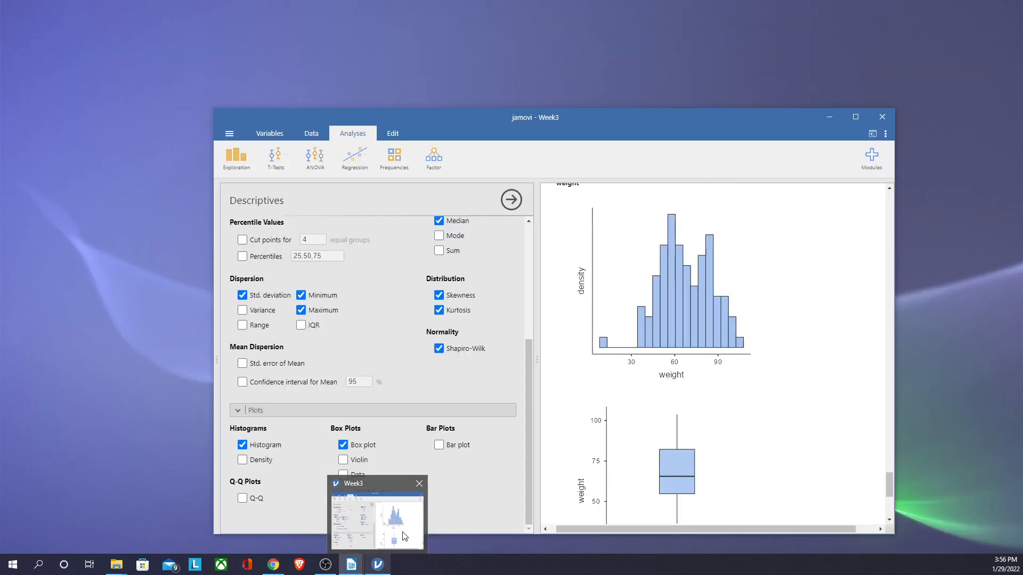
{"action": "left_click", "coordinate": [402, 532]}
{"action": "left_click_drag", "start_coordinate": [528, 362], "coordinate": [536, 232]}
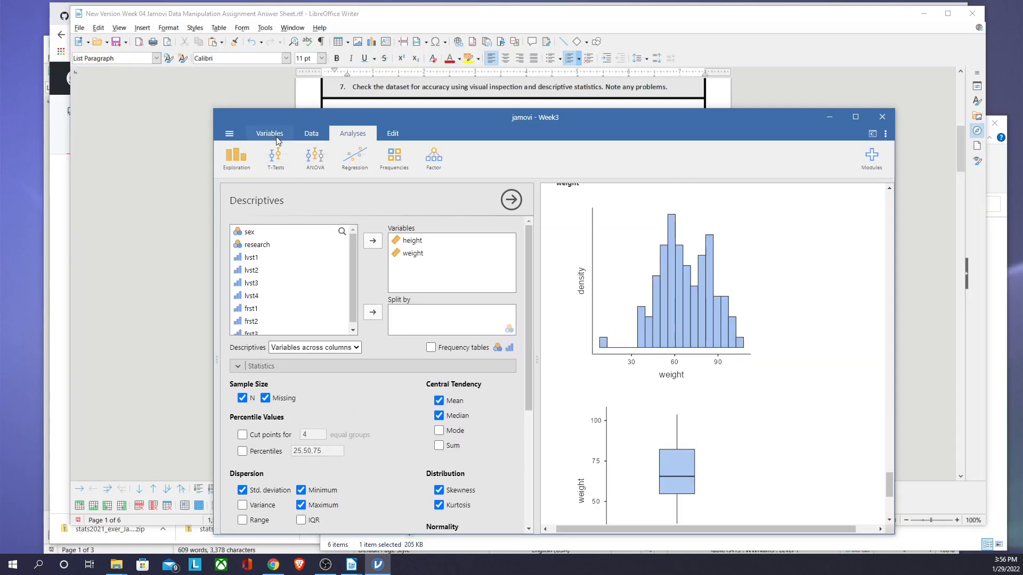
{"action": "left_click", "coordinate": [311, 134]}
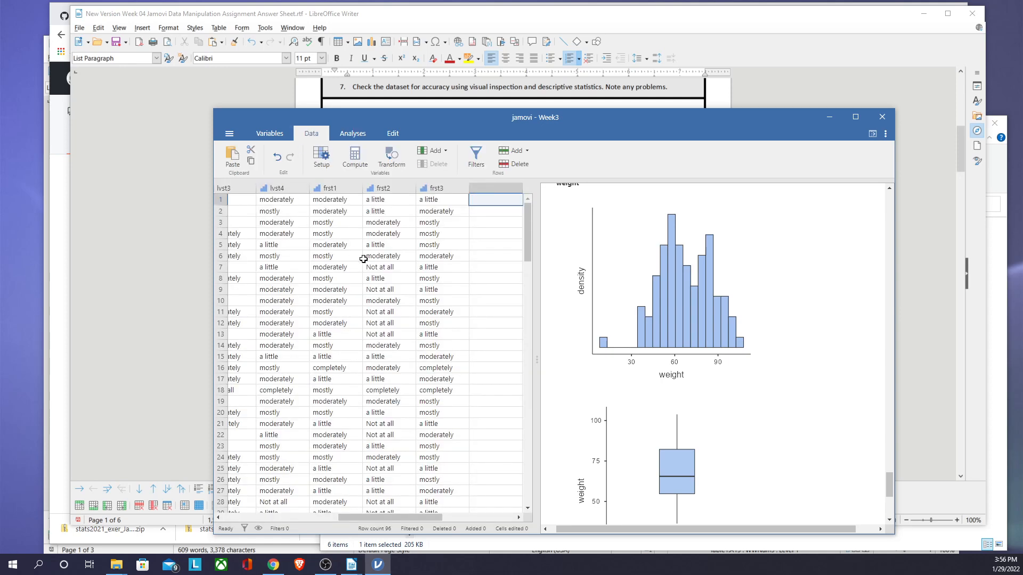
{"action": "left_click_drag", "start_coordinate": [396, 517], "coordinate": [295, 507]}
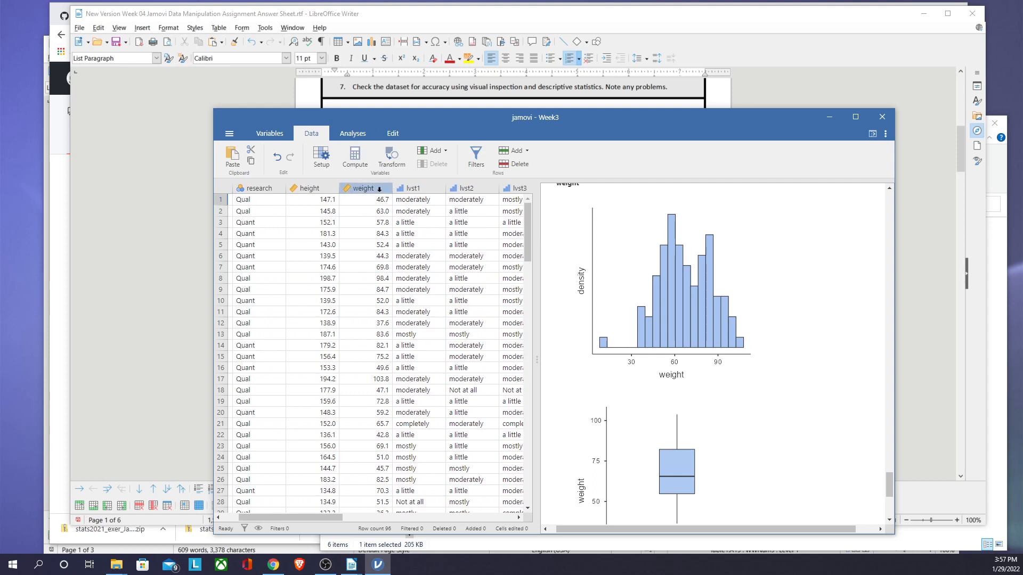
{"action": "left_click", "coordinate": [379, 189]}
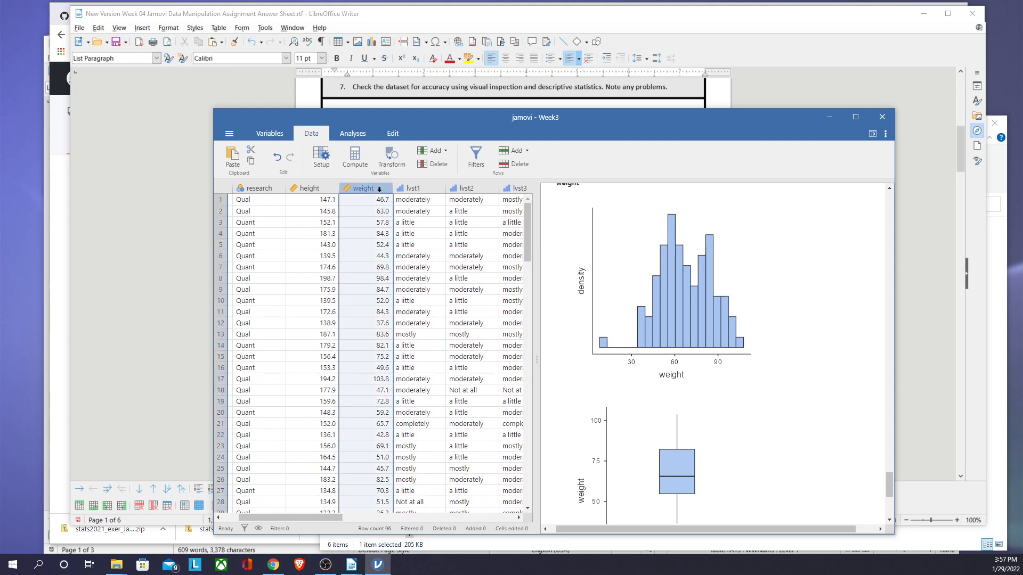
{"action": "left_click", "coordinate": [356, 157]}
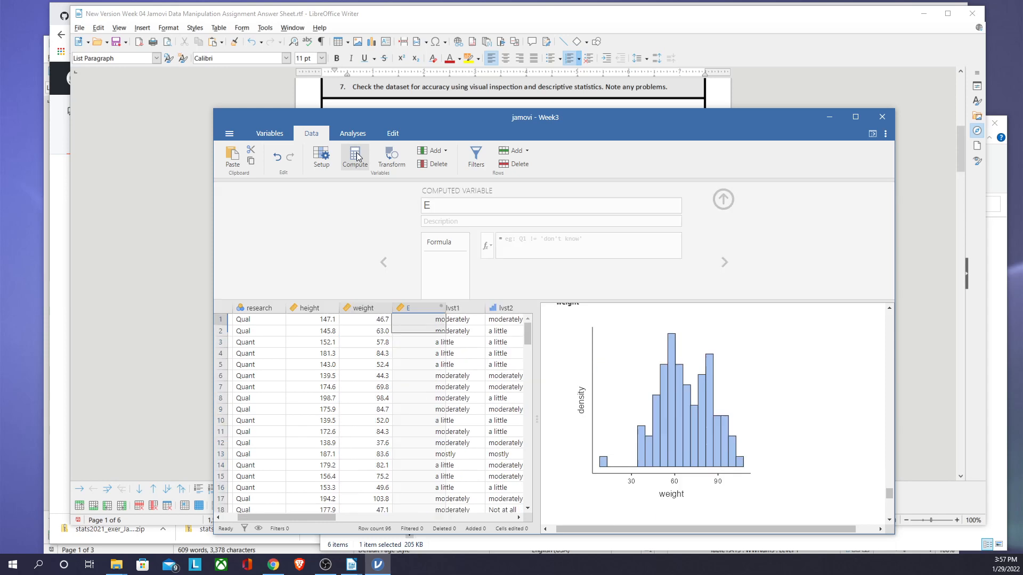
{"action": "double_click", "coordinate": [426, 207]}
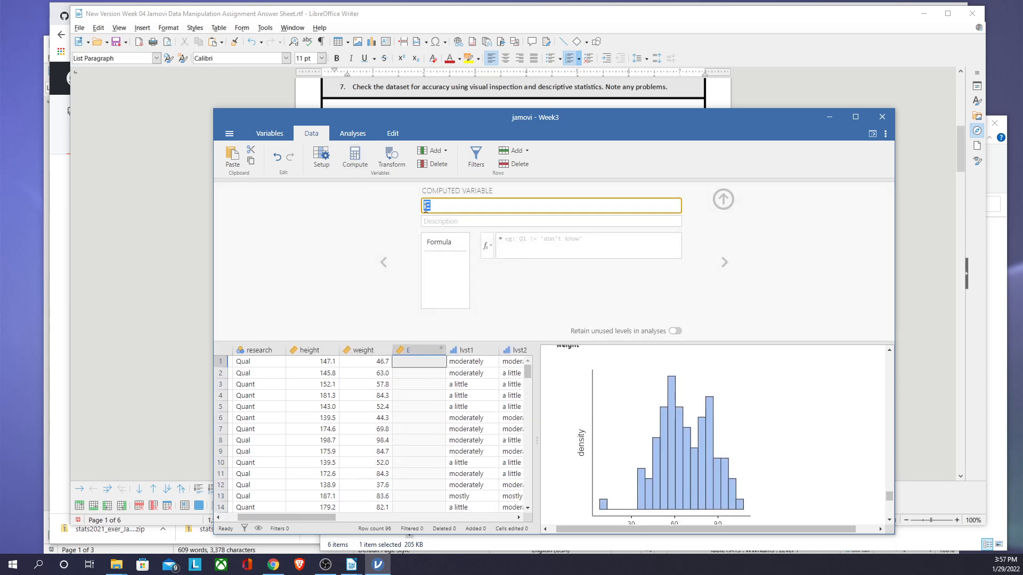
{"action": "type", "text": "BMI"}
Set the BMI variable's formula to weight/(height/100)^2
{"action": "left_click", "coordinate": [510, 239]}
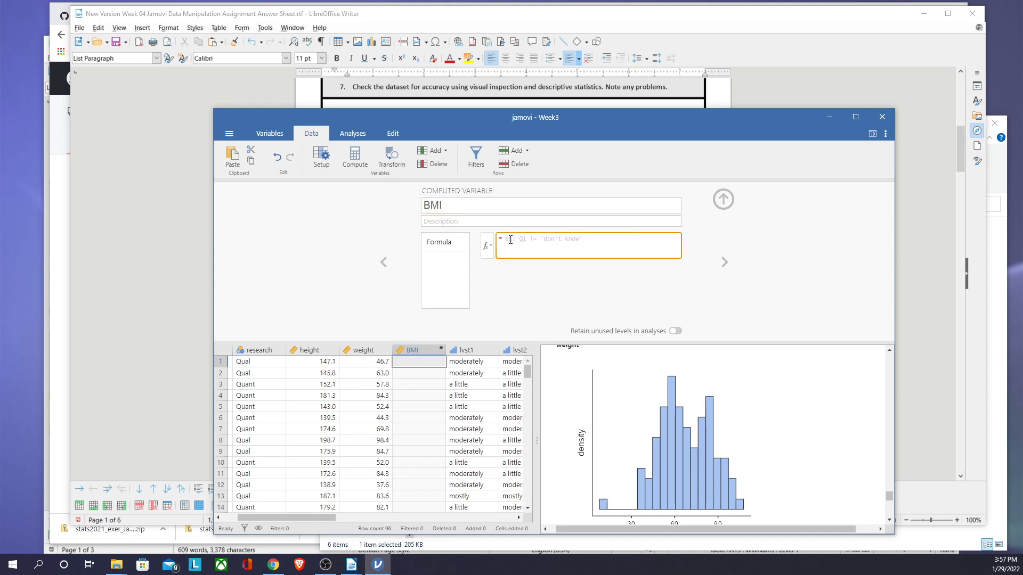
{"action": "type", "text": "weight"}
{"action": "type", "text": "/(height/100"}
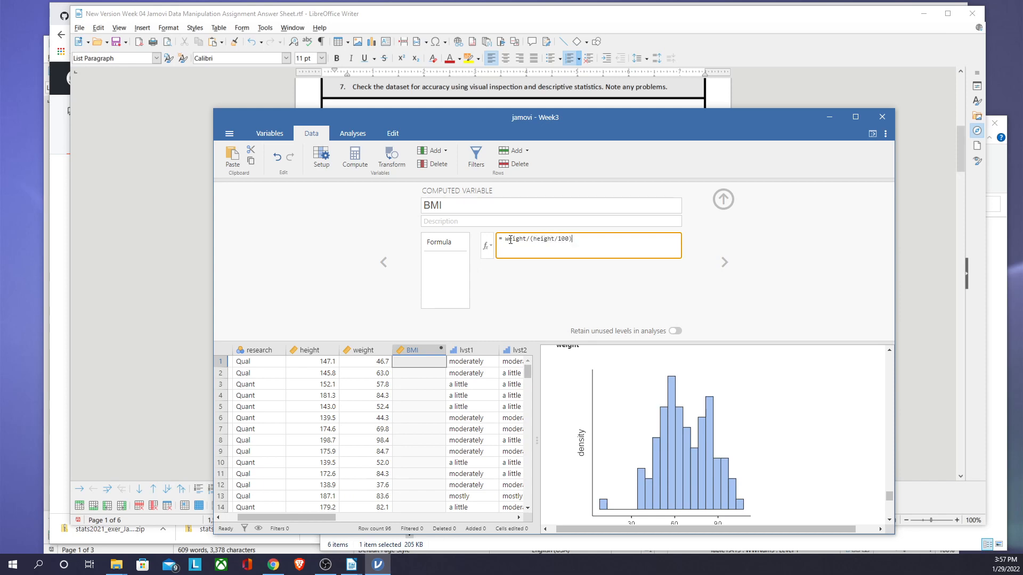
{"action": "type", "text": ")^&"}
{"action": "key", "text": "Return"}
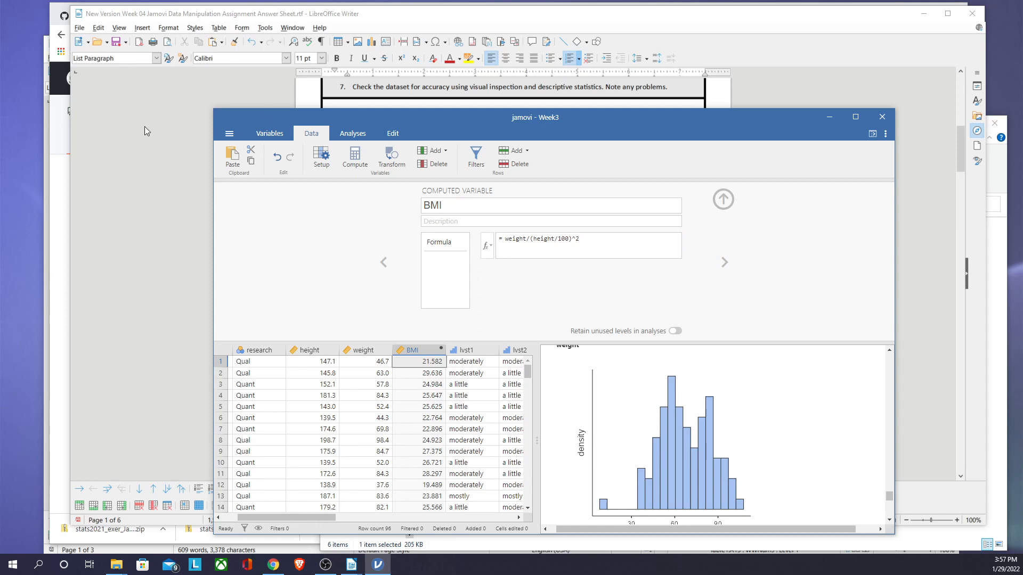
Check question 10 in the LibreOffice Writer answer sheet, switch back to jamovi, and create a transformed variable from lvst4
{"action": "left_click", "coordinate": [136, 169]}
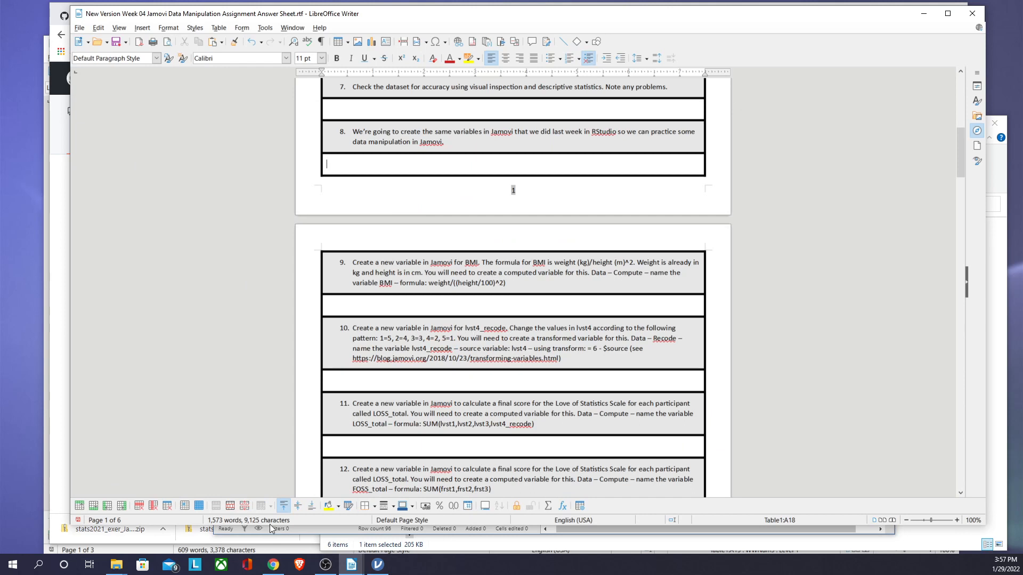
{"action": "left_click", "coordinate": [378, 564]}
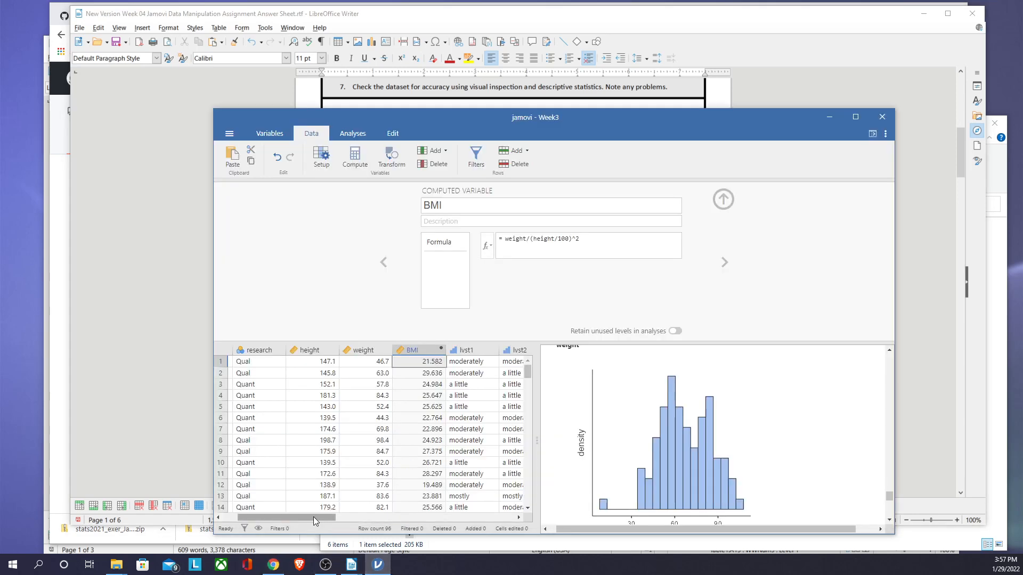
{"action": "left_click_drag", "start_coordinate": [314, 517], "coordinate": [380, 518]}
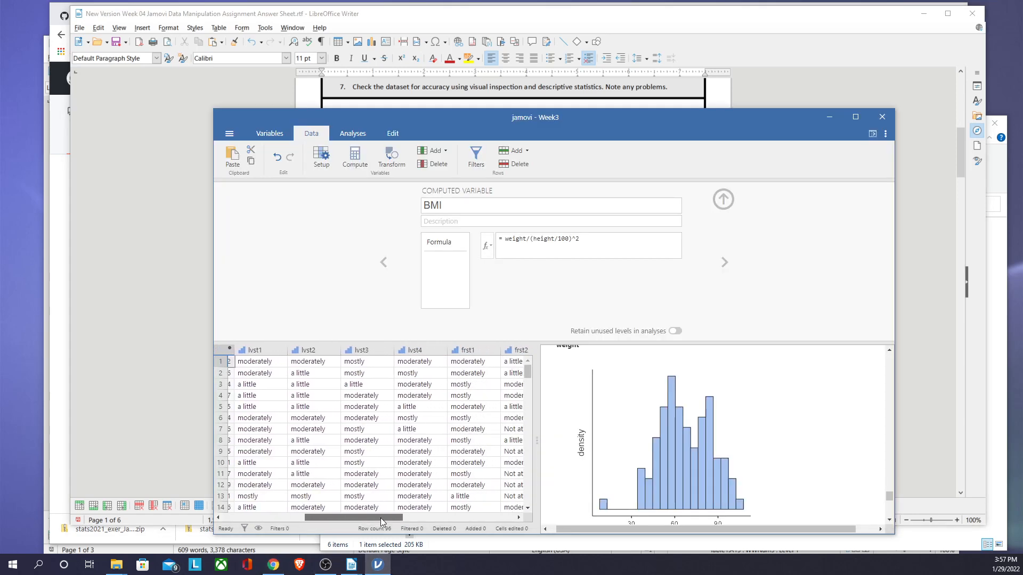
{"action": "left_click", "coordinate": [426, 350]}
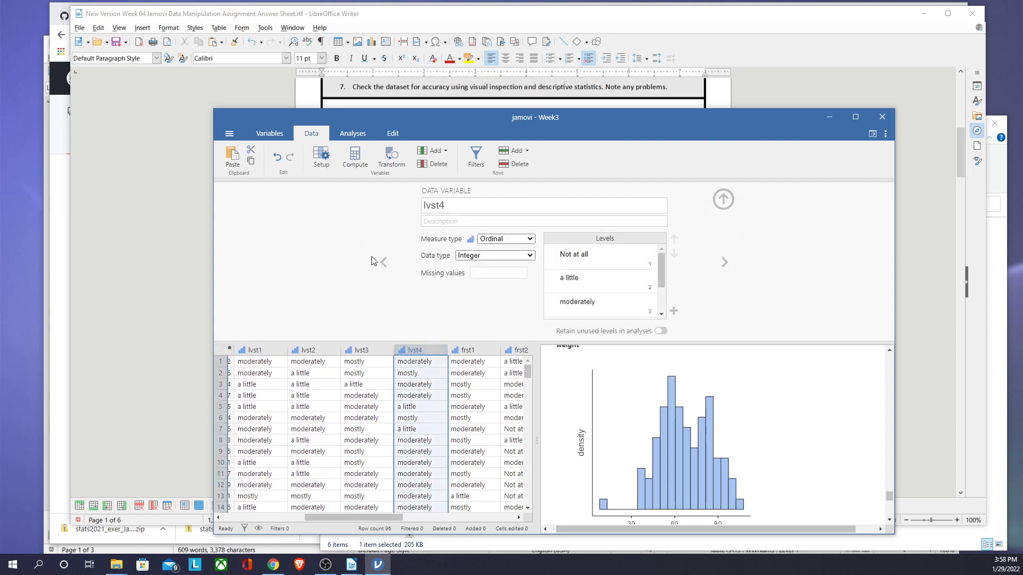
{"action": "left_click", "coordinate": [393, 159]}
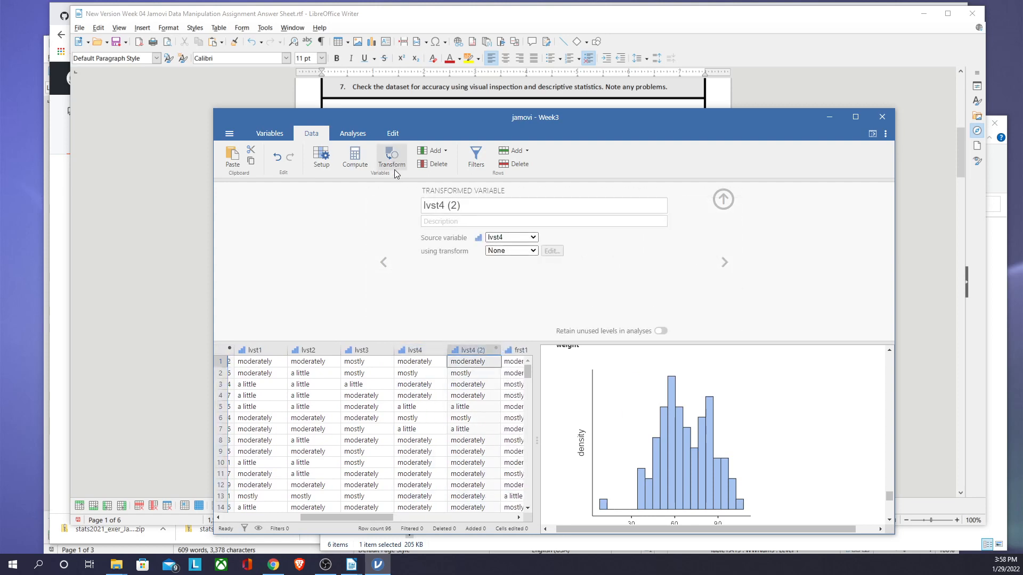
Create a new transform for the lvst4 copy with the formula 6 - $source to reverse its values
{"action": "left_click", "coordinate": [508, 251]}
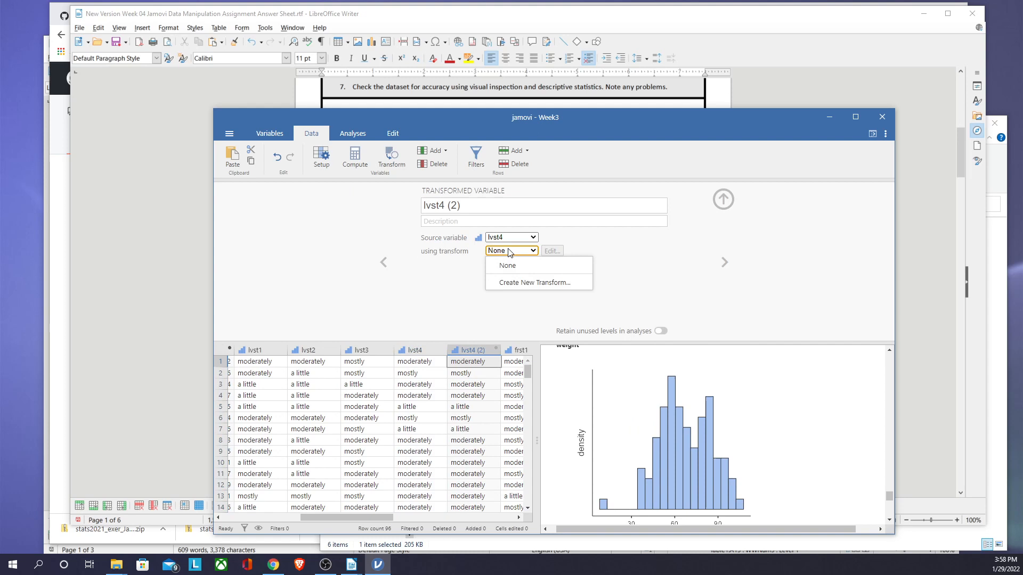
{"action": "left_click", "coordinate": [515, 283]}
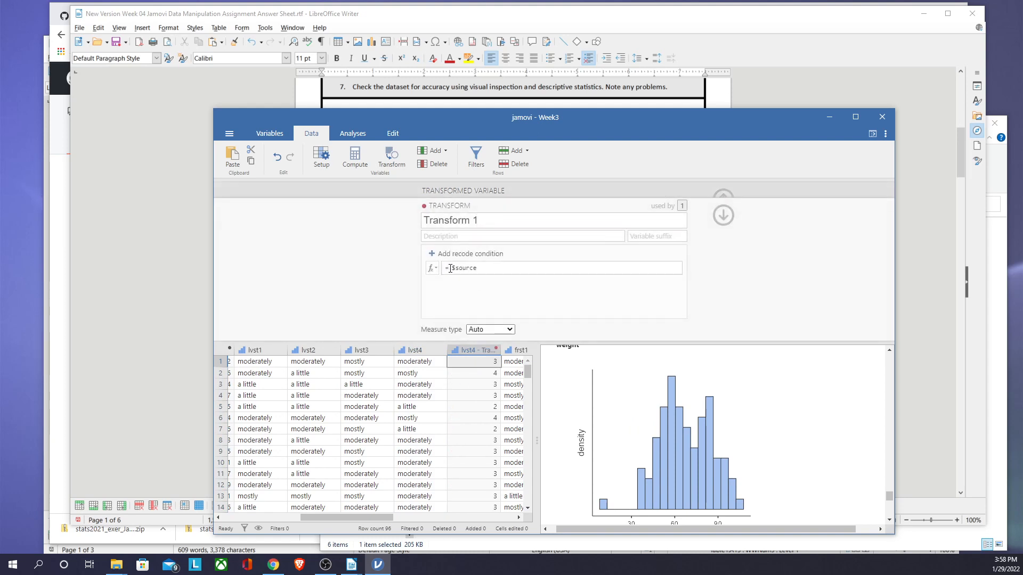
{"action": "left_click", "coordinate": [450, 268]}
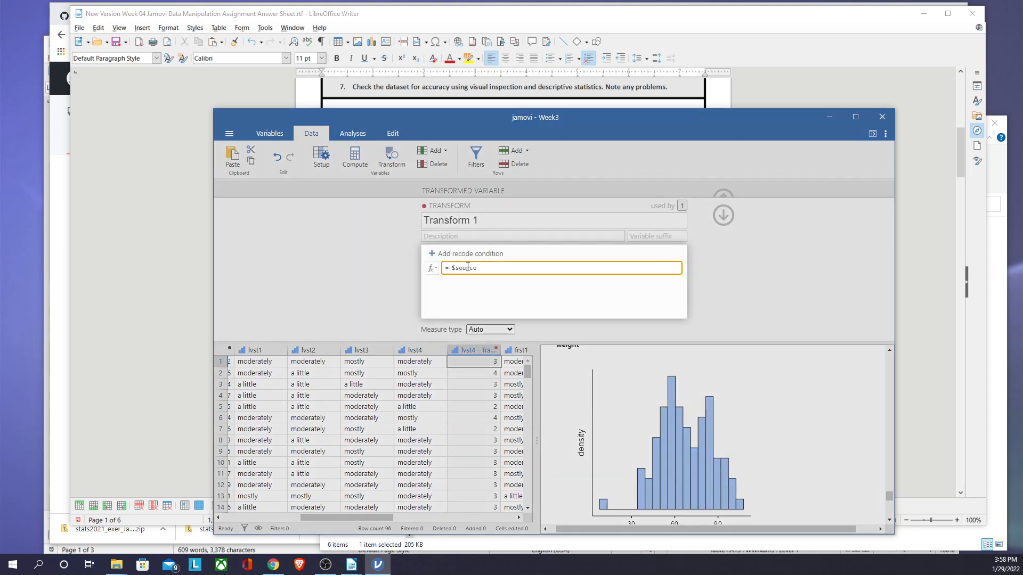
{"action": "type", "text": "6 -"}
{"action": "left_click", "coordinate": [320, 281]}
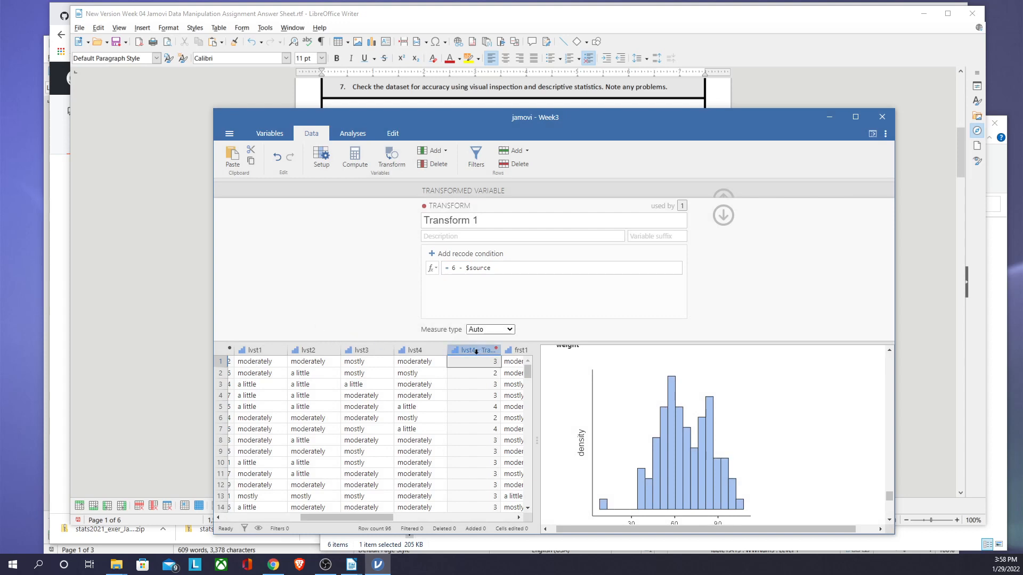
Switch to the answer sheet in LibreOffice Writer and copy the formula SUM(lvst1,lvst2,lvst3,lvst4_recode) from question 11
{"action": "left_click", "coordinate": [390, 17]}
{"action": "scroll", "coordinate": [453, 352], "scroll_direction": "down", "scroll_amount": 3}
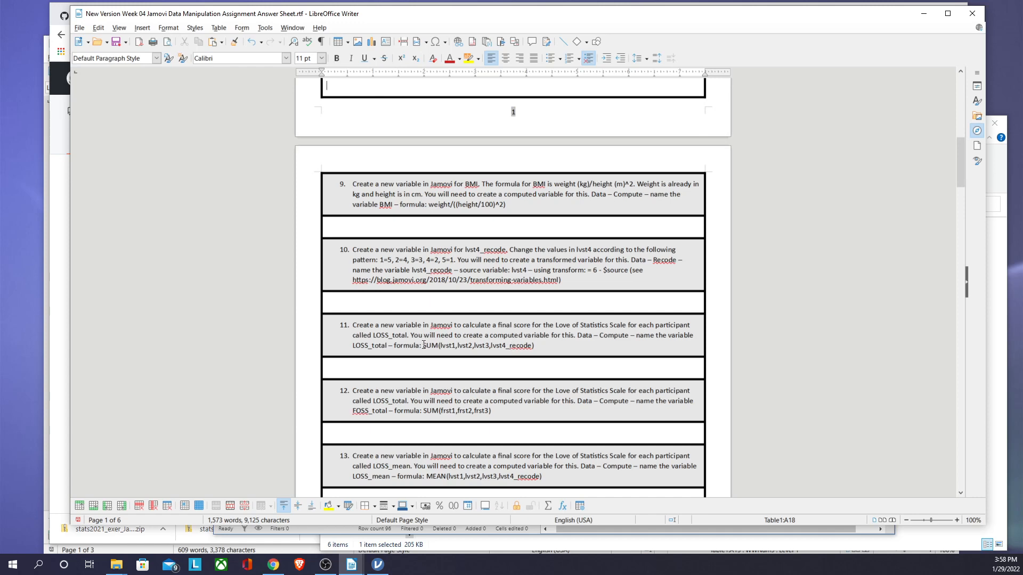
{"action": "left_click_drag", "start_coordinate": [423, 345], "coordinate": [536, 347]}
{"action": "key", "text": "ctrl+c"}
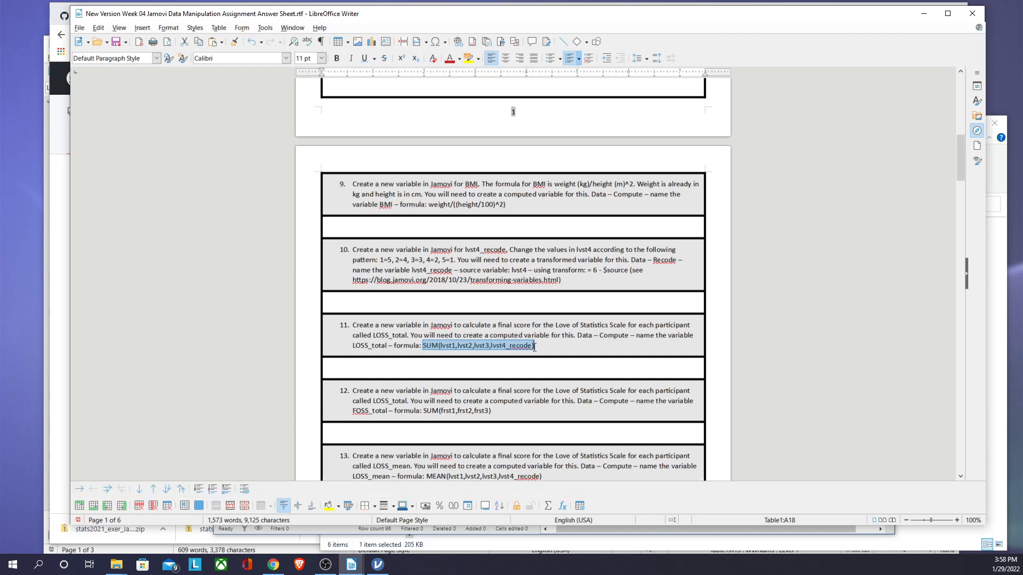
Switch back to jamovi and insert a computed variable named LOSS_total right after frst3
{"action": "mouse_move", "coordinate": [377, 570]}
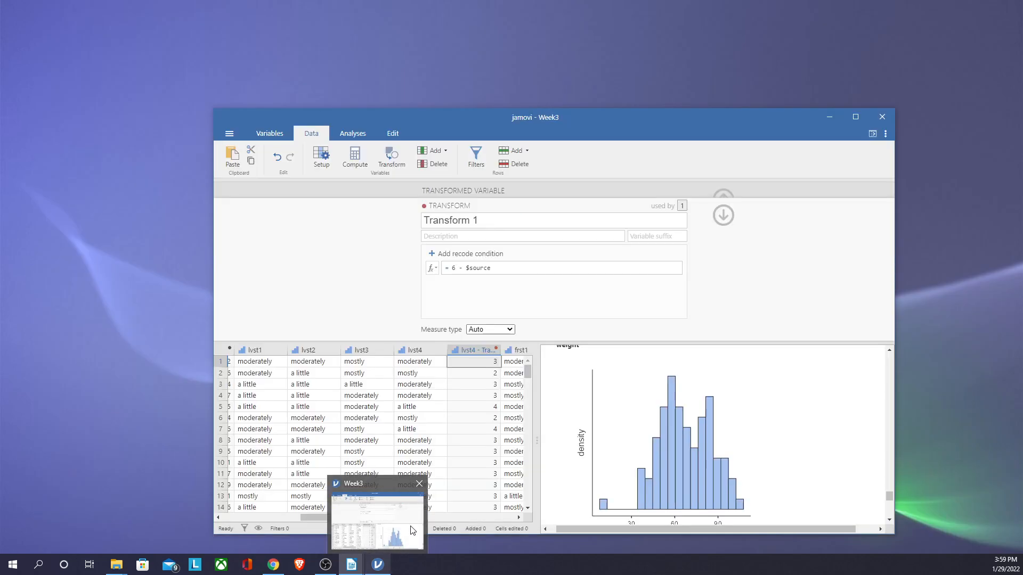
{"action": "left_click", "coordinate": [409, 501]}
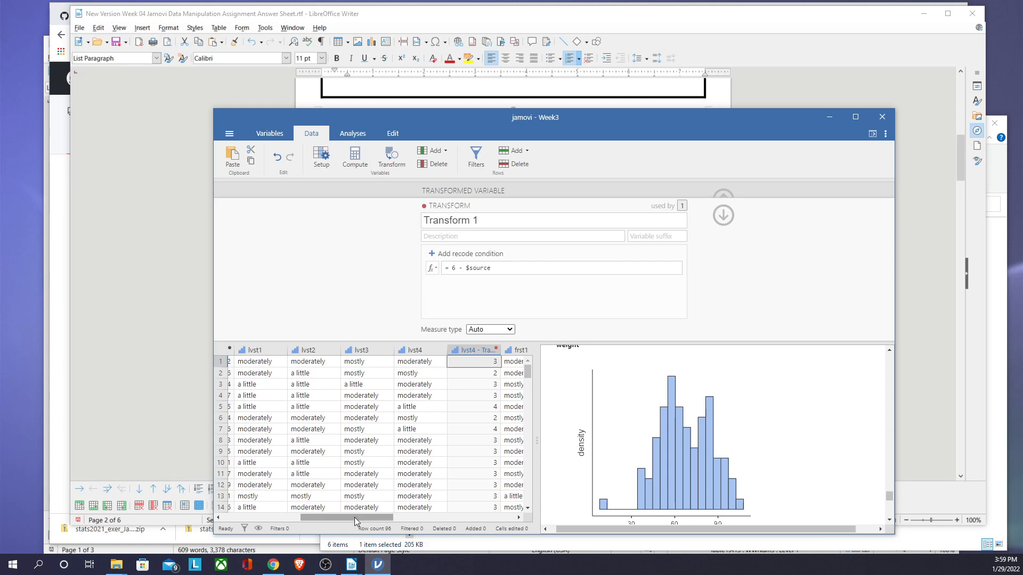
{"action": "left_click_drag", "start_coordinate": [354, 516], "coordinate": [407, 519]}
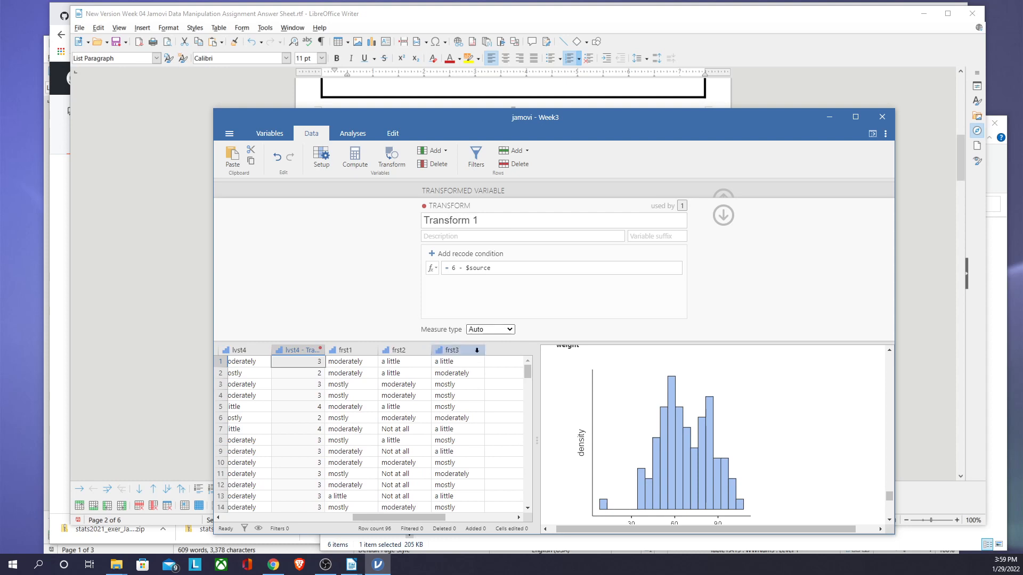
{"action": "left_click", "coordinate": [453, 350]}
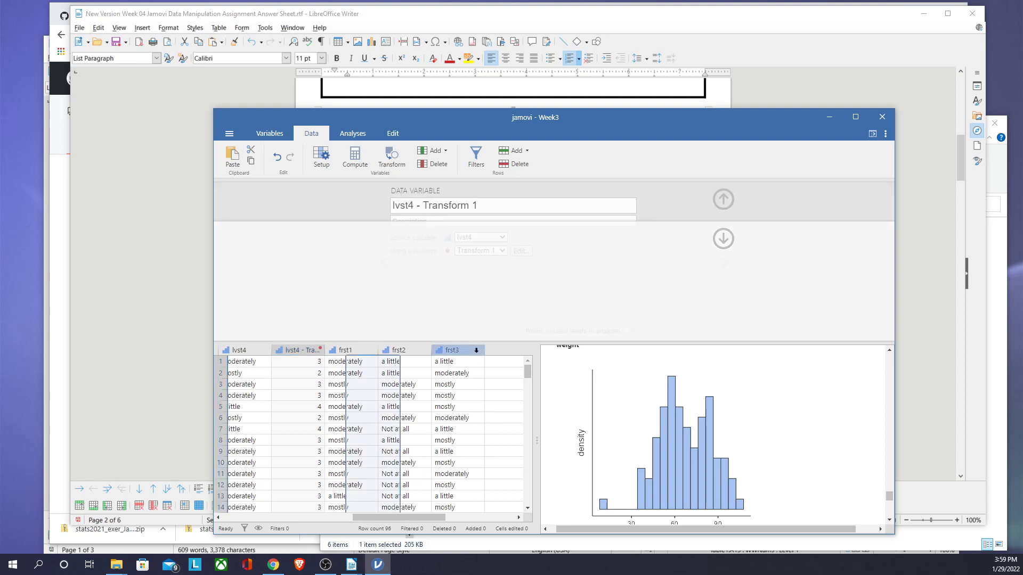
{"action": "left_click", "coordinate": [354, 159]}
{"action": "left_click", "coordinate": [438, 201]}
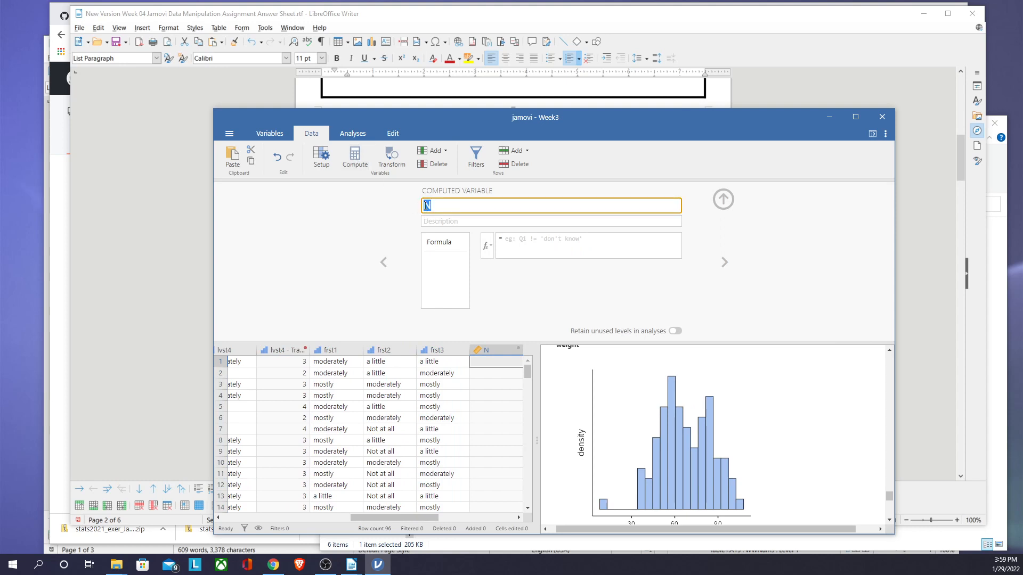
{"action": "type", "text": "LOSS_total"}
{"action": "key", "text": "BackSpace"}
{"action": "key", "text": "BackSpace"}
{"action": "key", "text": "BackSpace"}
{"action": "key", "text": "BackSpace"}
{"action": "key", "text": "BackSpace"}
{"action": "type", "text": "total"}
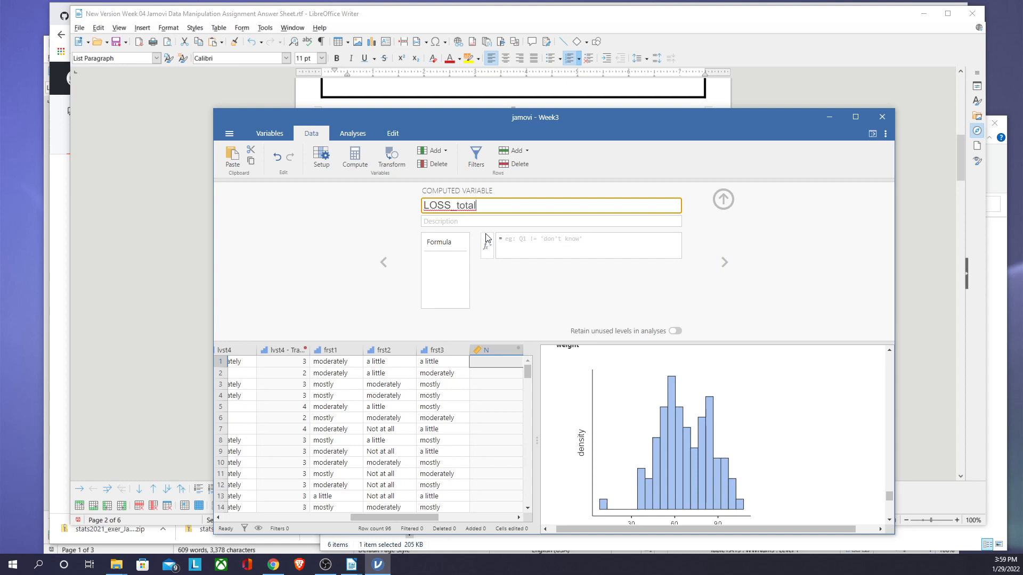
Paste the copied formula SUM(lvst1,lvst2,lvst3,lvst4_recode) as the formula of LOSS_total
{"action": "left_click", "coordinate": [522, 238]}
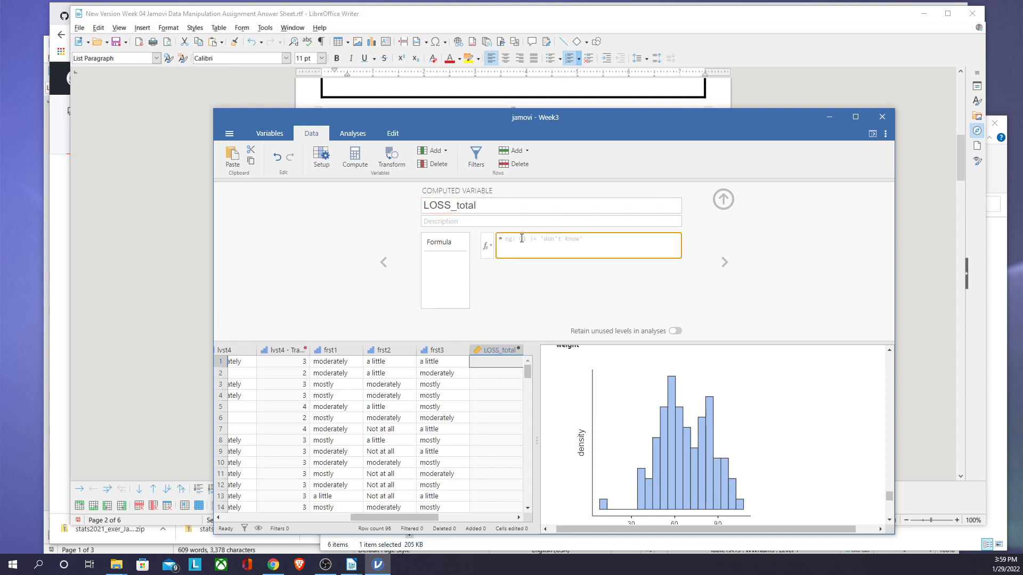
{"action": "key", "text": "ctrl+v"}
{"action": "key", "text": "BackSpace"}
{"action": "key", "text": "Return"}
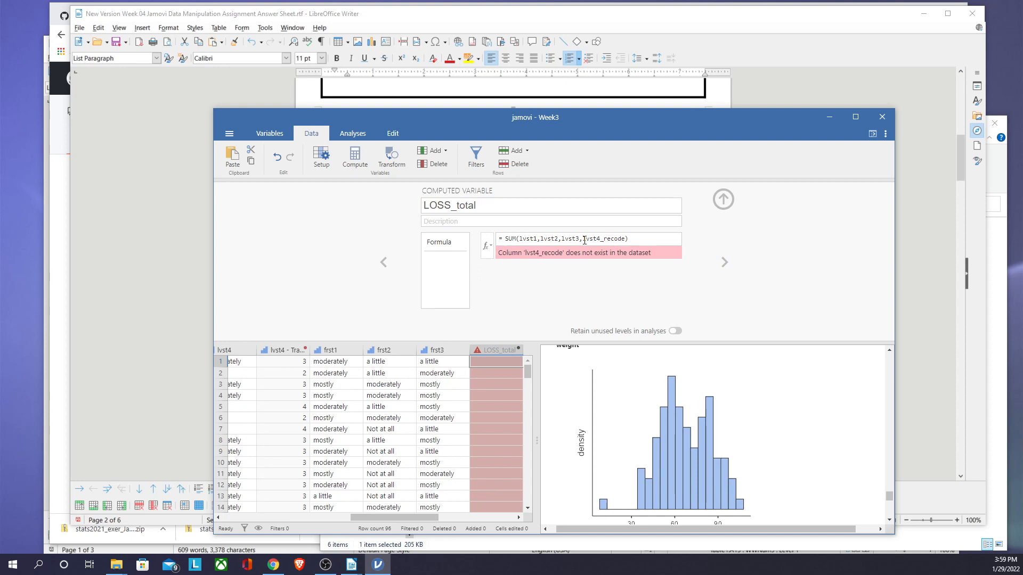
Try to make the LOSS_total formula reference the transformed variable by replacing "_recode" with " - Transform 1" copied from its name
{"action": "left_click", "coordinate": [283, 351]}
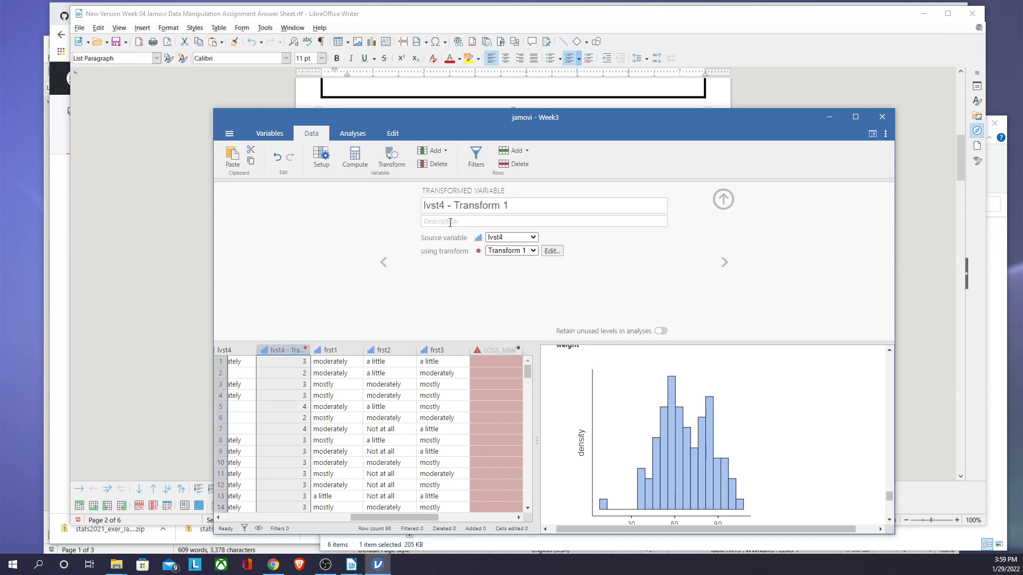
{"action": "left_click", "coordinate": [457, 205]}
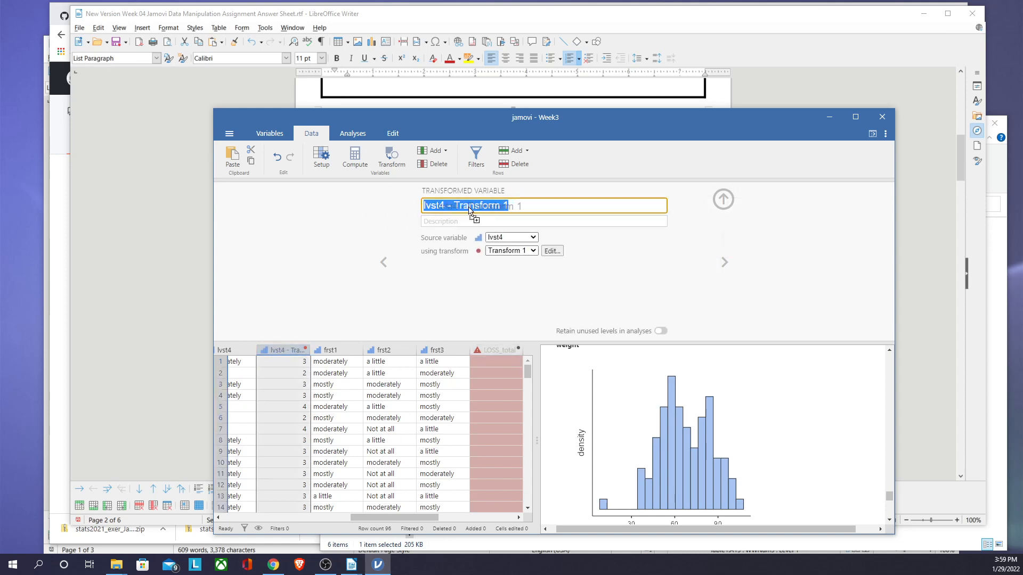
{"action": "left_click", "coordinate": [515, 206]}
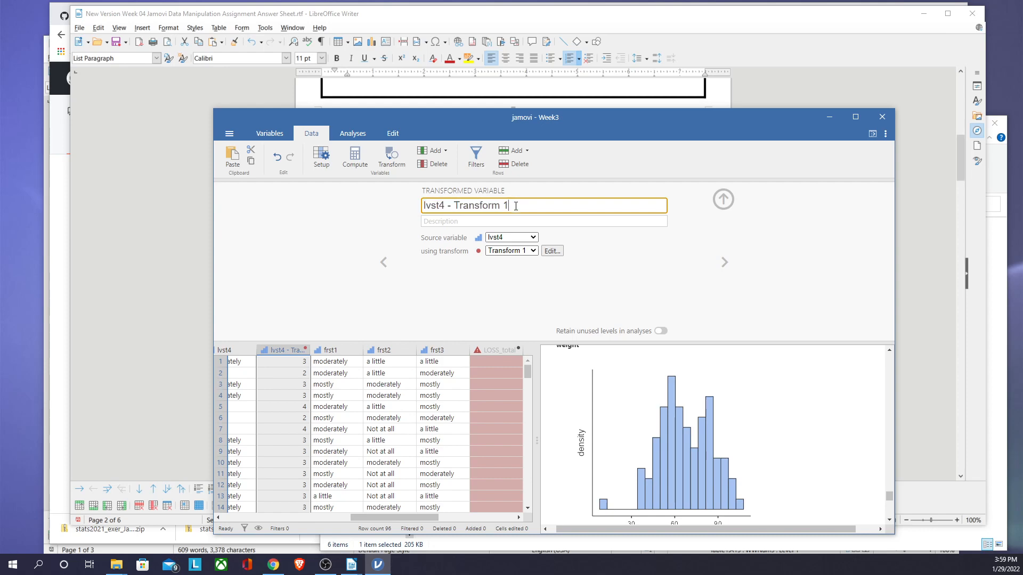
{"action": "left_click_drag", "start_coordinate": [516, 207], "coordinate": [447, 212]}
{"action": "key", "text": "ctrl+c"}
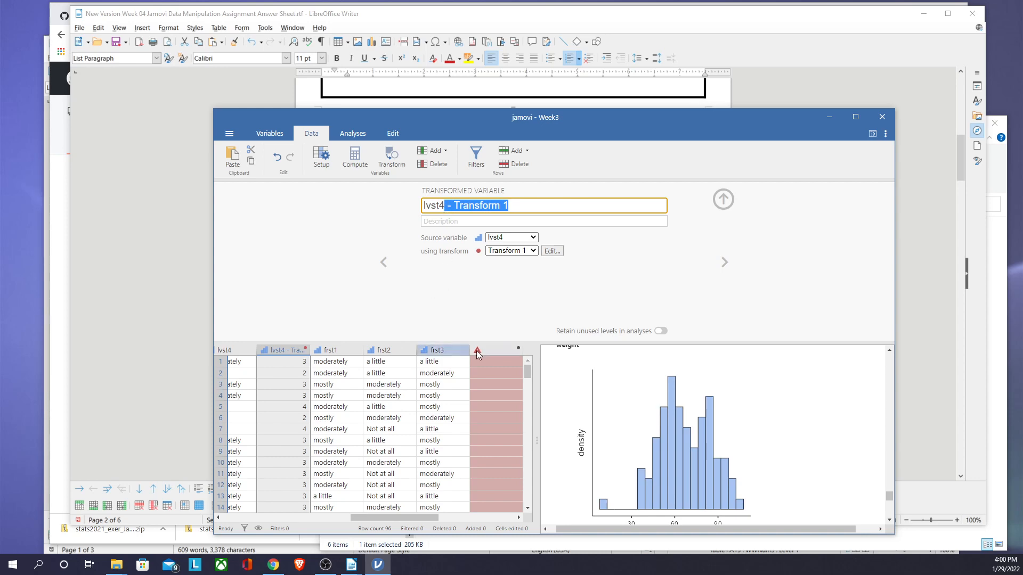
{"action": "left_click", "coordinate": [496, 350]}
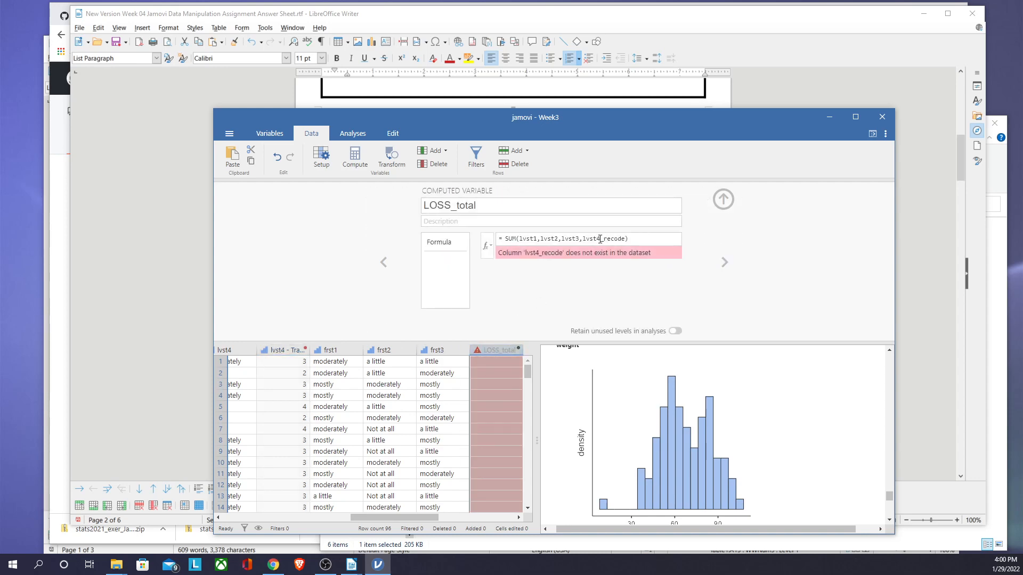
{"action": "left_click", "coordinate": [600, 239]}
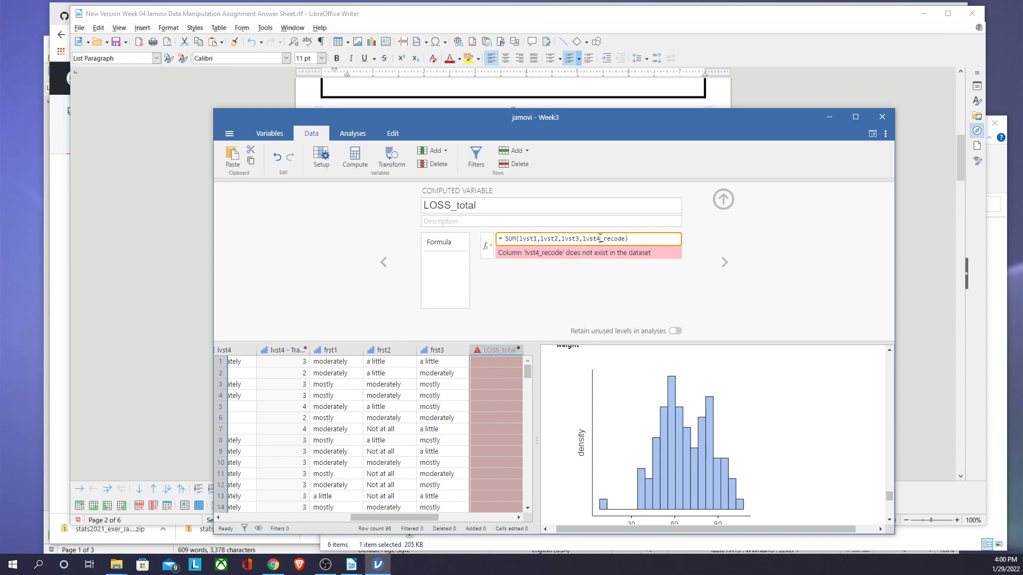
{"action": "left_click_drag", "start_coordinate": [599, 238], "coordinate": [629, 239]}
{"action": "key", "text": "ctrl+v"}
{"action": "key", "text": "Return"}
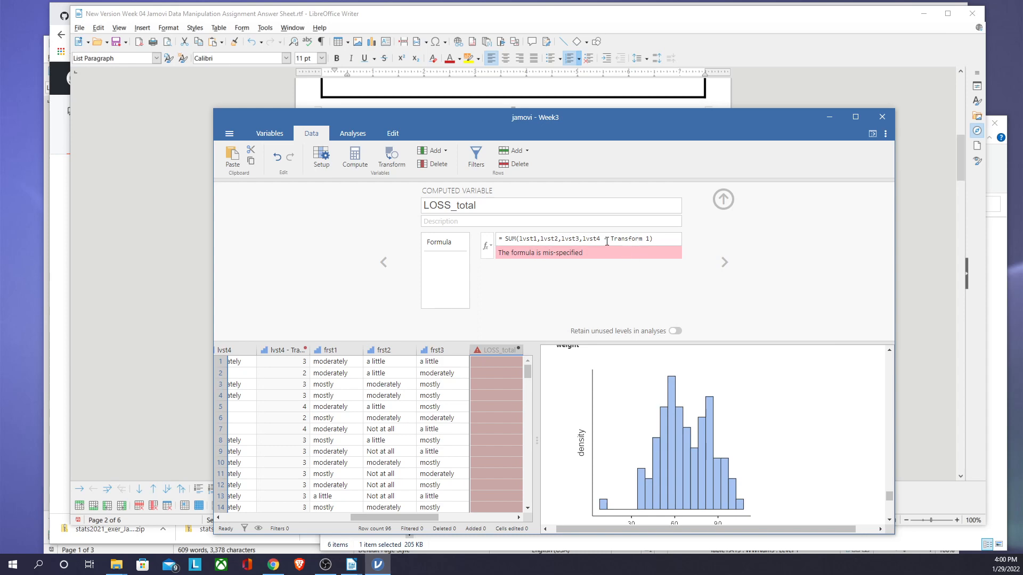
Rename the transformed lvst4 variable to lvst4_recode
{"action": "left_click", "coordinate": [274, 349]}
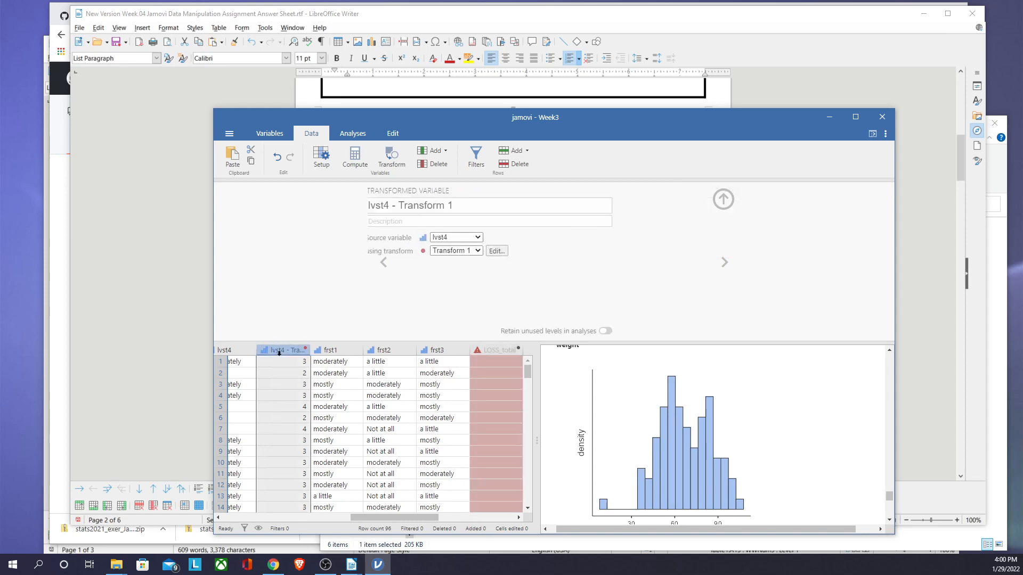
{"action": "left_click", "coordinate": [448, 204]}
{"action": "left_click", "coordinate": [444, 206]}
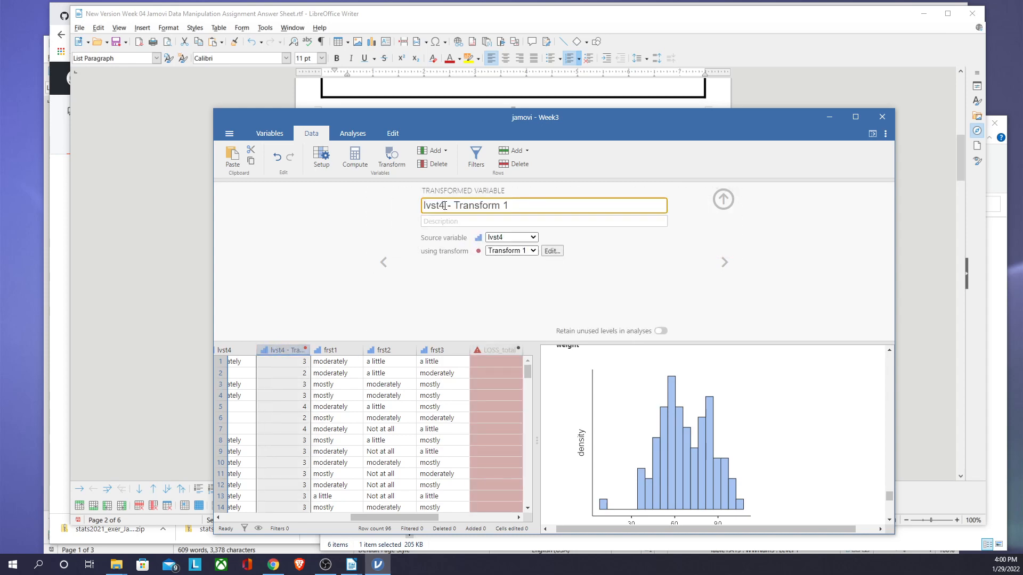
{"action": "left_click_drag", "start_coordinate": [444, 206], "coordinate": [517, 207]}
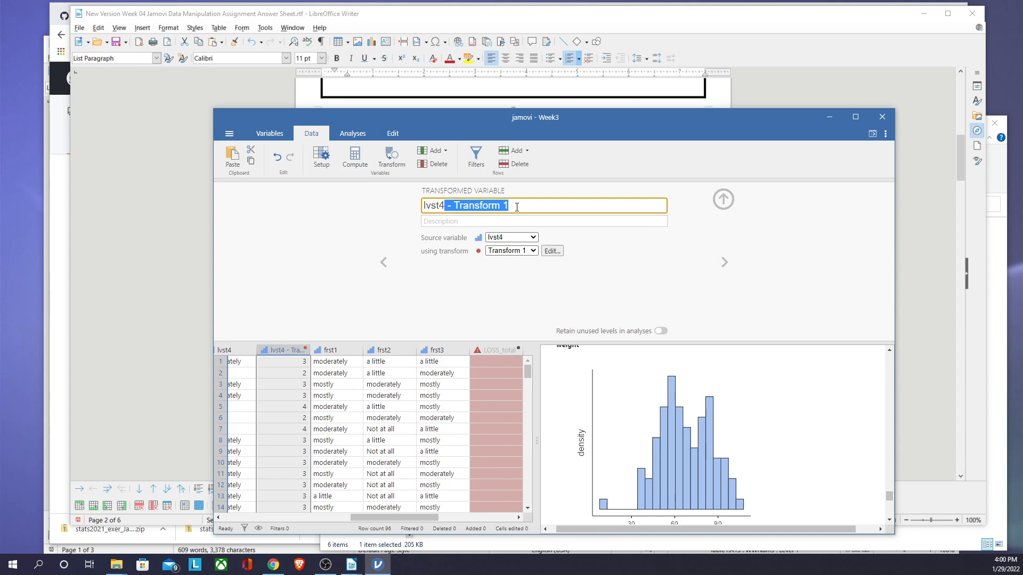
{"action": "type", "text": "_re"}
{"action": "key", "text": "BackSpace"}
{"action": "key", "text": "BackSpace"}
{"action": "type", "text": "re"}
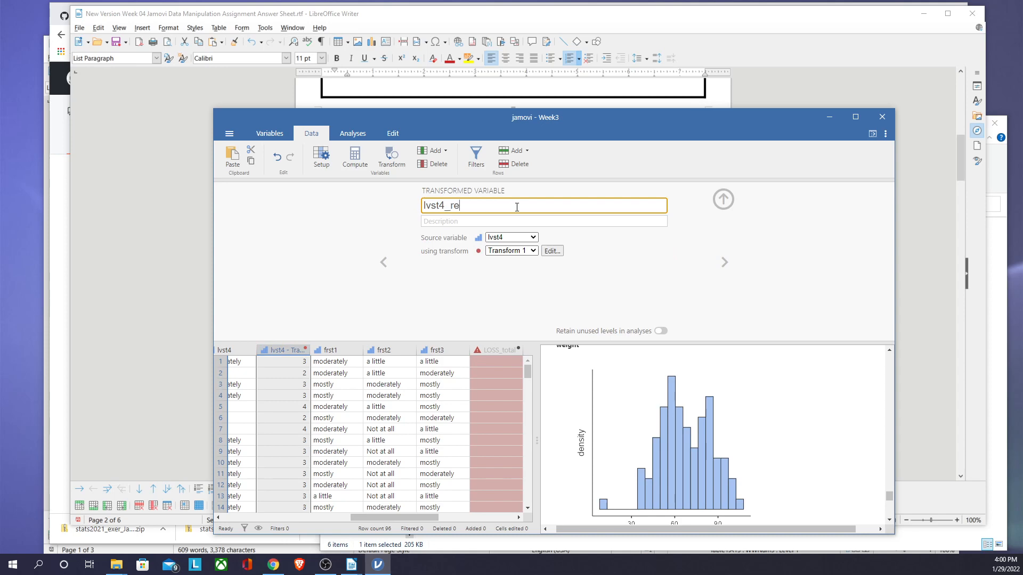
{"action": "type", "text": "code"}
{"action": "key", "text": "Return"}
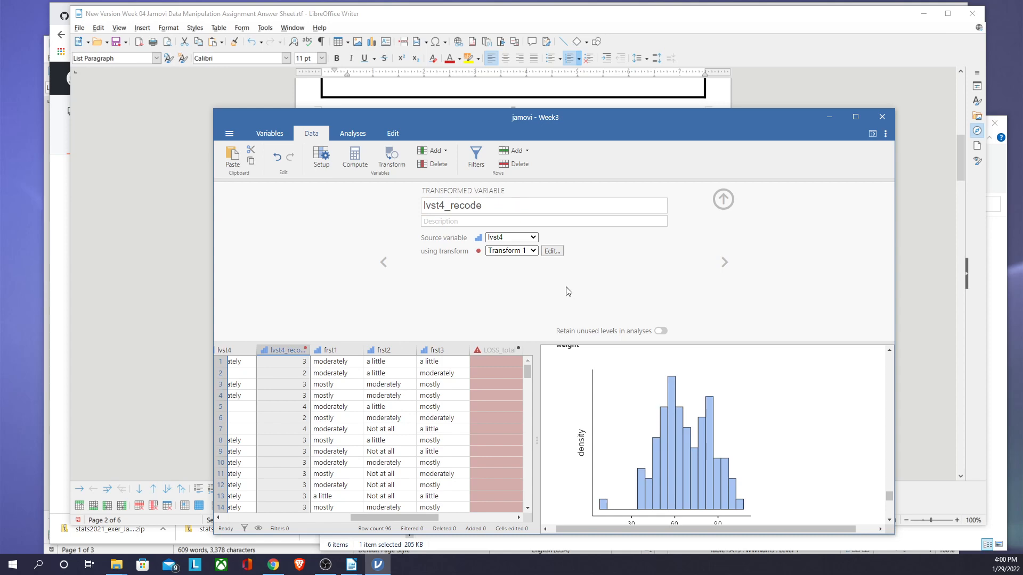
Correct the last term of the LOSS_total formula so it reads SUM(lvst1,lvst2,lvst3,lvst4_recode)
{"action": "left_click", "coordinate": [500, 350]}
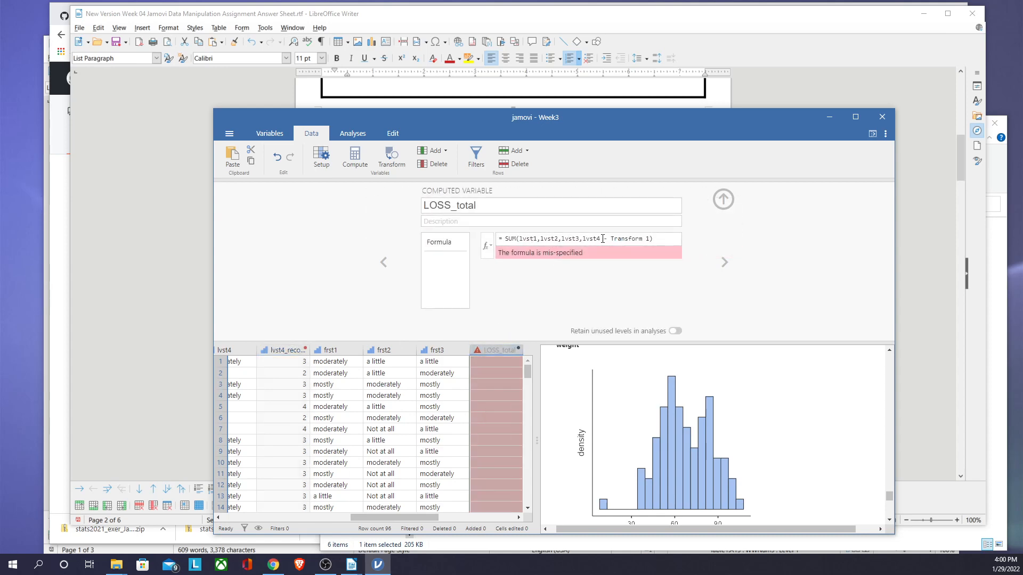
{"action": "left_click_drag", "start_coordinate": [603, 239], "coordinate": [649, 238]}
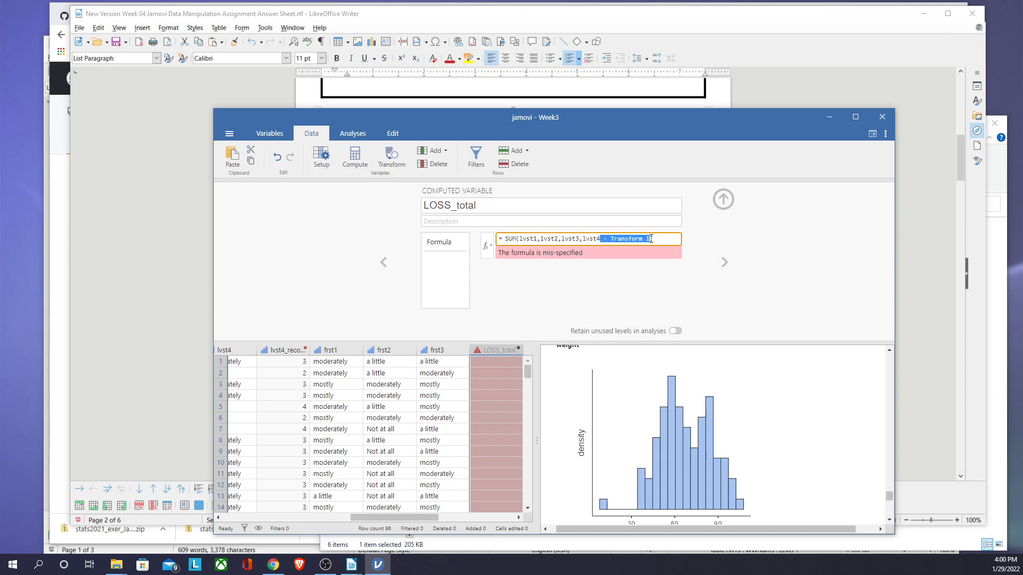
{"action": "key", "text": "BackSpace"}
{"action": "type", "text": "_recode"}
{"action": "key", "text": "Return"}
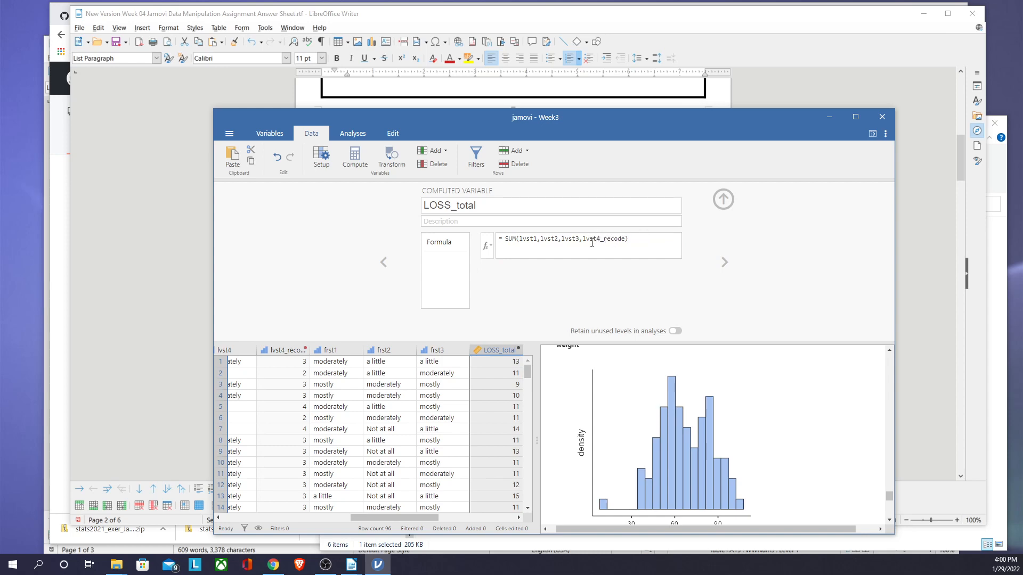
Switch to the Week 04 answer sheet in LibreOffice Writer and copy the item 12 formula SUM(frst1,frst2,frst3)
{"action": "left_click", "coordinate": [286, 350]}
{"action": "left_click", "coordinate": [128, 181]}
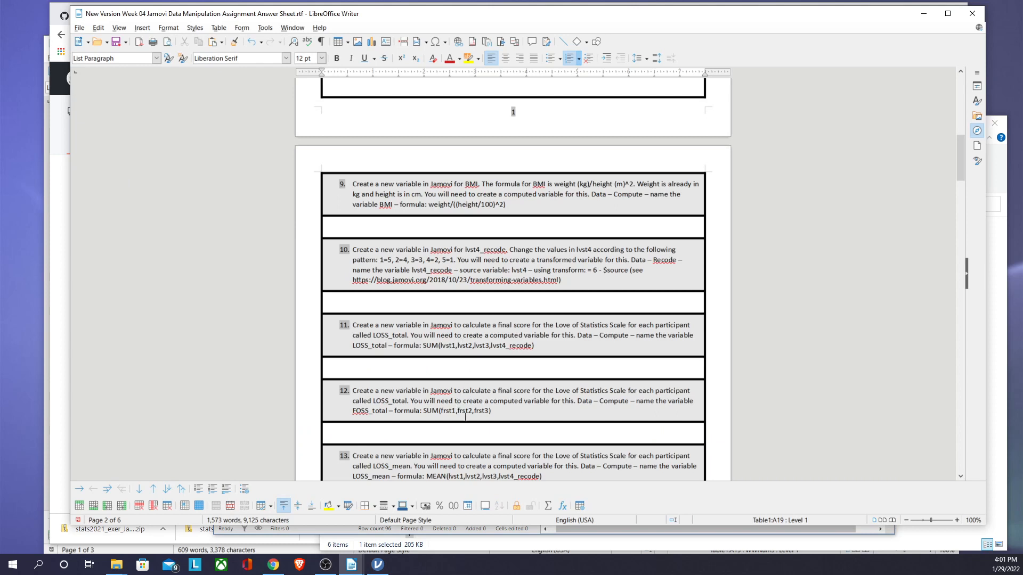
{"action": "left_click_drag", "start_coordinate": [423, 411], "coordinate": [491, 415]}
{"action": "key", "text": "ctrl+c"}
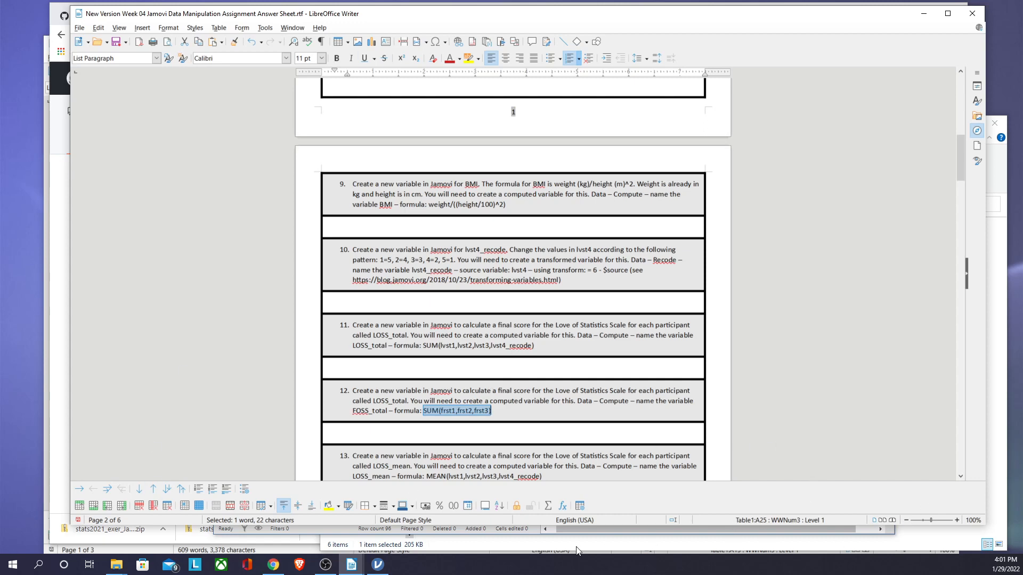
Back in jamovi, add a computed variable named FOSS_total with the copied formula SUM(frst1,frst2,frst3)
{"action": "left_click", "coordinate": [380, 566]}
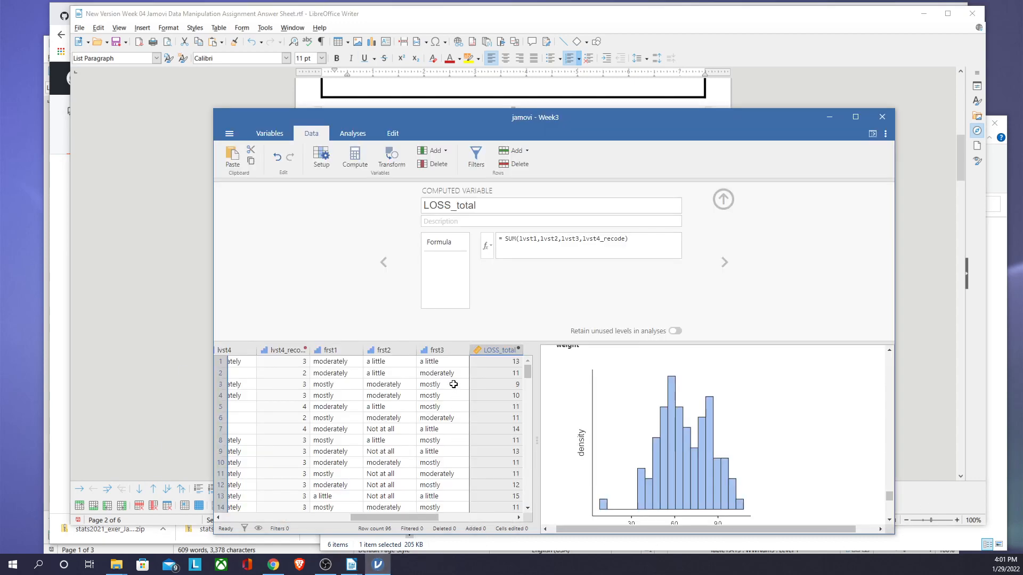
{"action": "left_click", "coordinate": [355, 159]}
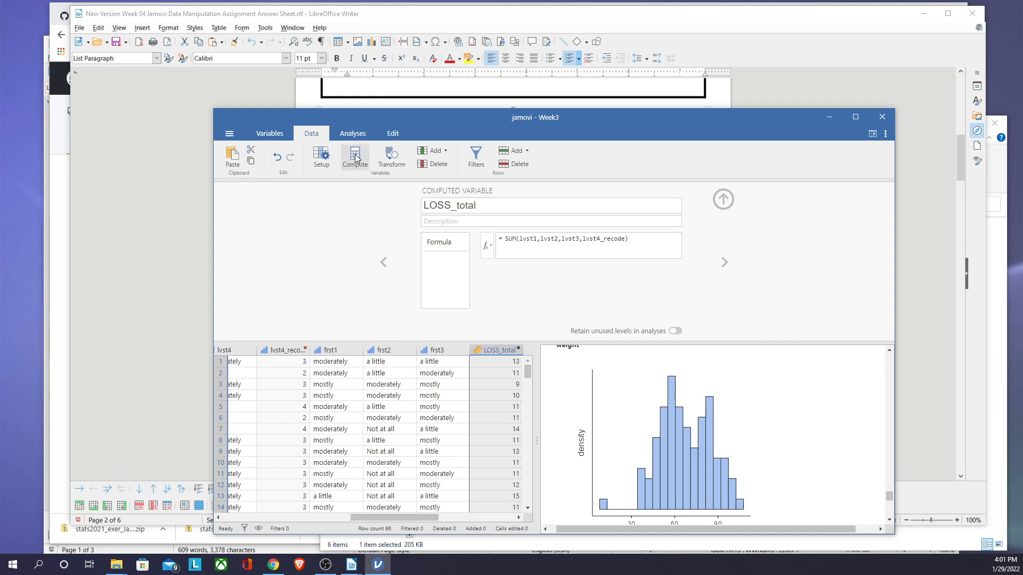
{"action": "left_click", "coordinate": [427, 206]}
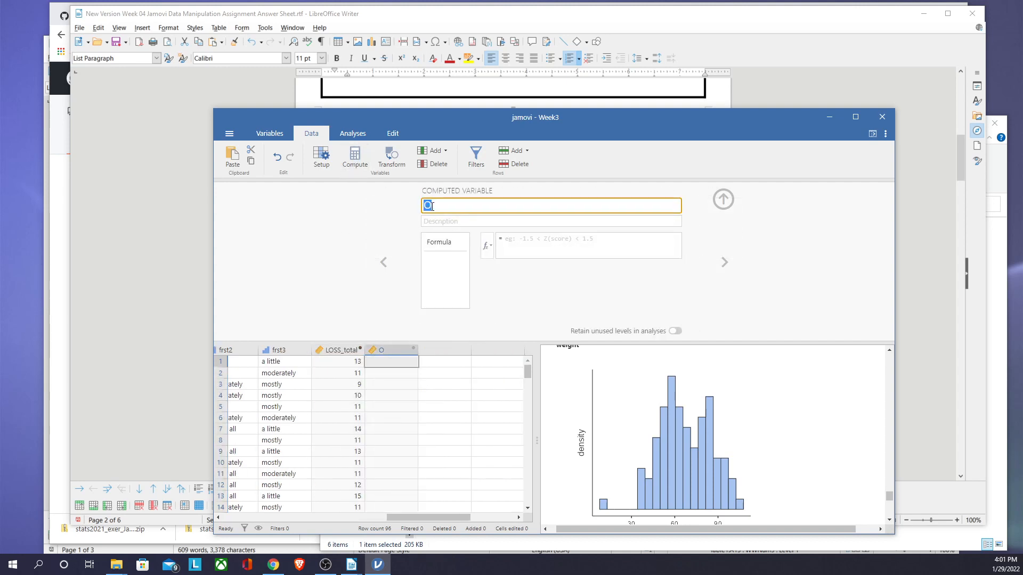
{"action": "type", "text": "FOSS_total"}
{"action": "left_click", "coordinate": [521, 235]}
{"action": "key", "text": "ctrl+v"}
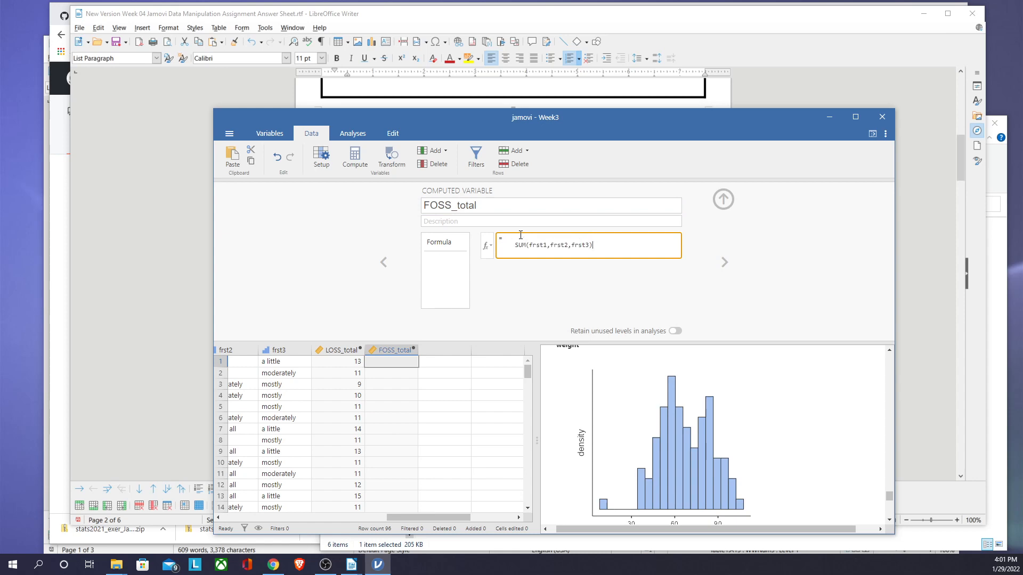
{"action": "key", "text": "Return"}
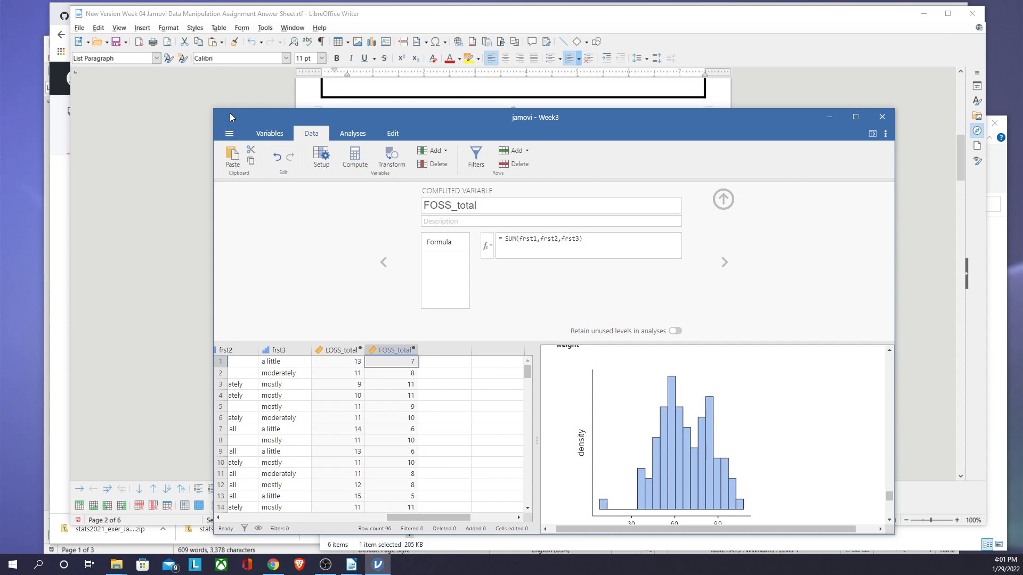
Return to the answer sheet in LibreOffice Writer and copy the item 13 formula MEAN(lvst1,lvst2,lvst3,lvst4_recode)
{"action": "left_click", "coordinate": [156, 123]}
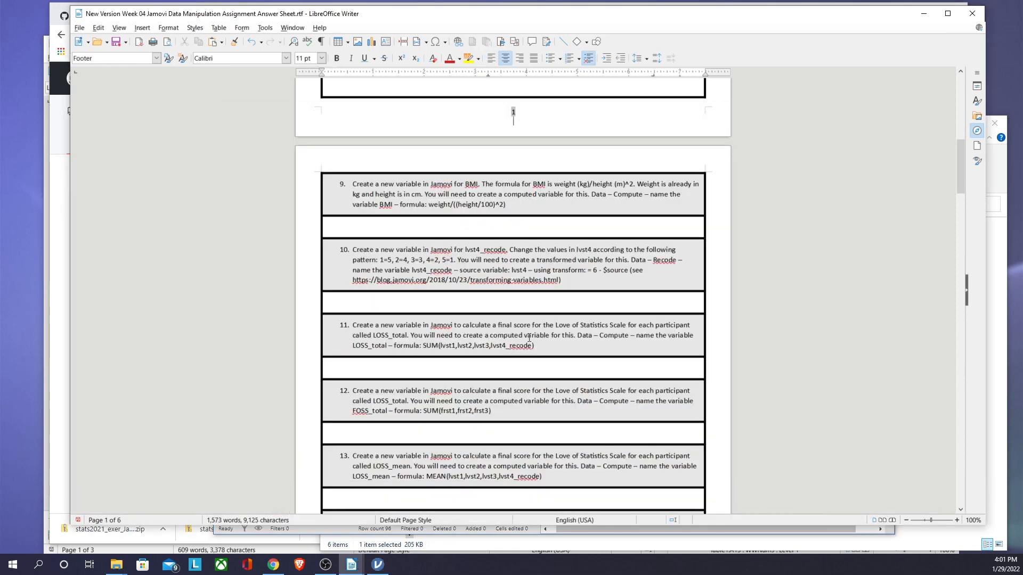
{"action": "scroll", "coordinate": [527, 340], "scroll_direction": "down", "scroll_amount": 1}
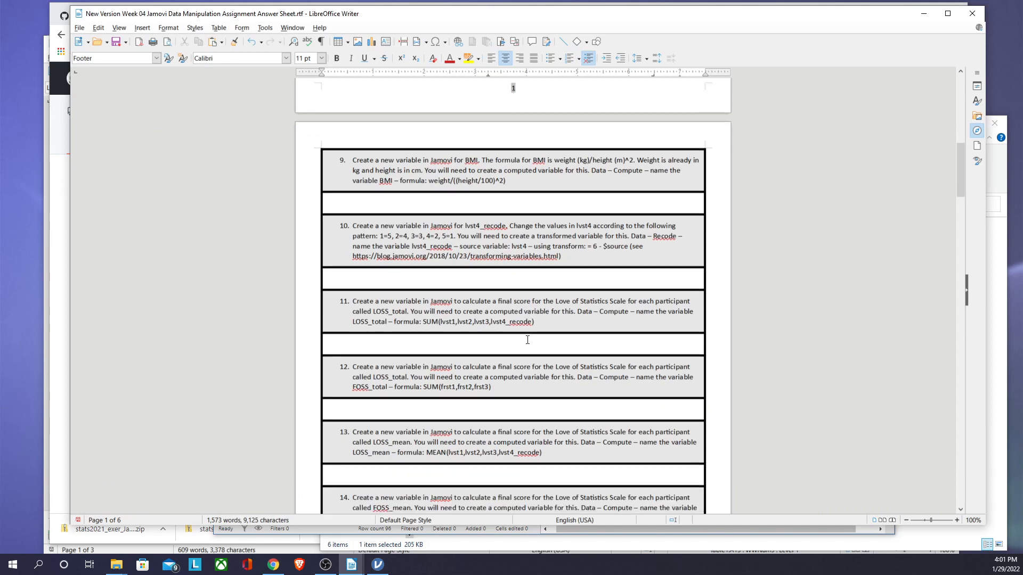
{"action": "scroll", "coordinate": [528, 340], "scroll_direction": "down", "scroll_amount": 1}
{"action": "scroll", "coordinate": [527, 339], "scroll_direction": "down", "scroll_amount": 4}
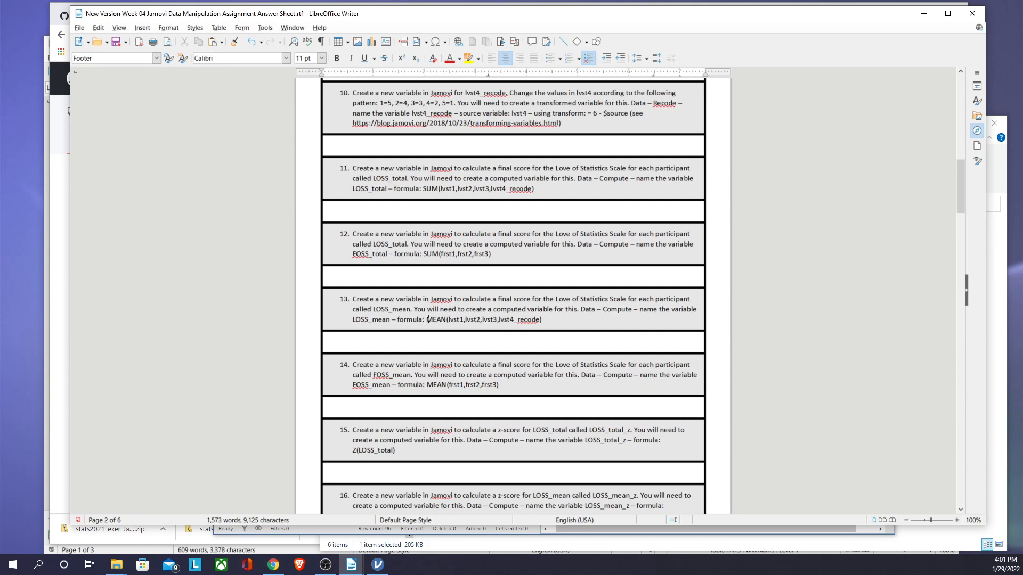
{"action": "left_click_drag", "start_coordinate": [427, 319], "coordinate": [541, 321]}
{"action": "key", "text": "ctrl+c"}
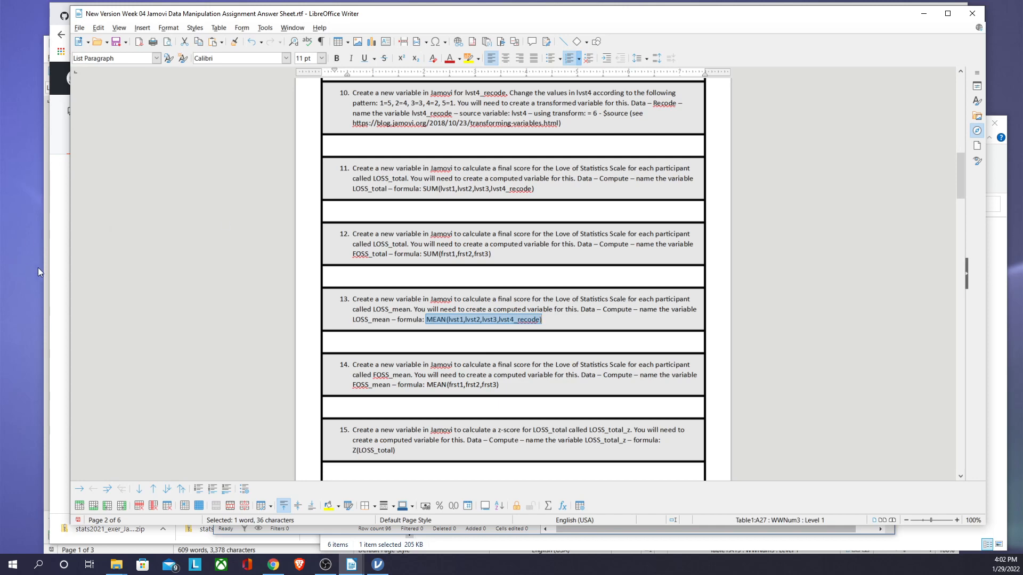
In jamovi, add a computed variable named LOSS_mean after FOSS_total with the copied formula MEAN(lvst1,lvst2,lvst3,lvst4_recode)
{"action": "left_click", "coordinate": [378, 565]}
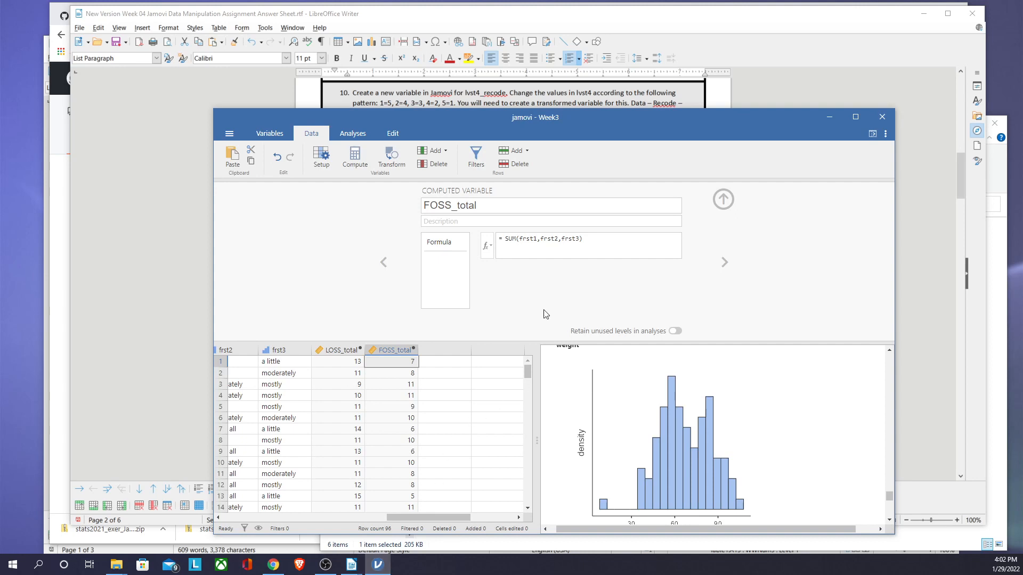
{"action": "left_click", "coordinate": [400, 352]}
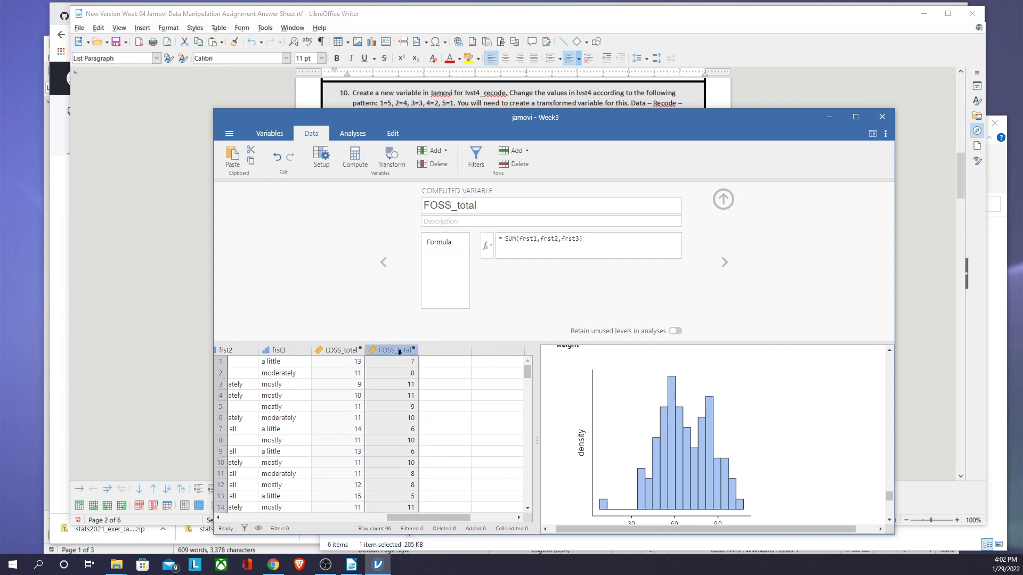
{"action": "left_click", "coordinate": [355, 159]}
{"action": "double_click", "coordinate": [420, 205]}
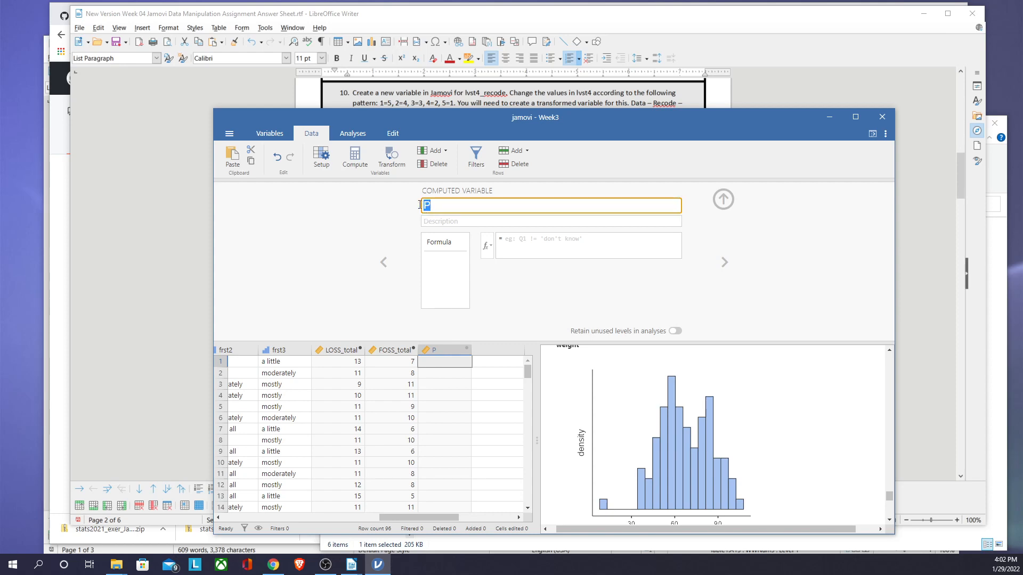
{"action": "type", "text": "LOSS_mean"}
{"action": "left_click", "coordinate": [549, 238]}
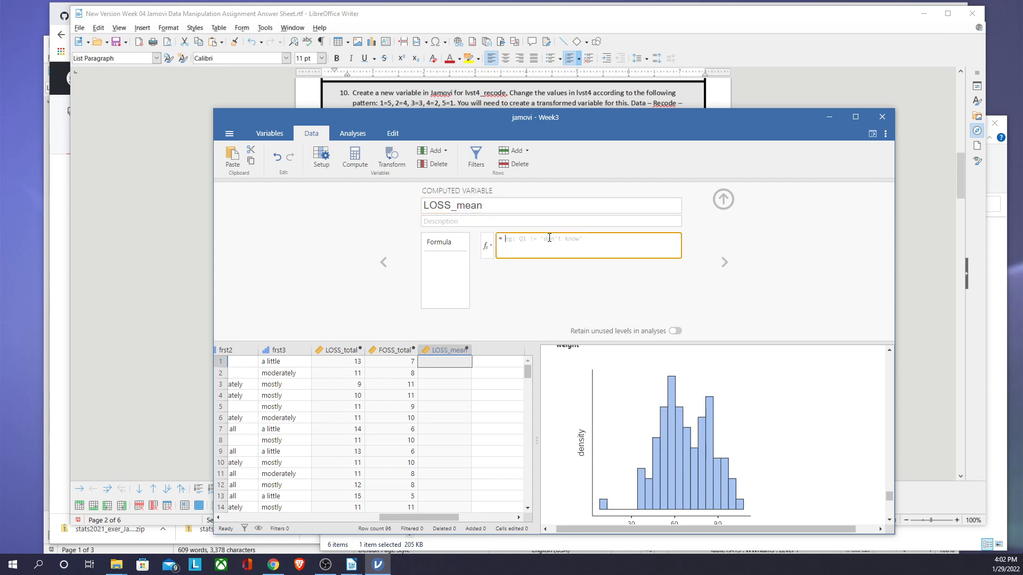
{"action": "key", "text": "ctrl+v"}
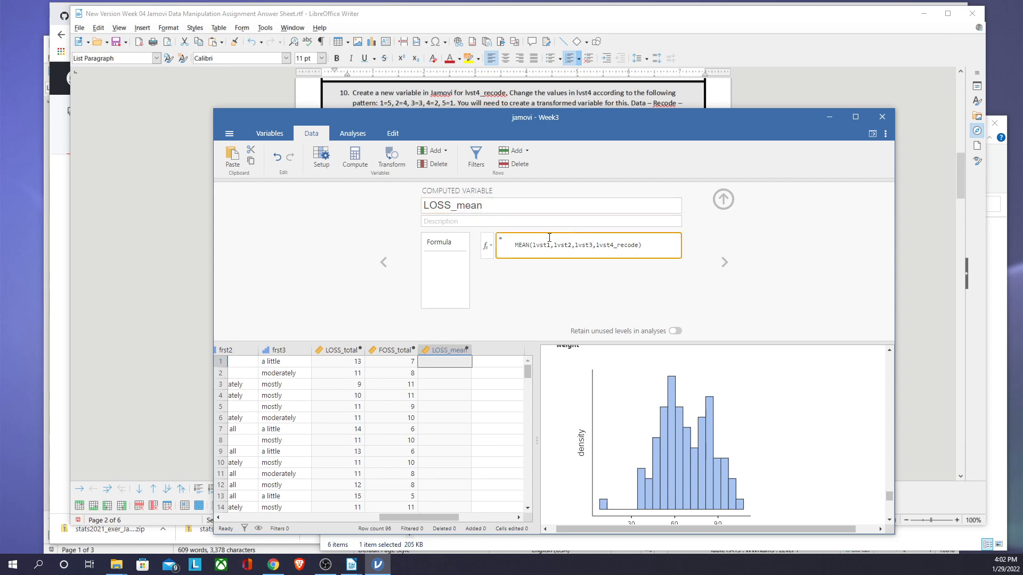
{"action": "key", "text": "Return"}
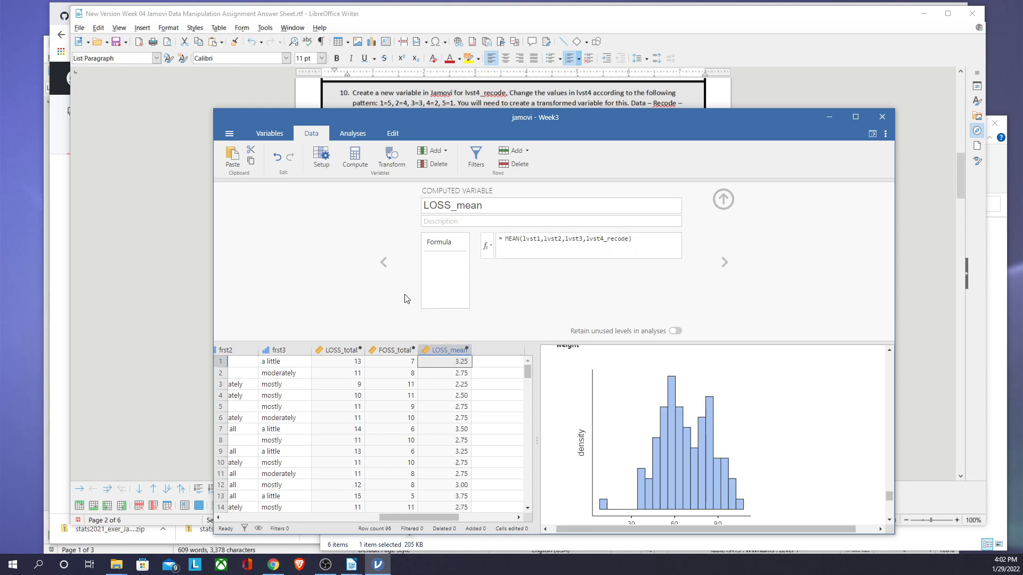
Add another computed variable after LOSS_mean and name it FOSS_mean
{"action": "left_click", "coordinate": [356, 163]}
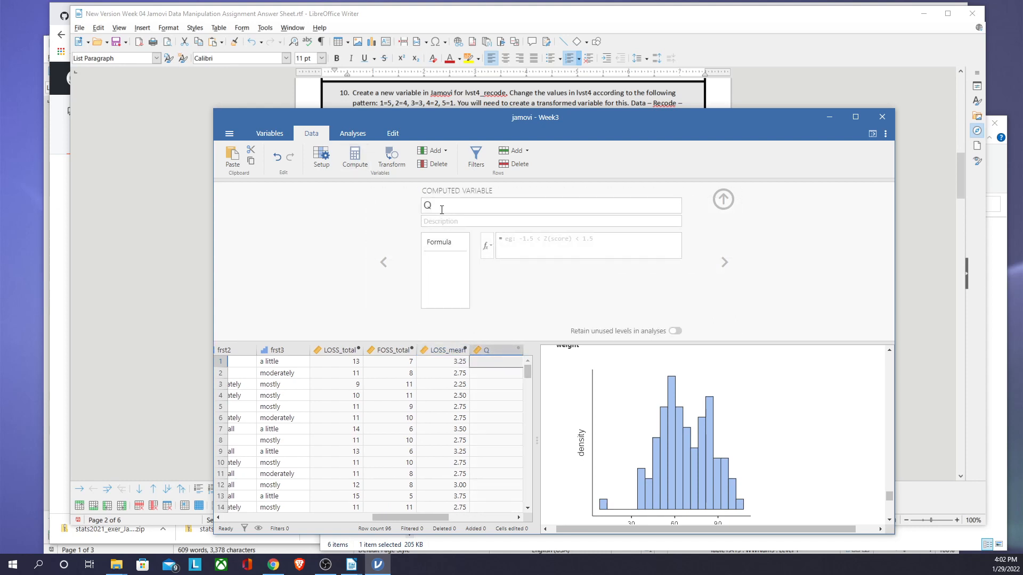
{"action": "left_click", "coordinate": [436, 205]}
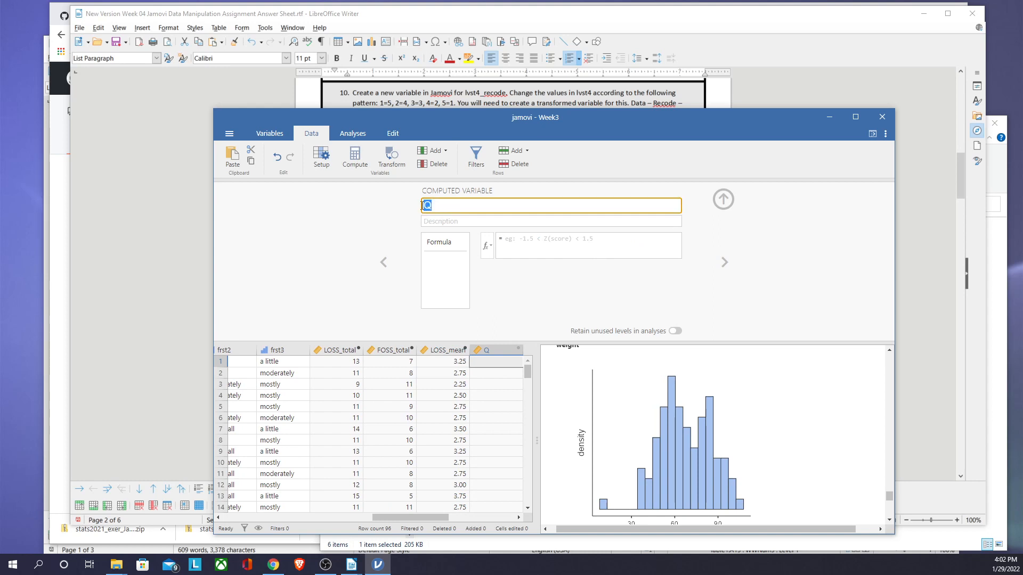
{"action": "type", "text": "FOSS_mean"}
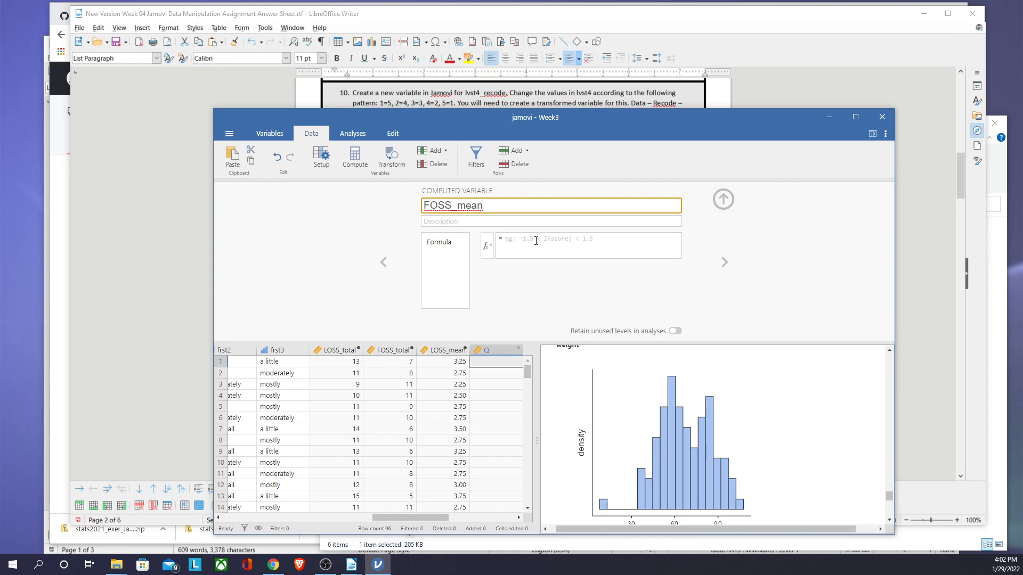
{"action": "left_click", "coordinate": [537, 242]}
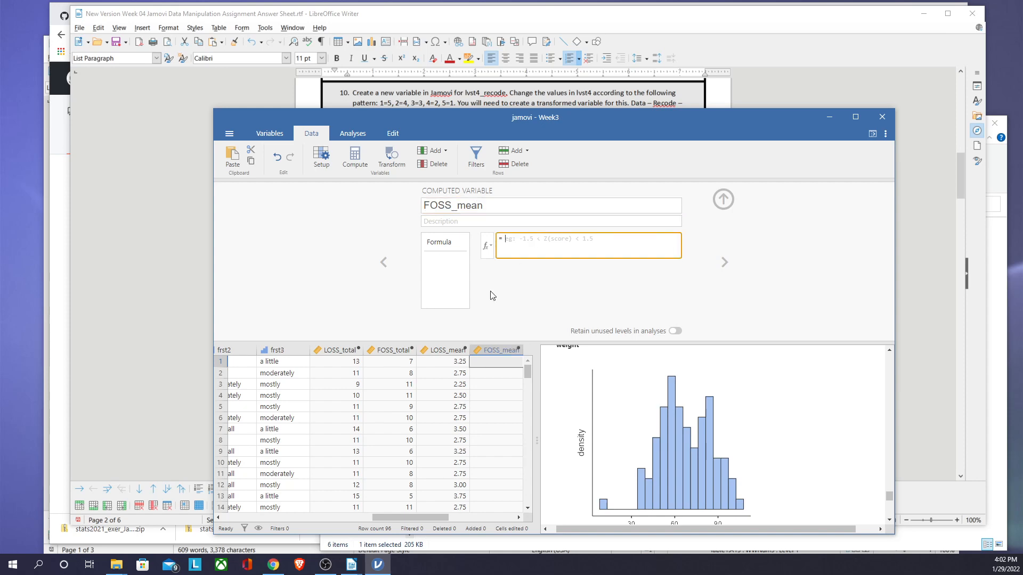
Switch to the Week 04 answer sheet in LibreOffice Writer and copy the item 14 formula MEAN(frst1,frst2,frst3)
{"action": "left_click", "coordinate": [351, 564]}
{"action": "left_click", "coordinate": [382, 514]}
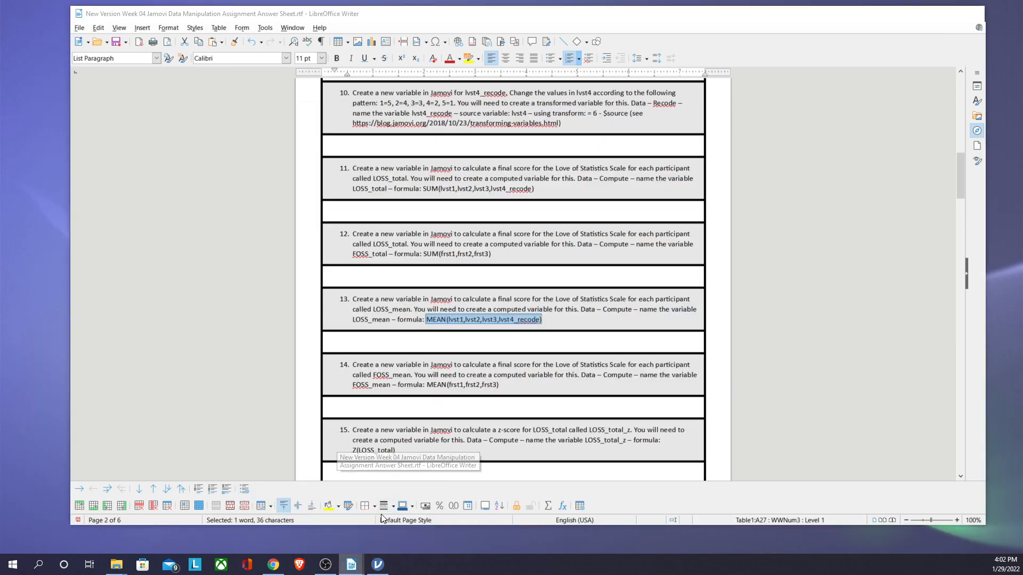
{"action": "scroll", "coordinate": [447, 364], "scroll_direction": "down", "scroll_amount": 2}
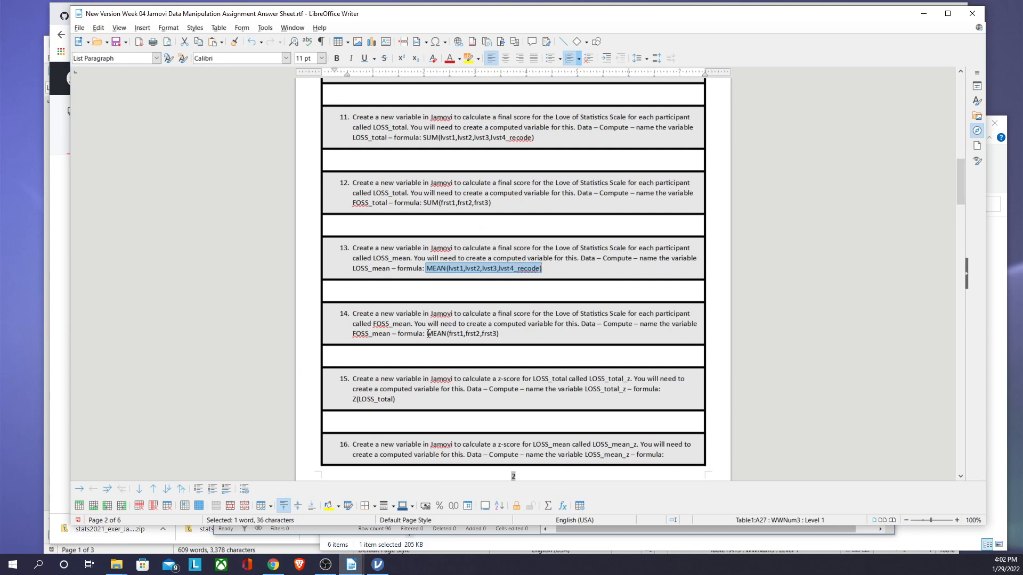
{"action": "left_click_drag", "start_coordinate": [426, 333], "coordinate": [499, 337]}
{"action": "key", "text": "ctrl+c"}
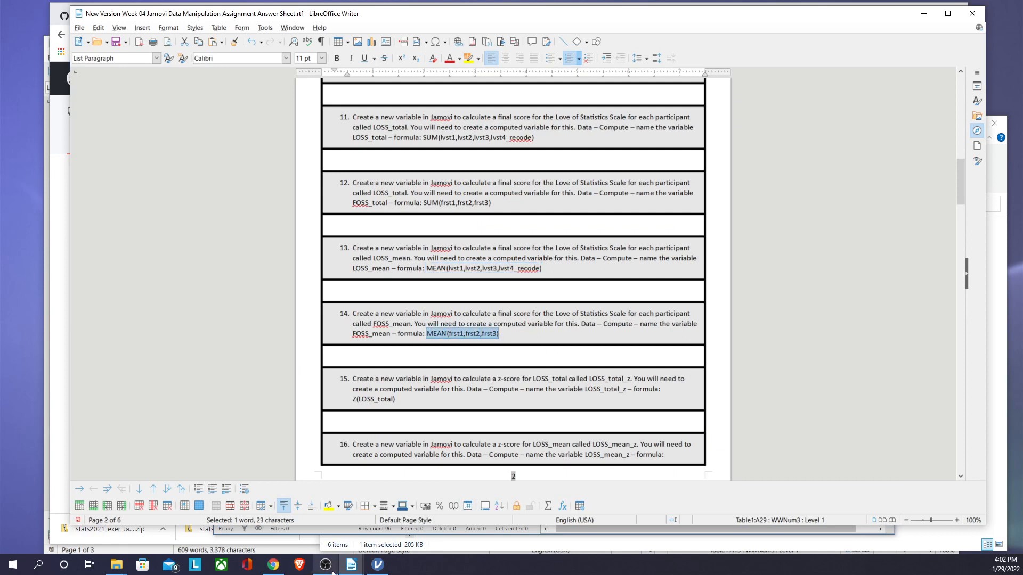
Back in jamovi, paste MEAN(frst1,frst2,frst3) as the formula of FOSS_mean and apply it
{"action": "left_click", "coordinate": [378, 564]}
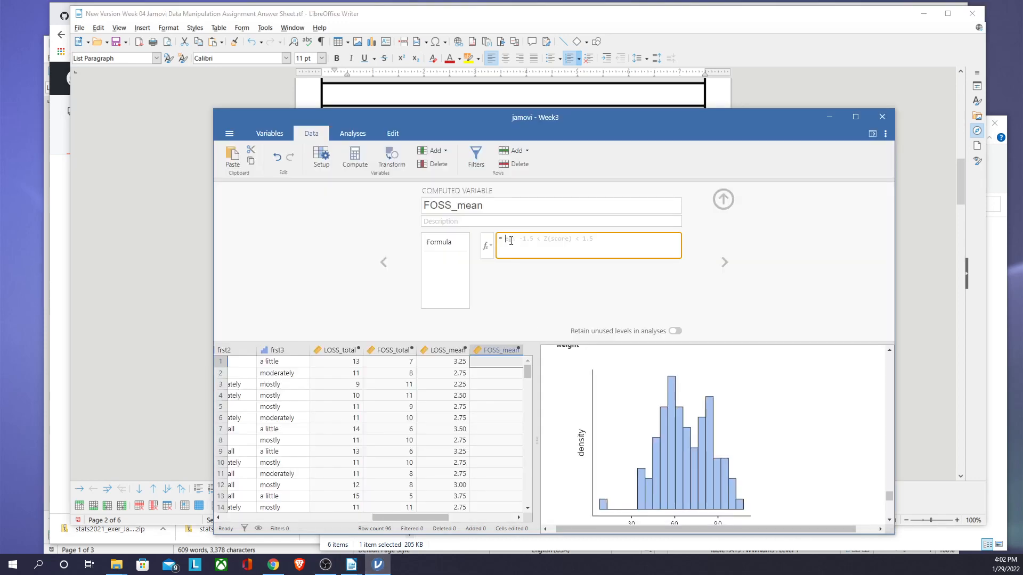
{"action": "key", "text": "ctrl+v"}
{"action": "key", "text": "Return"}
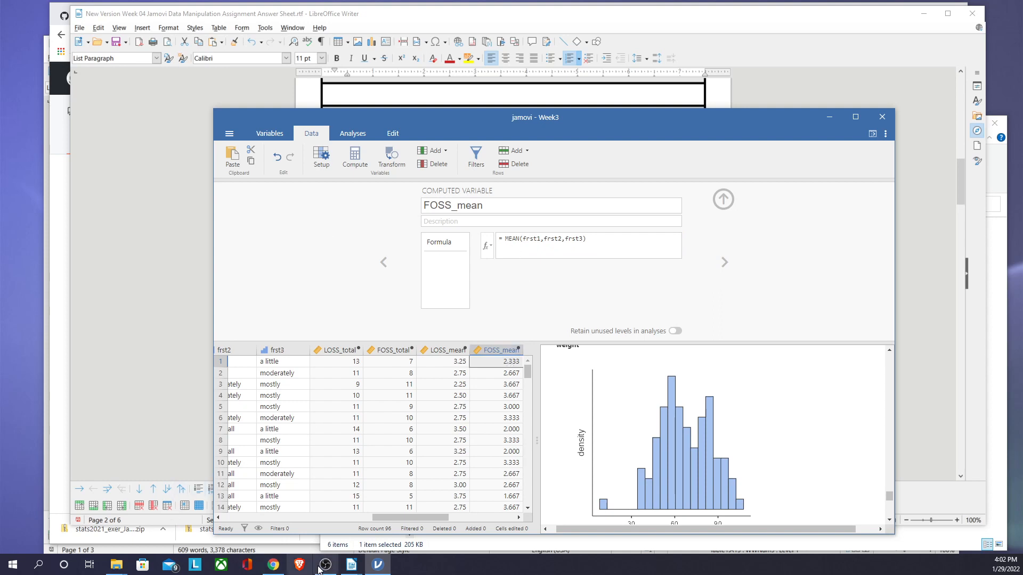
Return to the Week 04 answer sheet in LibreOffice Writer and copy the item 15 formula Z(LOSS_total)
{"action": "mouse_move", "coordinate": [351, 565]}
{"action": "left_click", "coordinate": [375, 536]}
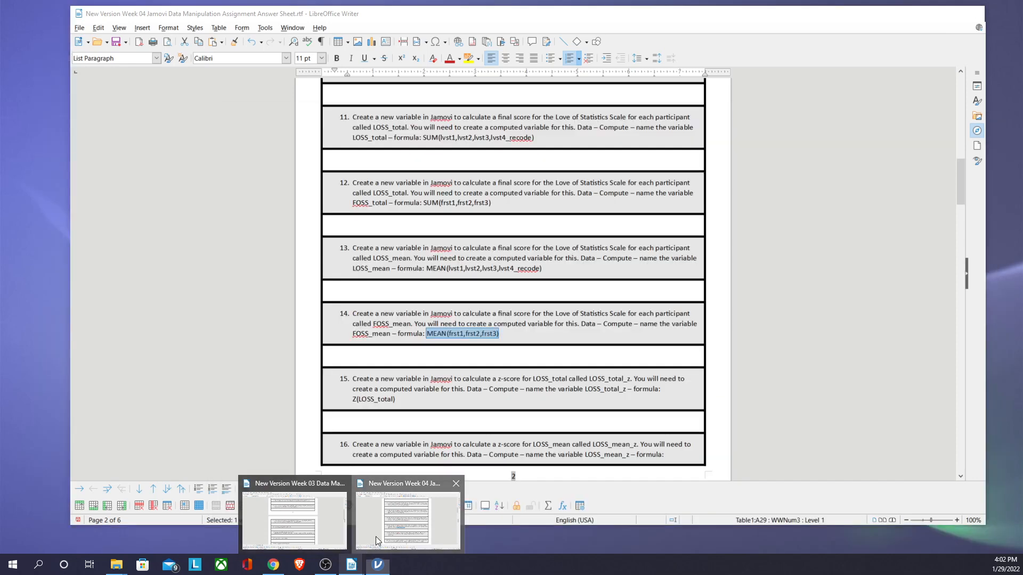
{"action": "scroll", "coordinate": [464, 307], "scroll_direction": "down", "scroll_amount": 3}
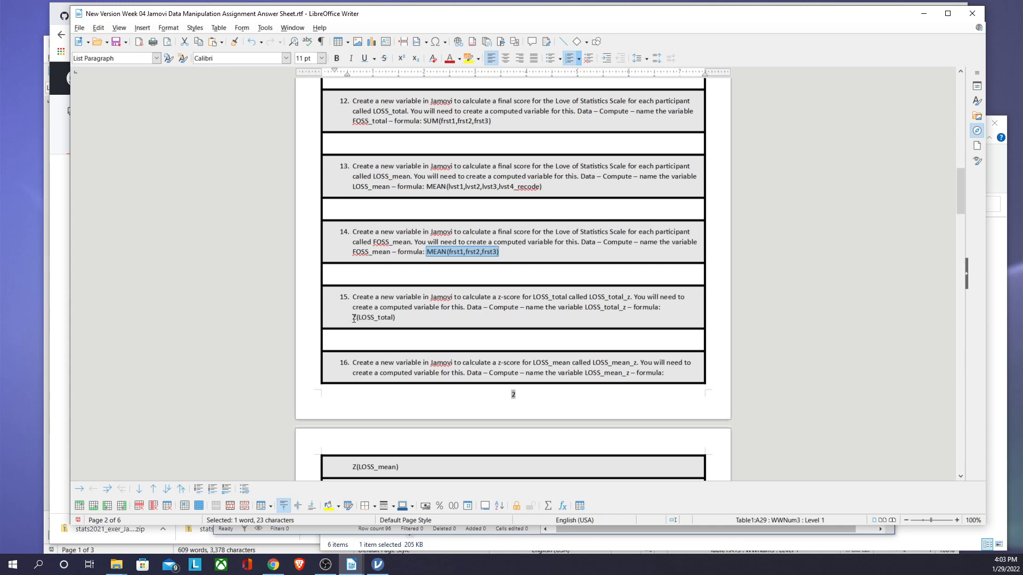
{"action": "left_click_drag", "start_coordinate": [354, 318], "coordinate": [395, 319]}
{"action": "key", "text": "ctrl+c"}
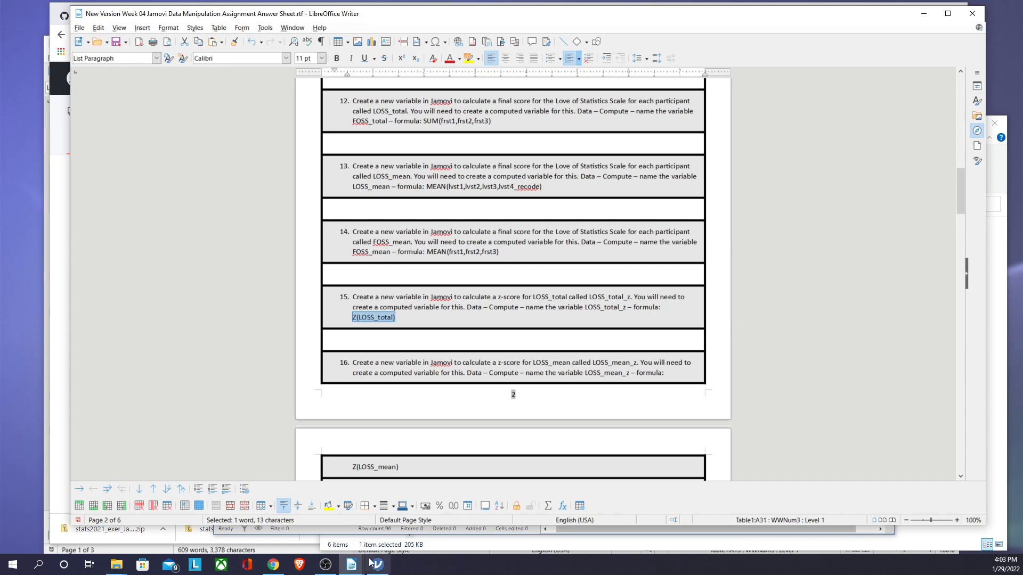
Back in jamovi, add a computed variable after FOSS_mean with the formula Z(LOSS_total) and name it LOSS_total_z
{"action": "mouse_move", "coordinate": [378, 564]}
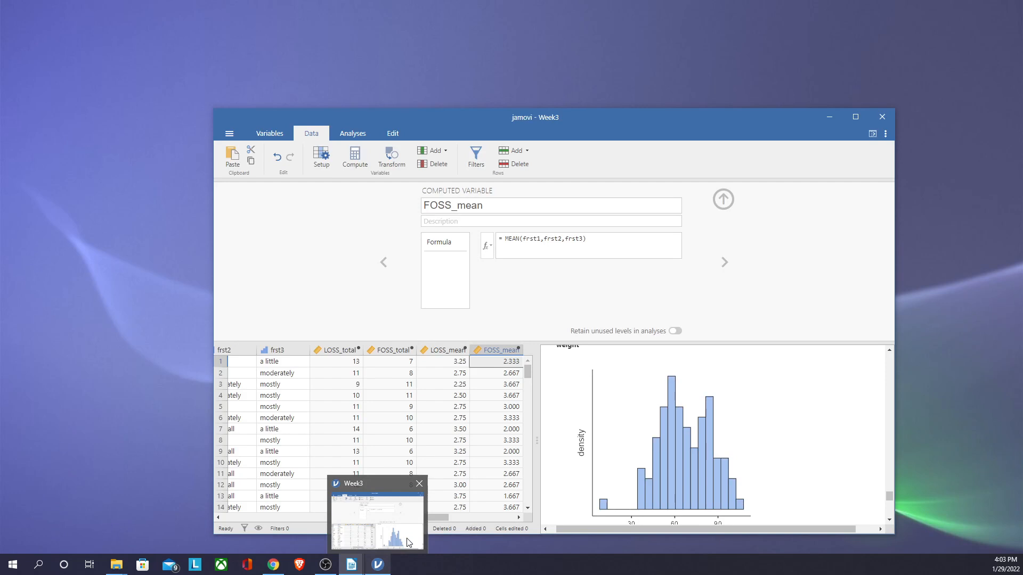
{"action": "left_click", "coordinate": [408, 541]}
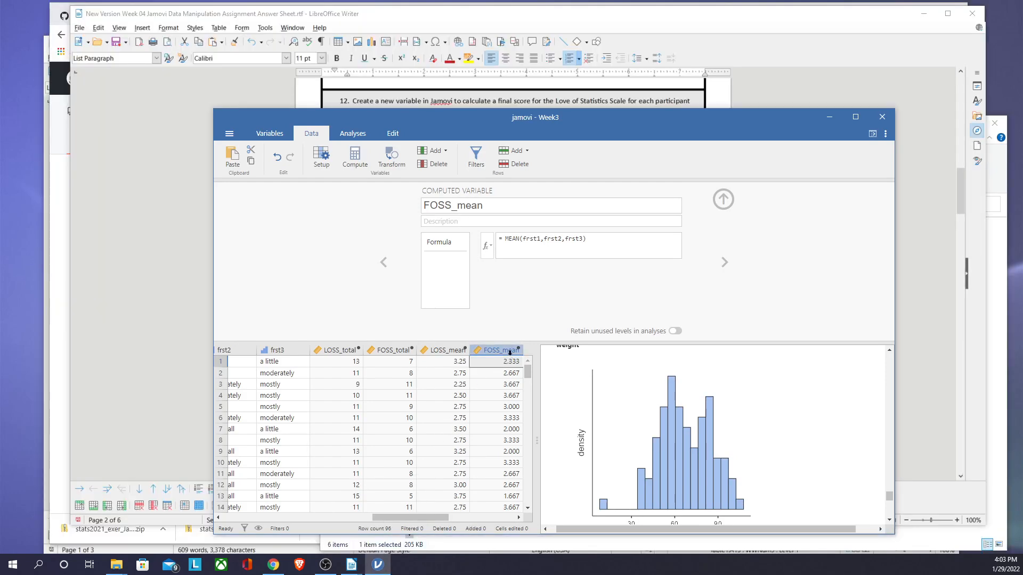
{"action": "left_click", "coordinate": [506, 351]}
{"action": "left_click", "coordinate": [356, 164]}
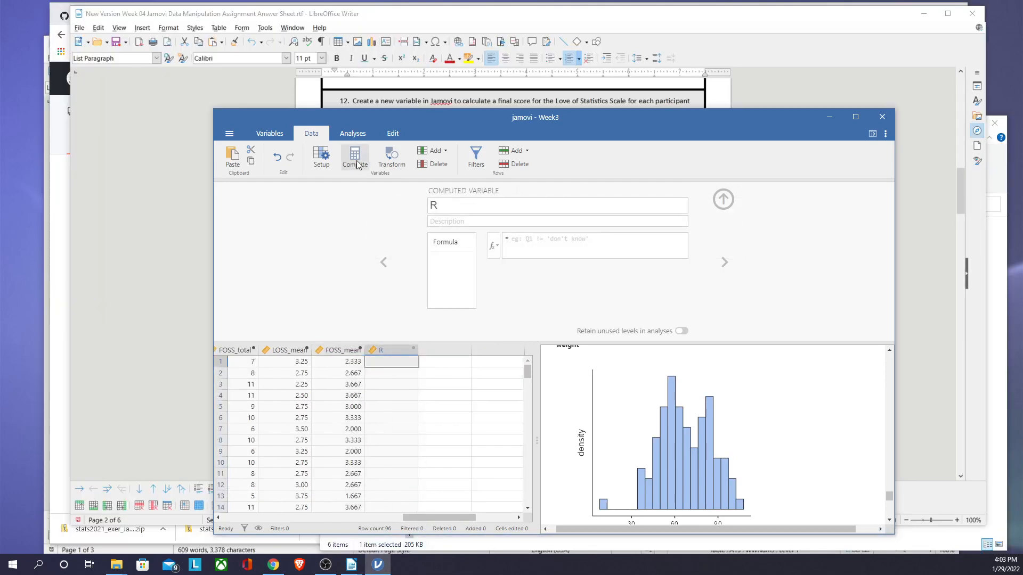
{"action": "left_click", "coordinate": [508, 237]}
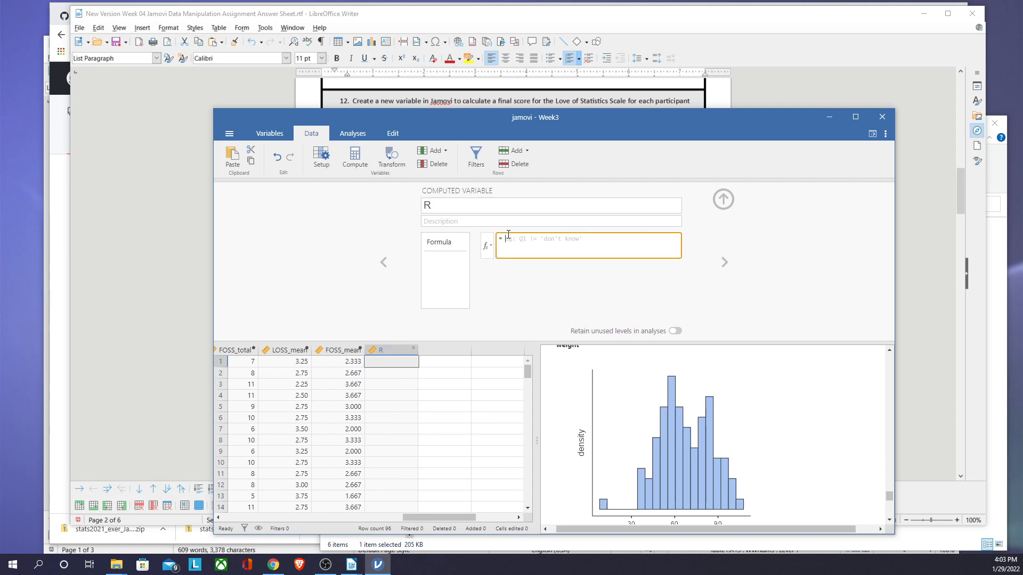
{"action": "key", "text": "ctrl+v"}
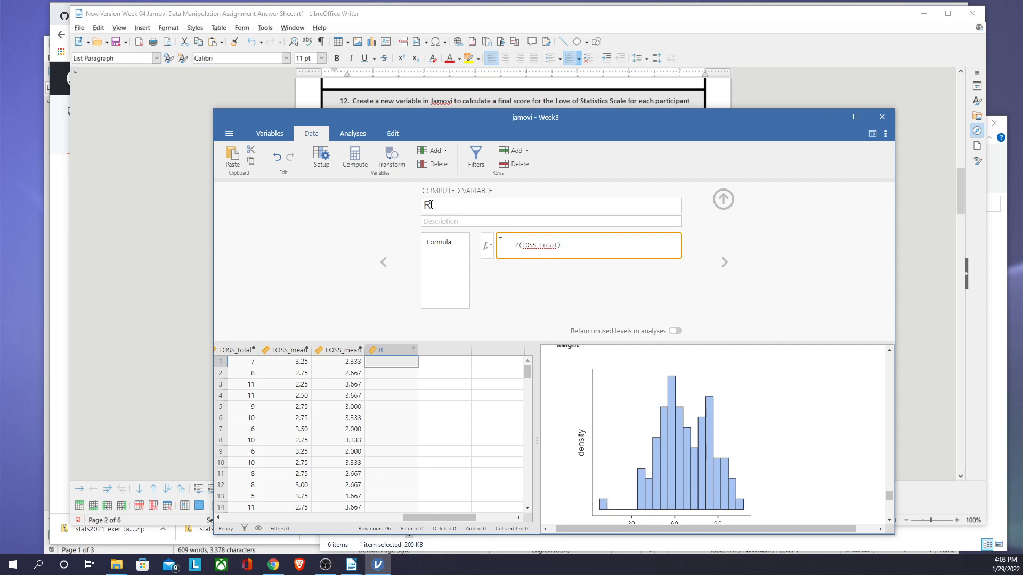
{"action": "left_click", "coordinate": [429, 204]}
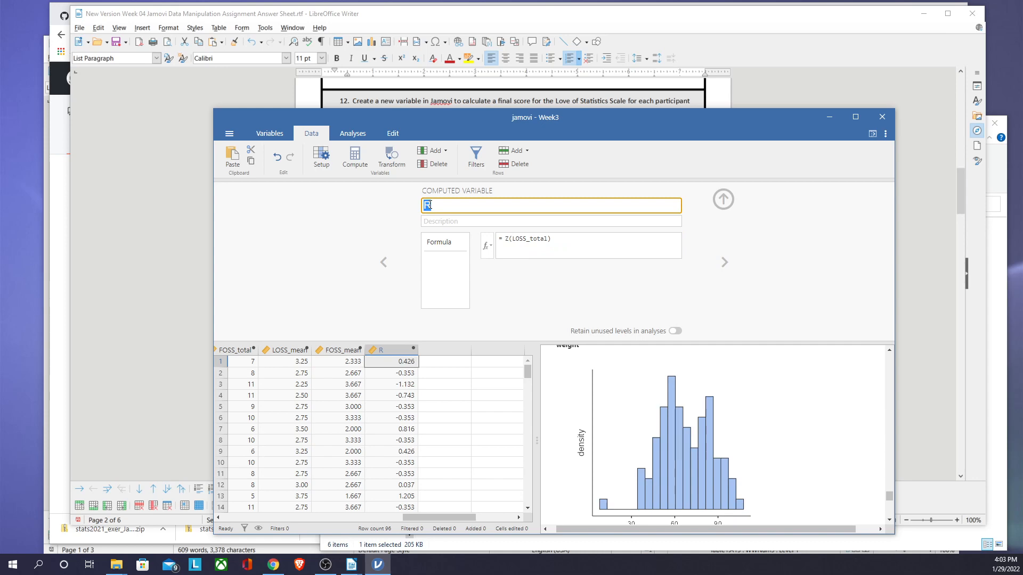
{"action": "type", "text": "LOSS_total_z"}
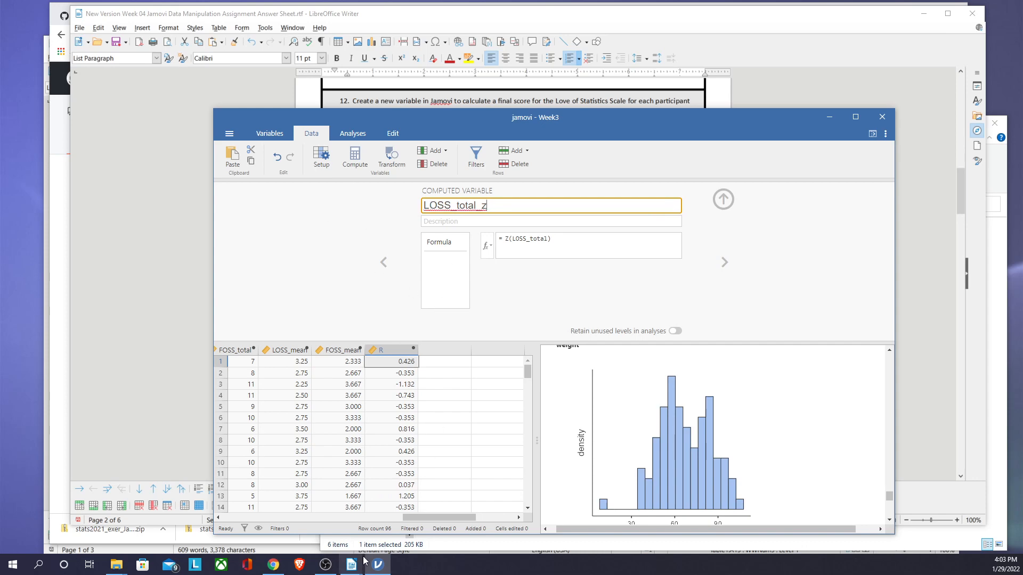
Switch to the Week 04 answer sheet in LibreOffice Writer and copy the item 16 formula Z(LOSS_mean)
{"action": "mouse_move", "coordinate": [355, 566]}
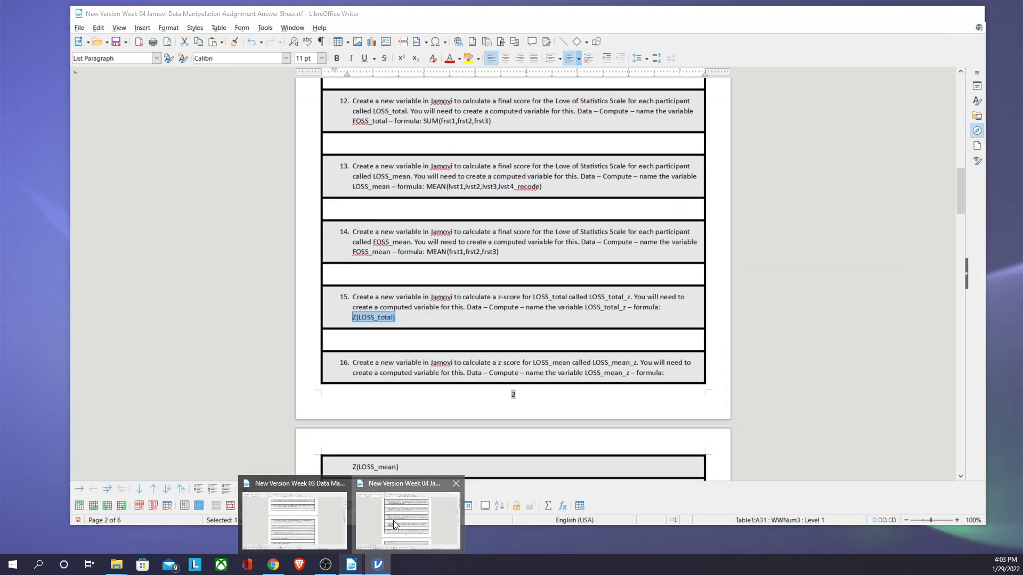
{"action": "left_click", "coordinate": [394, 525]}
{"action": "scroll", "coordinate": [456, 310], "scroll_direction": "down", "scroll_amount": 1}
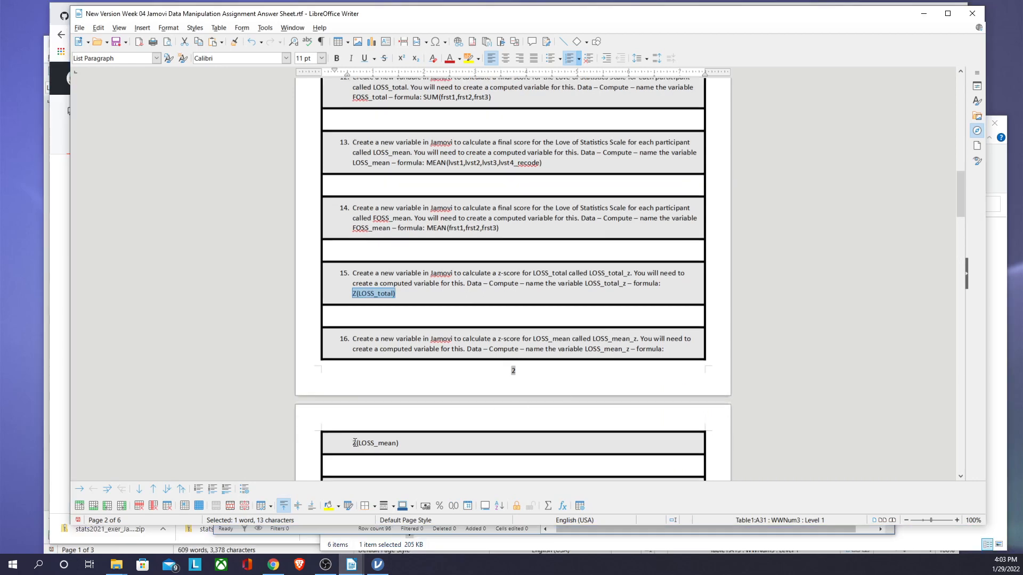
{"action": "left_click_drag", "start_coordinate": [354, 443], "coordinate": [407, 441]}
{"action": "key", "text": "ctrl+c"}
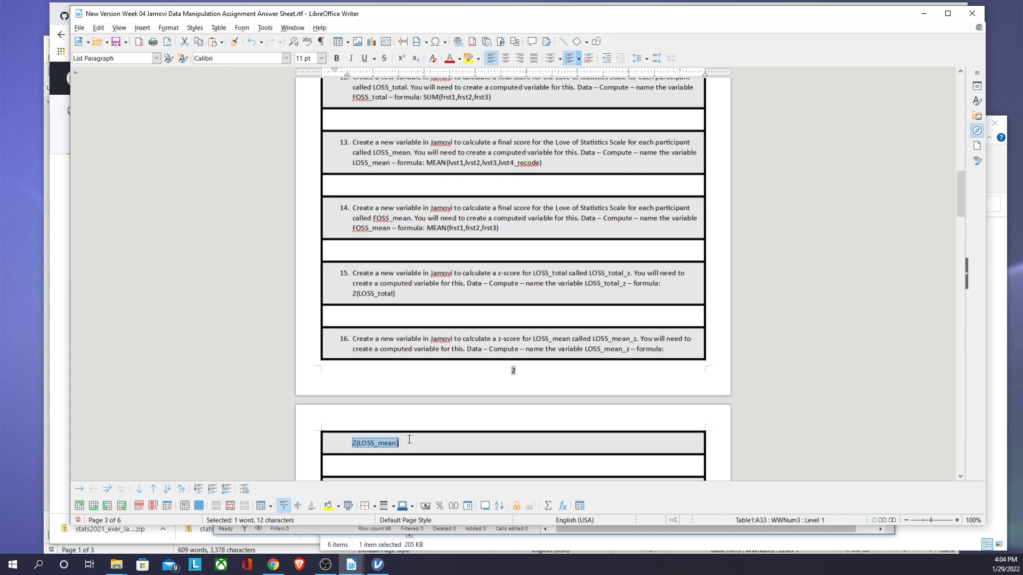
Return to jamovi and add a computed variable named LOSS_mean_z with the pasted formula Z(LOSS_mean)
{"action": "left_click", "coordinate": [377, 565]}
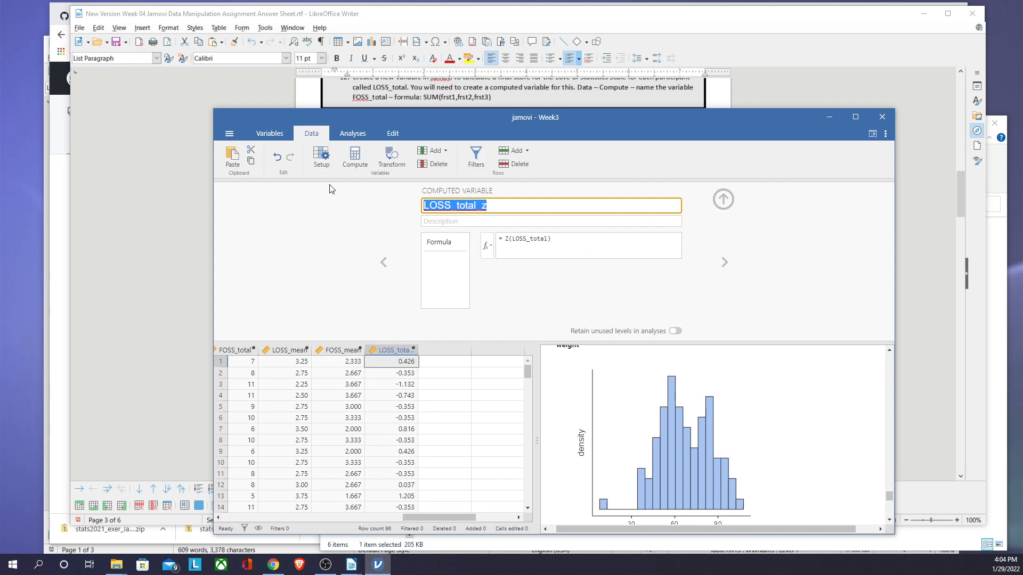
{"action": "left_click", "coordinate": [356, 159]}
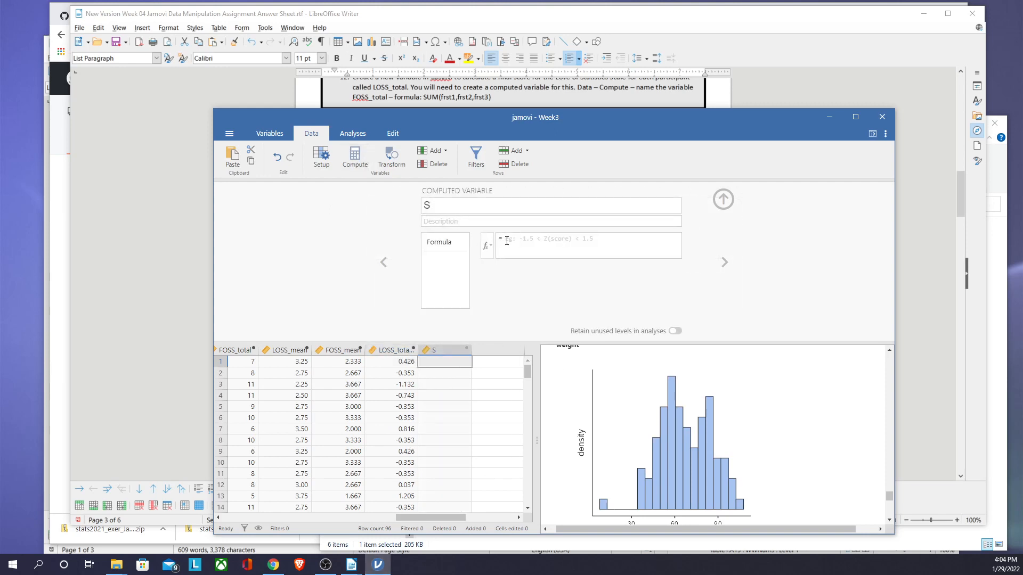
{"action": "left_click", "coordinate": [506, 240]}
{"action": "key", "text": "ctrl+v"}
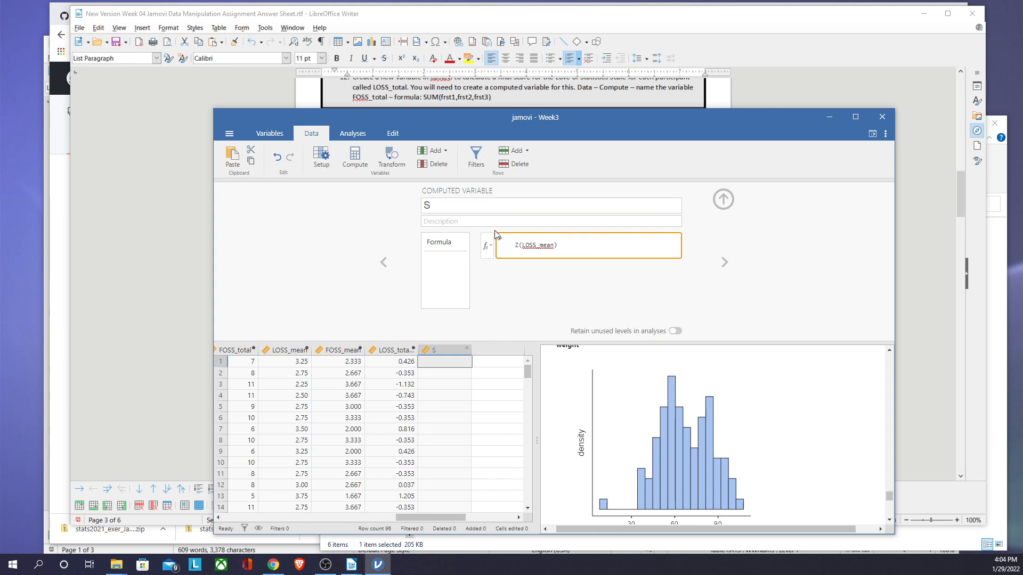
{"action": "left_click", "coordinate": [427, 204]}
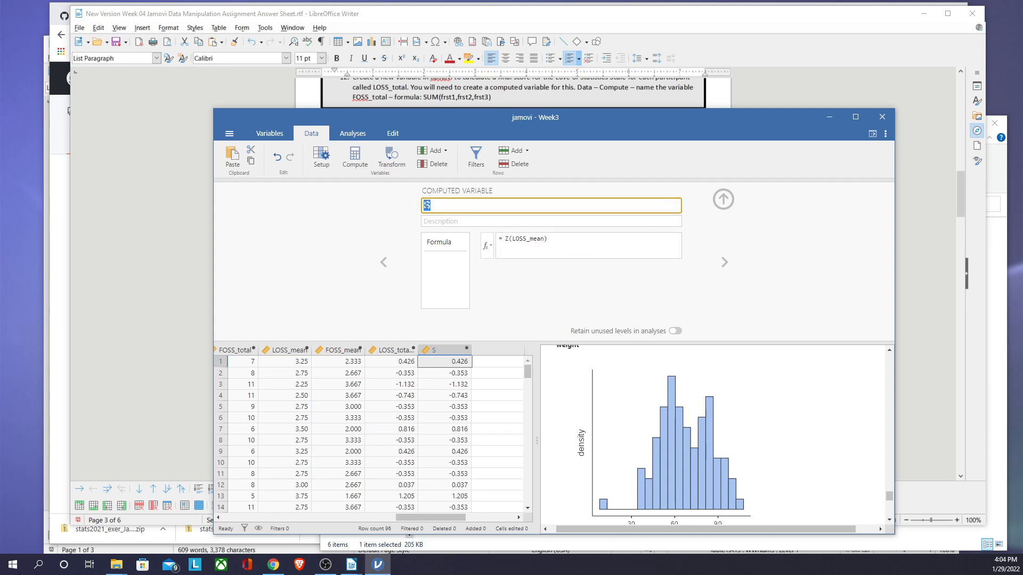
{"action": "type", "text": "LOSS_mean_z"}
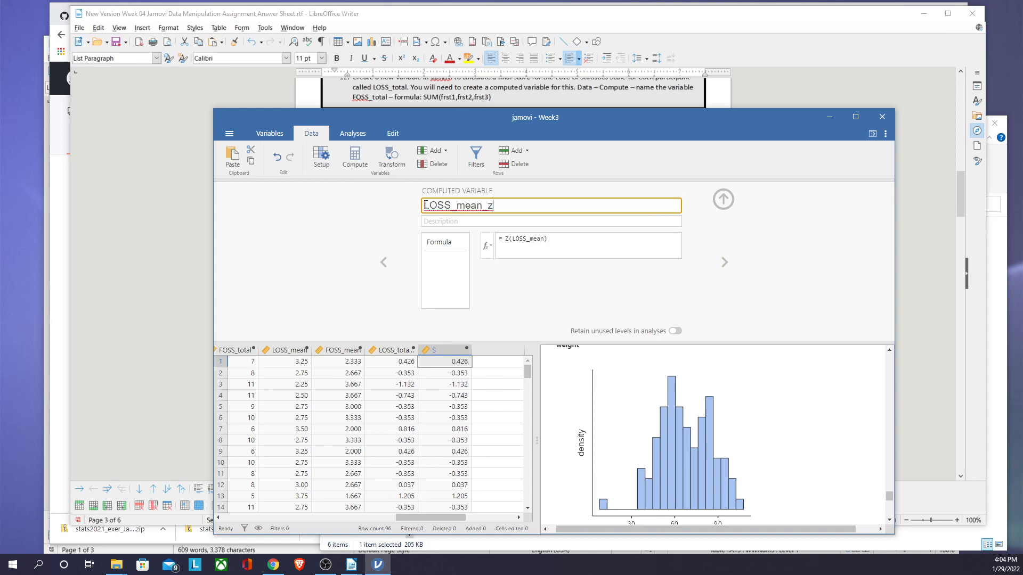
In the Week 04 answer sheet in LibreOffice Writer, copy the item 17 formula Z(FOSS_total)
{"action": "mouse_move", "coordinate": [355, 569]}
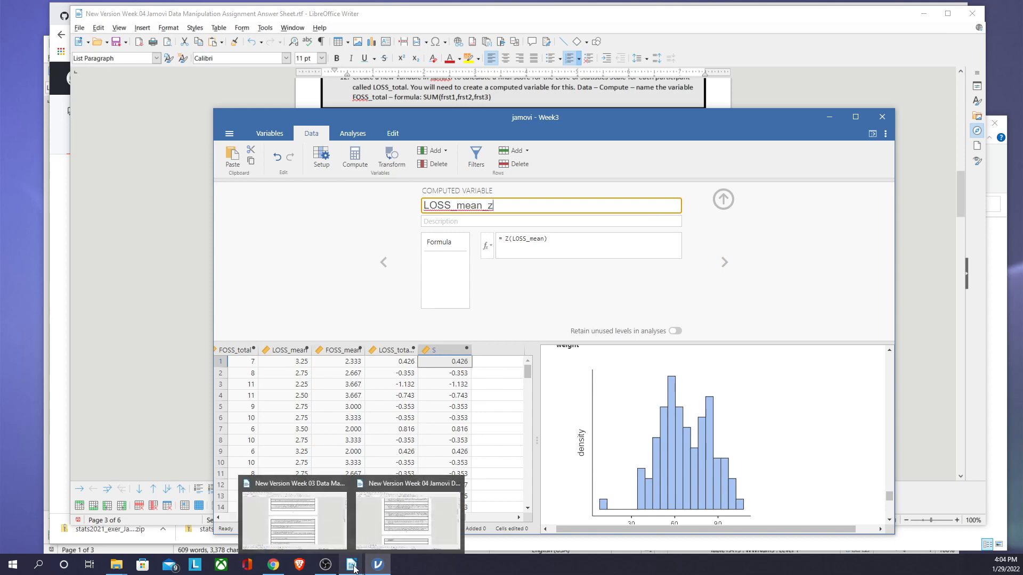
{"action": "left_click", "coordinate": [408, 520]}
{"action": "scroll", "coordinate": [477, 318], "scroll_direction": "down", "scroll_amount": 3}
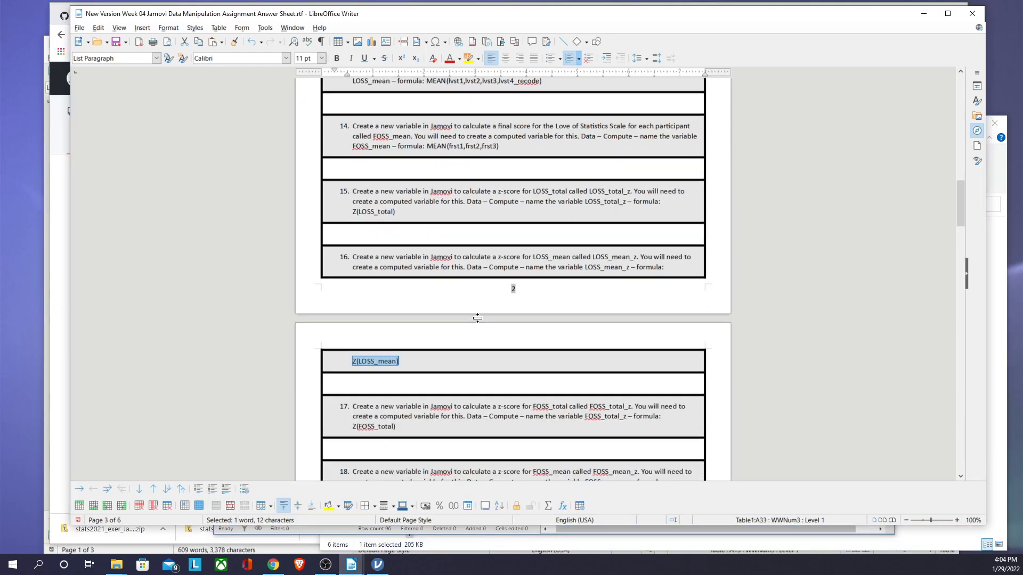
{"action": "scroll", "coordinate": [478, 318], "scroll_direction": "down", "scroll_amount": 3}
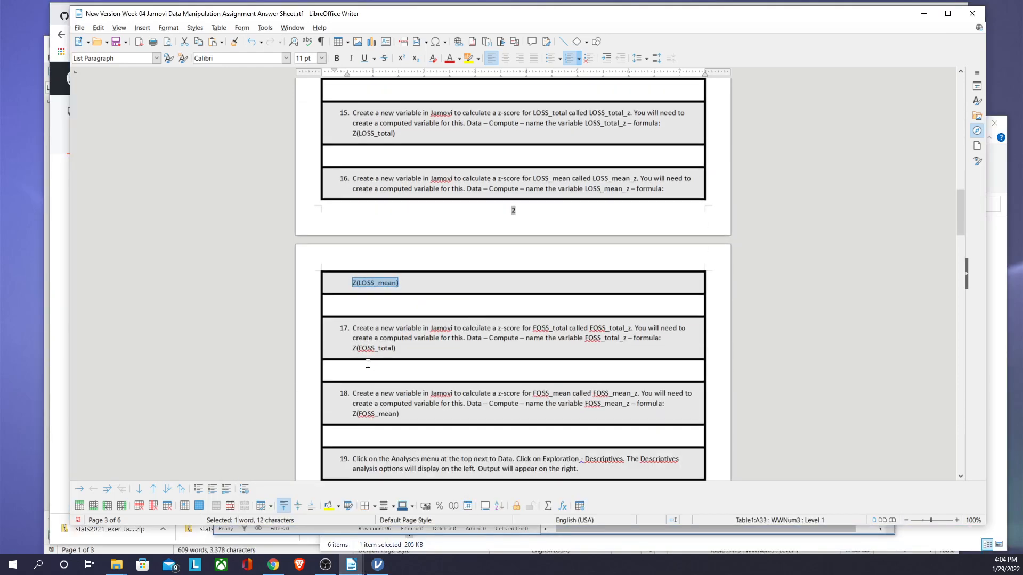
{"action": "left_click_drag", "start_coordinate": [353, 350], "coordinate": [394, 349]}
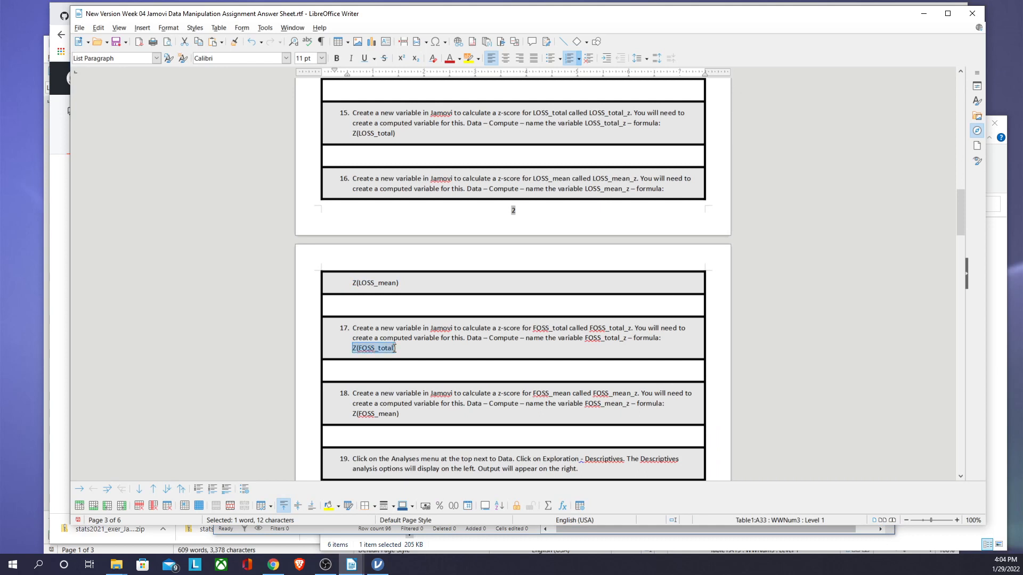
{"action": "left_click_drag", "start_coordinate": [401, 348], "coordinate": [420, 343]}
{"action": "key", "text": "ctrl+c"}
In jamovi, add a computed variable after LOSS_mean_z with the pasted formula Z(FOSS_total) and name it FOSS_total_z
{"action": "left_click", "coordinate": [377, 564]}
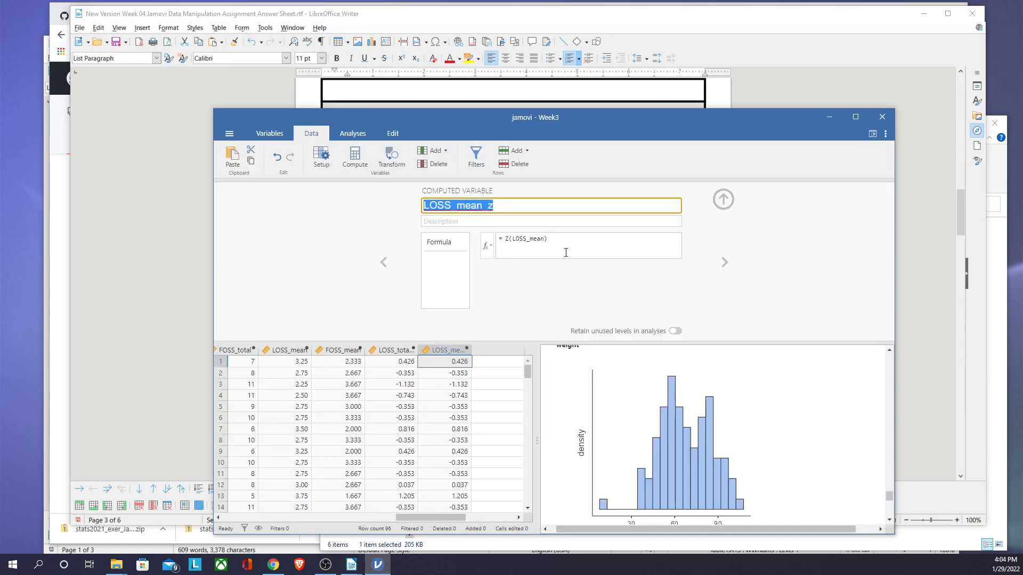
{"action": "left_click", "coordinate": [355, 158]}
{"action": "left_click", "coordinate": [507, 239]}
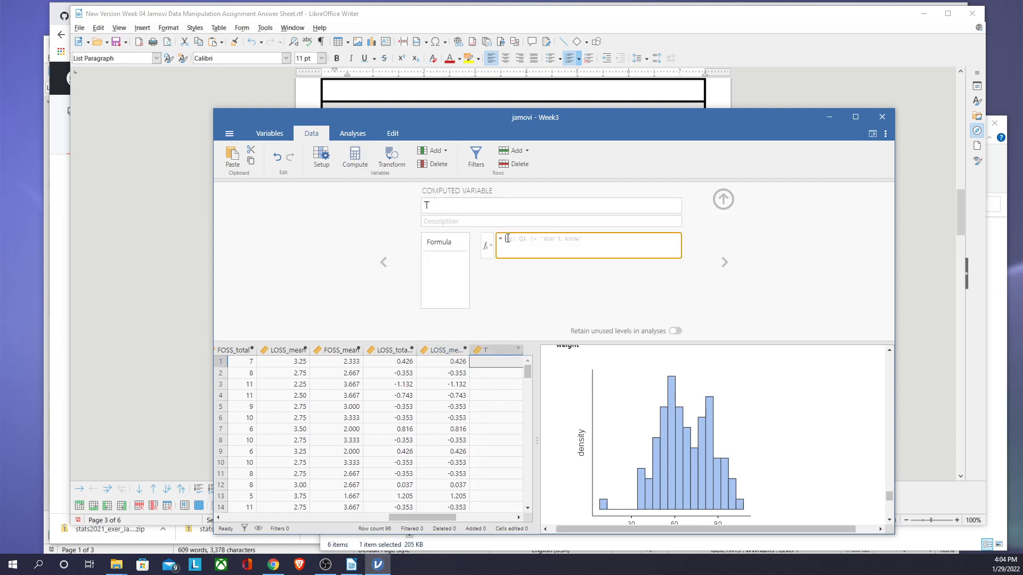
{"action": "key", "text": "ctrl+v"}
{"action": "left_click", "coordinate": [447, 207]}
{"action": "type", "text": "F"}
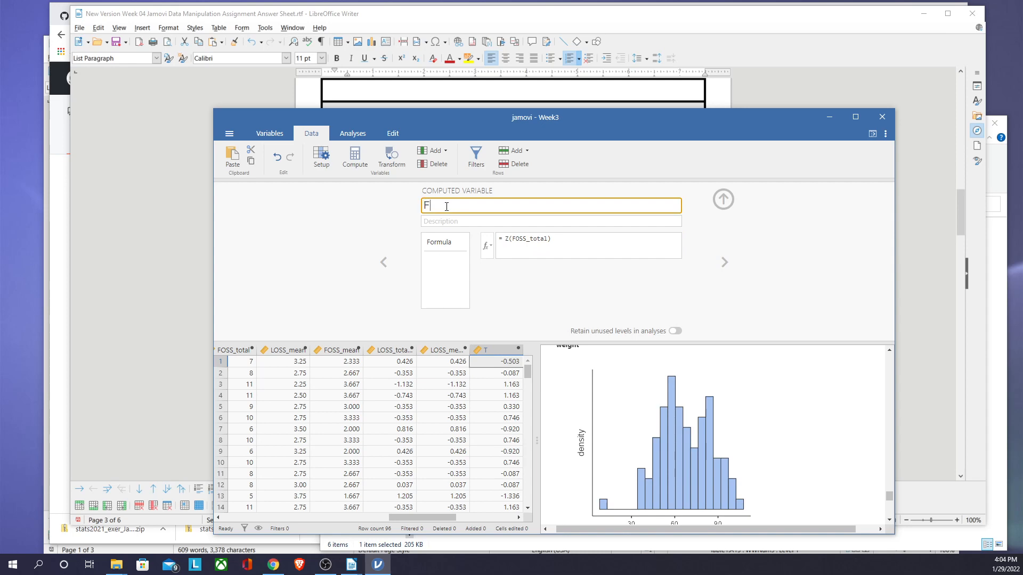
{"action": "type", "text": "OSS_total_z"}
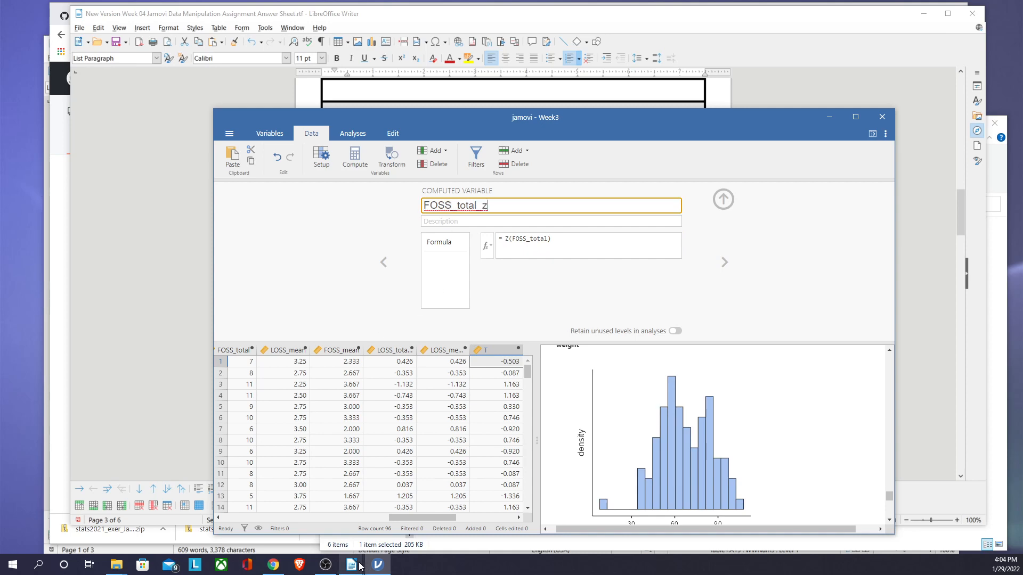
Go back to the Week 04 answer sheet in LibreOffice Writer and copy the item 18 formula Z(FOSS_mean)
{"action": "mouse_move", "coordinate": [360, 566]}
{"action": "left_click", "coordinate": [384, 516]}
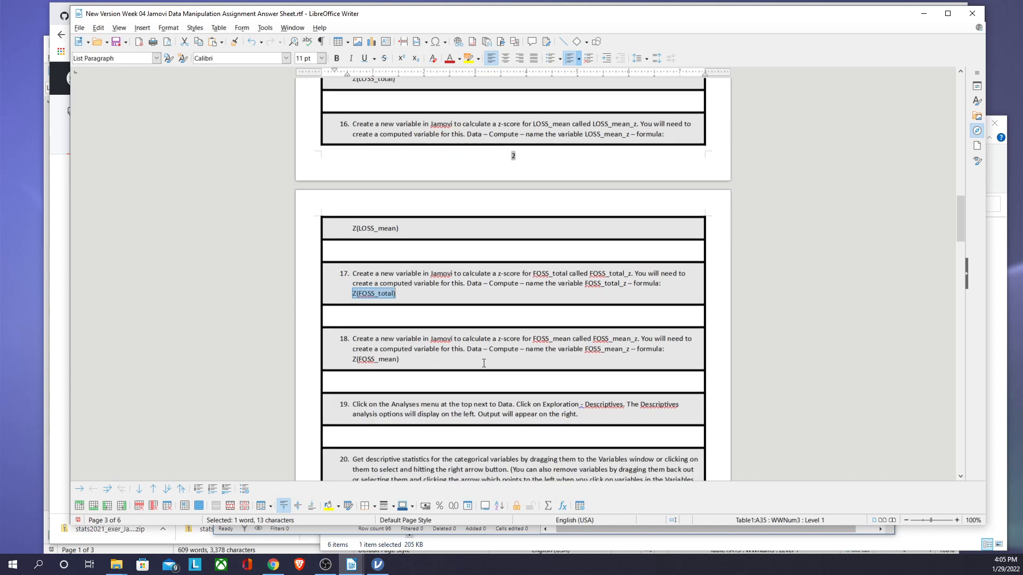
{"action": "left_click_drag", "start_coordinate": [352, 362], "coordinate": [400, 362]}
{"action": "key", "text": "ctrl+c"}
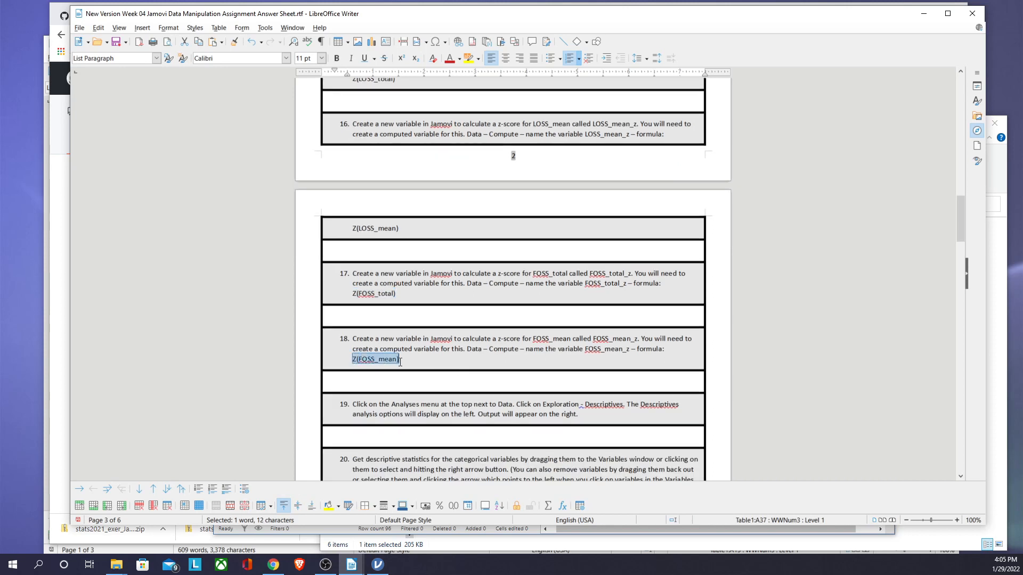
In jamovi, add a computed variable after FOSS_total_z with the pasted formula Z(FOSS_mean), and name it FOSS_mean_z
{"action": "mouse_move", "coordinate": [378, 566]}
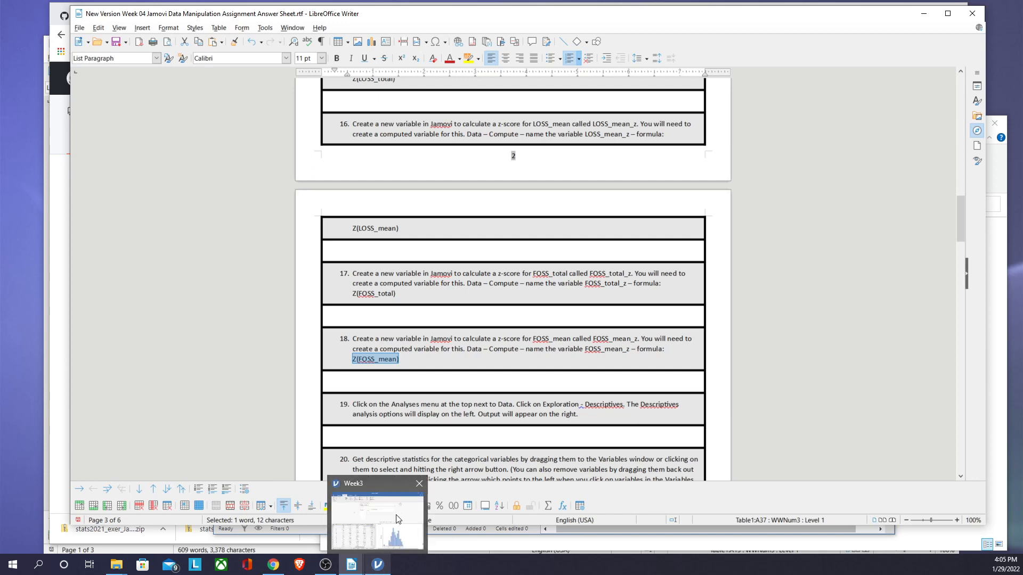
{"action": "left_click", "coordinate": [396, 519]}
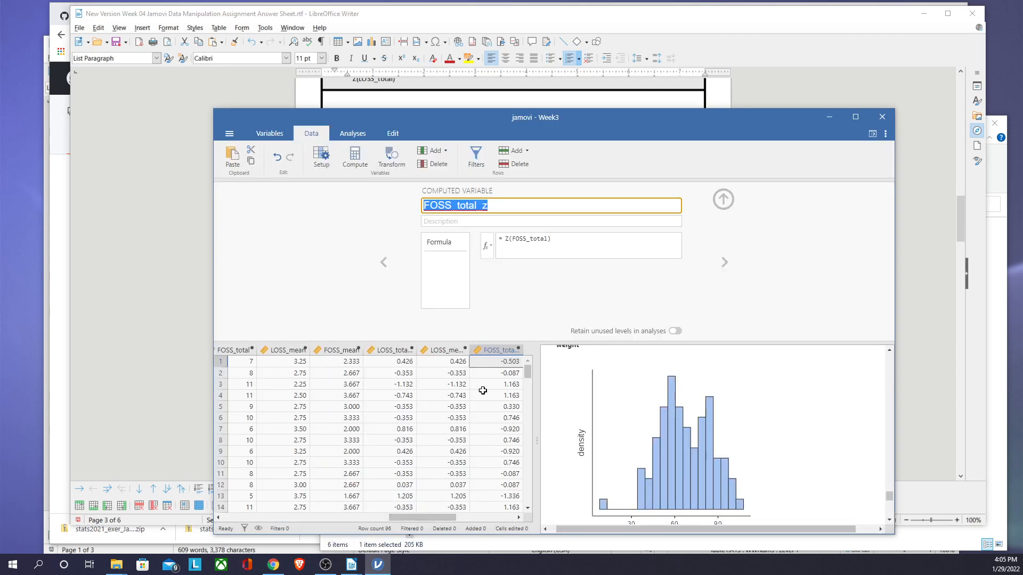
{"action": "left_click", "coordinate": [353, 160]}
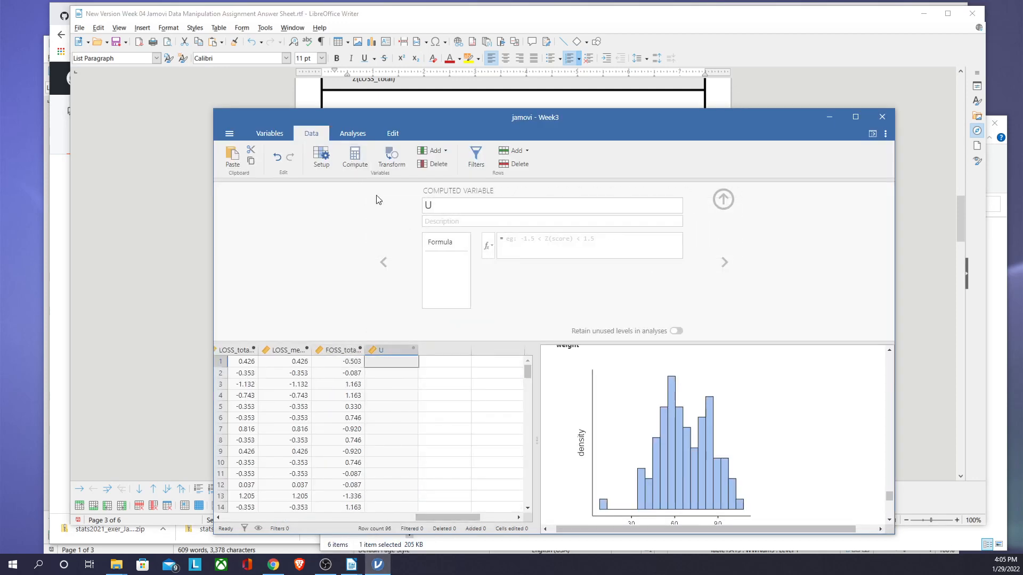
{"action": "left_click", "coordinate": [515, 243]}
{"action": "key", "text": "ctrl+v"}
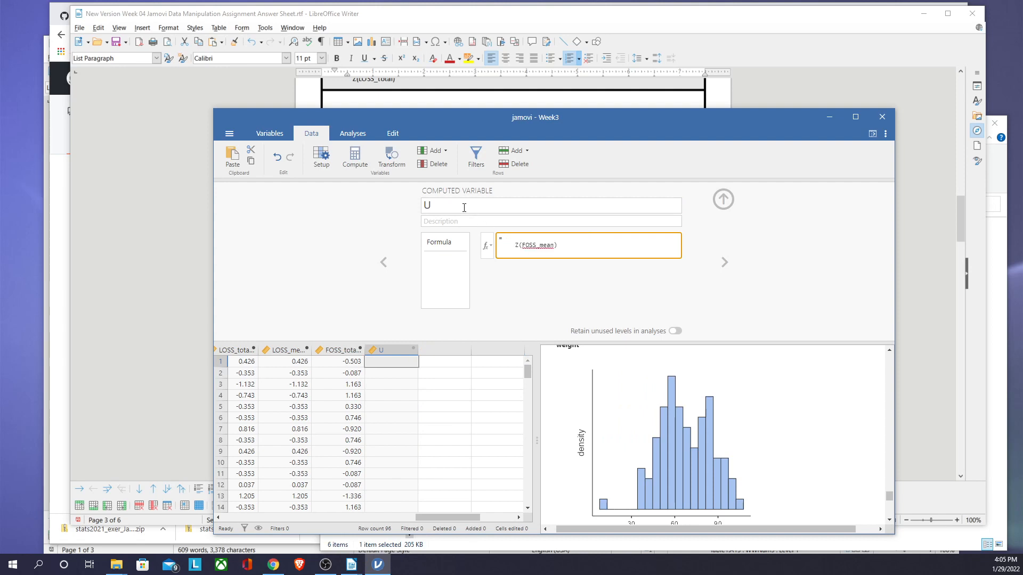
{"action": "left_click", "coordinate": [461, 206]}
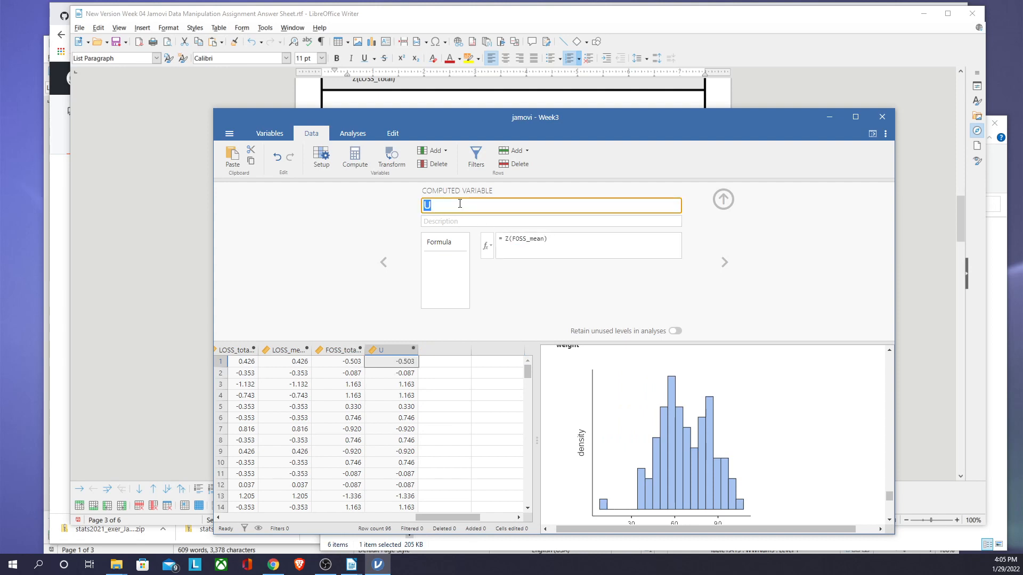
{"action": "type", "text": "FOSS_mean_z"}
{"action": "left_click", "coordinate": [326, 245]}
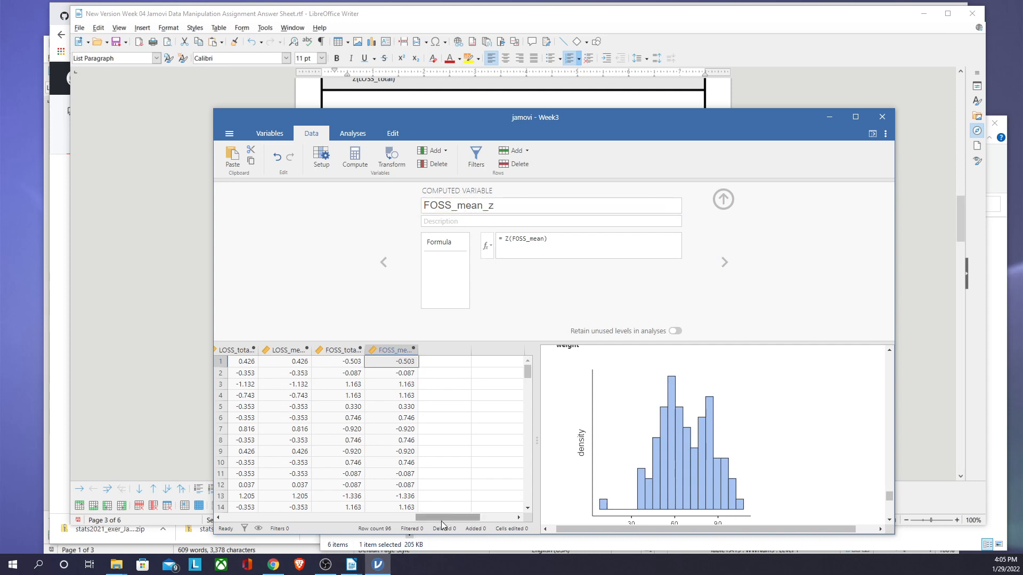
{"action": "left_click_drag", "start_coordinate": [439, 519], "coordinate": [419, 521]}
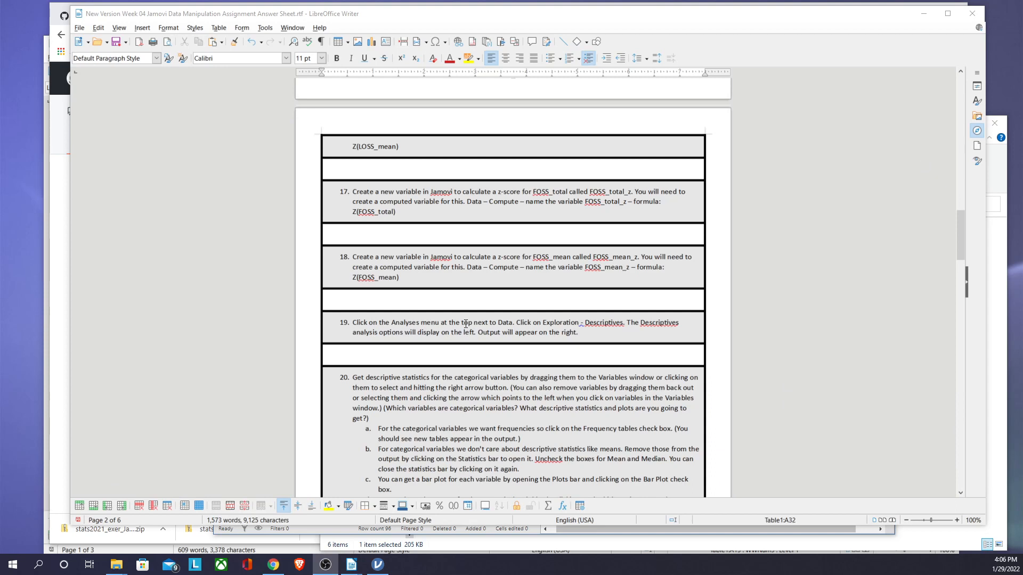
Read items 19 to 21 of the Week 04 answer sheet on descriptive statistics for categorical and continuous variables
{"action": "scroll", "coordinate": [466, 324], "scroll_direction": "down", "scroll_amount": 1}
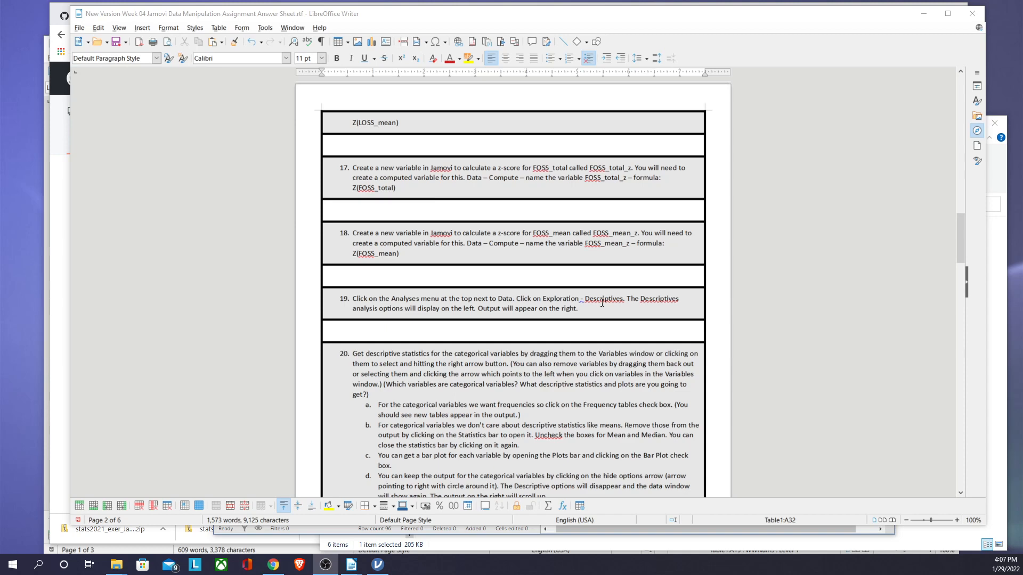
{"action": "scroll", "coordinate": [577, 339], "scroll_direction": "down", "scroll_amount": 3}
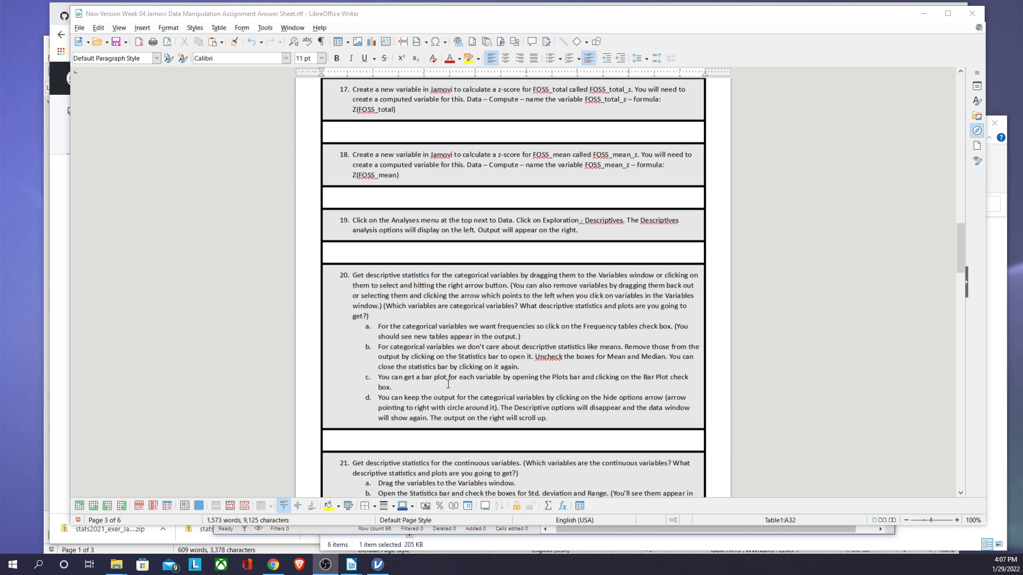
{"action": "scroll", "coordinate": [448, 384], "scroll_direction": "down", "scroll_amount": 3}
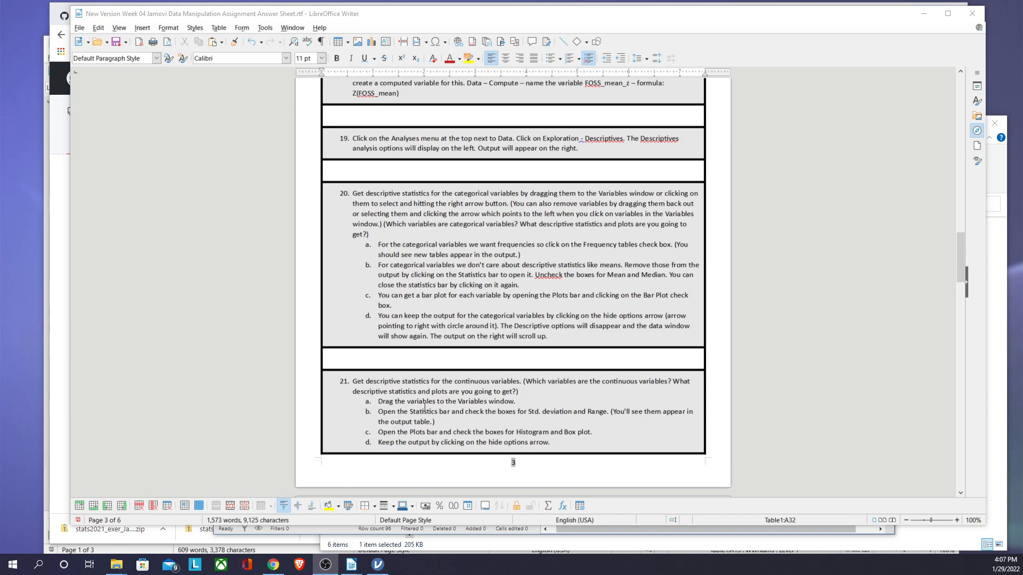
Switch to jamovi, review the existing plots in the results, and open the Descriptives analysis of the categorical variables
{"action": "scroll", "coordinate": [424, 407], "scroll_direction": "down", "scroll_amount": 1}
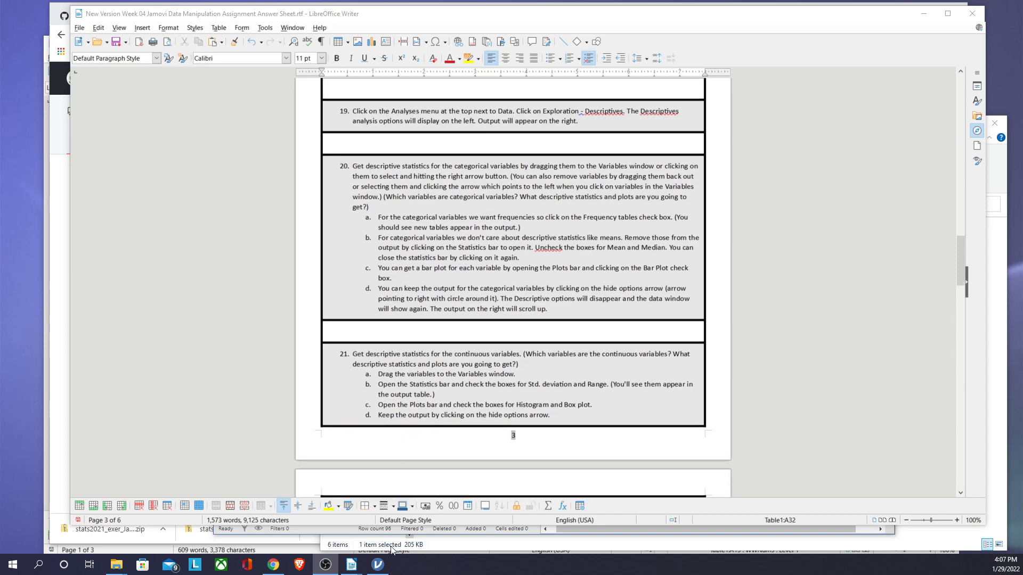
{"action": "mouse_move", "coordinate": [377, 564]}
{"action": "left_click", "coordinate": [399, 529]}
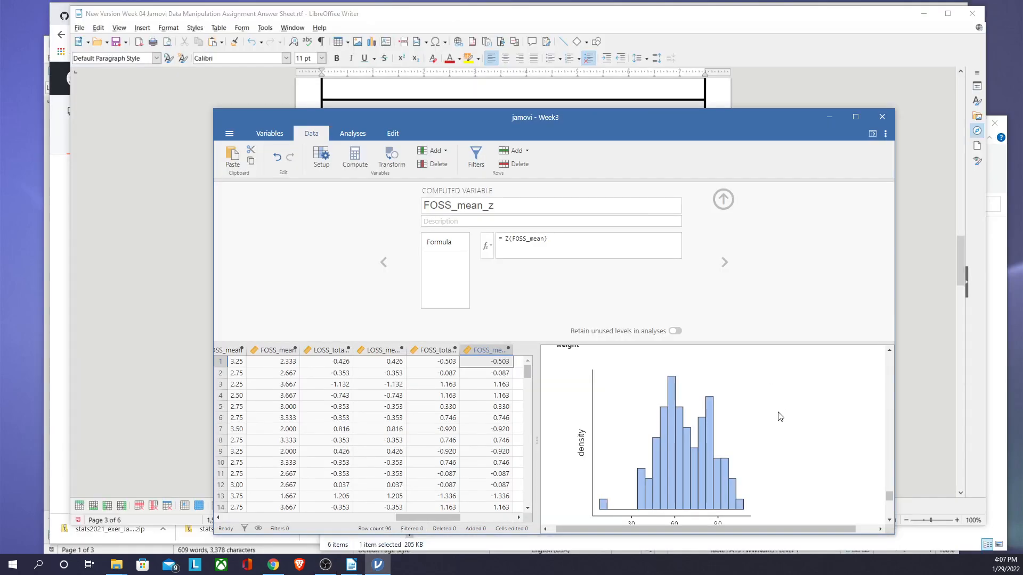
{"action": "scroll", "coordinate": [778, 416], "scroll_direction": "down", "scroll_amount": 3}
{"action": "scroll", "coordinate": [776, 424], "scroll_direction": "up", "scroll_amount": 3}
{"action": "scroll", "coordinate": [776, 430], "scroll_direction": "up", "scroll_amount": 3}
{"action": "scroll", "coordinate": [820, 429], "scroll_direction": "down", "scroll_amount": 4}
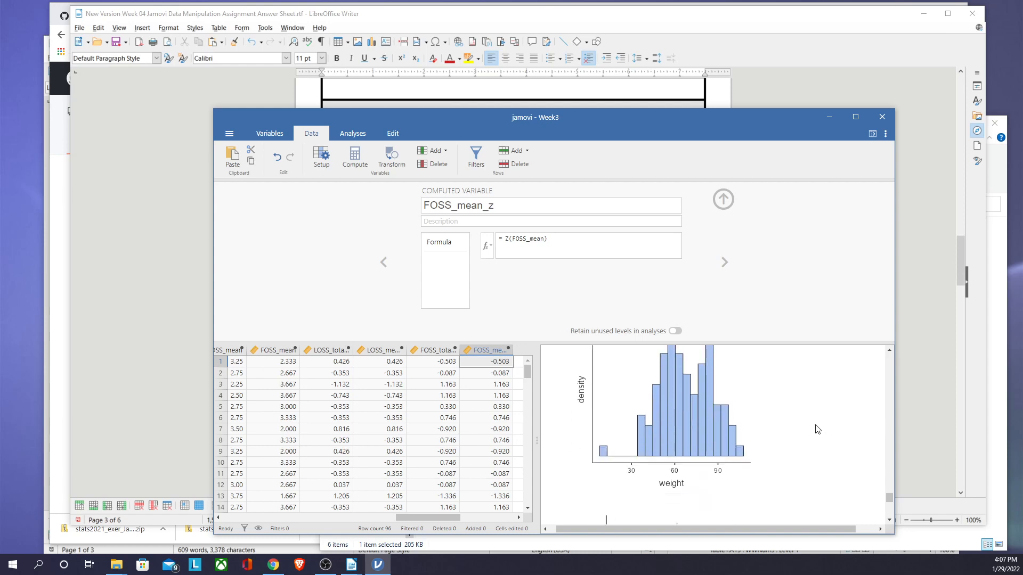
{"action": "scroll", "coordinate": [818, 430], "scroll_direction": "up", "scroll_amount": 5}
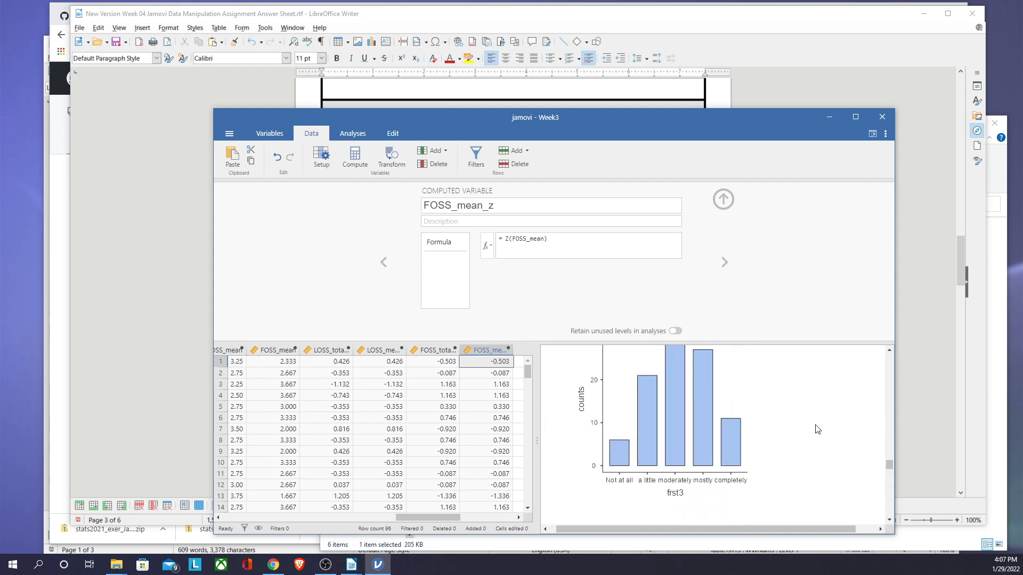
{"action": "scroll", "coordinate": [817, 429], "scroll_direction": "up", "scroll_amount": 10}
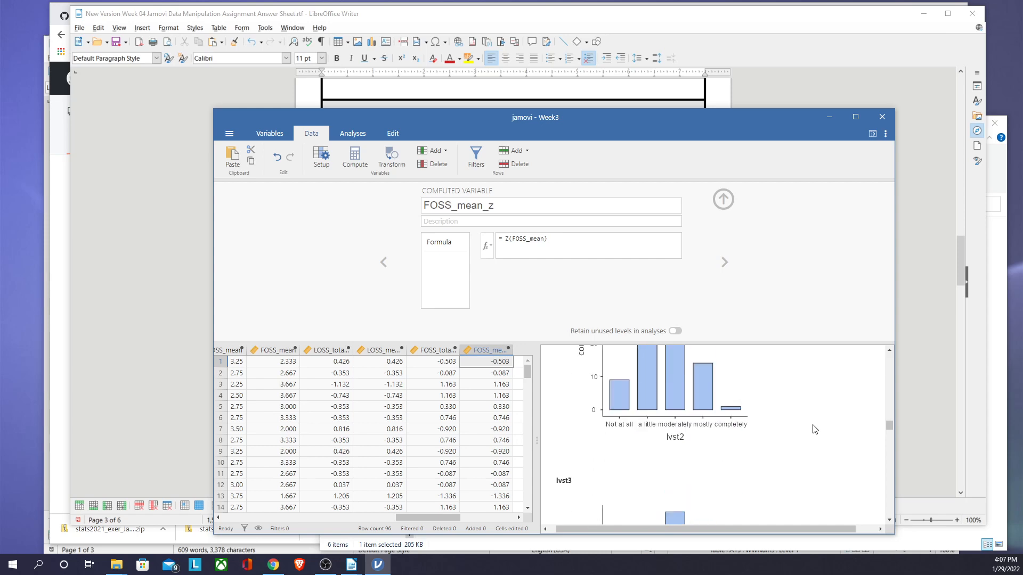
{"action": "left_click", "coordinate": [801, 413]}
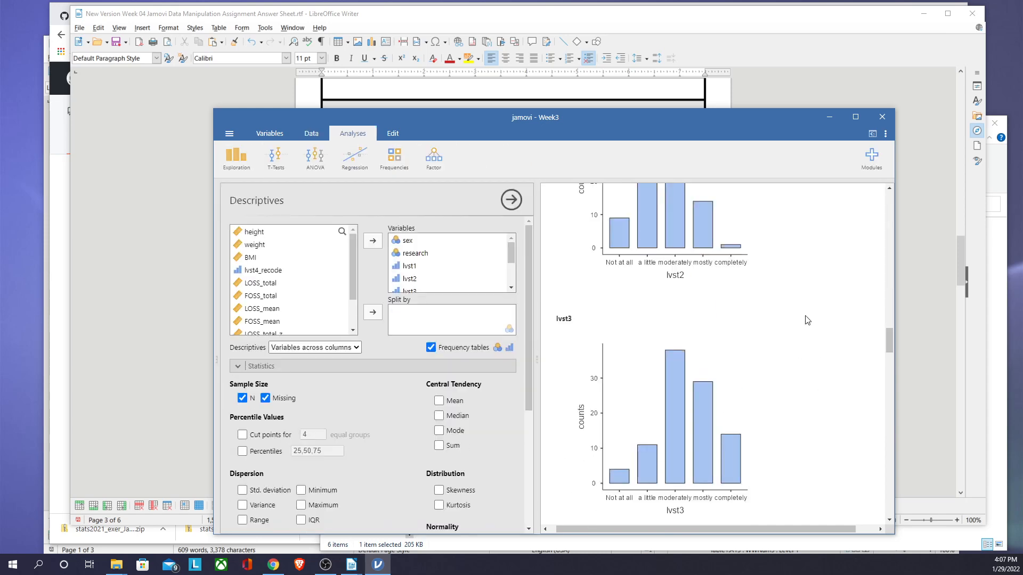
Reopen the existing Descriptives analysis of height and weight from its output in the results
{"action": "scroll", "coordinate": [807, 319], "scroll_direction": "down", "scroll_amount": 8}
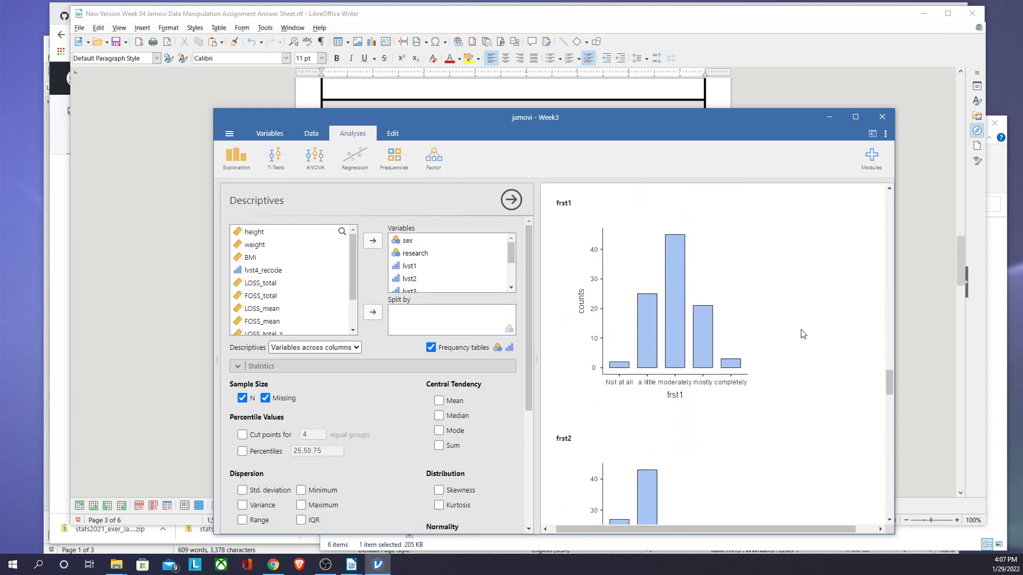
{"action": "scroll", "coordinate": [802, 346], "scroll_direction": "down", "scroll_amount": 10}
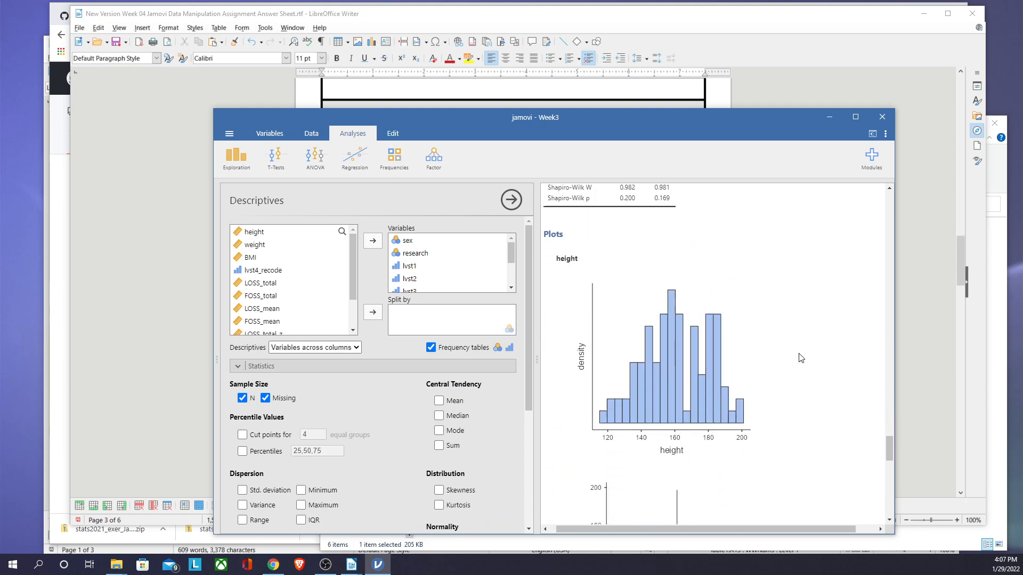
{"action": "scroll", "coordinate": [800, 360], "scroll_direction": "down", "scroll_amount": 5}
{"action": "scroll", "coordinate": [800, 362], "scroll_direction": "down", "scroll_amount": 5}
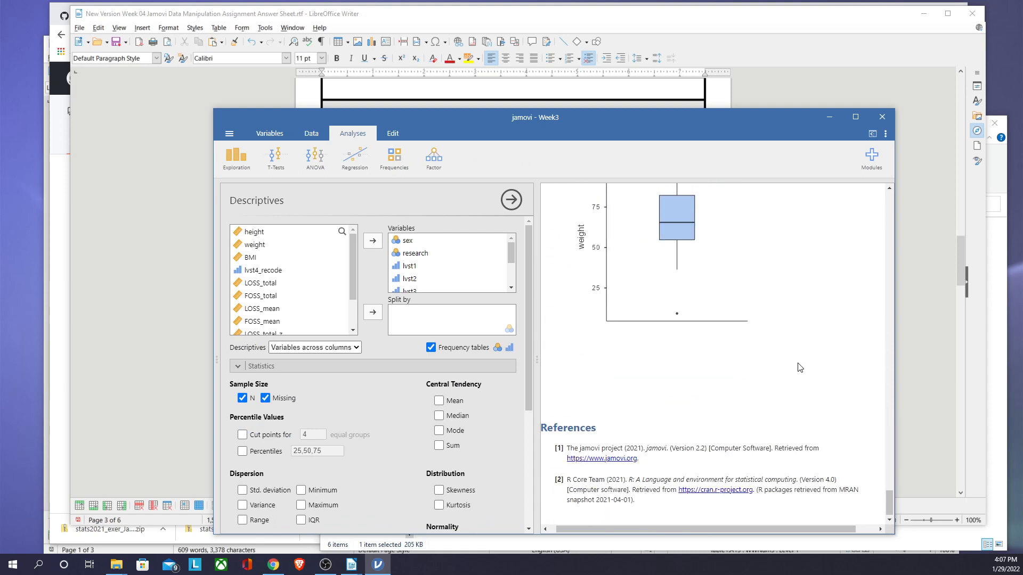
{"action": "left_click", "coordinate": [820, 245]}
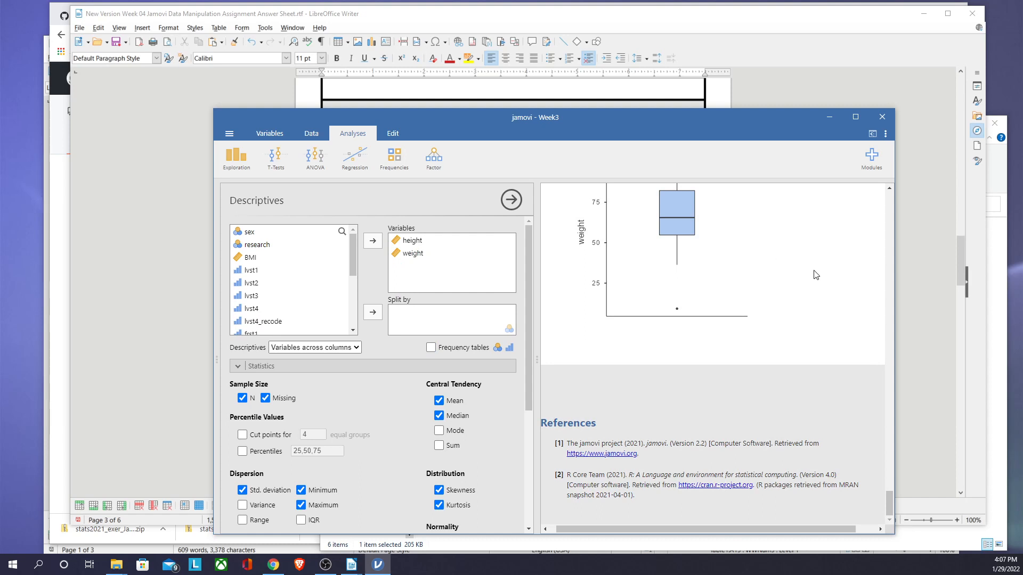
Add the eight computed variables from LOSS_total through FOSS_mean_z to the Descriptives analysis alongside height and weight
{"action": "scroll", "coordinate": [744, 268], "scroll_direction": "up", "scroll_amount": 8}
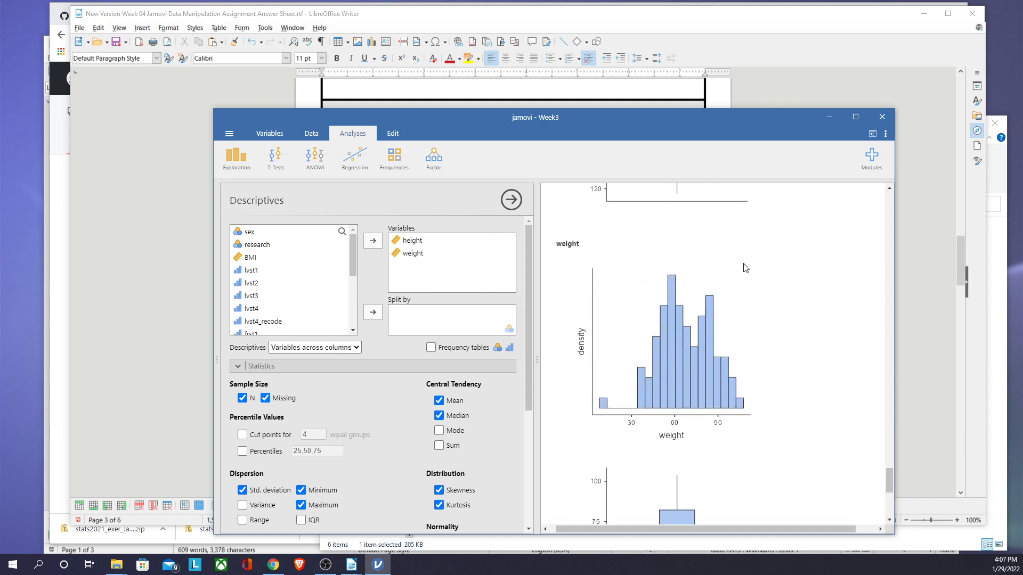
{"action": "scroll", "coordinate": [731, 311], "scroll_direction": "down", "scroll_amount": 2}
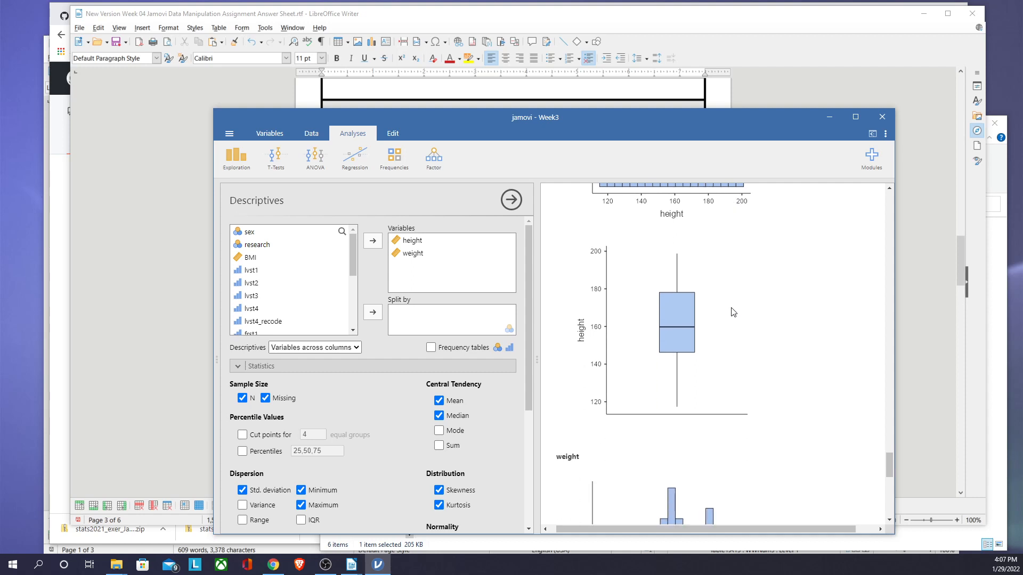
{"action": "scroll", "coordinate": [730, 340], "scroll_direction": "up", "scroll_amount": 1}
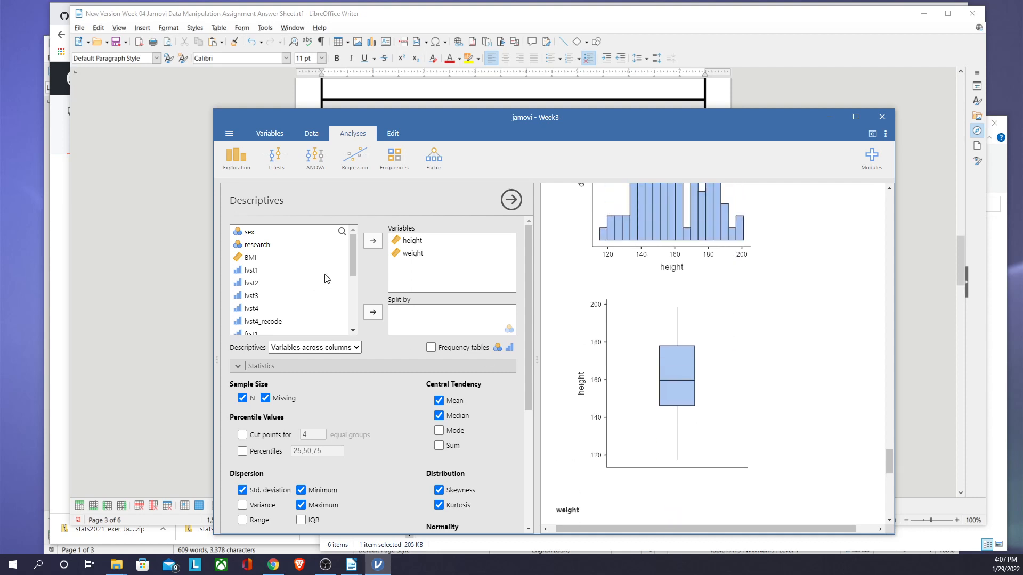
{"action": "left_click_drag", "start_coordinate": [351, 254], "coordinate": [353, 313]}
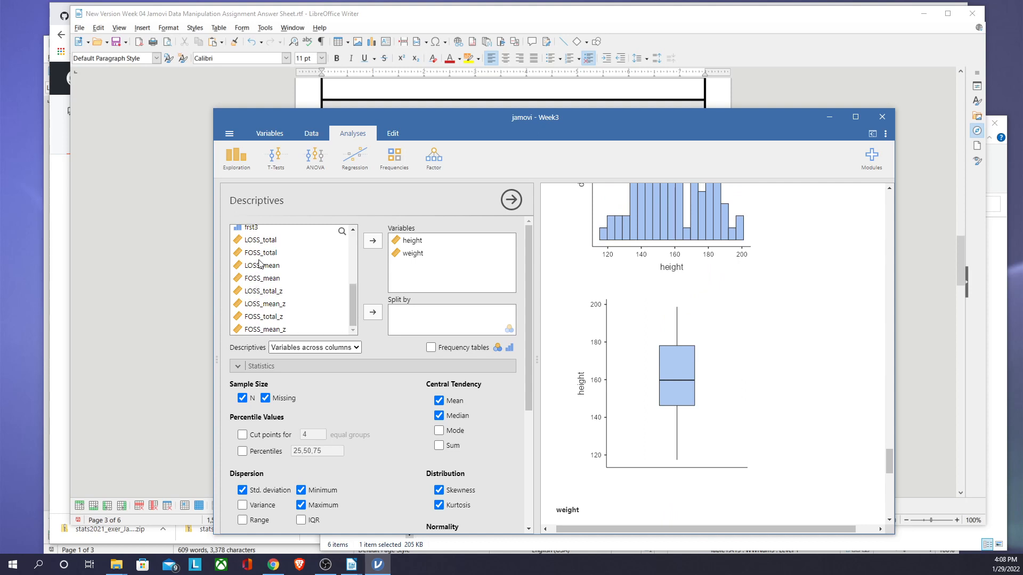
{"action": "left_click", "coordinate": [250, 243]}
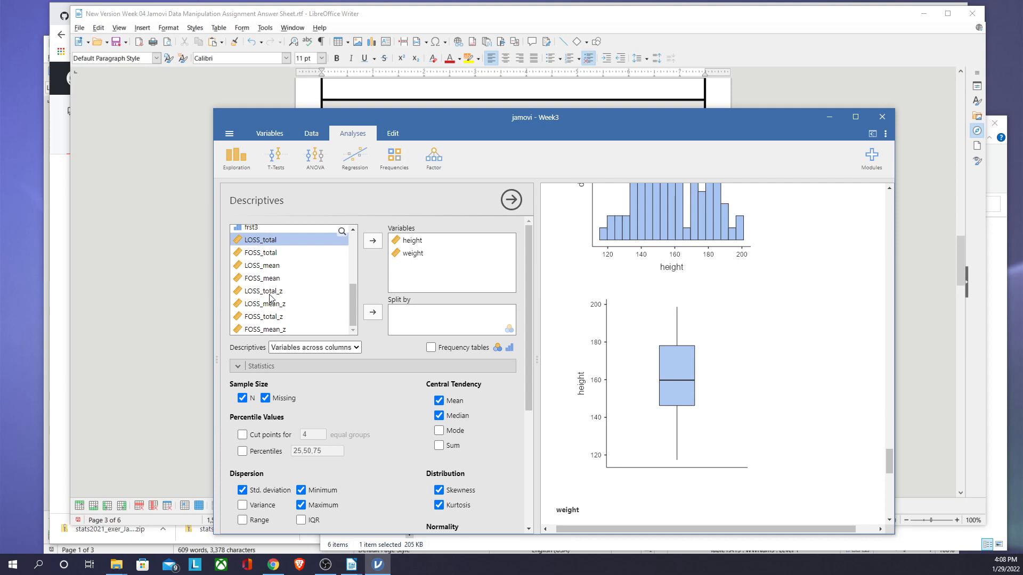
{"action": "left_click", "coordinate": [267, 331], "text": "shift"}
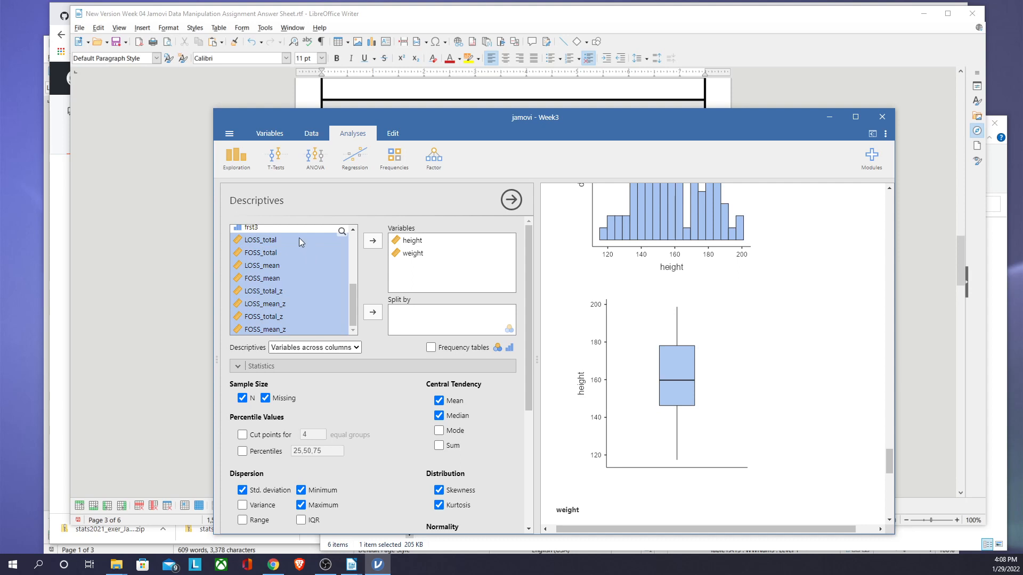
{"action": "left_click_drag", "start_coordinate": [299, 237], "coordinate": [448, 264]}
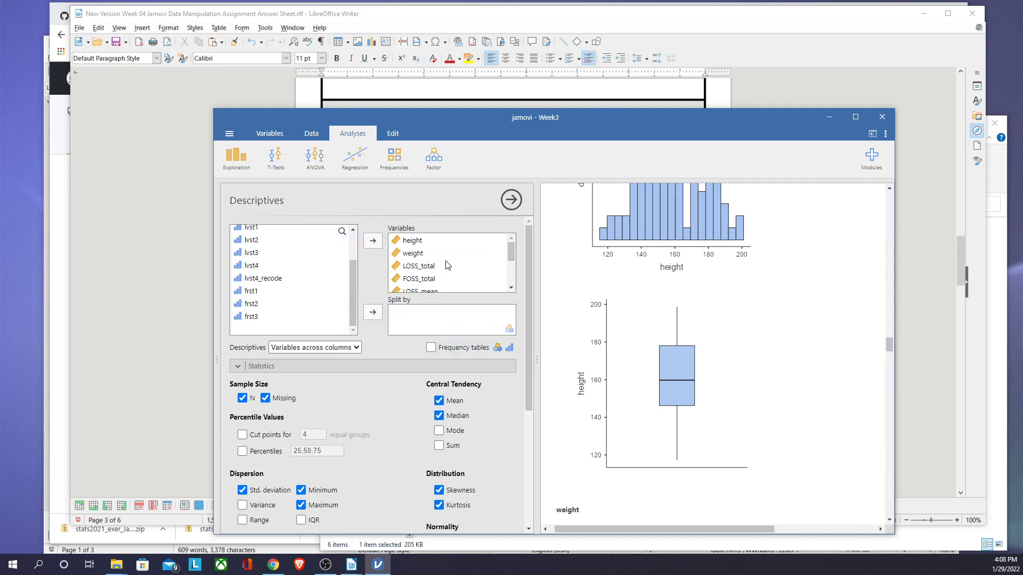
Examine the histograms and box plots of weight and the total, mean and z-score variables in the results
{"action": "scroll", "coordinate": [745, 392], "scroll_direction": "down", "scroll_amount": 6}
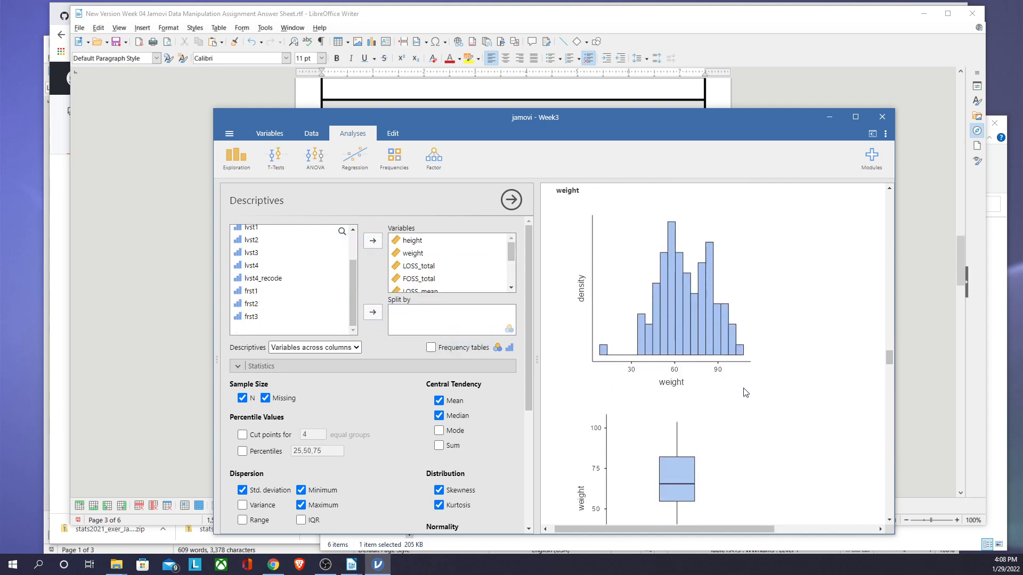
{"action": "scroll", "coordinate": [745, 392], "scroll_direction": "down", "scroll_amount": 6}
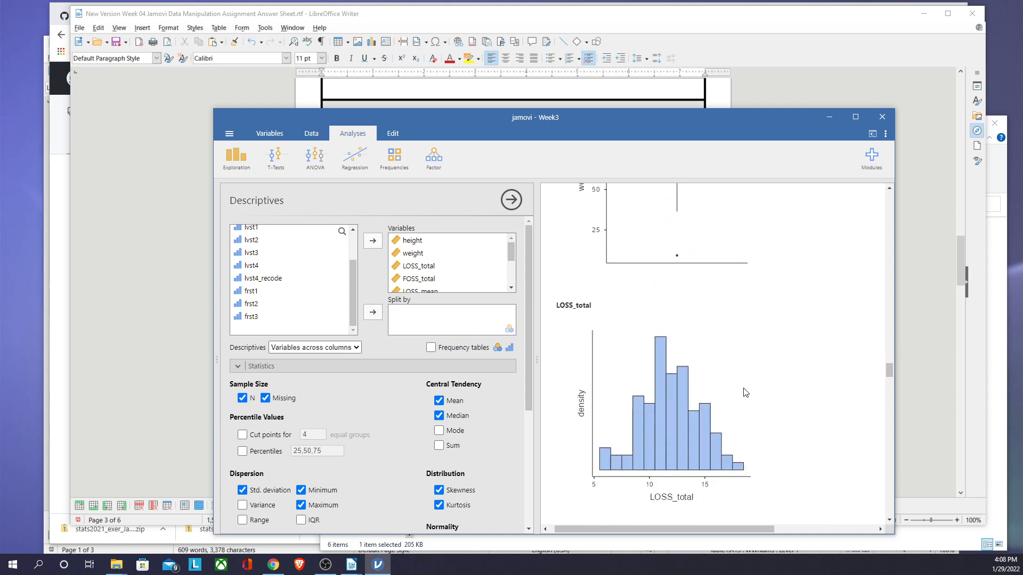
{"action": "scroll", "coordinate": [745, 393], "scroll_direction": "down", "scroll_amount": 2}
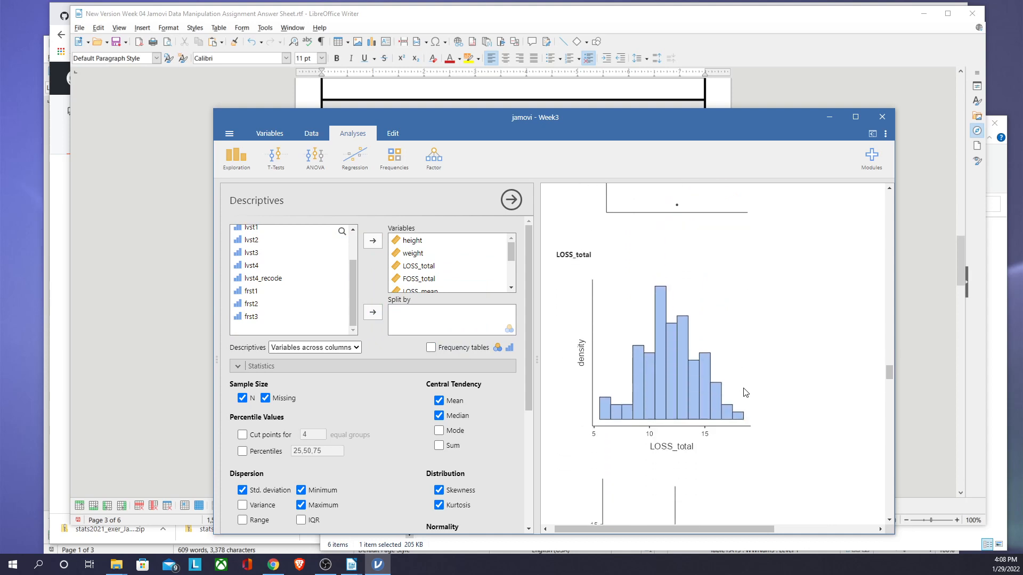
{"action": "scroll", "coordinate": [745, 393], "scroll_direction": "down", "scroll_amount": 2}
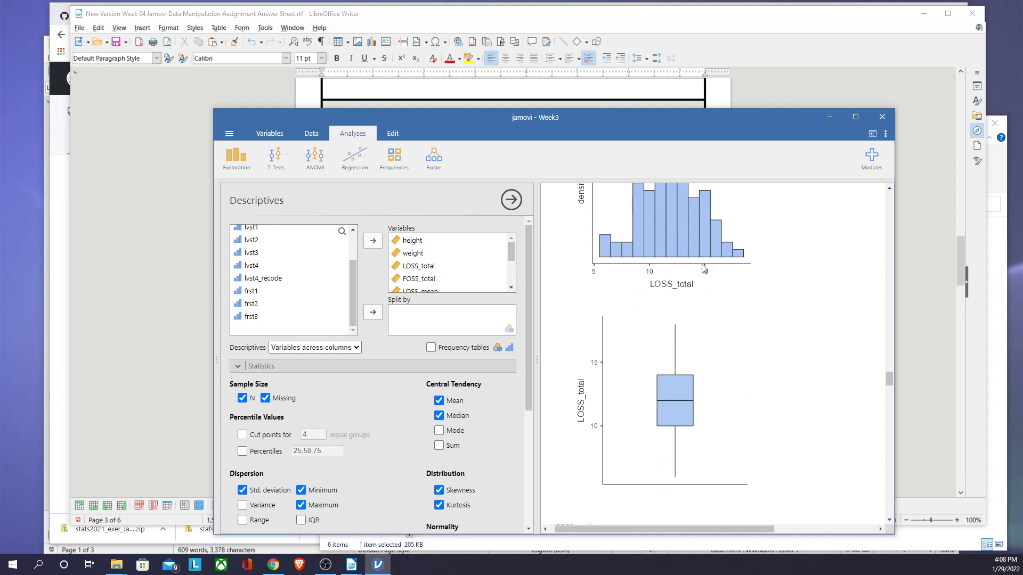
{"action": "scroll", "coordinate": [693, 243], "scroll_direction": "up", "scroll_amount": 4}
{"action": "scroll", "coordinate": [693, 244], "scroll_direction": "down", "scroll_amount": 5}
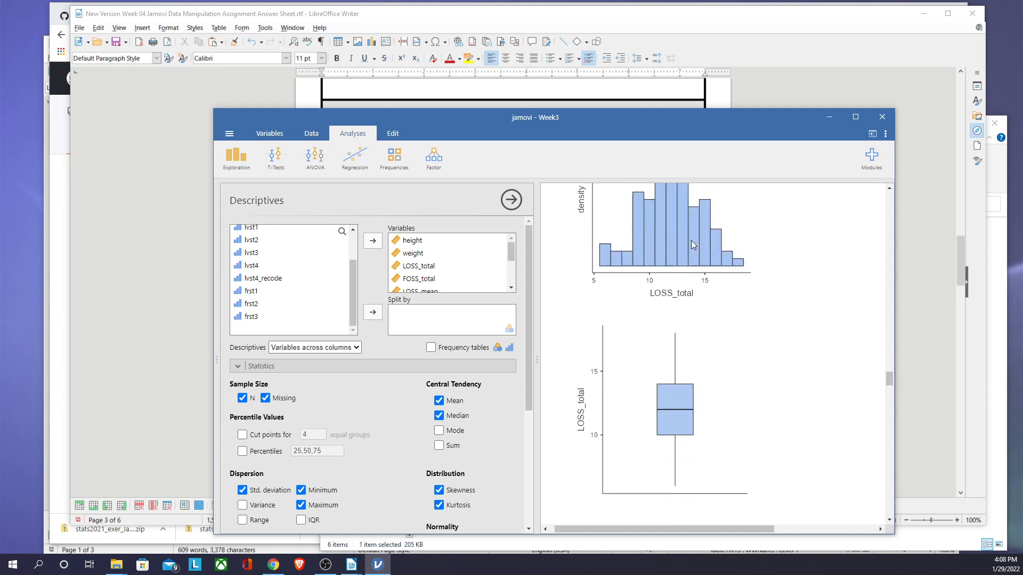
{"action": "scroll", "coordinate": [692, 243], "scroll_direction": "down", "scroll_amount": 5}
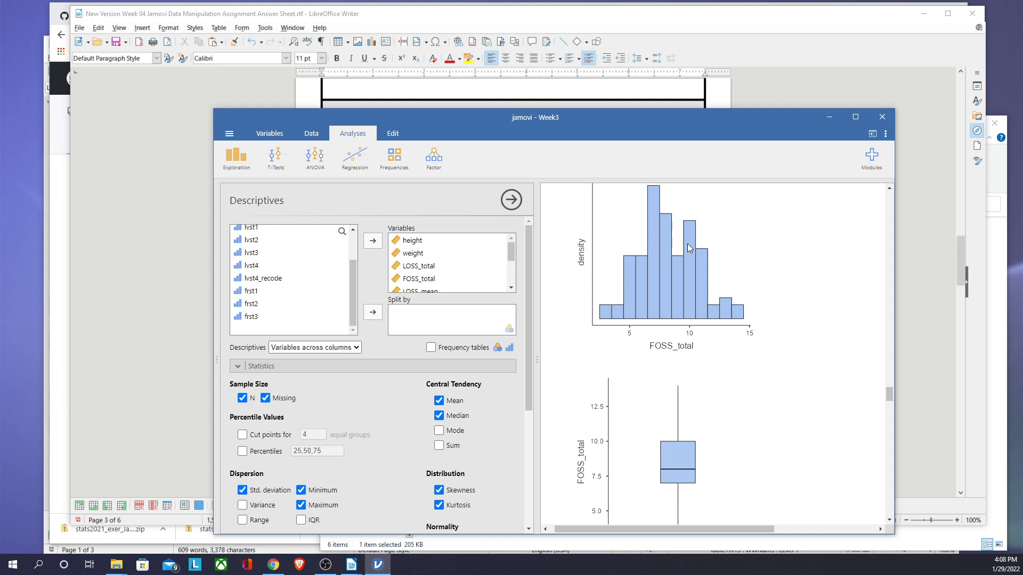
{"action": "scroll", "coordinate": [687, 282], "scroll_direction": "down", "scroll_amount": 7}
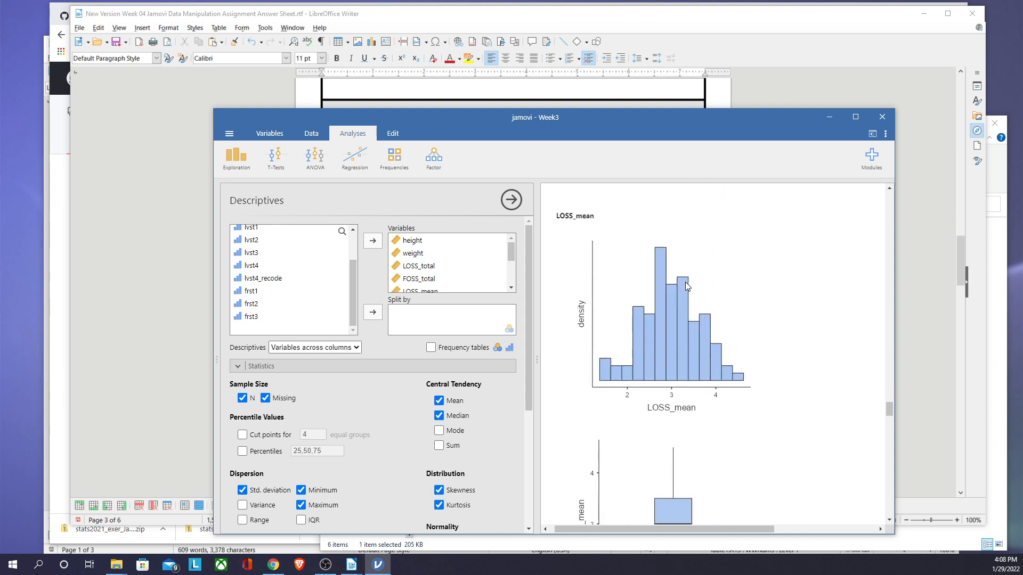
{"action": "scroll", "coordinate": [685, 282], "scroll_direction": "down", "scroll_amount": 7}
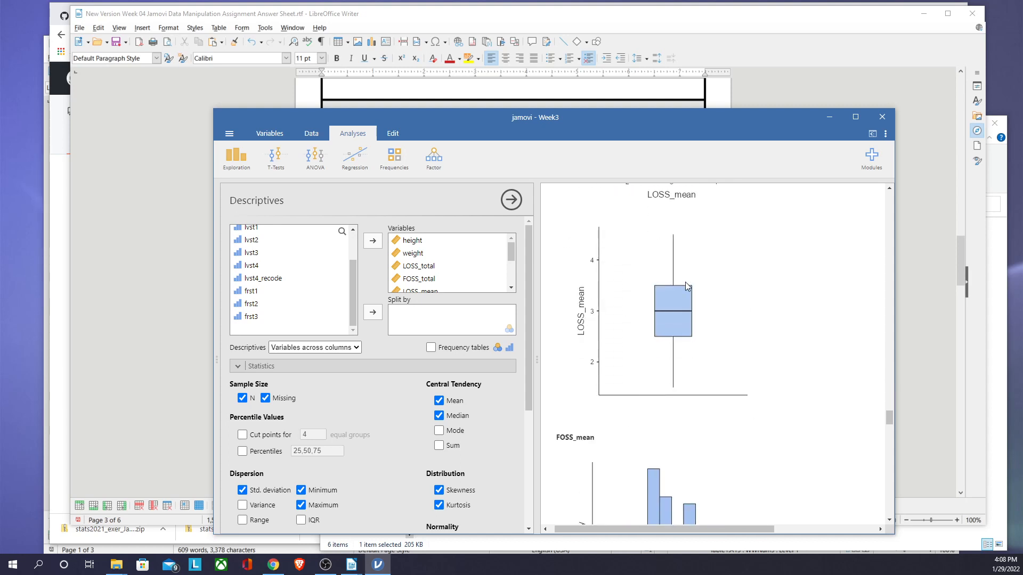
{"action": "scroll", "coordinate": [685, 283], "scroll_direction": "down", "scroll_amount": 7}
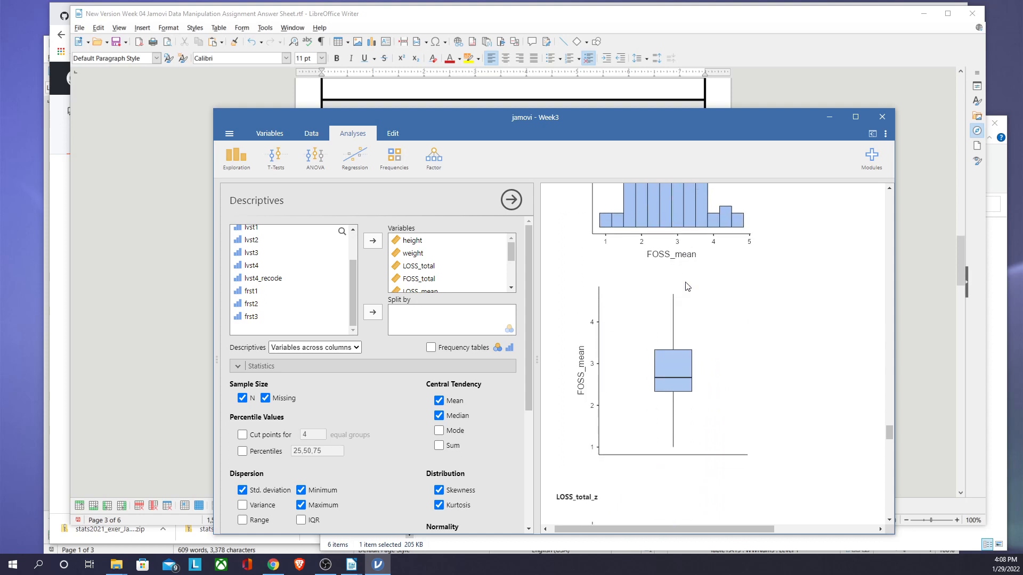
{"action": "scroll", "coordinate": [685, 283], "scroll_direction": "down", "scroll_amount": 7}
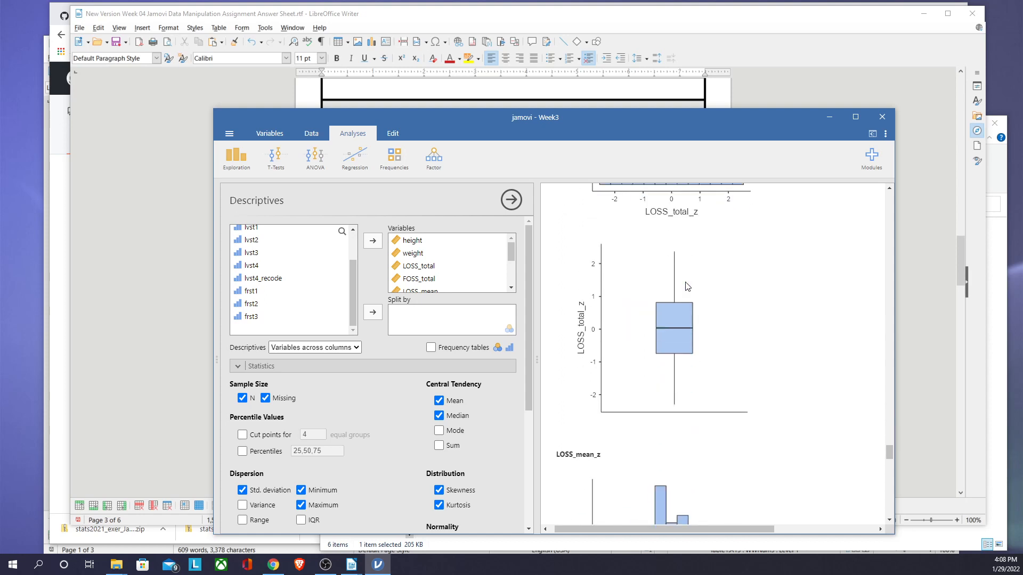
{"action": "scroll", "coordinate": [685, 283], "scroll_direction": "down", "scroll_amount": 14}
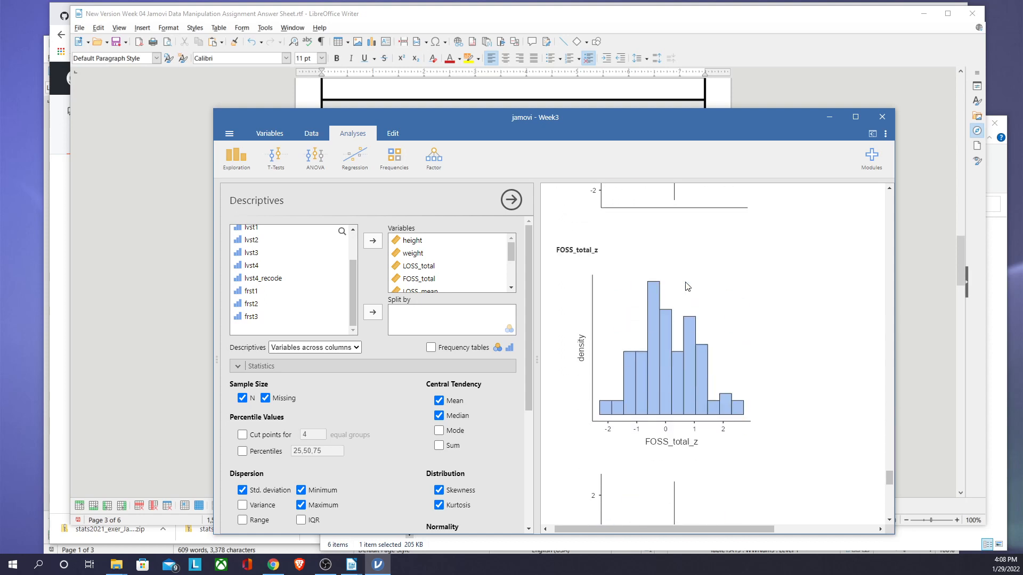
{"action": "scroll", "coordinate": [687, 286], "scroll_direction": "up", "scroll_amount": 15}
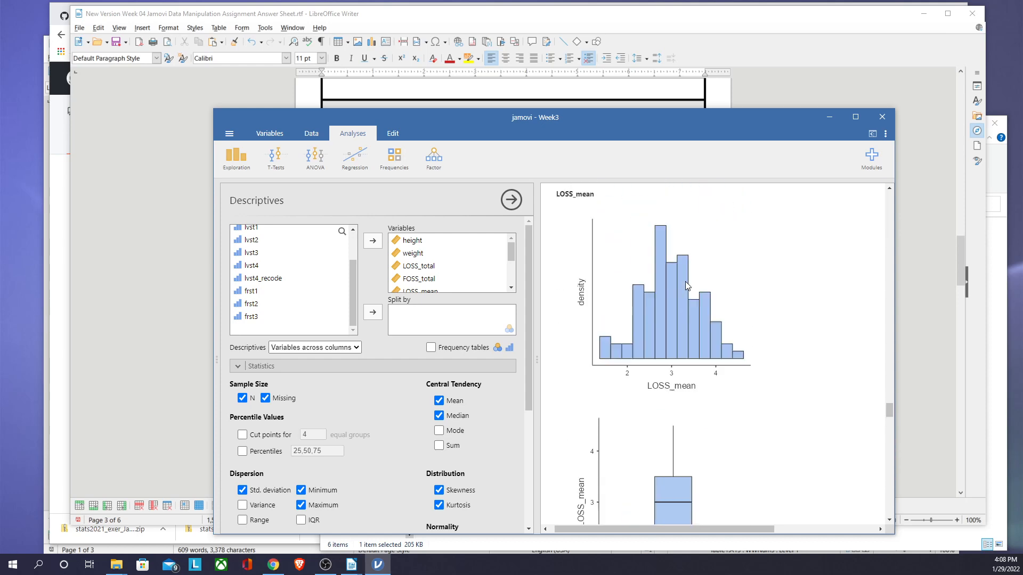
{"action": "scroll", "coordinate": [685, 281], "scroll_direction": "up", "scroll_amount": 15}
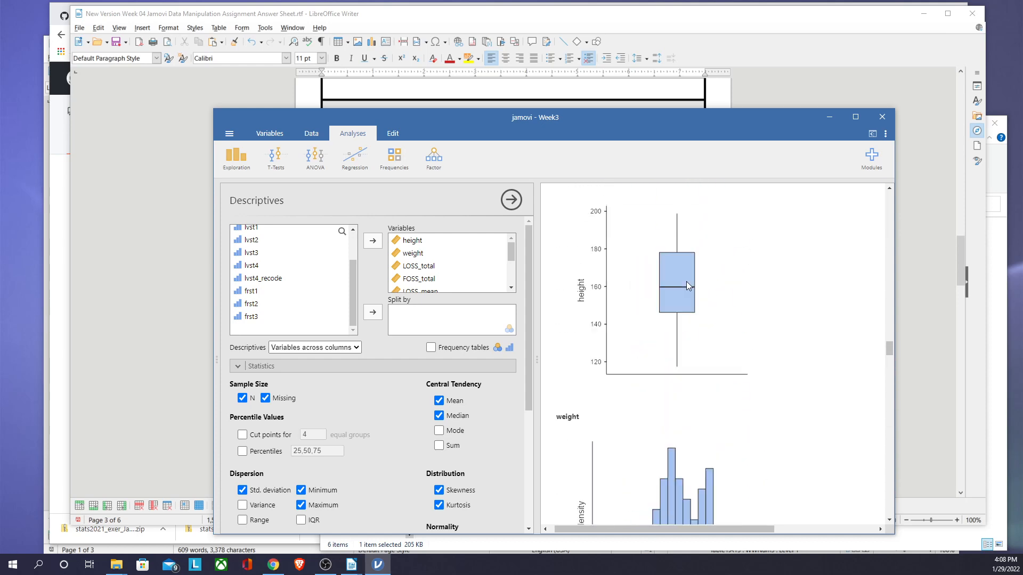
Examine the Descriptives table across all its columns, from height to FOSS_mean_z, comparing the total, mean and z-score statistics
{"action": "scroll", "coordinate": [686, 281], "scroll_direction": "down", "scroll_amount": 5}
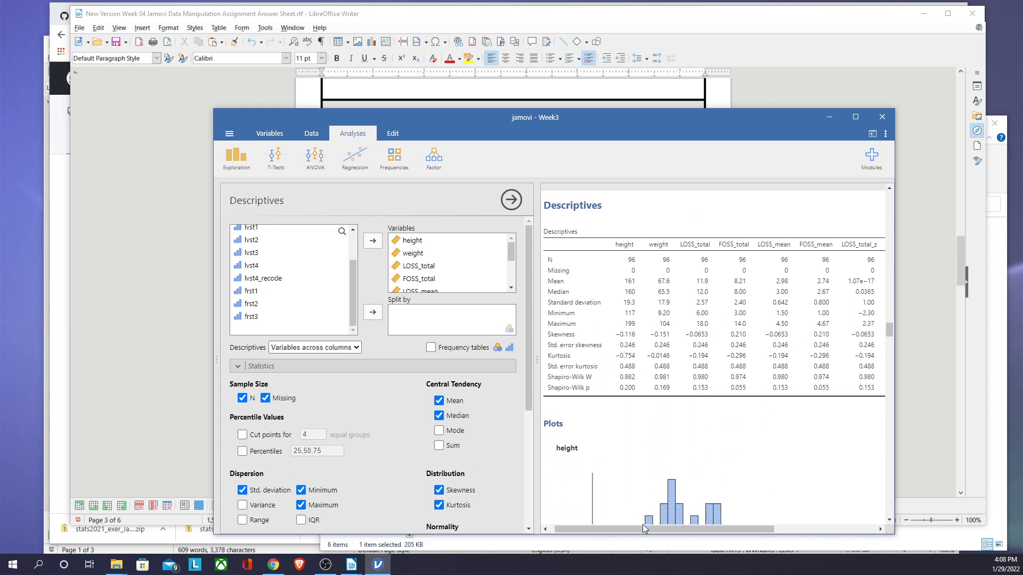
{"action": "mouse_move", "coordinate": [644, 528]}
{"action": "left_mouse_down"}
{"action": "mouse_move", "coordinate": [750, 544]}
{"action": "mouse_move", "coordinate": [637, 541]}
{"action": "left_mouse_up"}
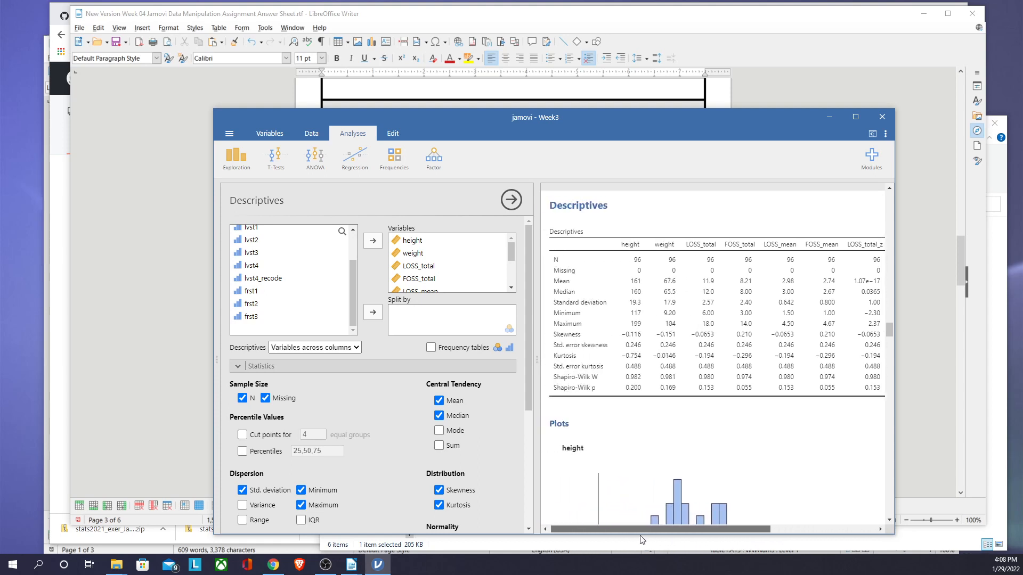
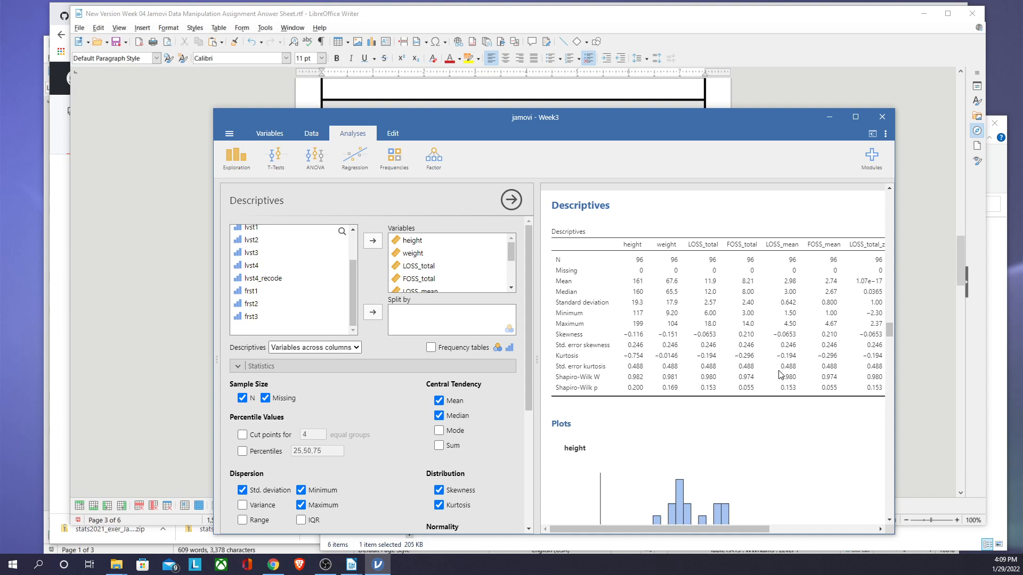
{"action": "left_click_drag", "start_coordinate": [686, 527], "coordinate": [815, 540]}
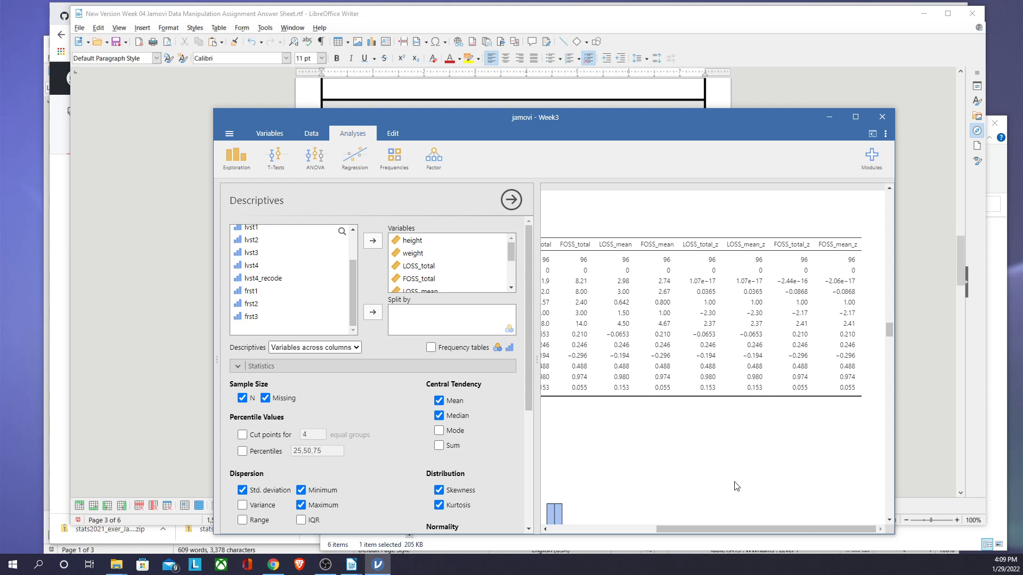
{"action": "left_click_drag", "start_coordinate": [727, 527], "coordinate": [763, 525]}
{"action": "left_click_drag", "start_coordinate": [676, 532], "coordinate": [395, 423]}
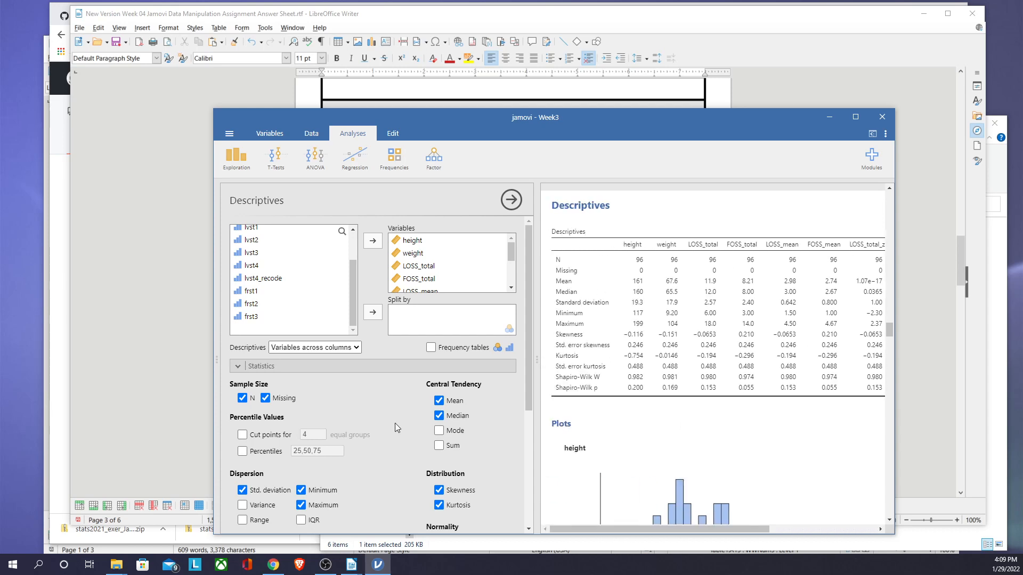
Switch to the assignment answer sheet in LibreOffice Writer and read instruction 22 on getting the R code for analyses
{"action": "left_click", "coordinate": [167, 96]}
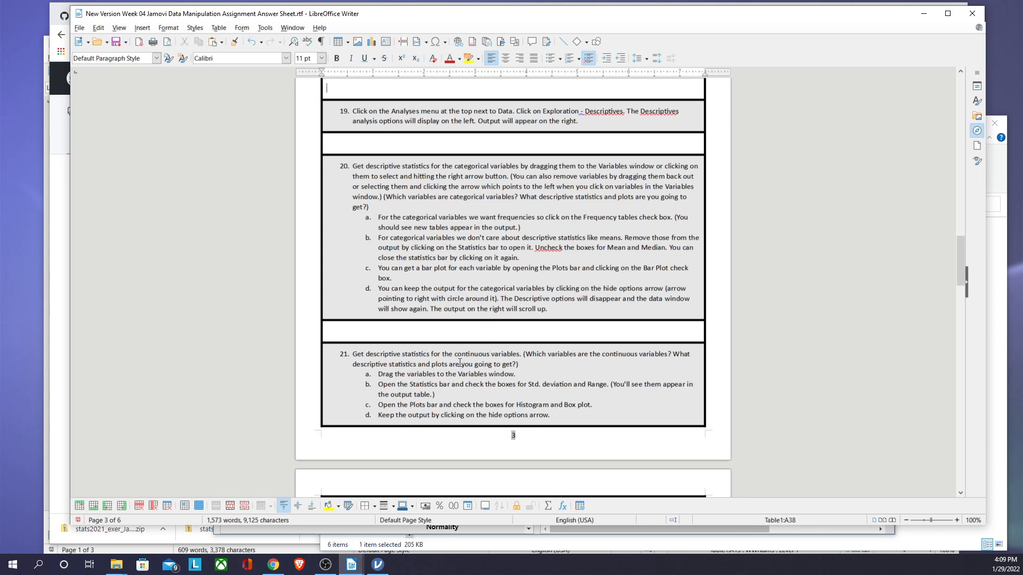
{"action": "scroll", "coordinate": [459, 362], "scroll_direction": "down", "scroll_amount": 6}
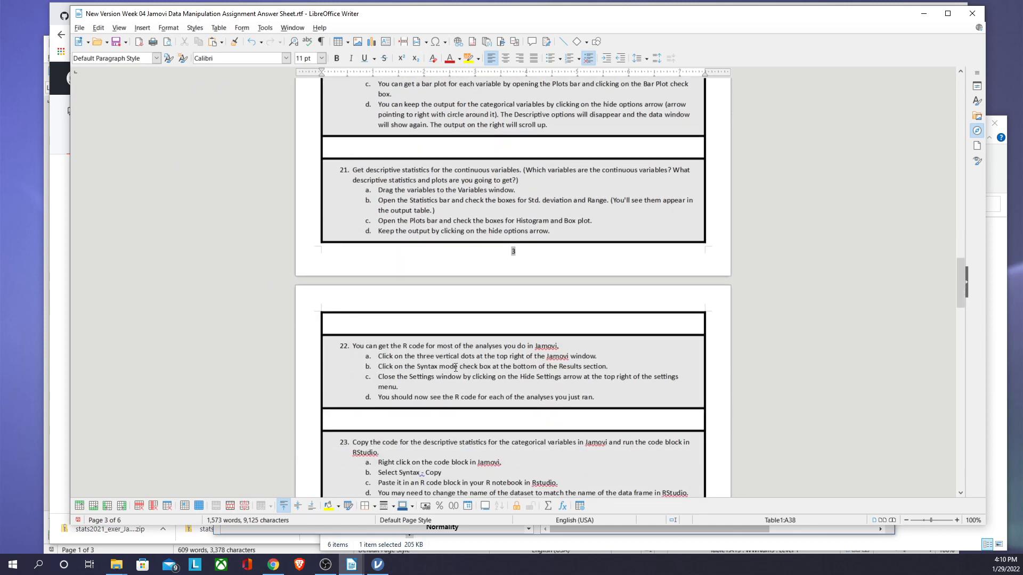
{"action": "scroll", "coordinate": [455, 367], "scroll_direction": "down", "scroll_amount": 2}
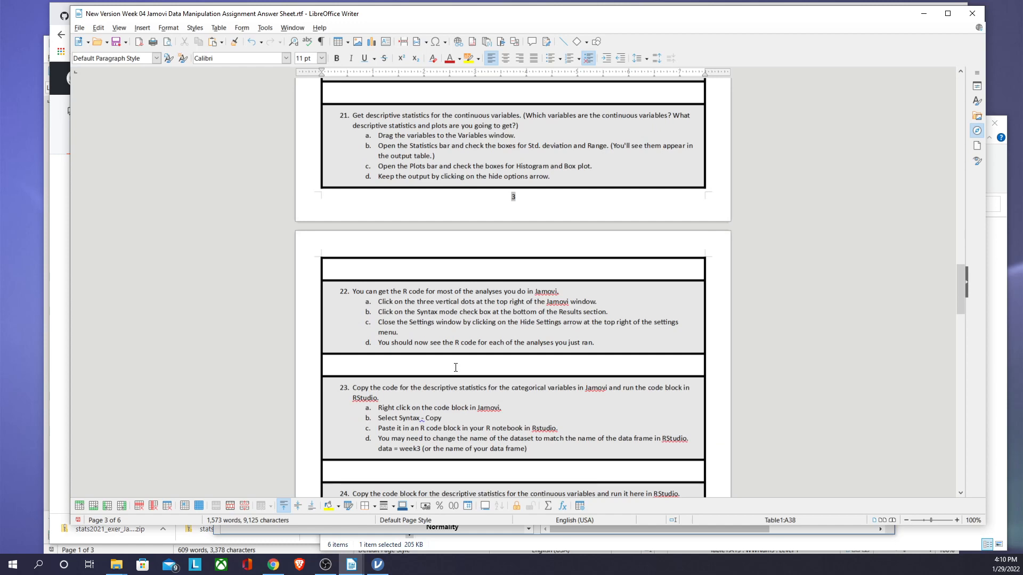
Switch back to jamovi and turn on Syntax mode for the results, closing the settings when done
{"action": "mouse_move", "coordinate": [378, 565]}
{"action": "left_click", "coordinate": [392, 527]}
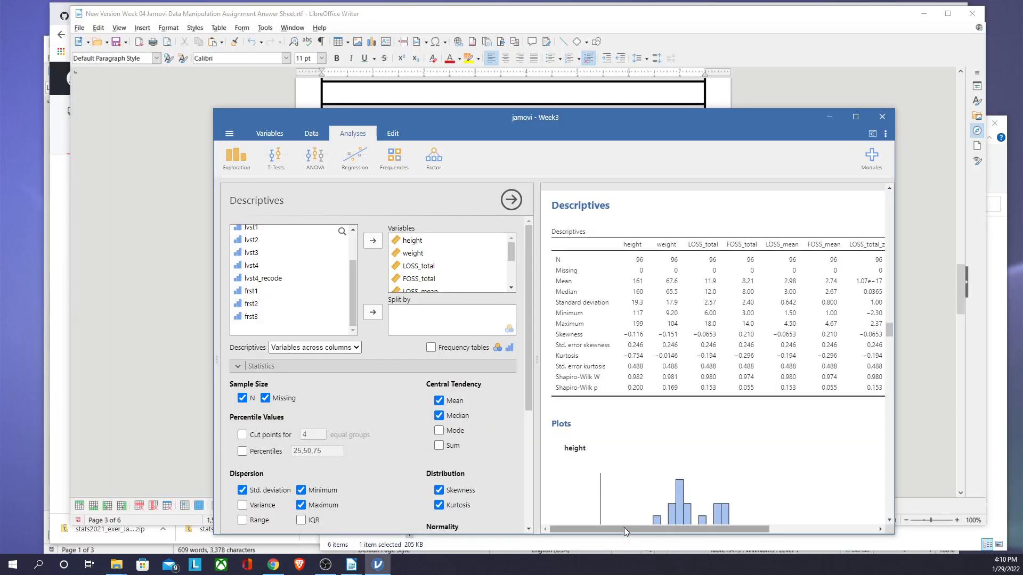
{"action": "mouse_move", "coordinate": [624, 527]}
{"action": "left_mouse_down"}
{"action": "mouse_move", "coordinate": [781, 529]}
{"action": "mouse_move", "coordinate": [612, 533]}
{"action": "left_mouse_up"}
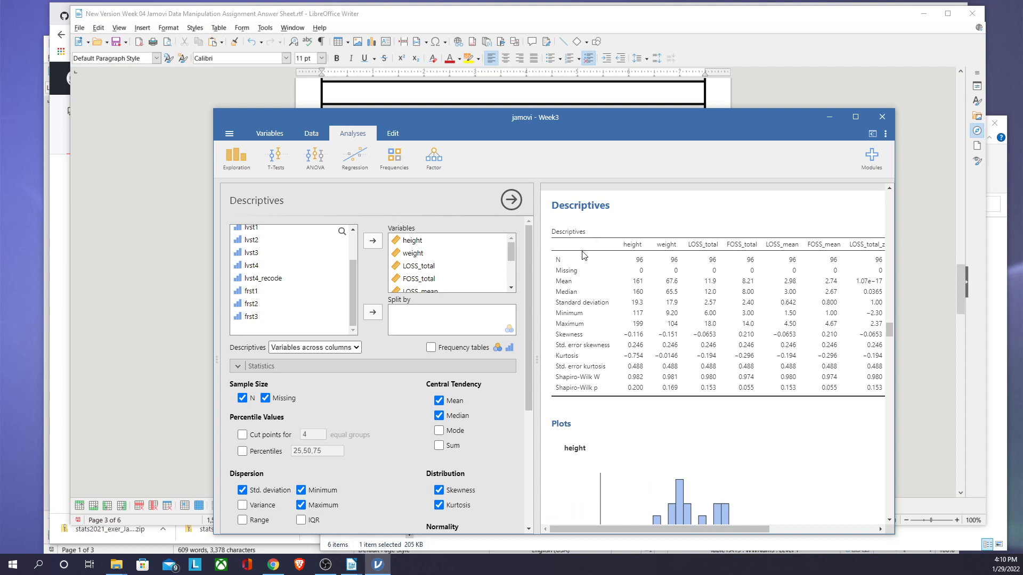
{"action": "left_click", "coordinate": [886, 133]}
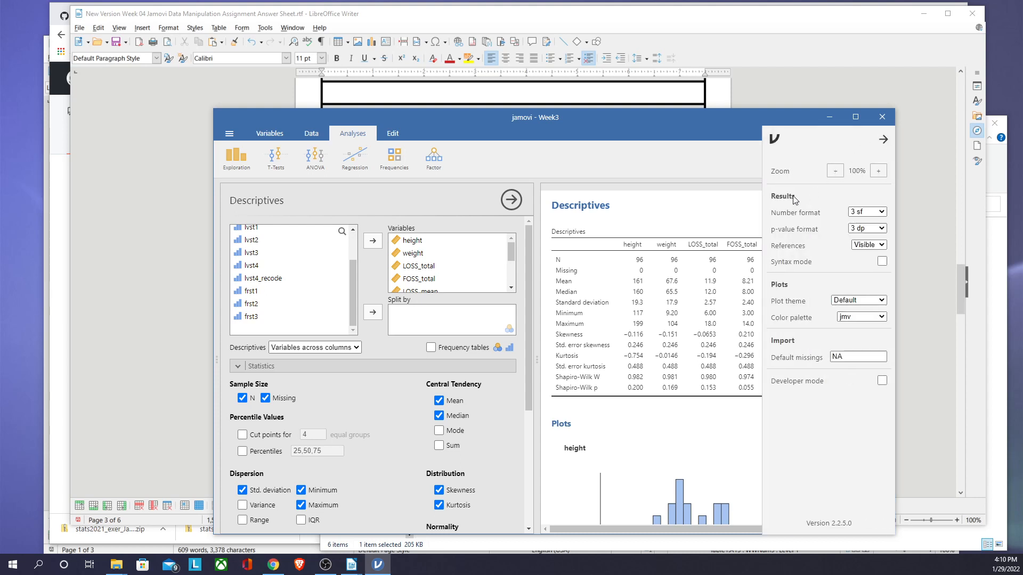
{"action": "left_click", "coordinate": [882, 262]}
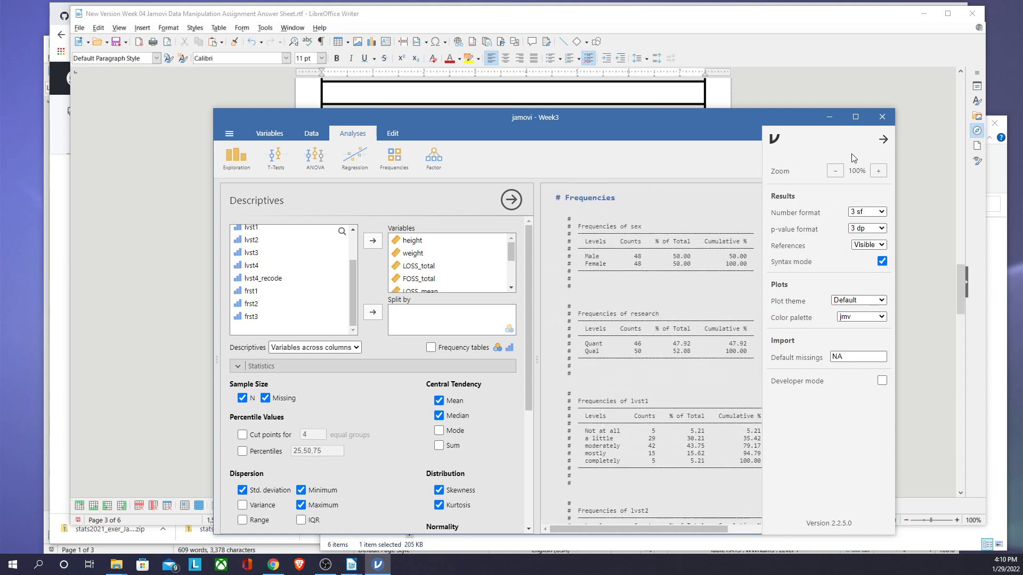
{"action": "left_click", "coordinate": [882, 140]}
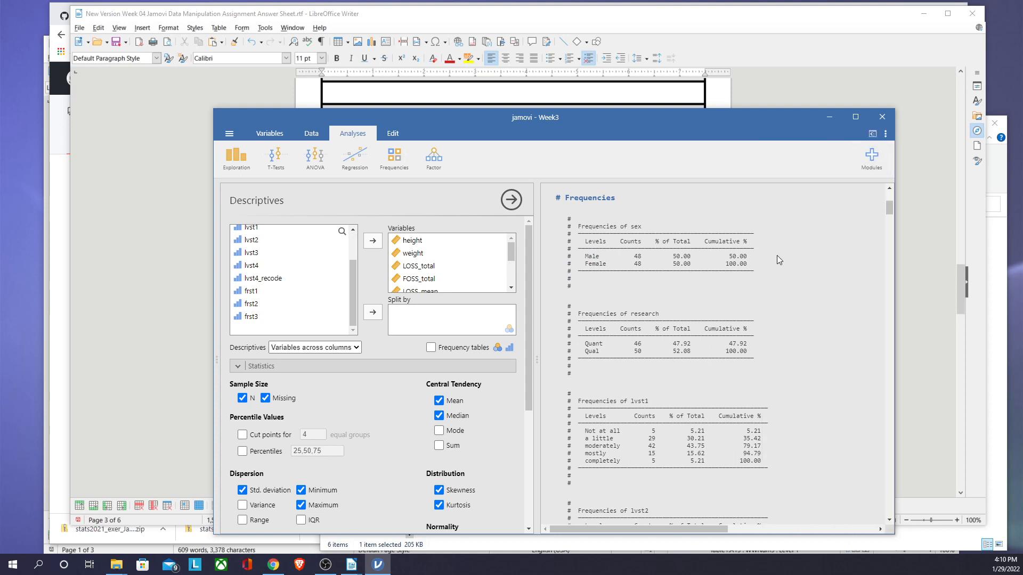
Examine the R code, frequency tables and bar plots of the categorical variables' Descriptives analysis, from sex to frst3
{"action": "scroll", "coordinate": [778, 255], "scroll_direction": "up", "scroll_amount": 4}
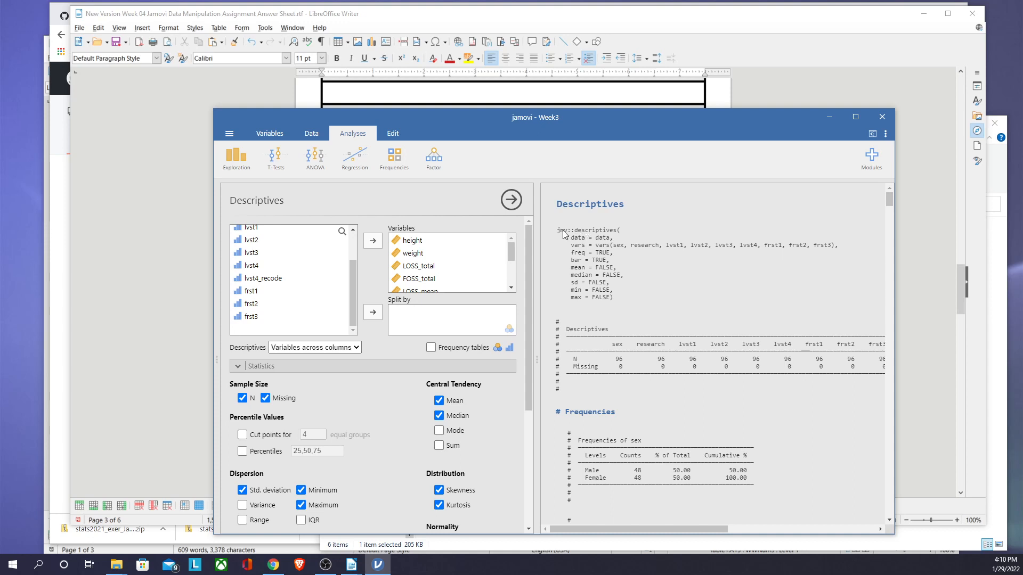
{"action": "scroll", "coordinate": [606, 343], "scroll_direction": "down", "scroll_amount": 1}
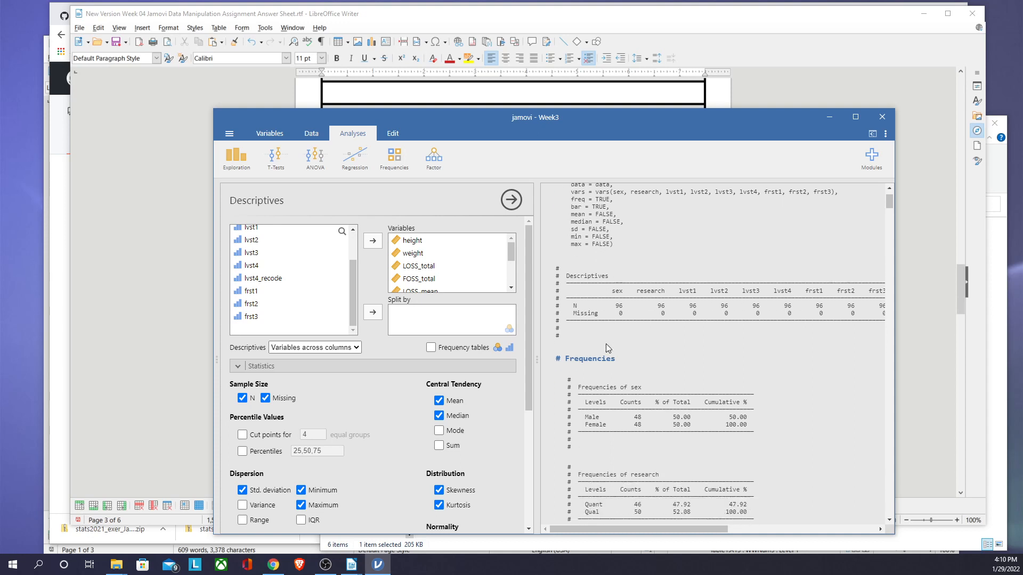
{"action": "scroll", "coordinate": [587, 251], "scroll_direction": "up", "scroll_amount": 1}
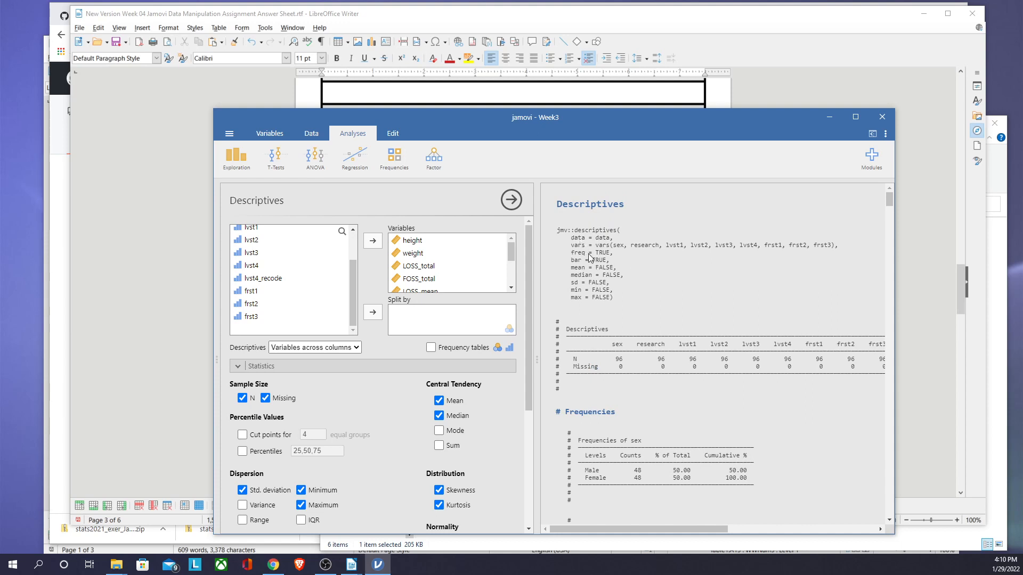
{"action": "scroll", "coordinate": [589, 258], "scroll_direction": "down", "scroll_amount": 4}
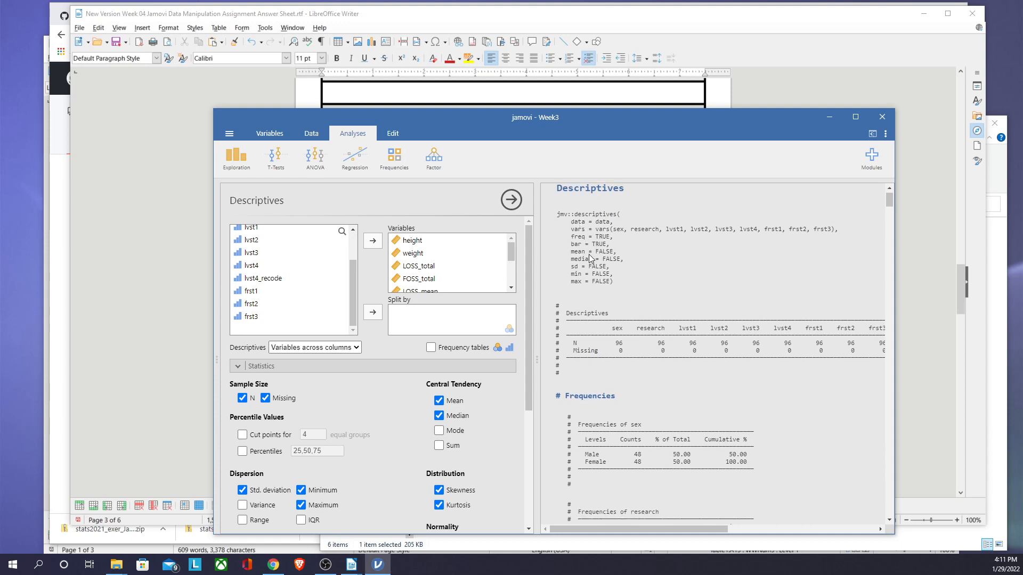
{"action": "scroll", "coordinate": [586, 255], "scroll_direction": "up", "scroll_amount": 4}
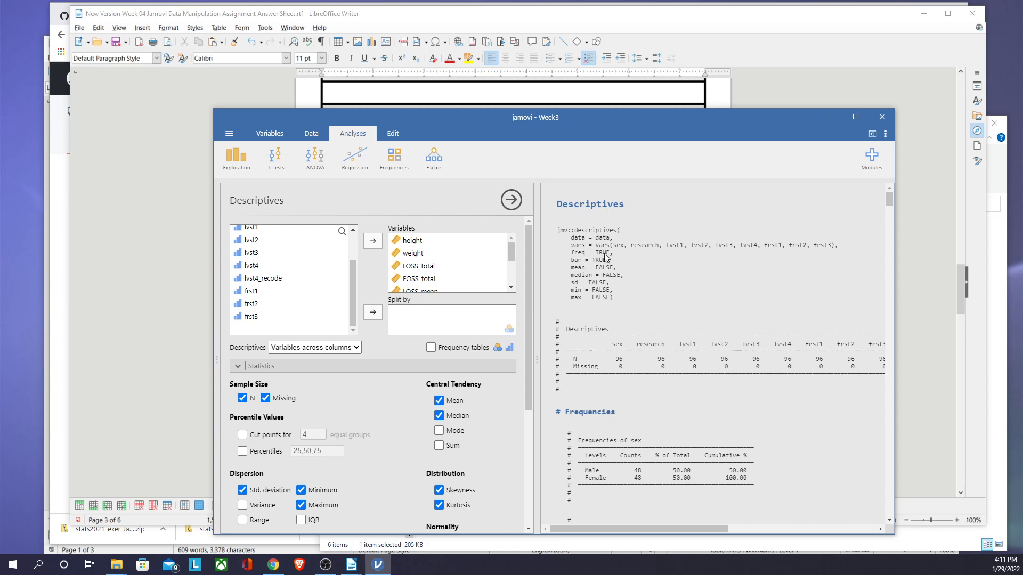
{"action": "scroll", "coordinate": [605, 256], "scroll_direction": "down", "scroll_amount": 5}
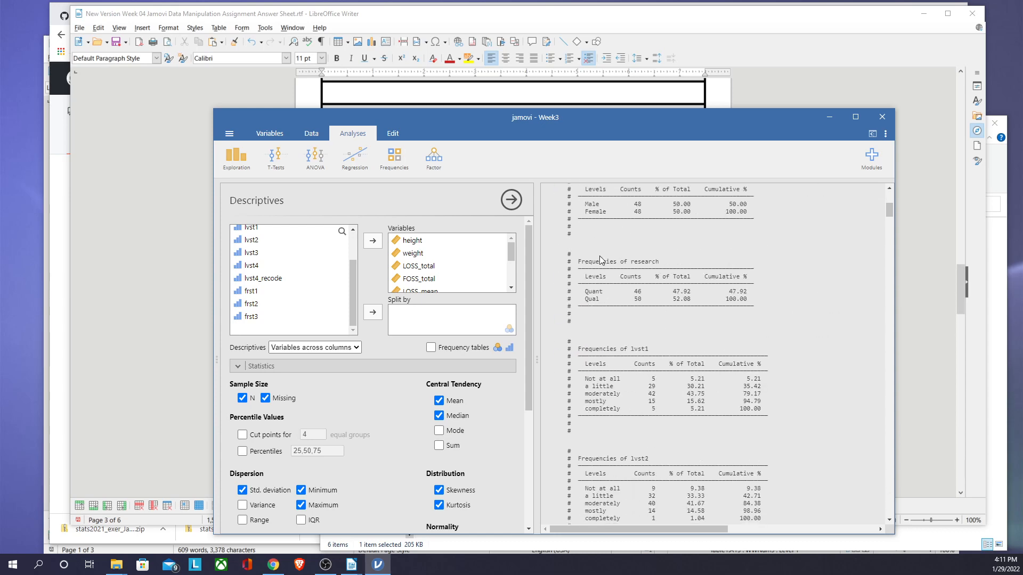
{"action": "scroll", "coordinate": [599, 258], "scroll_direction": "up", "scroll_amount": 3}
{"action": "scroll", "coordinate": [599, 260], "scroll_direction": "up", "scroll_amount": 2}
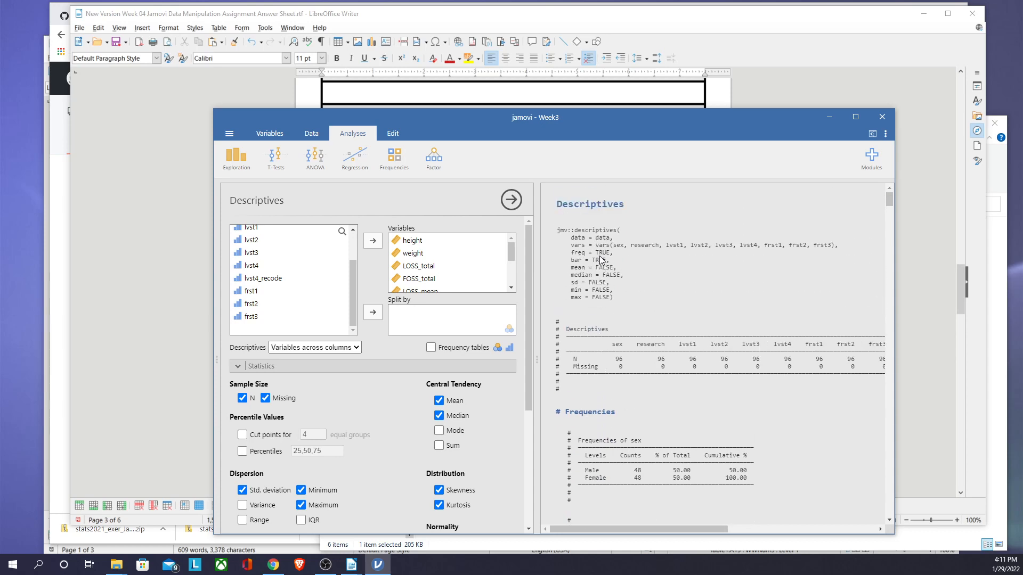
{"action": "scroll", "coordinate": [600, 259], "scroll_direction": "down", "scroll_amount": 12}
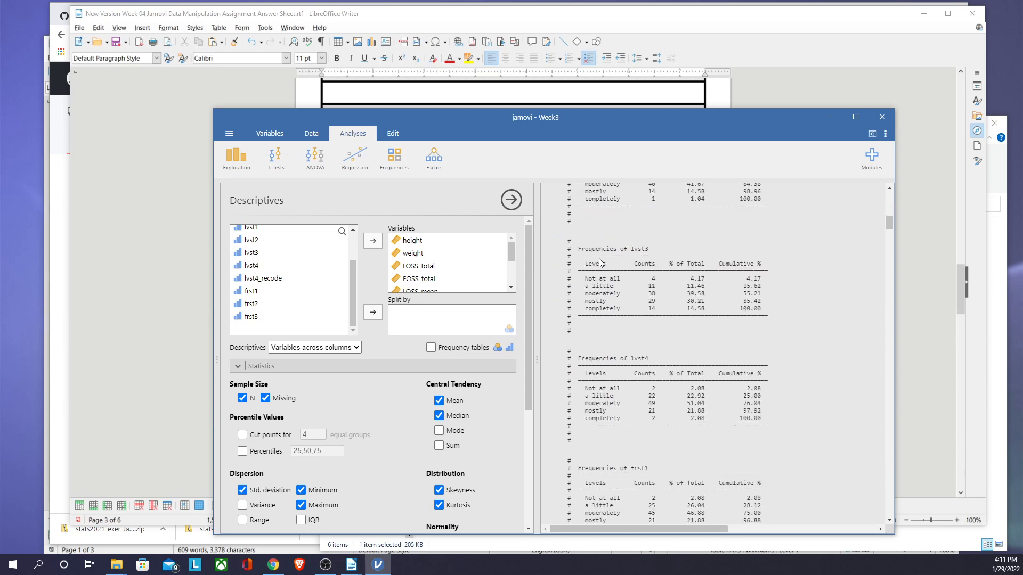
{"action": "scroll", "coordinate": [599, 258], "scroll_direction": "down", "scroll_amount": 10}
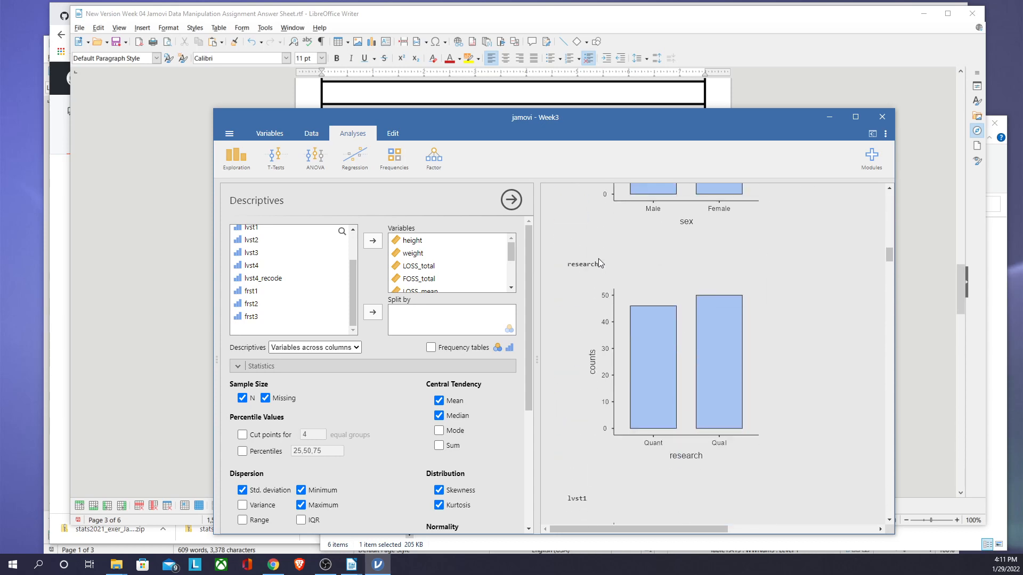
{"action": "scroll", "coordinate": [597, 259], "scroll_direction": "down", "scroll_amount": 10}
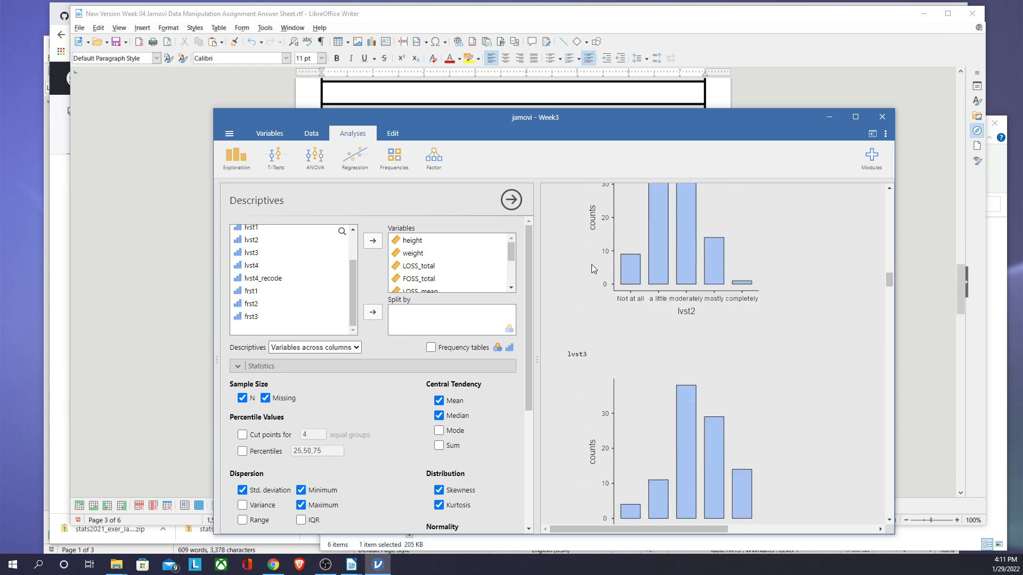
{"action": "scroll", "coordinate": [591, 264], "scroll_direction": "down", "scroll_amount": 10}
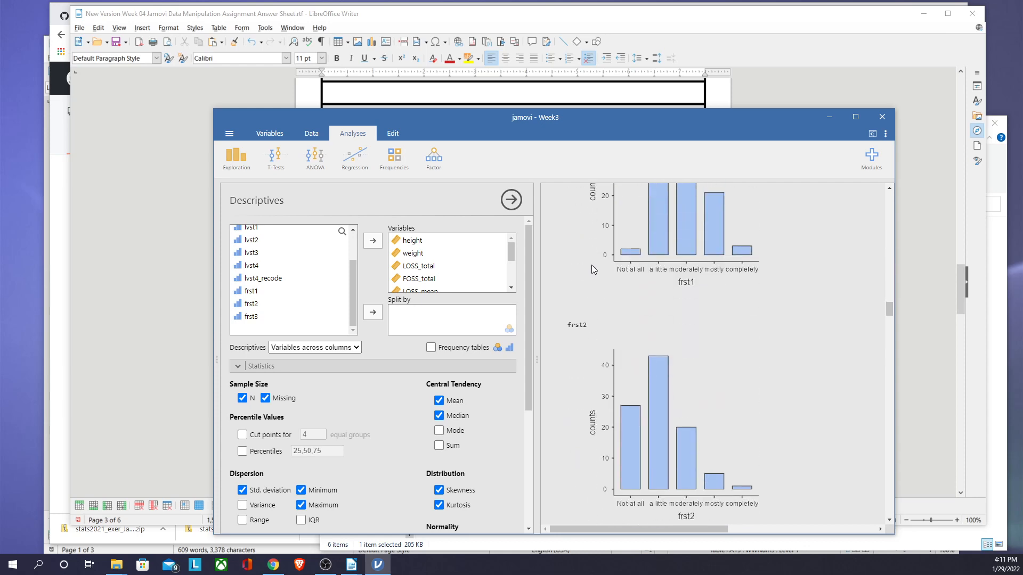
Examine the R code, statistics table, histograms and box plots of the continuous variables' Descriptives analysis
{"action": "scroll", "coordinate": [591, 267], "scroll_direction": "down", "scroll_amount": 4}
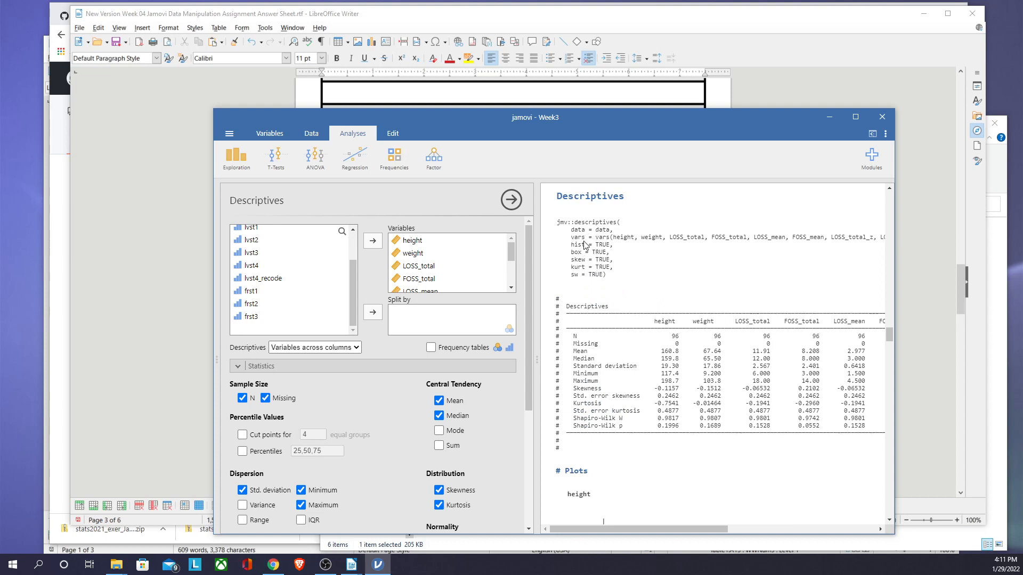
{"action": "scroll", "coordinate": [629, 301], "scroll_direction": "down", "scroll_amount": 3}
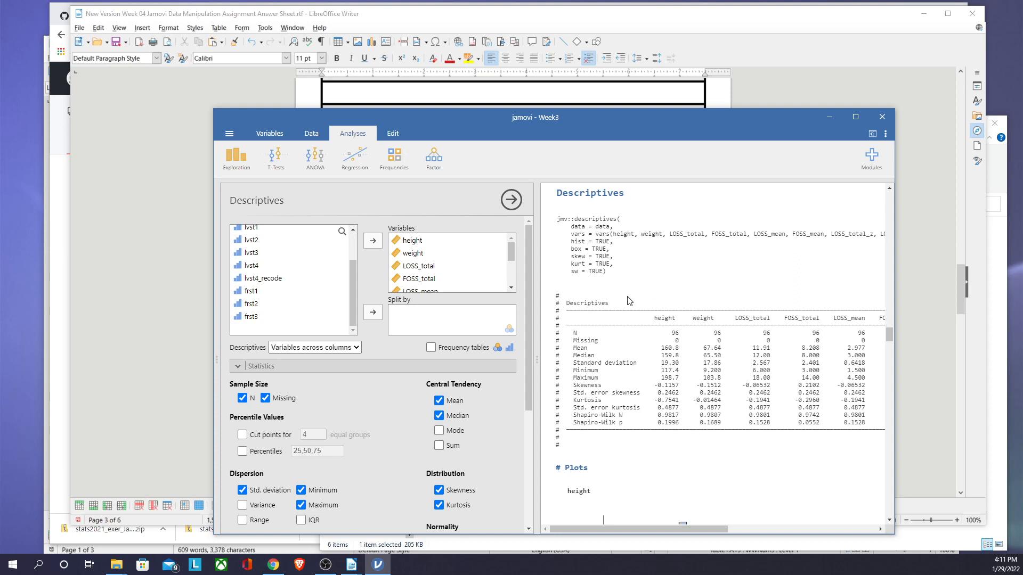
{"action": "scroll", "coordinate": [627, 302], "scroll_direction": "down", "scroll_amount": 1}
{"action": "scroll", "coordinate": [623, 309], "scroll_direction": "down", "scroll_amount": 12}
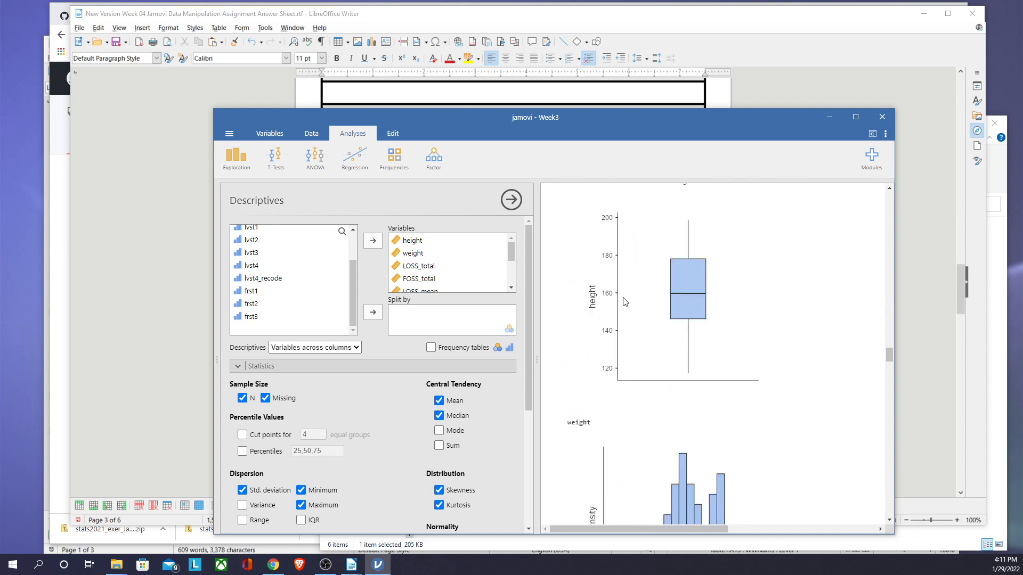
{"action": "scroll", "coordinate": [614, 319], "scroll_direction": "down", "scroll_amount": 8}
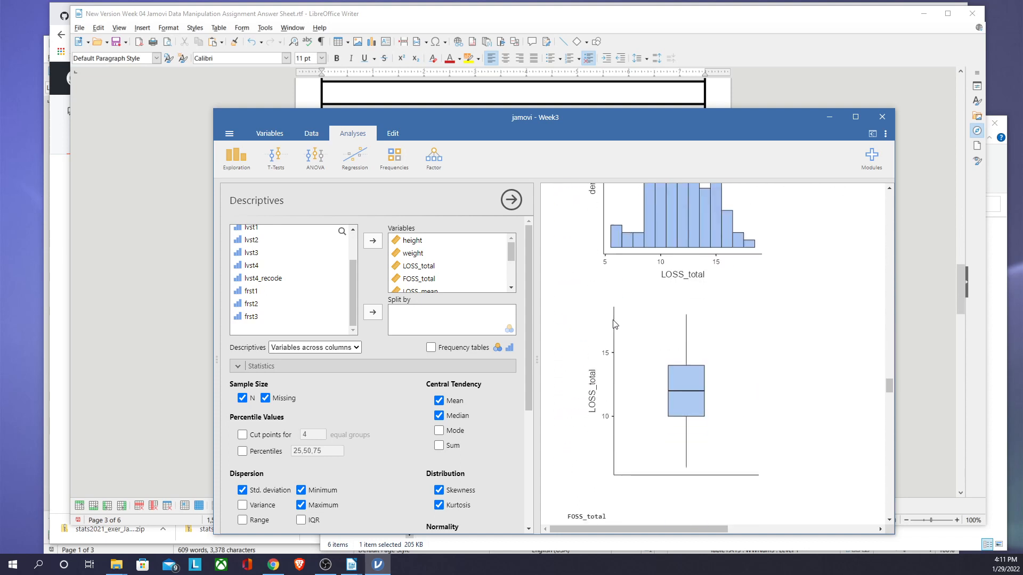
{"action": "scroll", "coordinate": [613, 327], "scroll_direction": "down", "scroll_amount": 8}
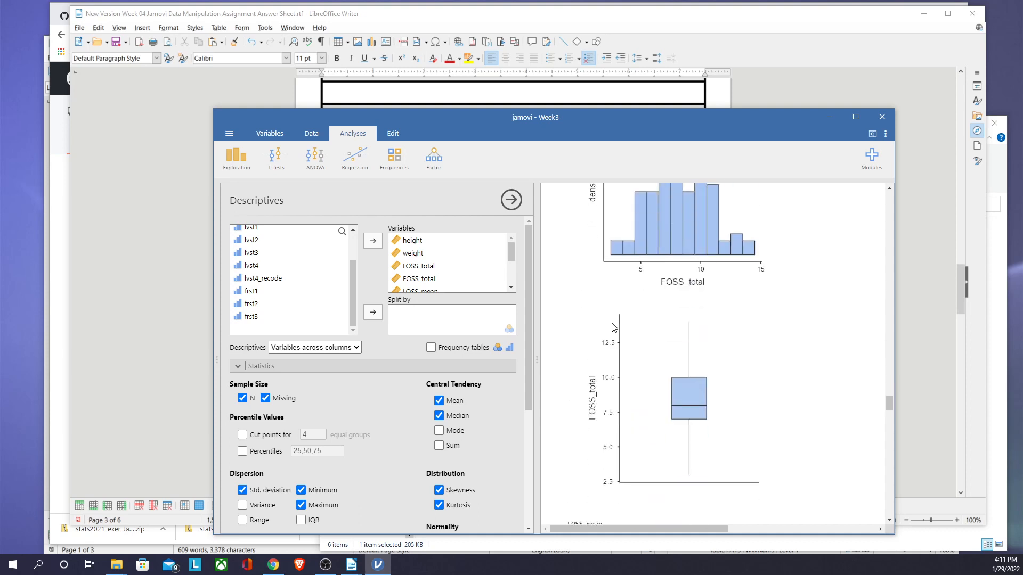
{"action": "scroll", "coordinate": [609, 341], "scroll_direction": "down", "scroll_amount": 8}
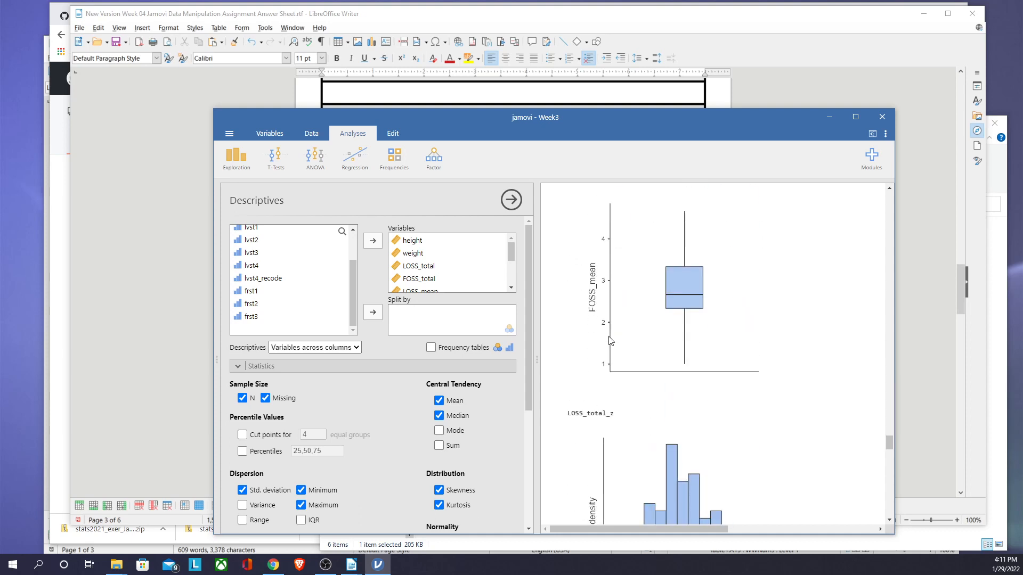
{"action": "scroll", "coordinate": [584, 339], "scroll_direction": "down", "scroll_amount": 3}
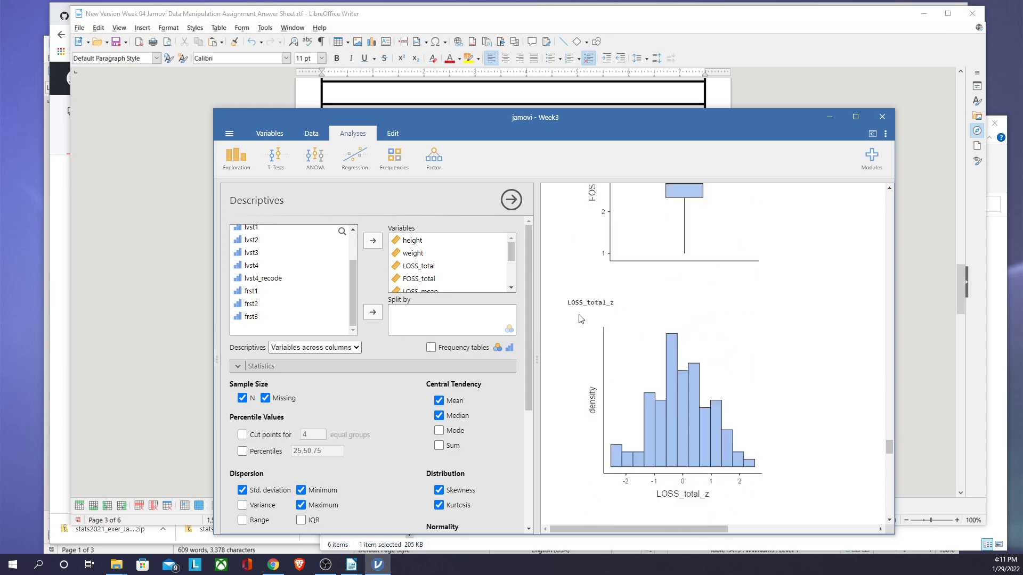
{"action": "scroll", "coordinate": [583, 320], "scroll_direction": "up", "scroll_amount": 10}
{"action": "scroll", "coordinate": [583, 314], "scroll_direction": "up", "scroll_amount": 15}
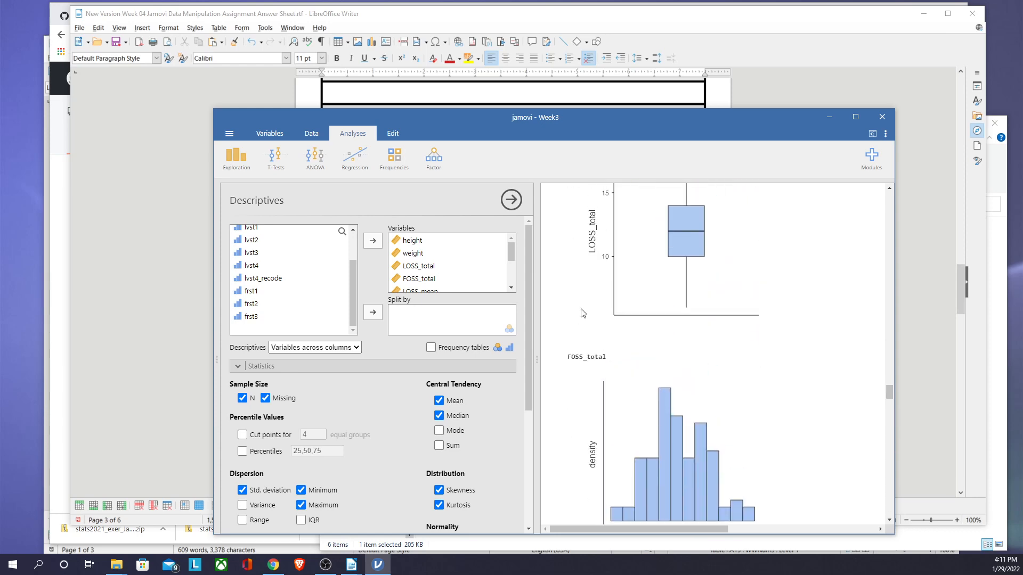
{"action": "scroll", "coordinate": [584, 313], "scroll_direction": "up", "scroll_amount": 5}
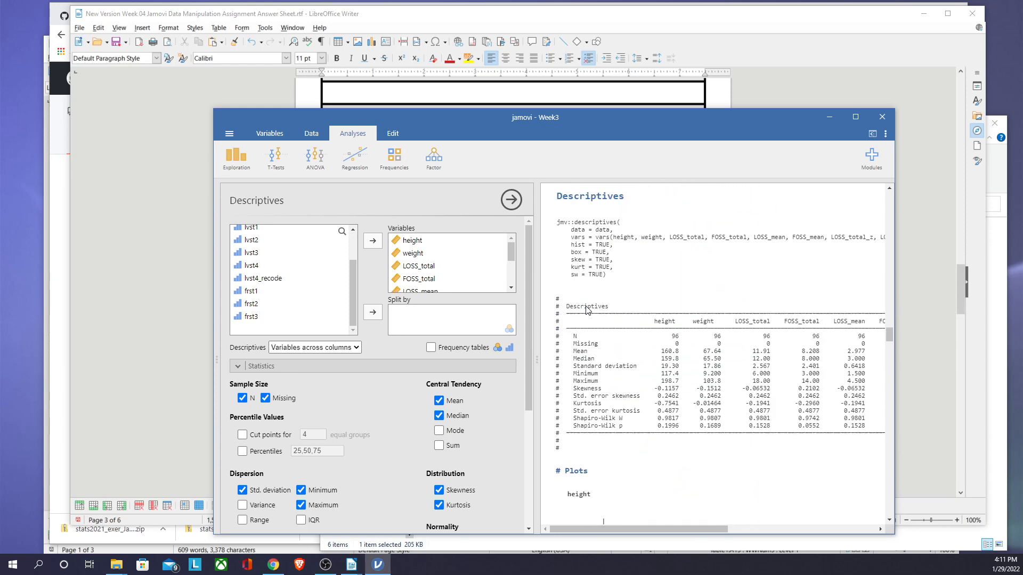
{"action": "scroll", "coordinate": [586, 309], "scroll_direction": "up", "scroll_amount": 3}
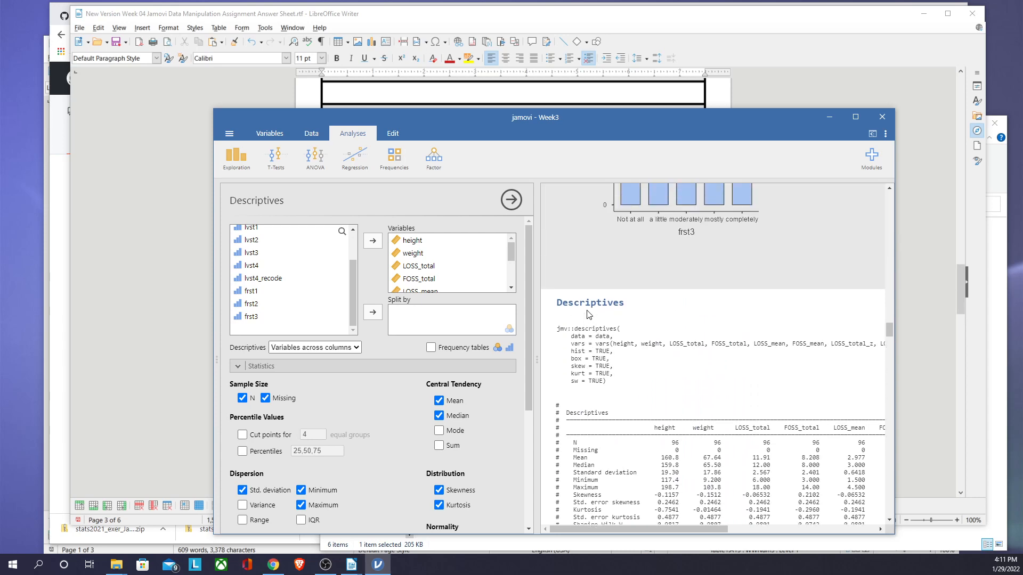
Check instructions 23 and 24 in the answer sheet, and open Week04DataManipulationAssignment.Rmd from the assignment folder in RStudio
{"action": "left_click", "coordinate": [164, 102]}
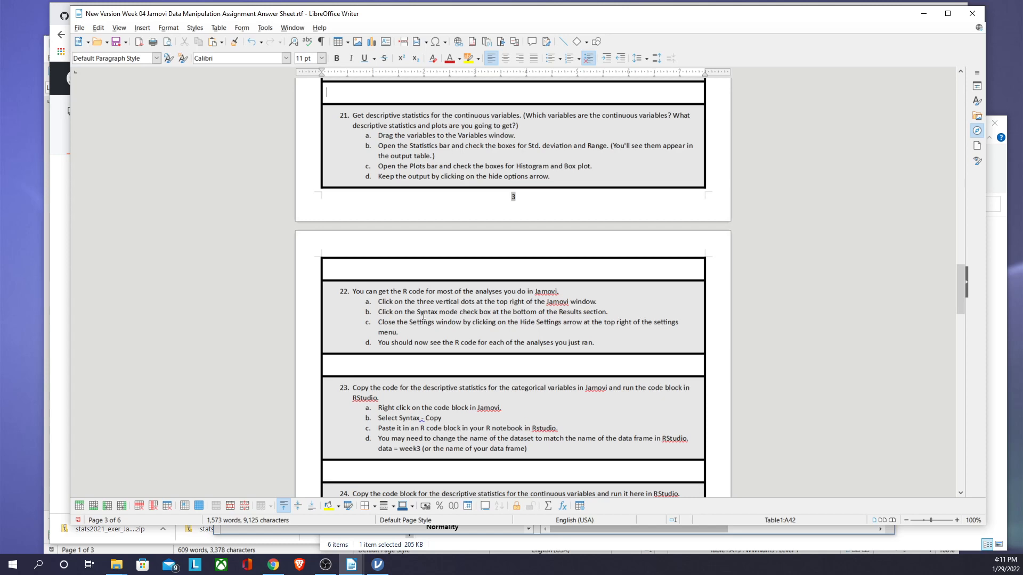
{"action": "scroll", "coordinate": [423, 315], "scroll_direction": "down", "scroll_amount": 3}
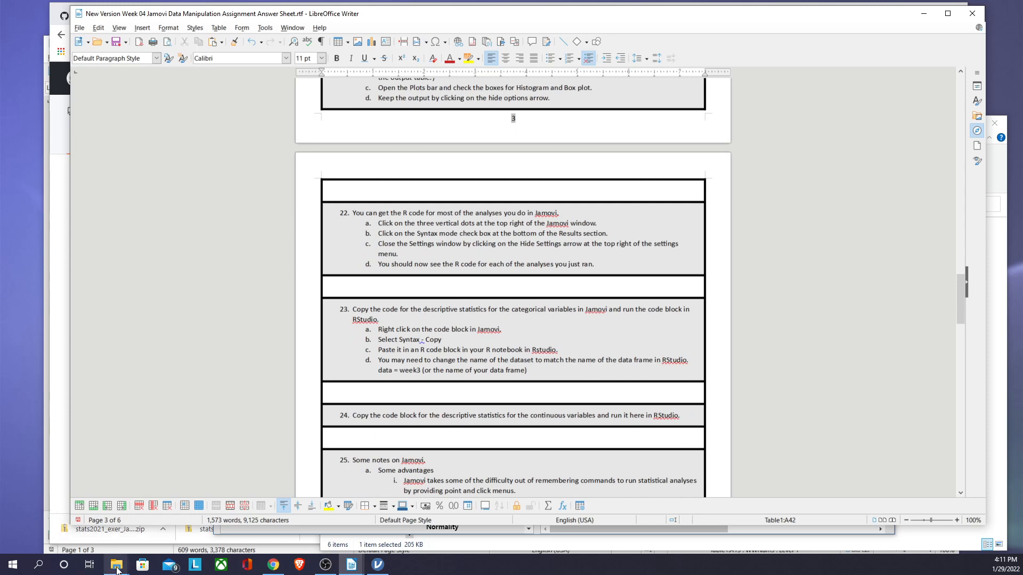
{"action": "mouse_move", "coordinate": [116, 565]}
{"action": "left_click", "coordinate": [149, 540]}
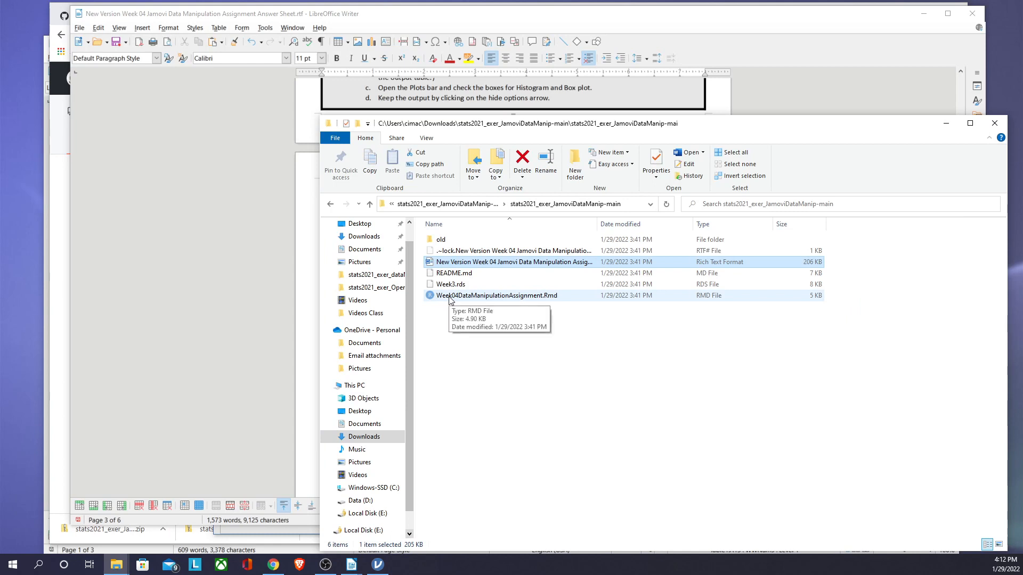
{"action": "right_click", "coordinate": [448, 299]}
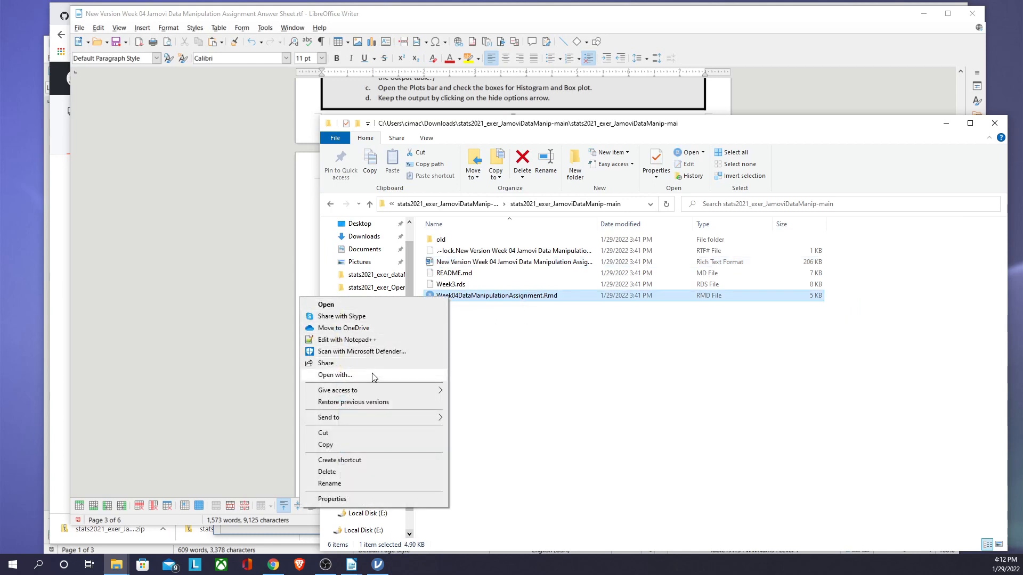
{"action": "left_click", "coordinate": [389, 376]}
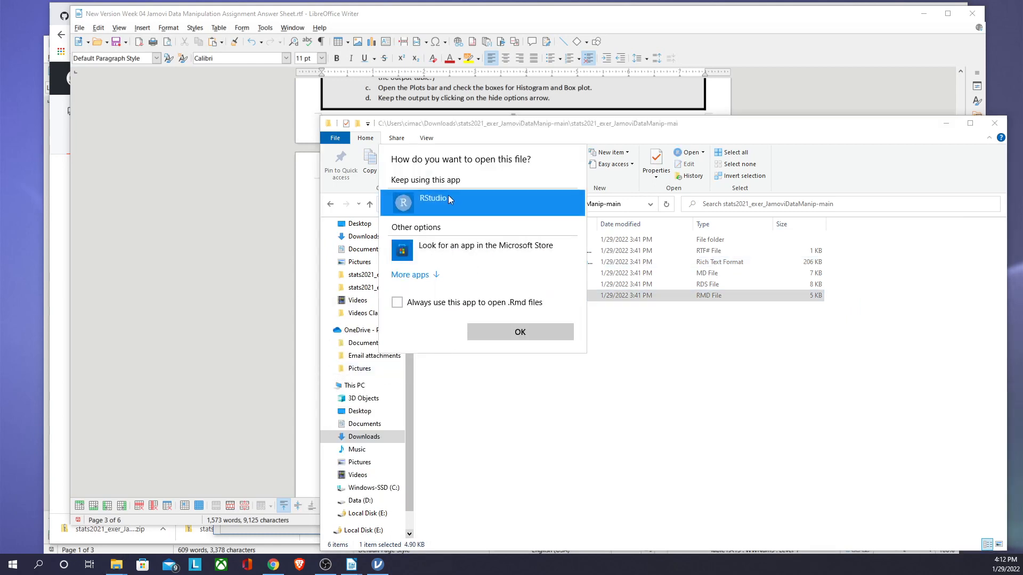
{"action": "left_click", "coordinate": [497, 333]}
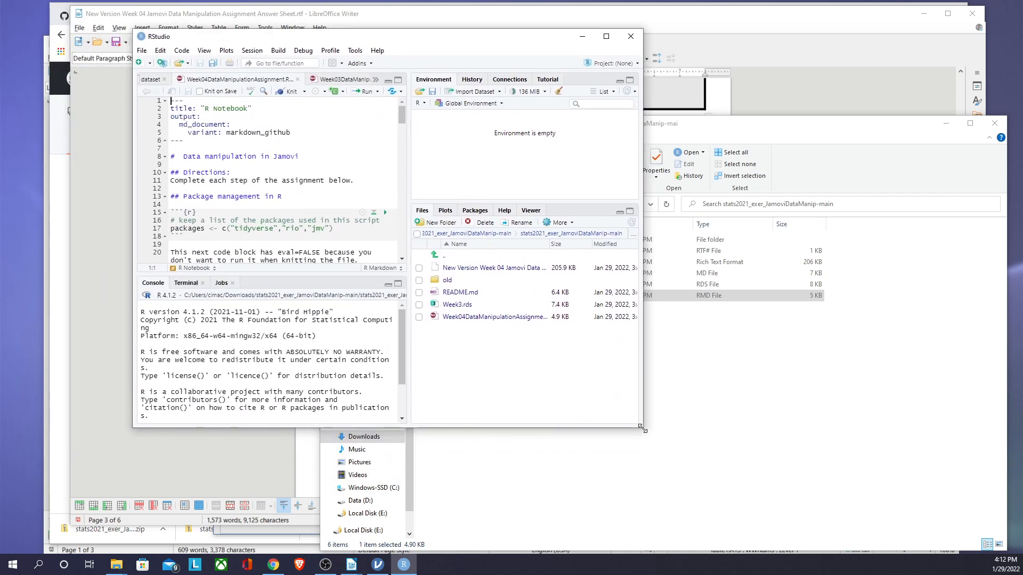
Enlarge the RStudio window and run the package chunks that list, install and load tidyverse, rio and jmv
{"action": "left_click_drag", "start_coordinate": [637, 430], "coordinate": [913, 507]}
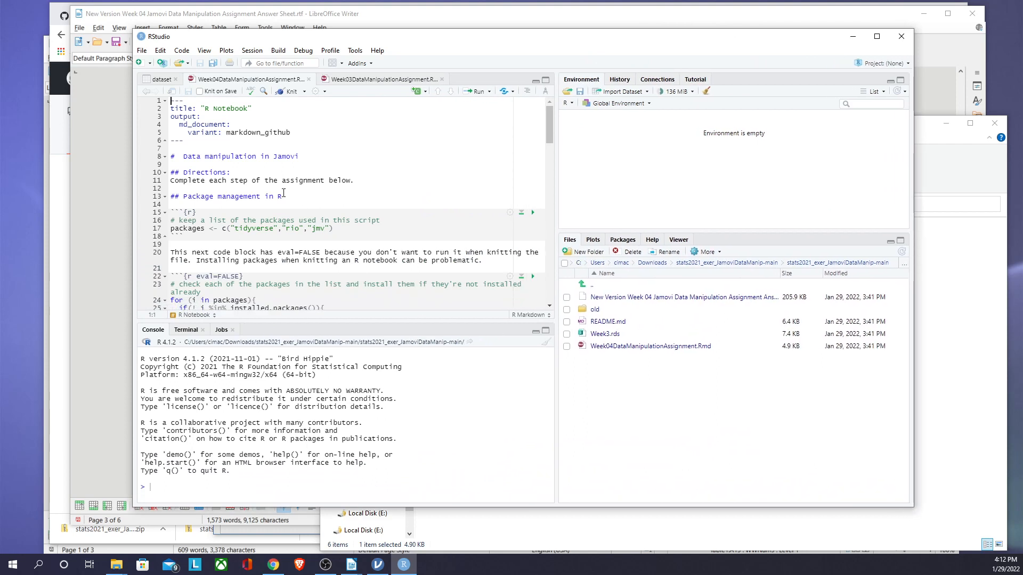
{"action": "left_click", "coordinate": [532, 212]}
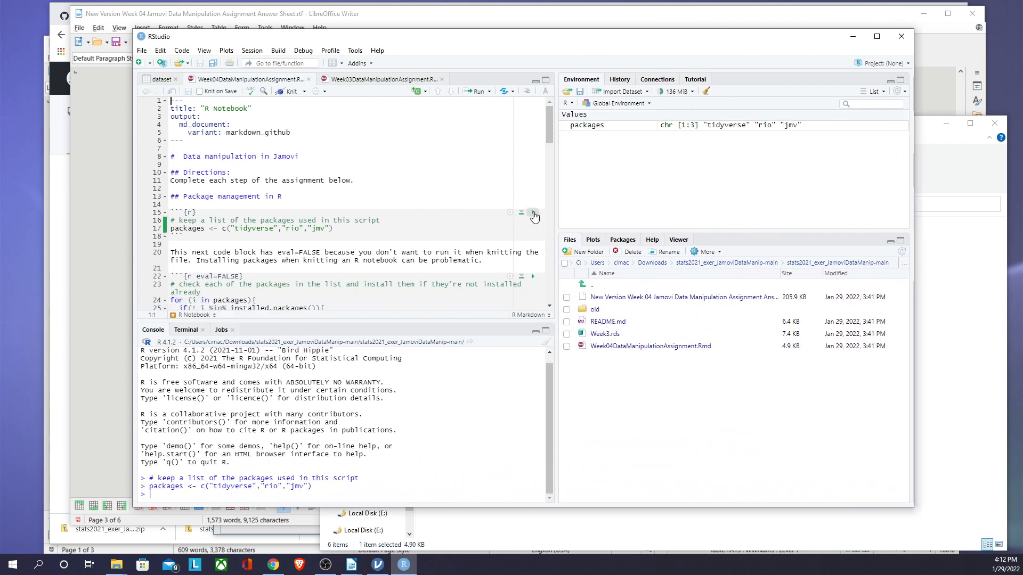
{"action": "scroll", "coordinate": [511, 227], "scroll_direction": "down", "scroll_amount": 3}
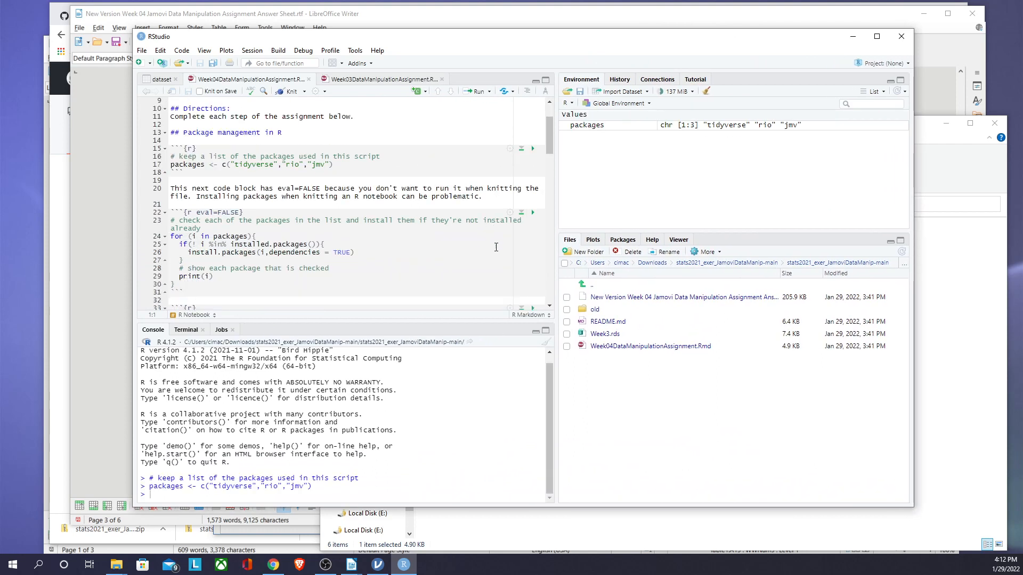
{"action": "left_click", "coordinate": [532, 214]}
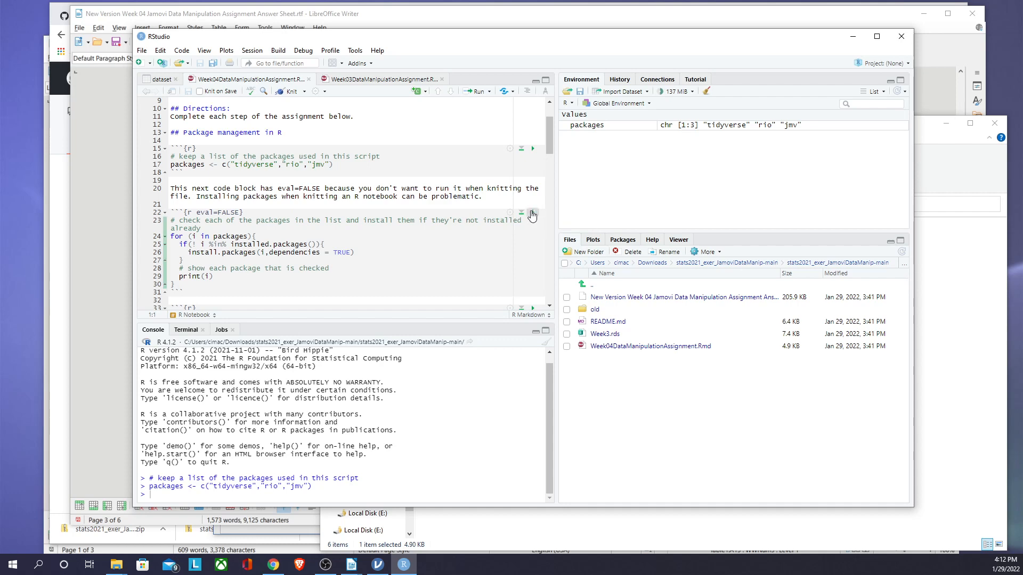
{"action": "scroll", "coordinate": [327, 221], "scroll_direction": "down", "scroll_amount": 3}
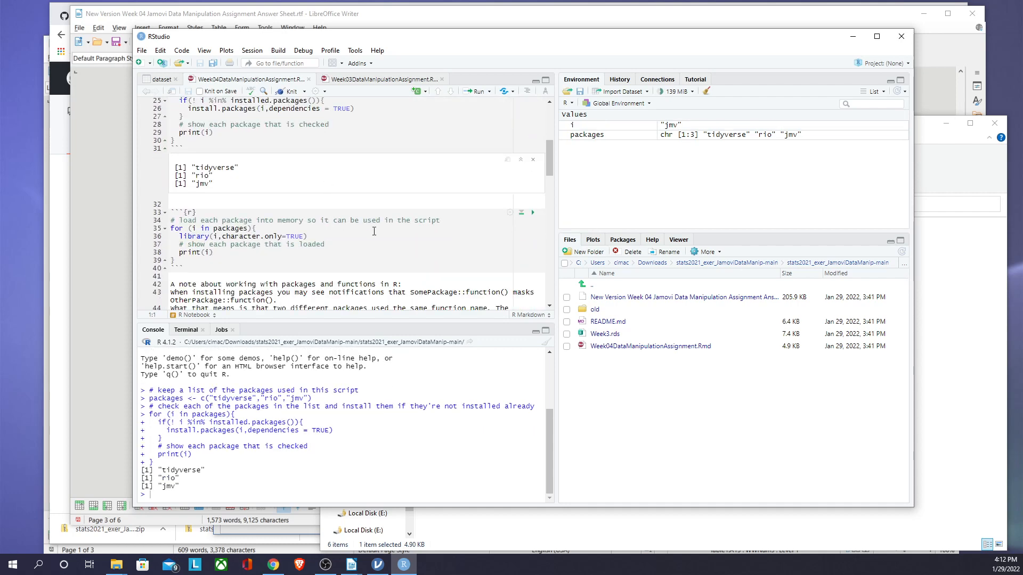
{"action": "left_click", "coordinate": [532, 213]}
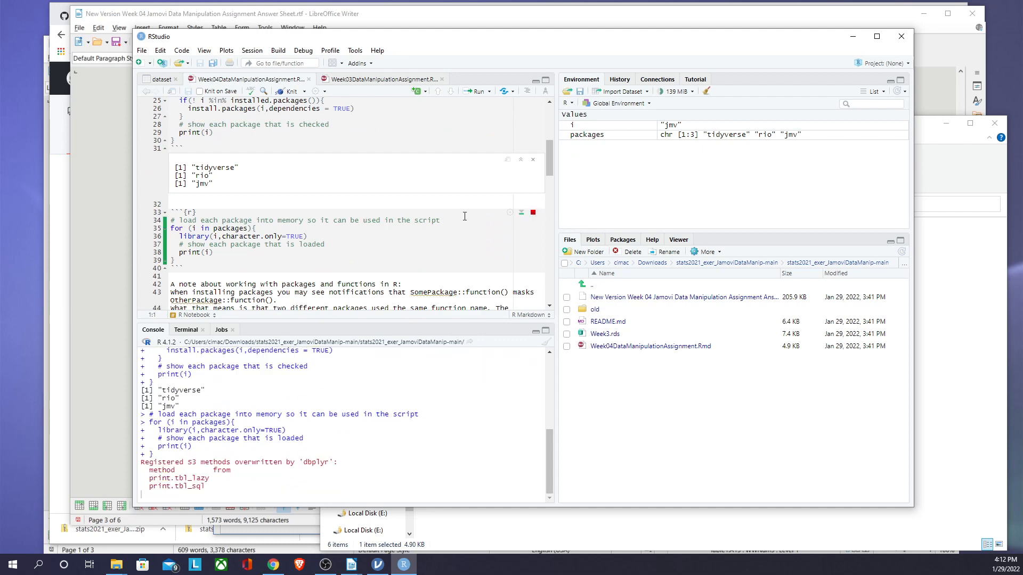
Run the chunk under "Open data file" that imports Week3.rds into the dataset data frame
{"action": "scroll", "coordinate": [312, 233], "scroll_direction": "down", "scroll_amount": 6}
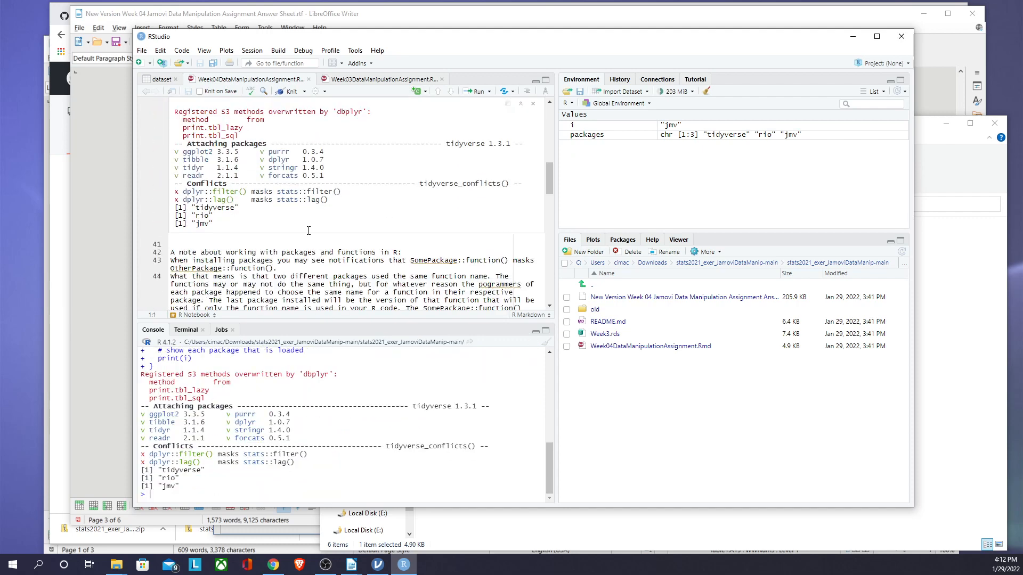
{"action": "scroll", "coordinate": [308, 230], "scroll_direction": "down", "scroll_amount": 3}
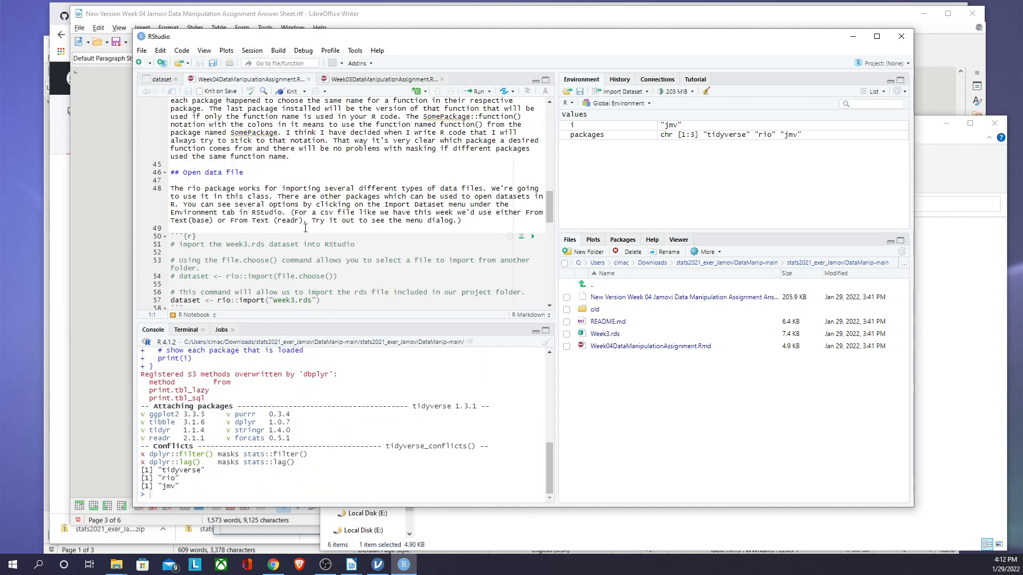
{"action": "scroll", "coordinate": [306, 228], "scroll_direction": "down", "scroll_amount": 1}
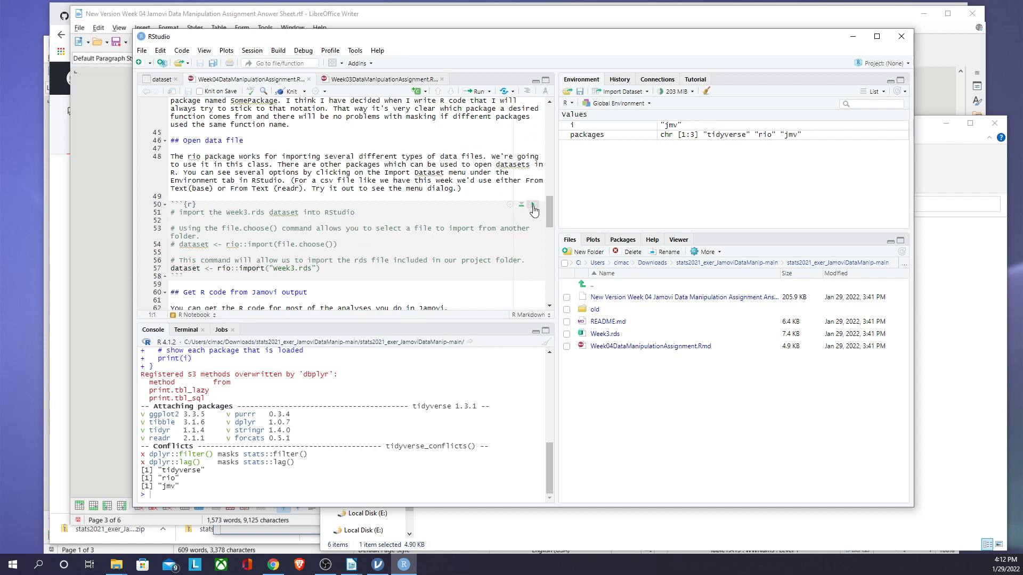
{"action": "left_click", "coordinate": [533, 205]}
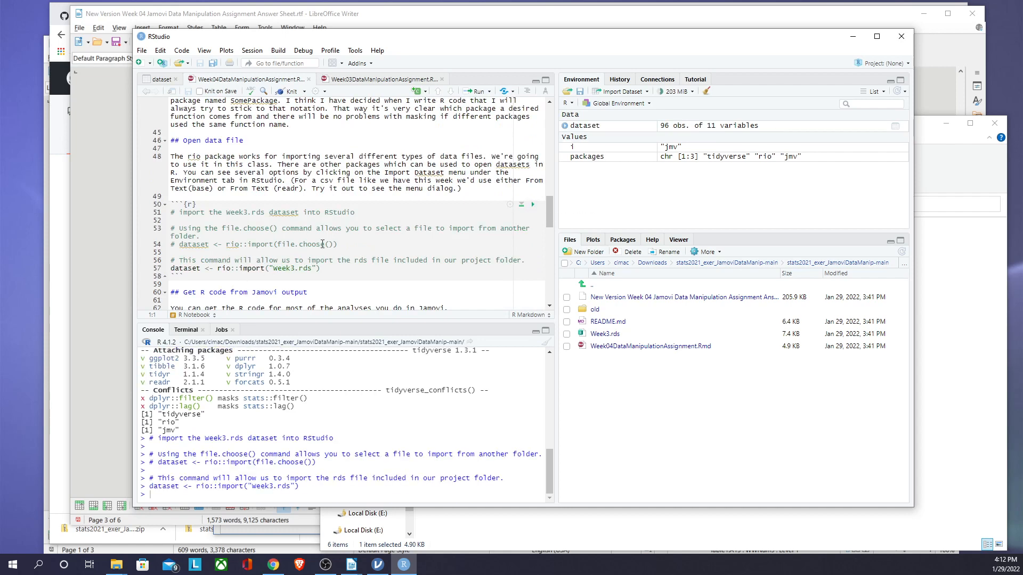
Read the notebook's instructions for running jamovi code, then switch to jamovi and copy the syntax of the categorical variables' Descriptives
{"action": "scroll", "coordinate": [322, 244], "scroll_direction": "down", "scroll_amount": 5}
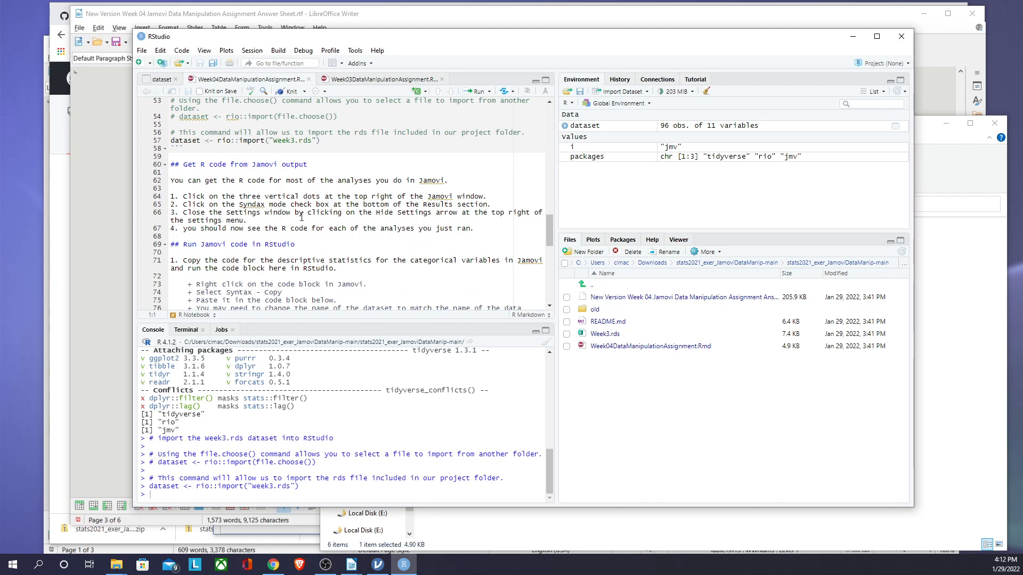
{"action": "scroll", "coordinate": [301, 217], "scroll_direction": "down", "scroll_amount": 3}
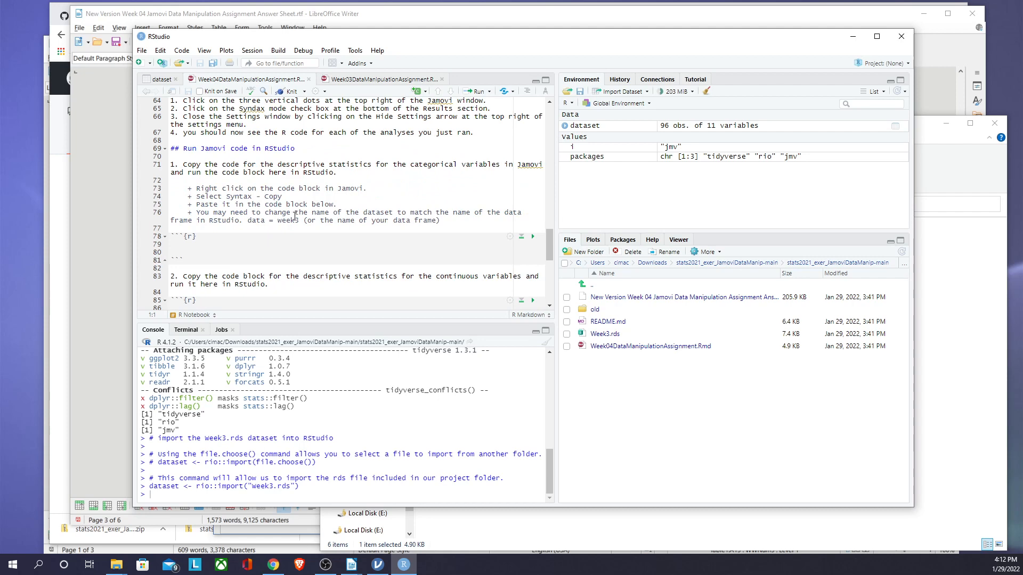
{"action": "scroll", "coordinate": [294, 217], "scroll_direction": "down", "scroll_amount": 1}
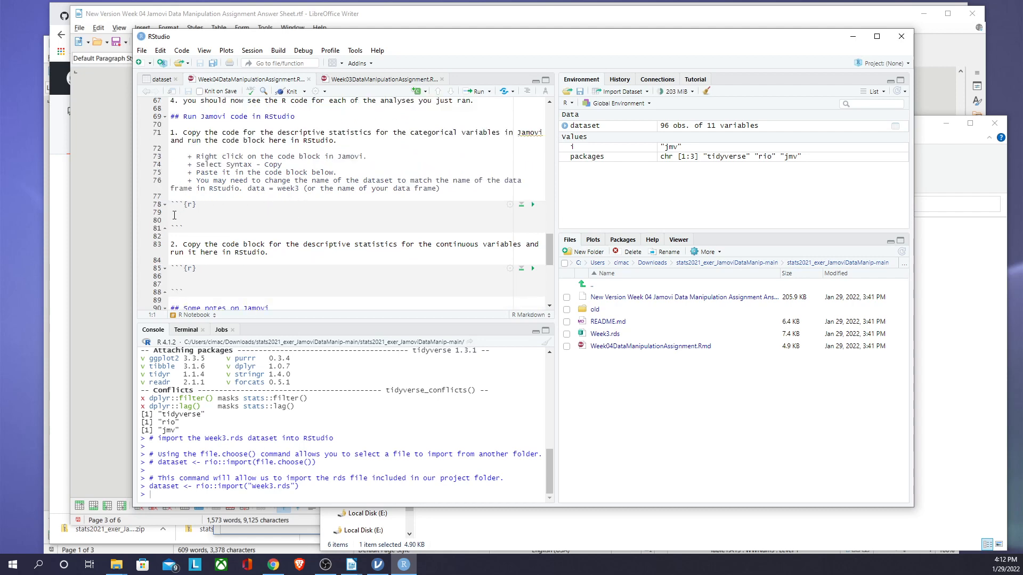
{"action": "left_click", "coordinate": [933, 158]}
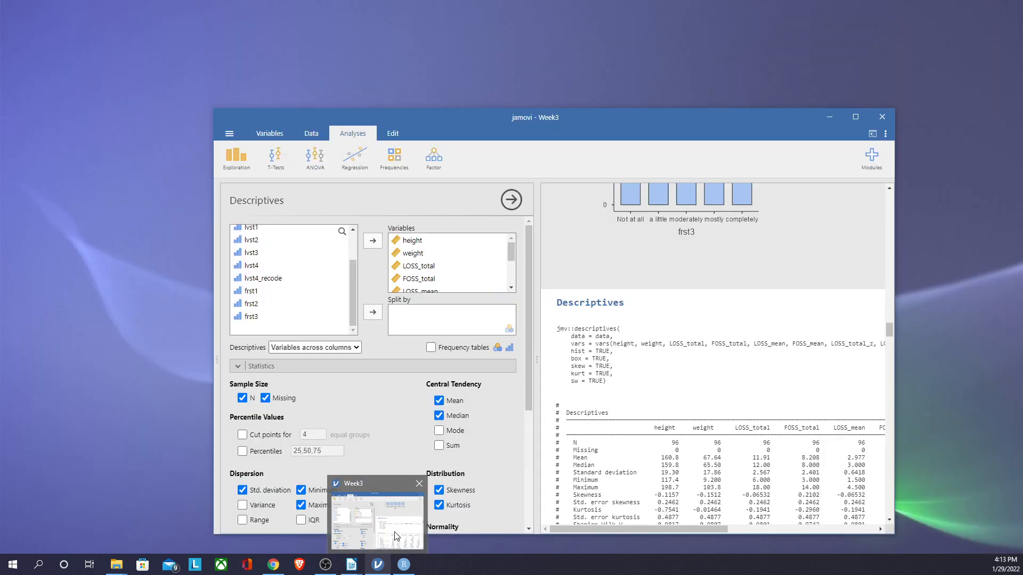
{"action": "left_click", "coordinate": [389, 548]}
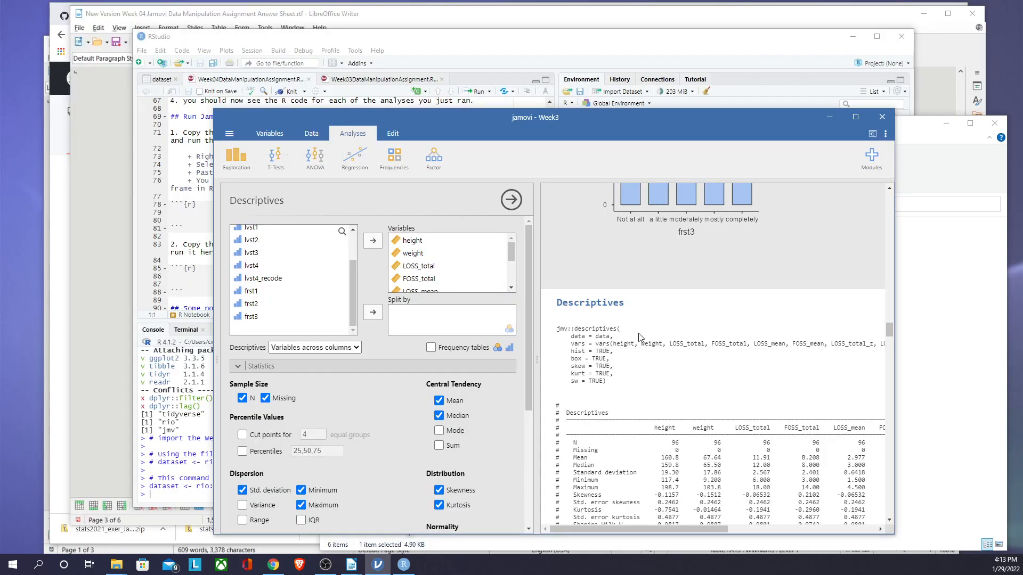
{"action": "left_click_drag", "start_coordinate": [891, 330], "coordinate": [890, 201]}
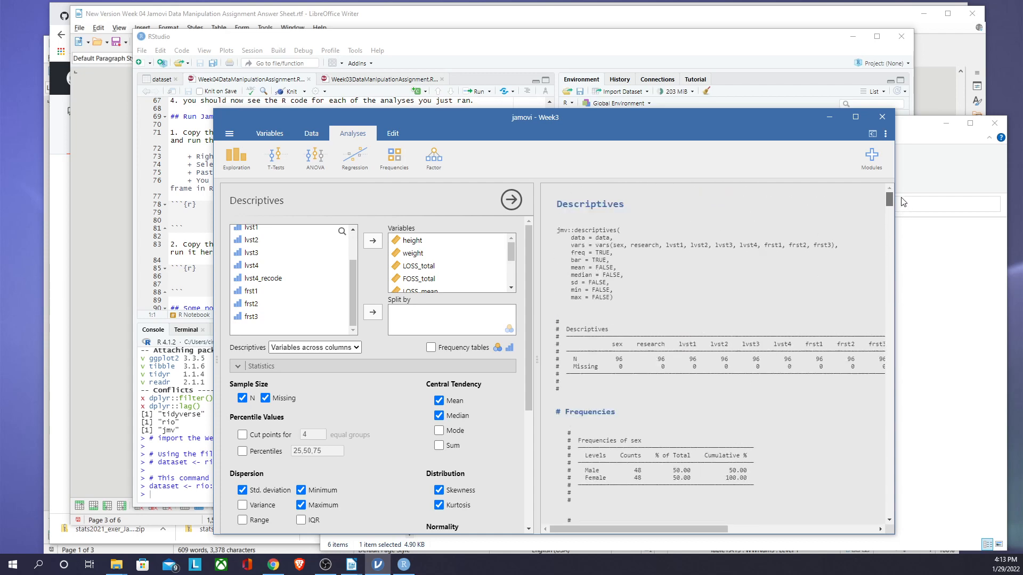
{"action": "left_click", "coordinate": [555, 228]}
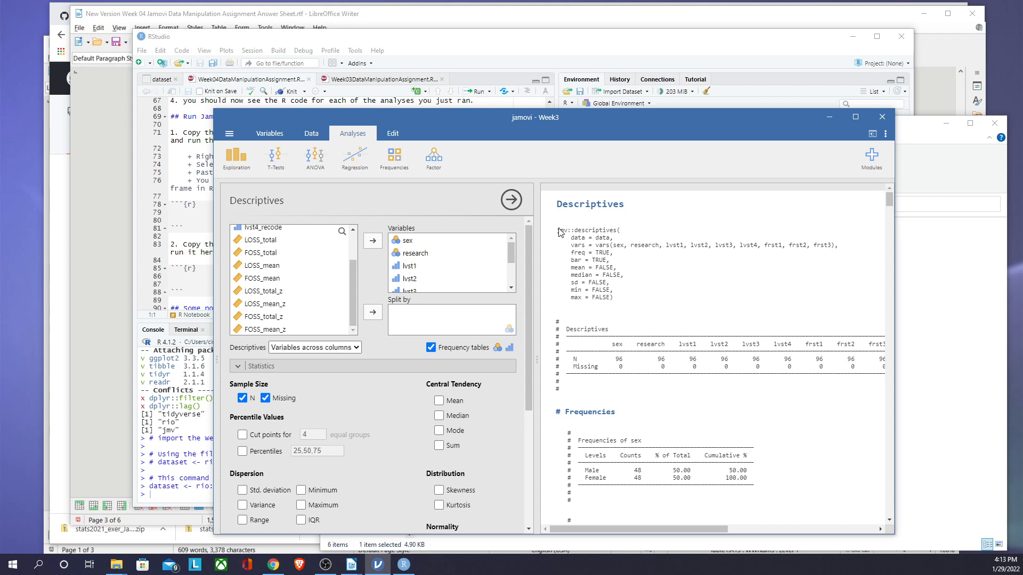
{"action": "right_click", "coordinate": [592, 246]}
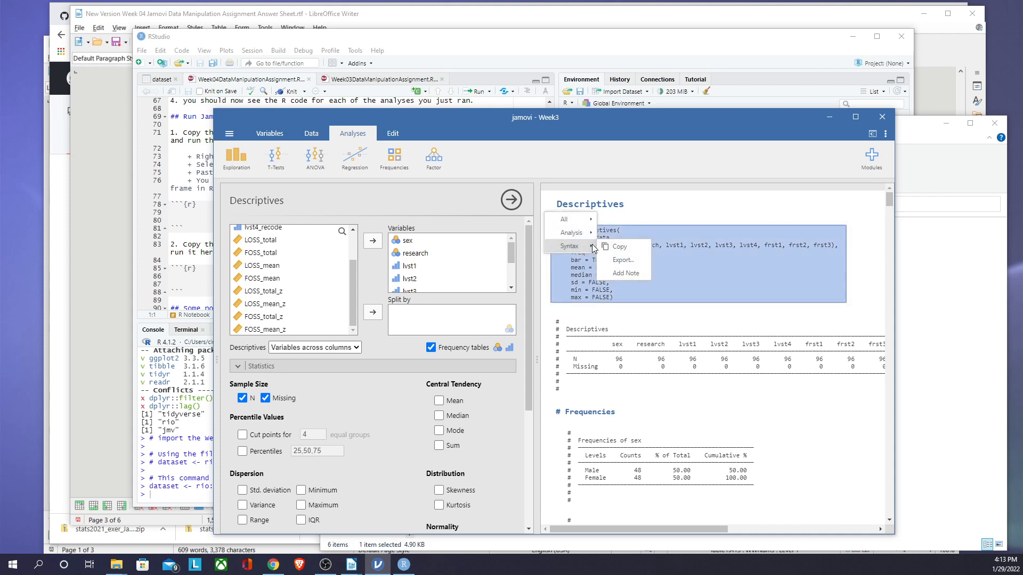
{"action": "left_click", "coordinate": [632, 247]}
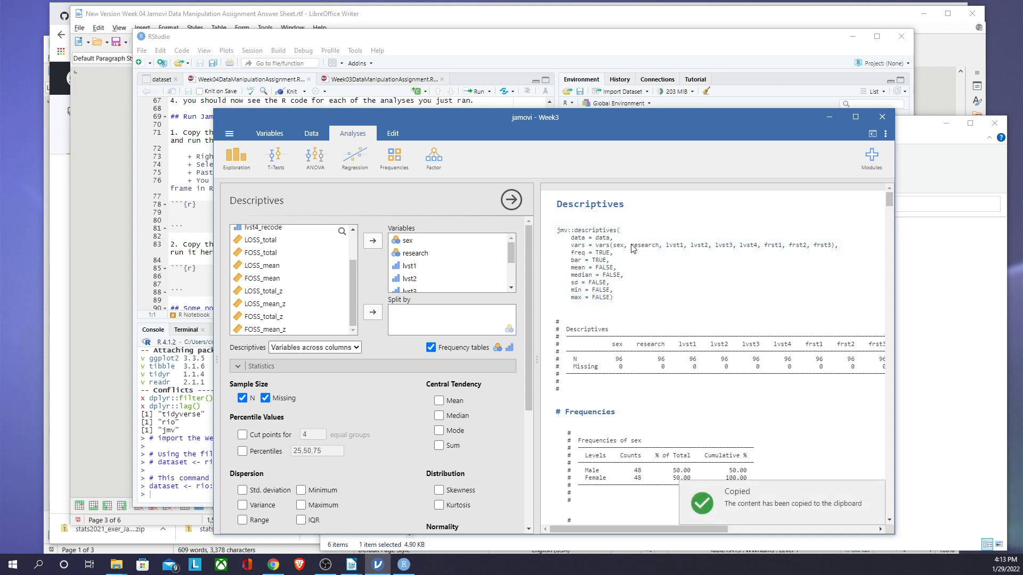
Switch to RStudio, paste the copied jmv::descriptives code into the empty chunk for the categorical variables, and run it
{"action": "left_click", "coordinate": [425, 40]}
{"action": "left_click", "coordinate": [180, 214]}
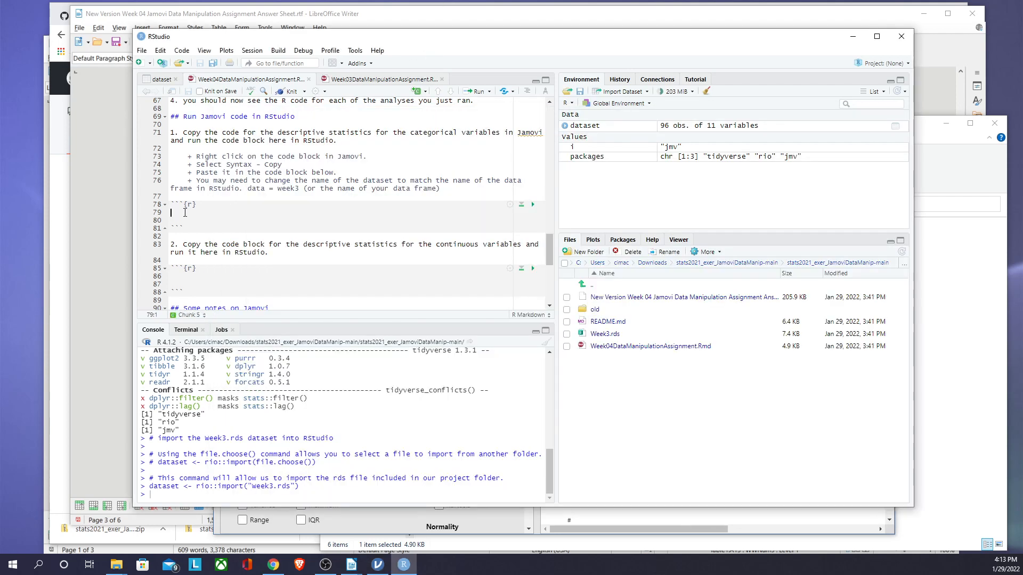
{"action": "right_click", "coordinate": [179, 214]}
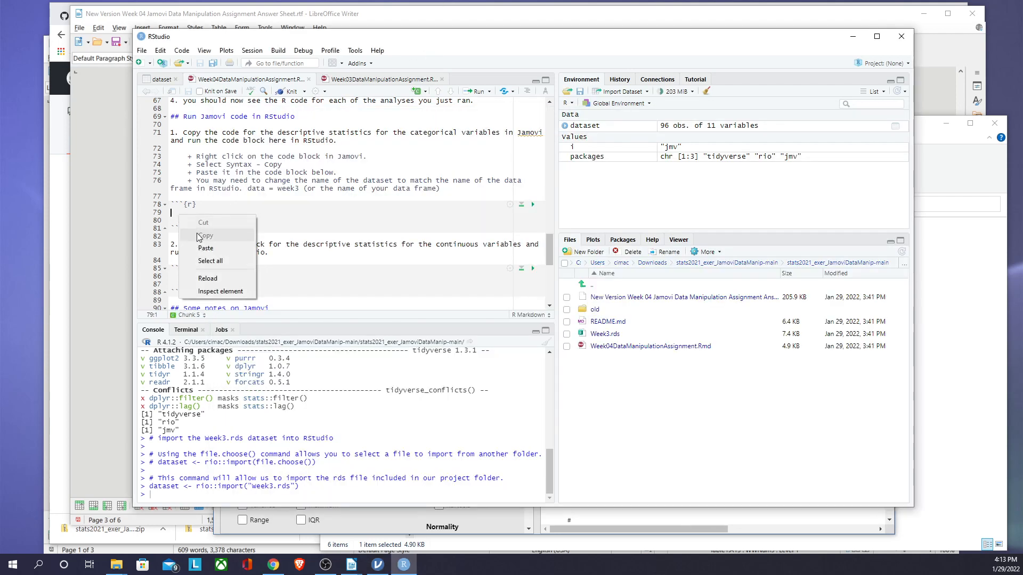
{"action": "left_click", "coordinate": [204, 249]}
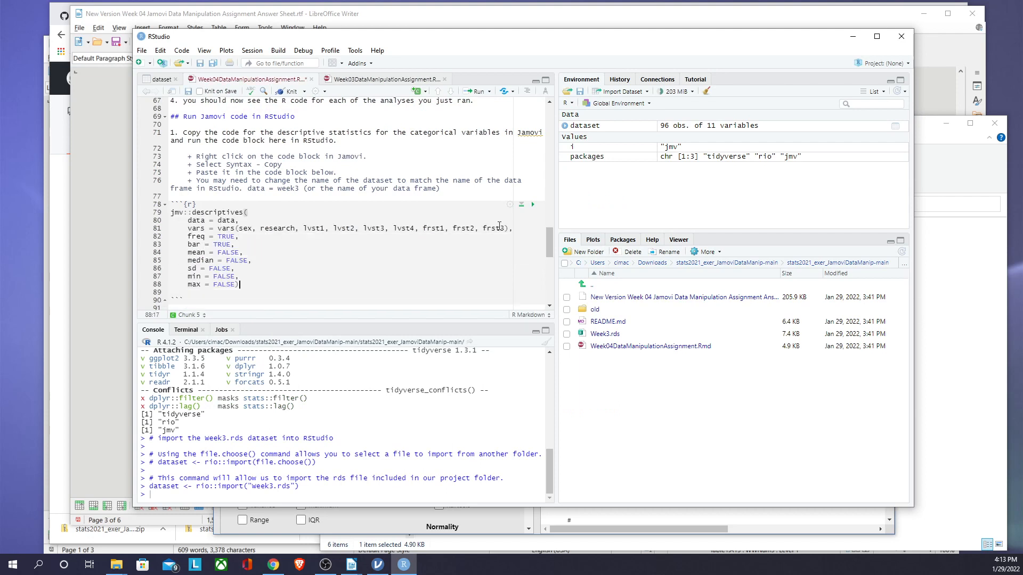
{"action": "left_click", "coordinate": [534, 205]}
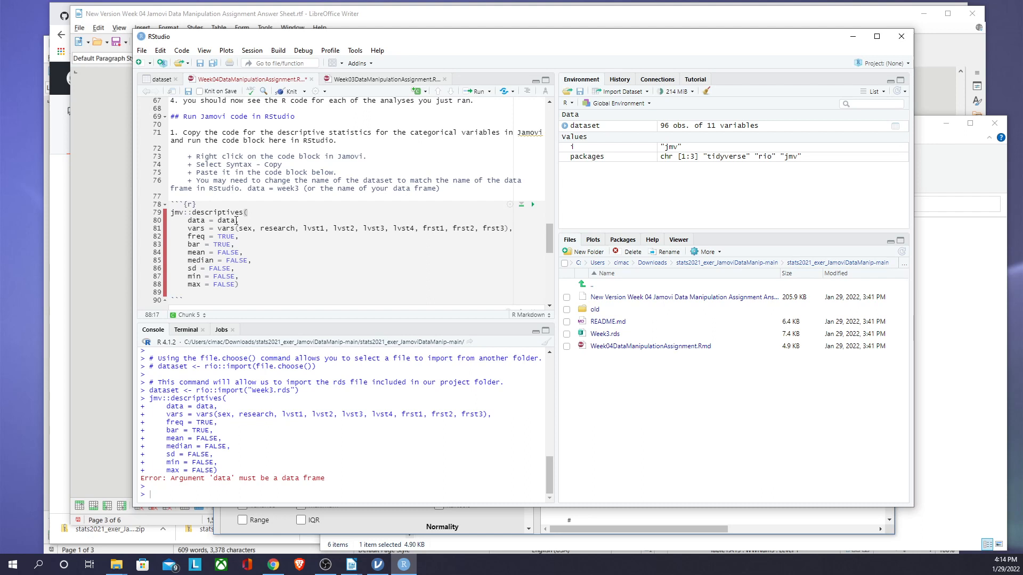
Set the data argument in the categorical descriptives chunk to dataset and run the chunk again
{"action": "left_click", "coordinate": [236, 220]}
{"action": "type", "text": "s"}
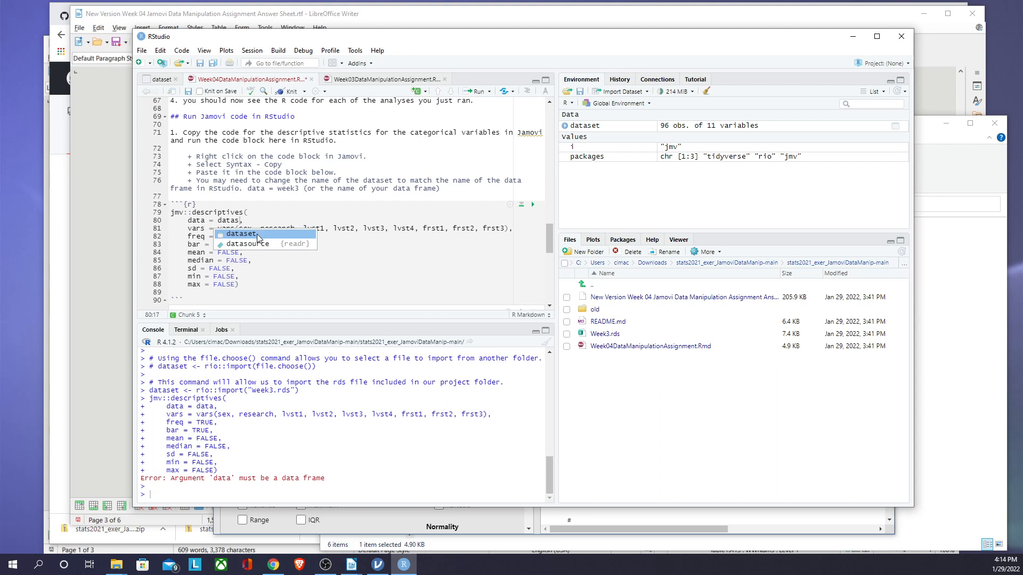
{"action": "left_click", "coordinate": [257, 234]}
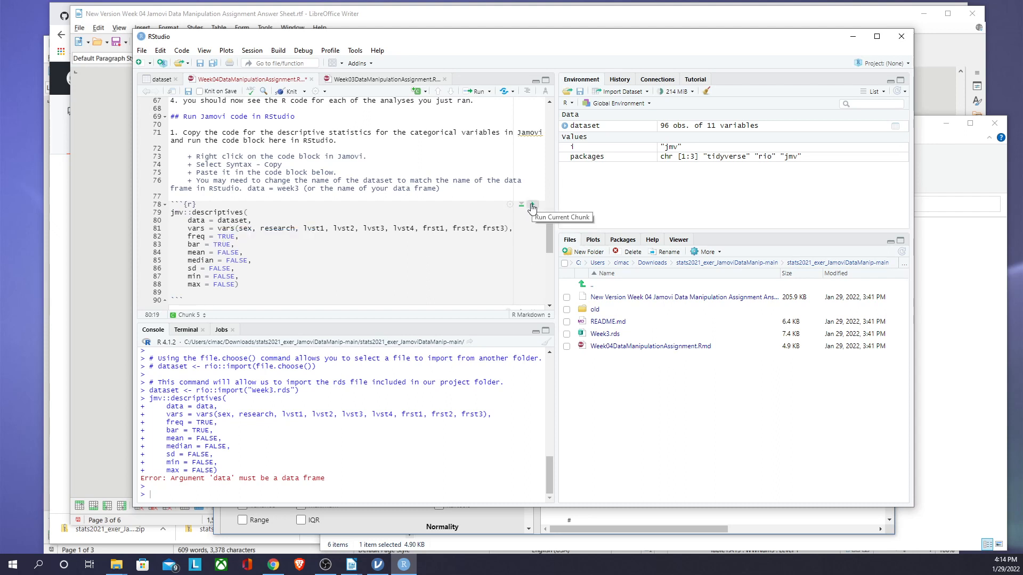
{"action": "left_click", "coordinate": [532, 205]}
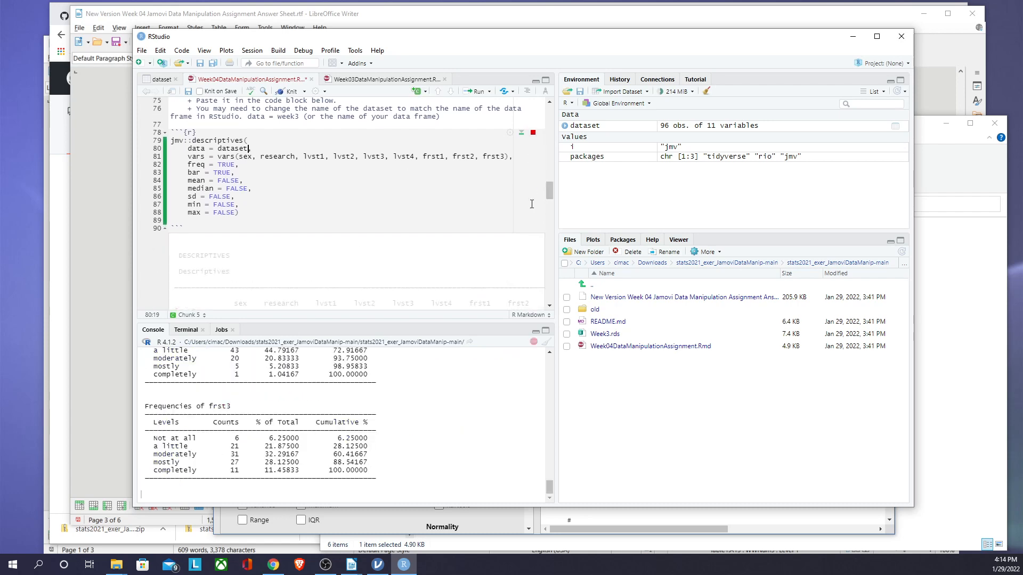
Examine the categorical descriptives chunk's console output, including the frequency tables, and look through its bar plots
{"action": "left_click", "coordinate": [472, 296]}
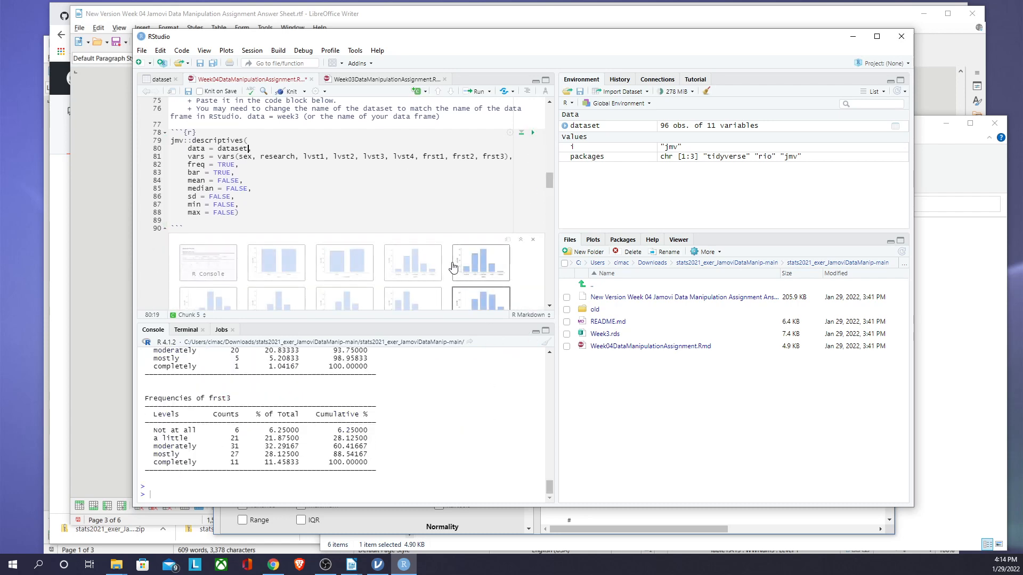
{"action": "left_click", "coordinate": [210, 202]}
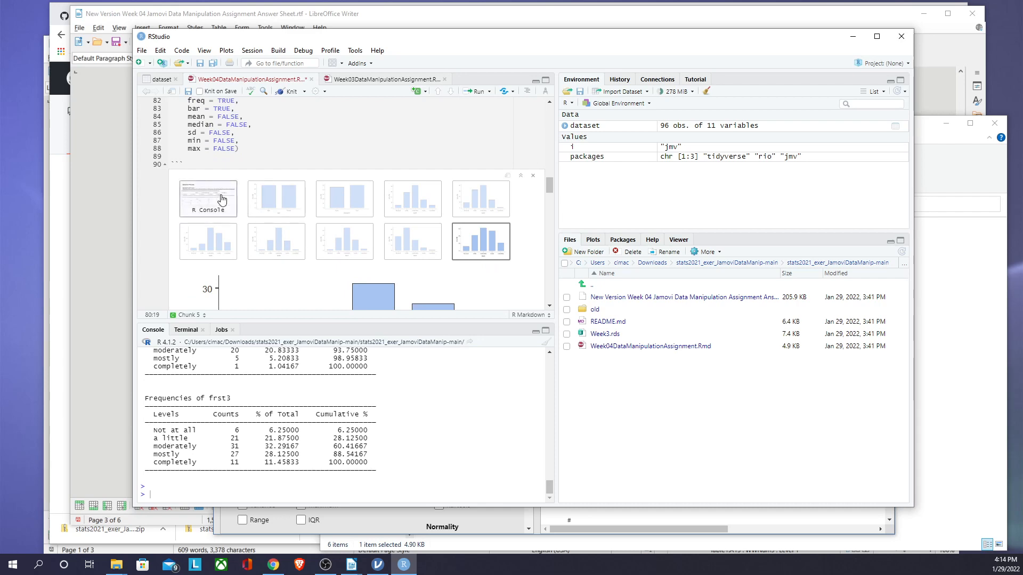
{"action": "scroll", "coordinate": [346, 258], "scroll_direction": "down", "scroll_amount": 4}
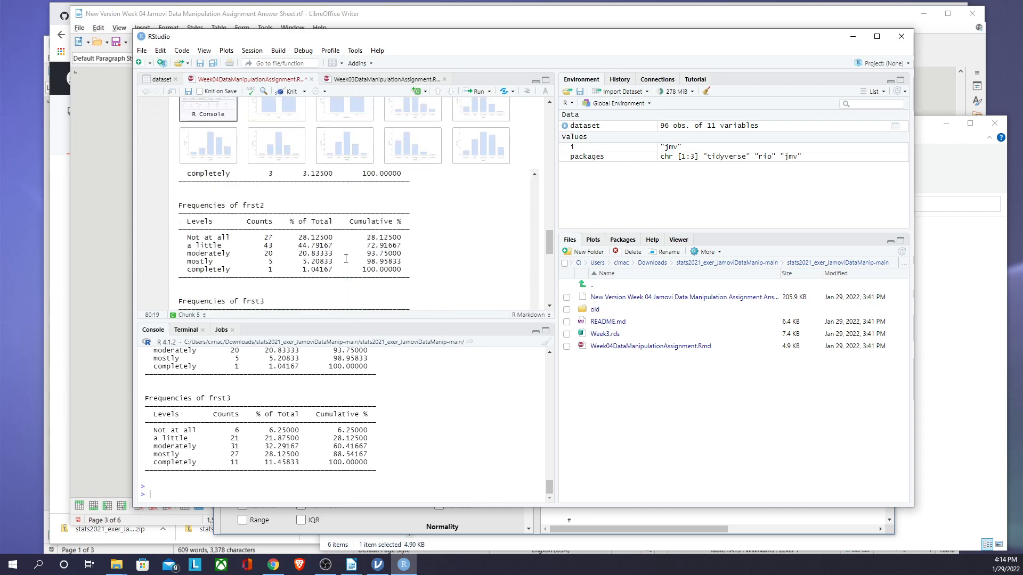
{"action": "scroll", "coordinate": [345, 259], "scroll_direction": "up", "scroll_amount": 4}
{"action": "left_click", "coordinate": [276, 198]}
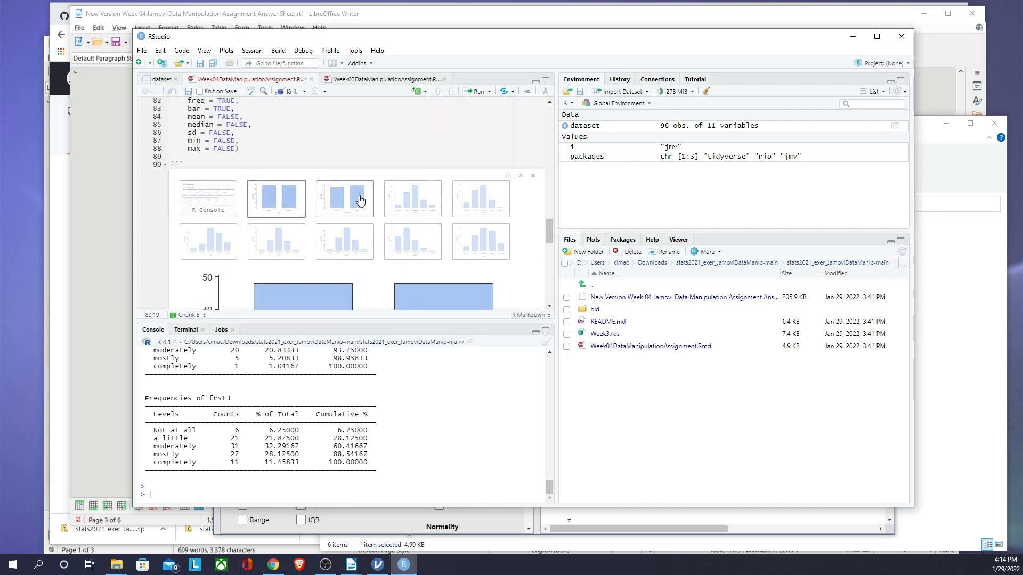
{"action": "left_click", "coordinate": [360, 199]}
{"action": "left_click", "coordinate": [409, 201]}
{"action": "left_click", "coordinate": [472, 201]}
{"action": "left_click", "coordinate": [476, 243]}
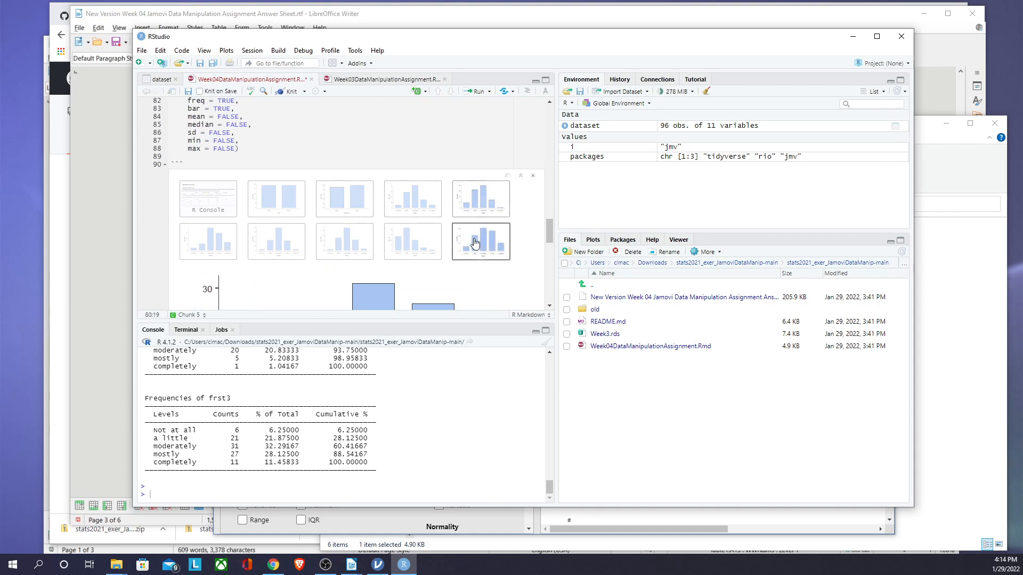
{"action": "left_click", "coordinate": [413, 243]}
{"action": "left_click", "coordinate": [354, 241]}
{"action": "left_click", "coordinate": [279, 238]}
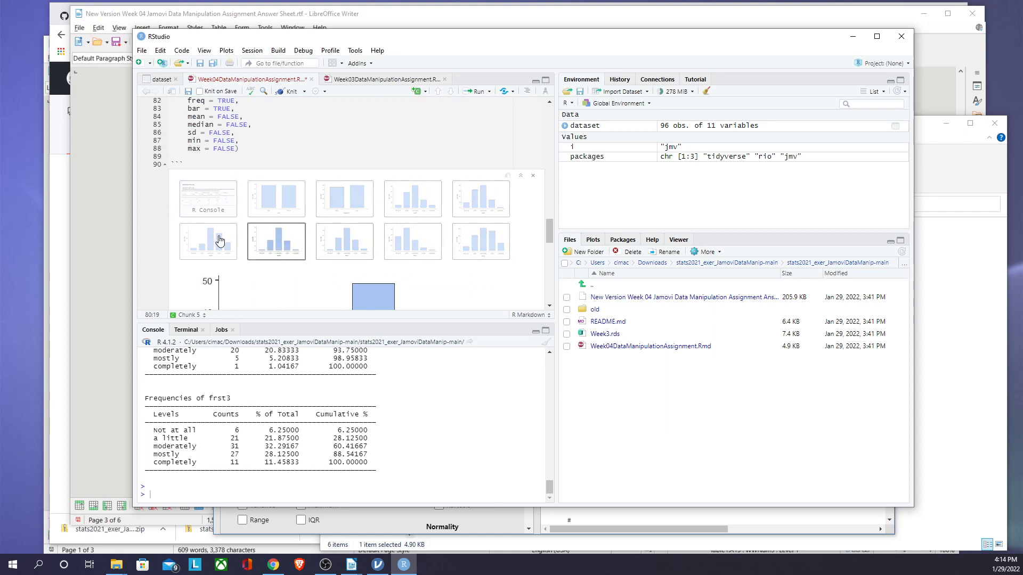
{"action": "left_click", "coordinate": [219, 241]}
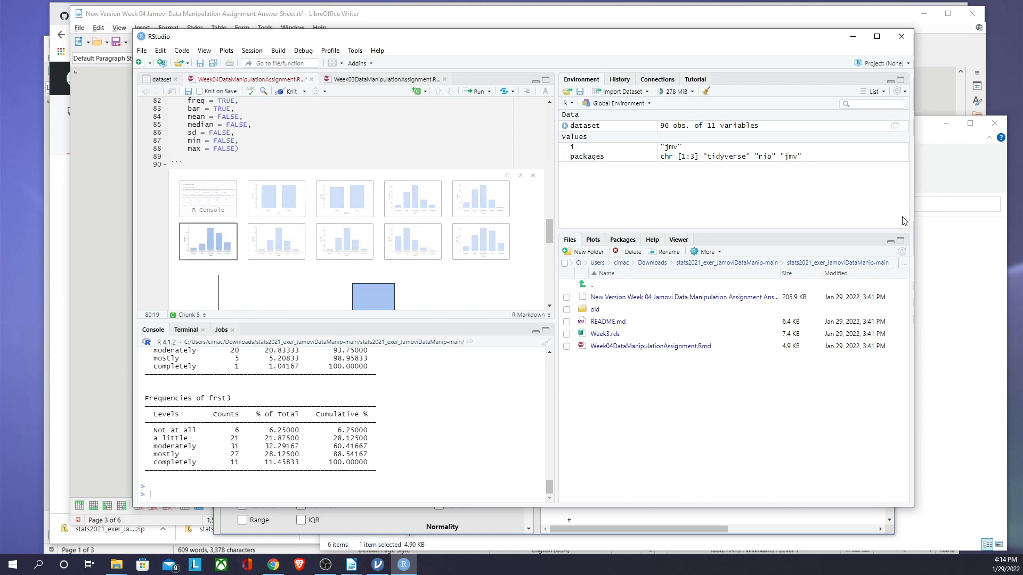
Switch to the answer sheet in LibreOffice Writer and check instruction 24 about the continuous variables' code
{"action": "left_click", "coordinate": [942, 170]}
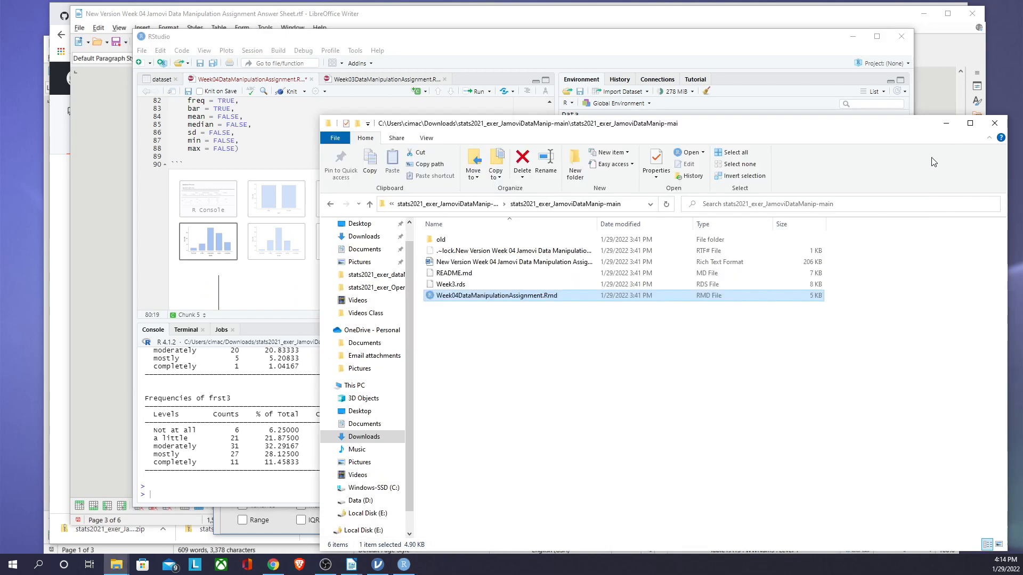
{"action": "left_click", "coordinate": [463, 16]}
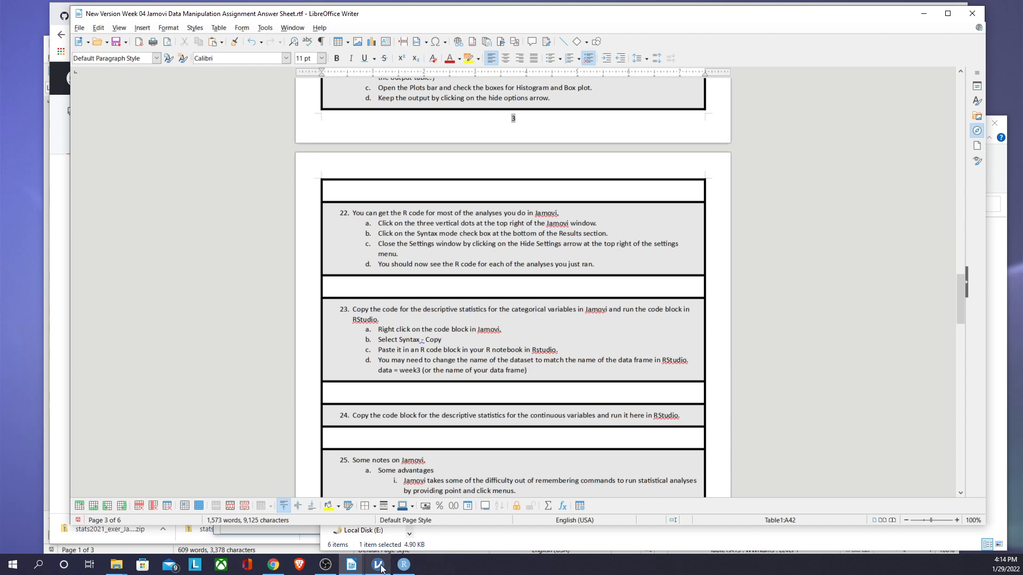
Switch to jamovi and copy the jmv::descriptives syntax of the continuous variables' Descriptives analysis
{"action": "mouse_move", "coordinate": [377, 569]}
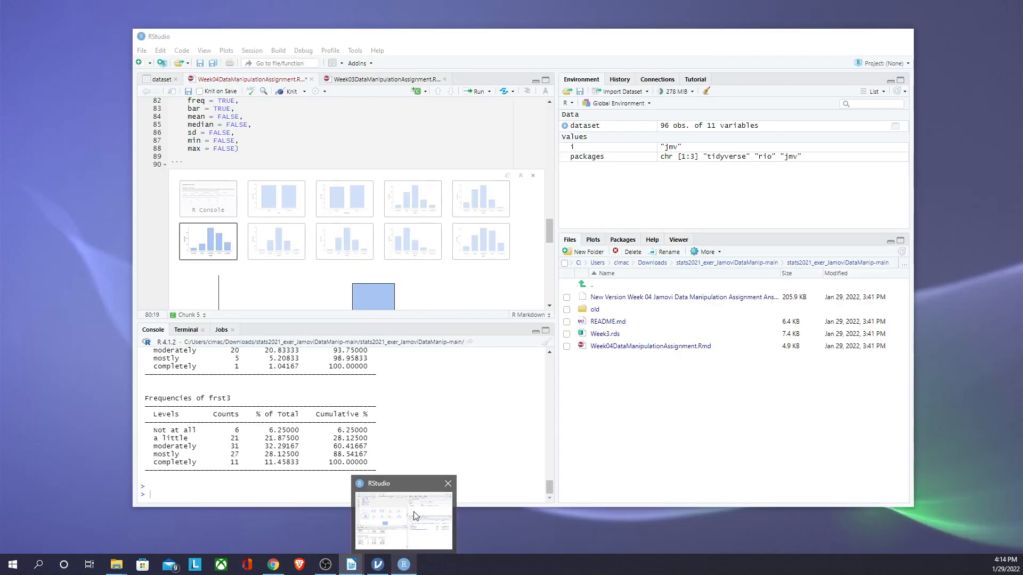
{"action": "left_click", "coordinate": [416, 515]}
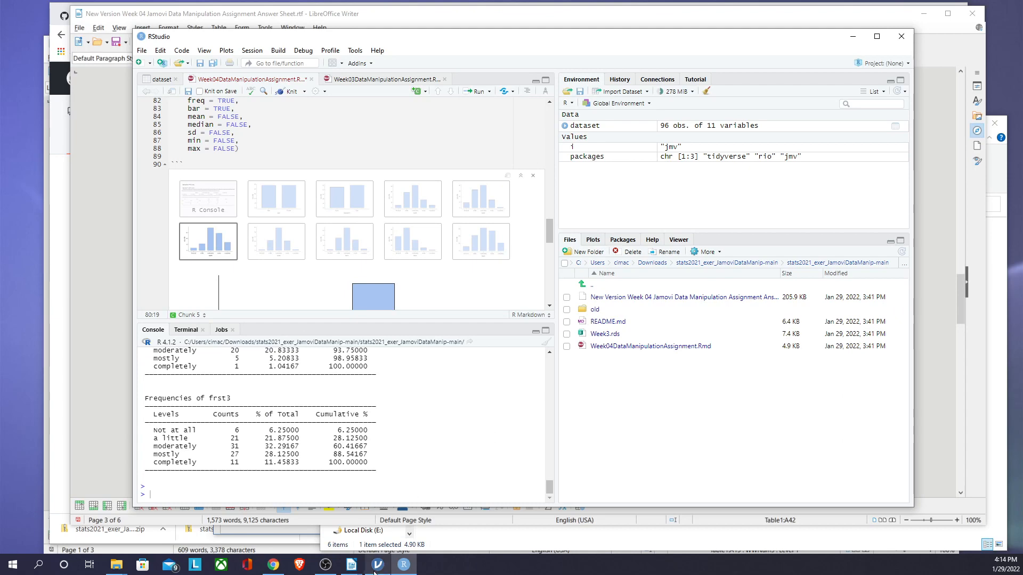
{"action": "mouse_move", "coordinate": [381, 565]}
{"action": "left_click", "coordinate": [387, 525]}
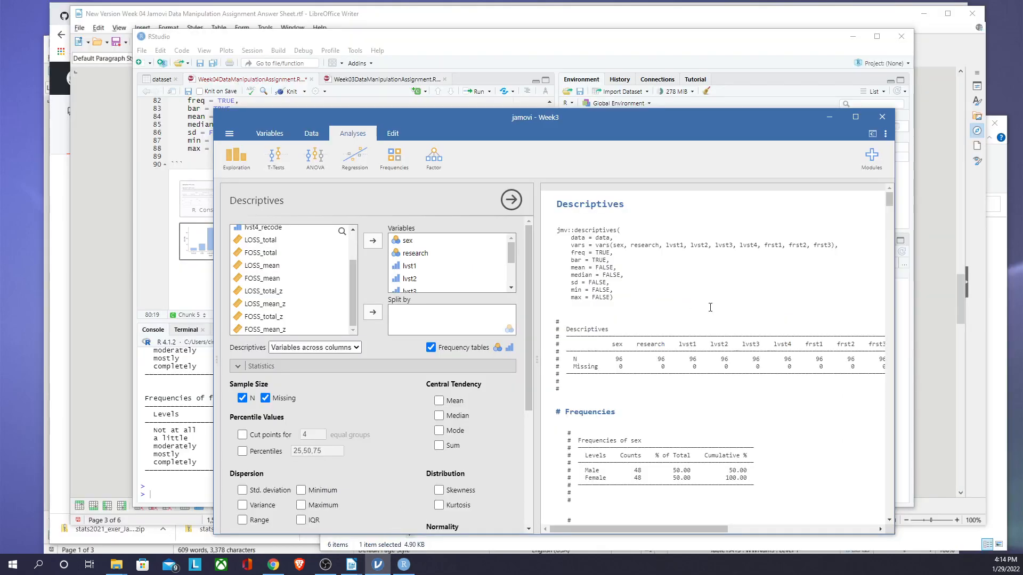
{"action": "scroll", "coordinate": [688, 304], "scroll_direction": "down", "scroll_amount": 15}
{"action": "scroll", "coordinate": [701, 314], "scroll_direction": "down", "scroll_amount": 10}
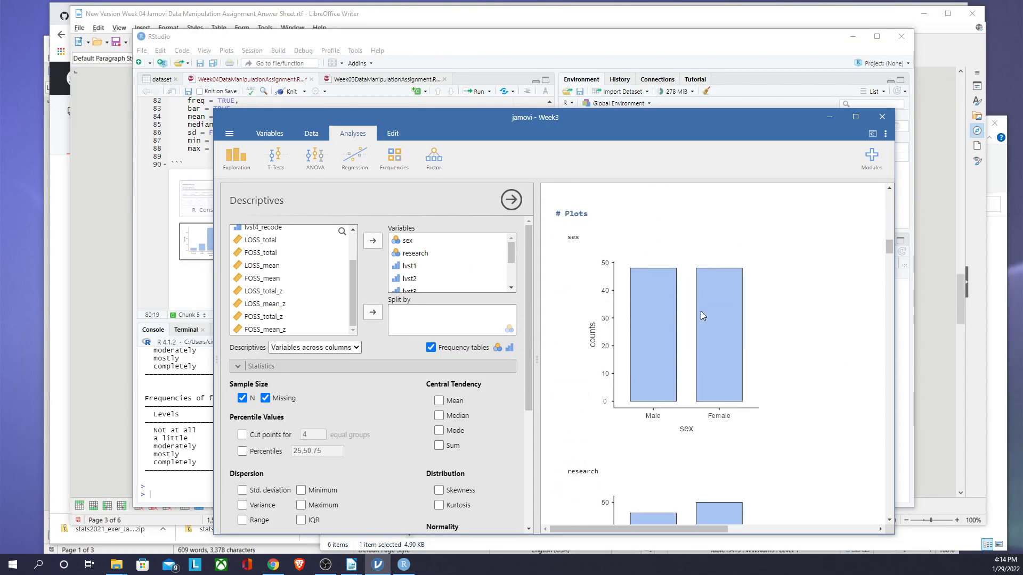
{"action": "scroll", "coordinate": [701, 318], "scroll_direction": "down", "scroll_amount": 15}
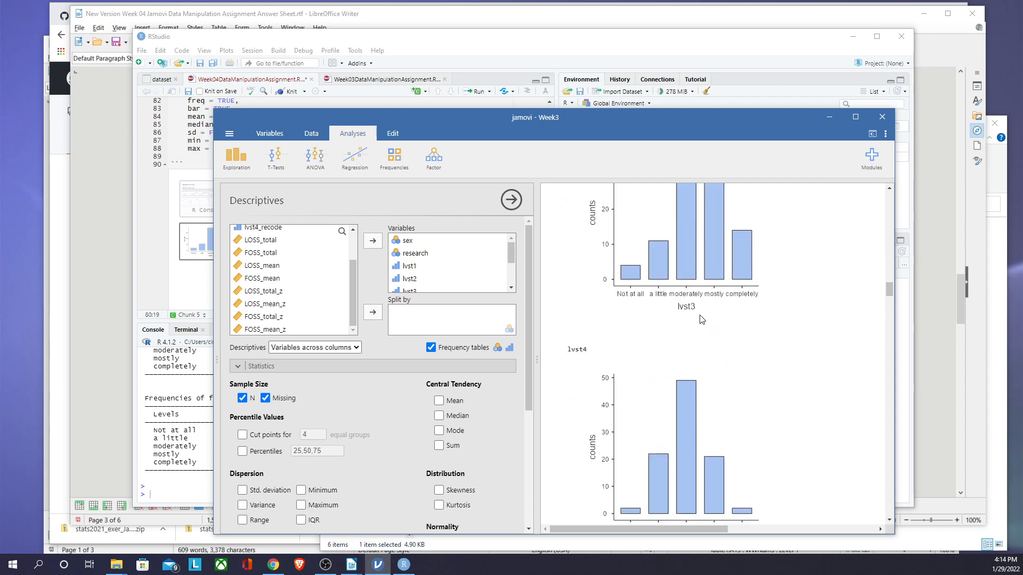
{"action": "scroll", "coordinate": [702, 321], "scroll_direction": "down", "scroll_amount": 4}
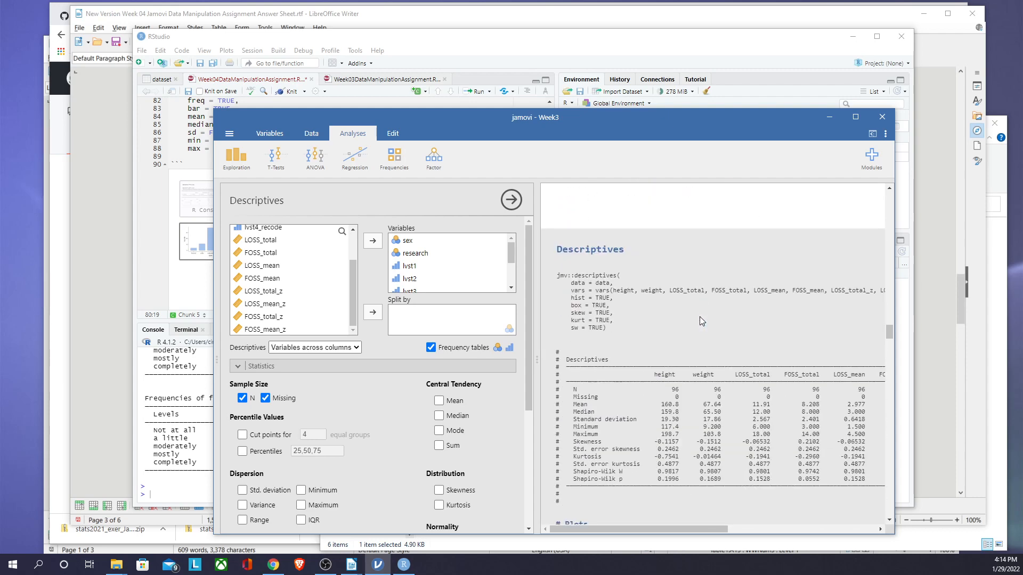
{"action": "left_click", "coordinate": [581, 281]}
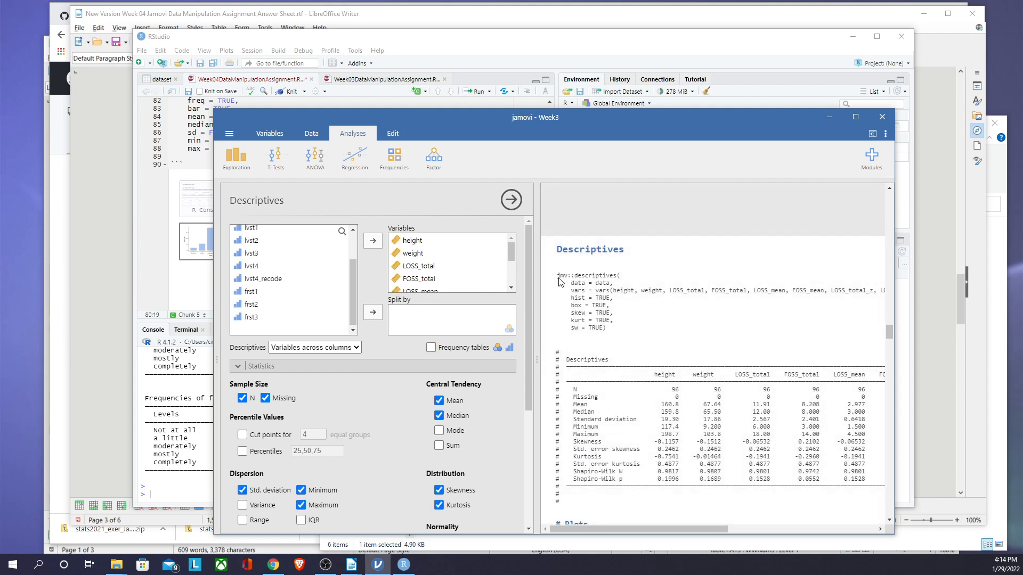
{"action": "right_click", "coordinate": [587, 286]}
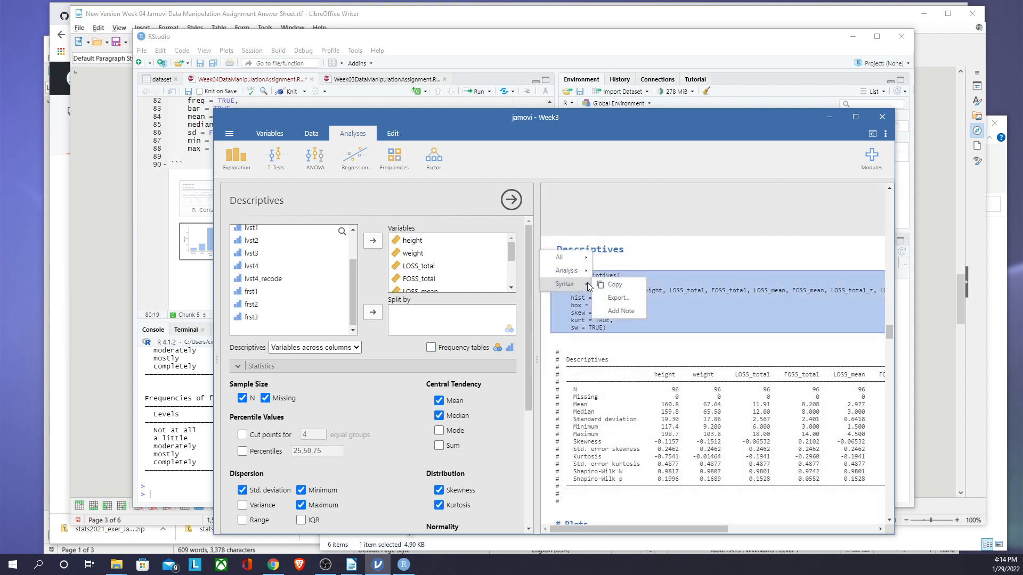
{"action": "left_click", "coordinate": [615, 285]}
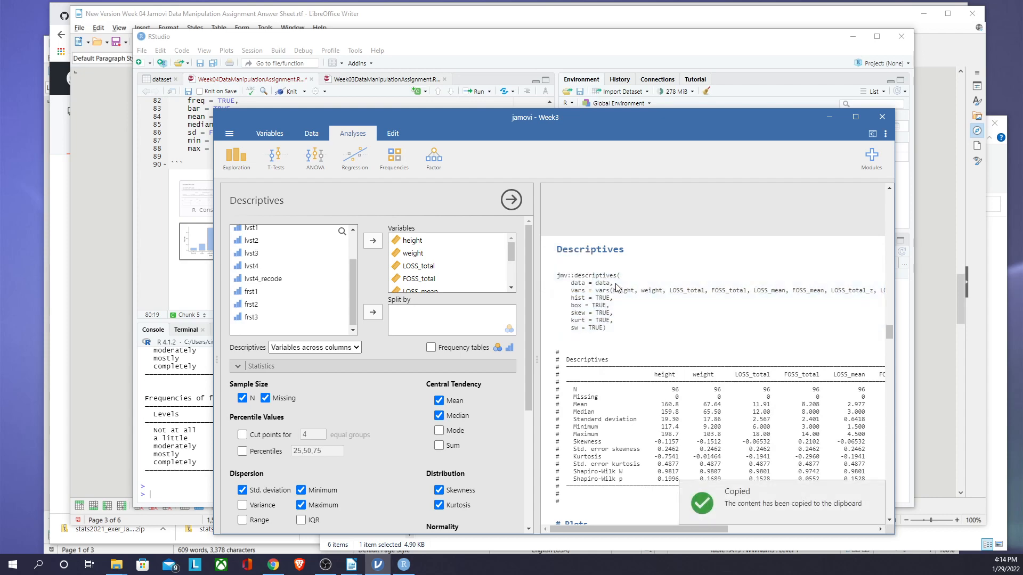
Switch to RStudio and paste the copied jmv::descriptives code into the empty chunk for the continuous variables
{"action": "left_click", "coordinate": [421, 18]}
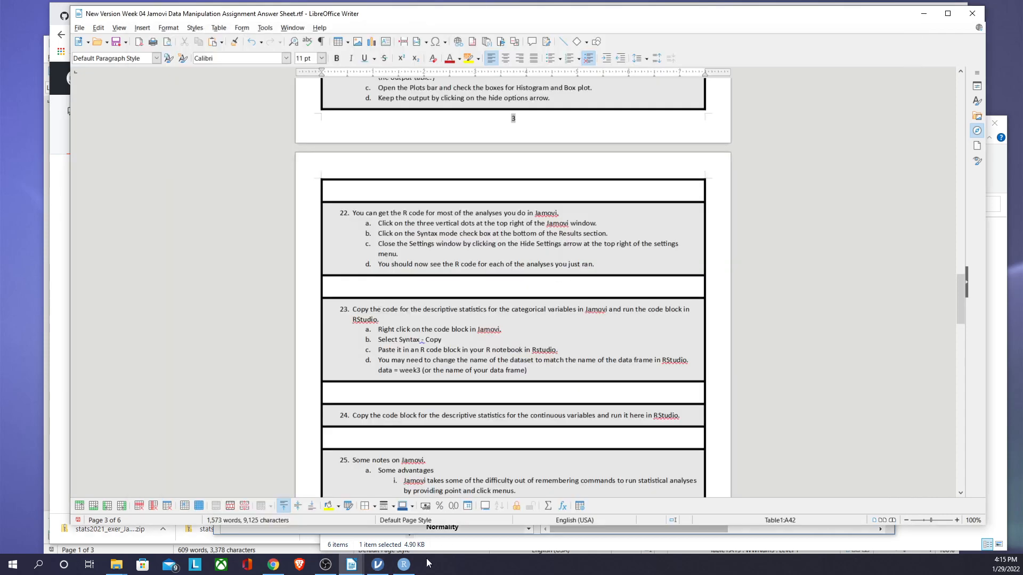
{"action": "left_click", "coordinate": [404, 565]}
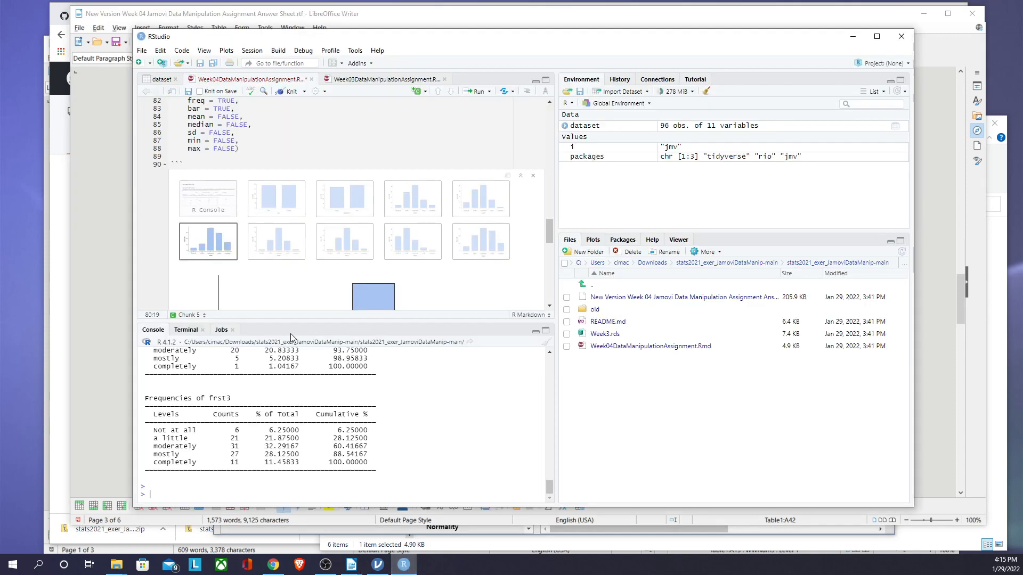
{"action": "scroll", "coordinate": [375, 253], "scroll_direction": "down", "scroll_amount": 5}
{"action": "scroll", "coordinate": [374, 252], "scroll_direction": "down", "scroll_amount": 3}
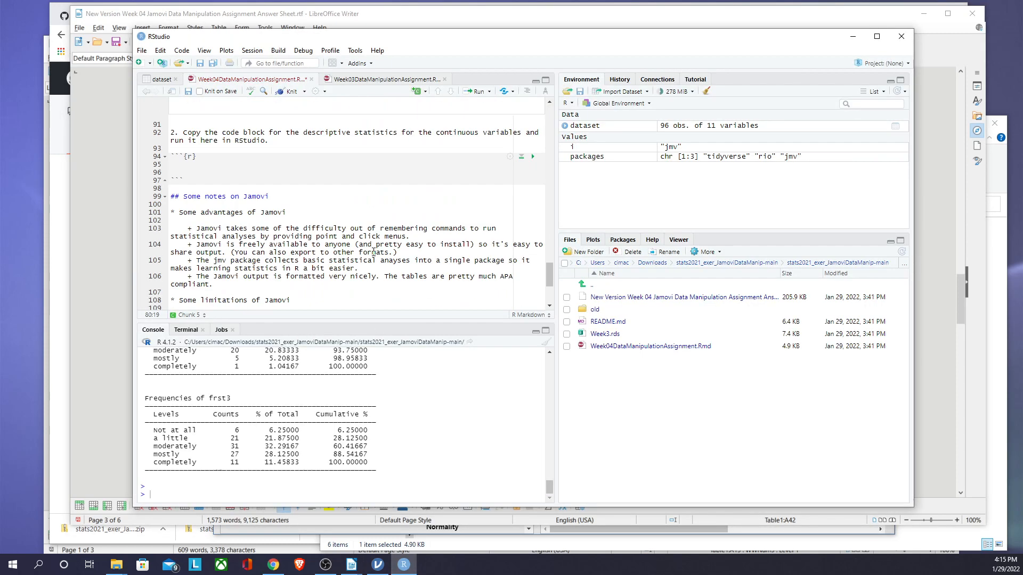
{"action": "left_click", "coordinate": [178, 171]}
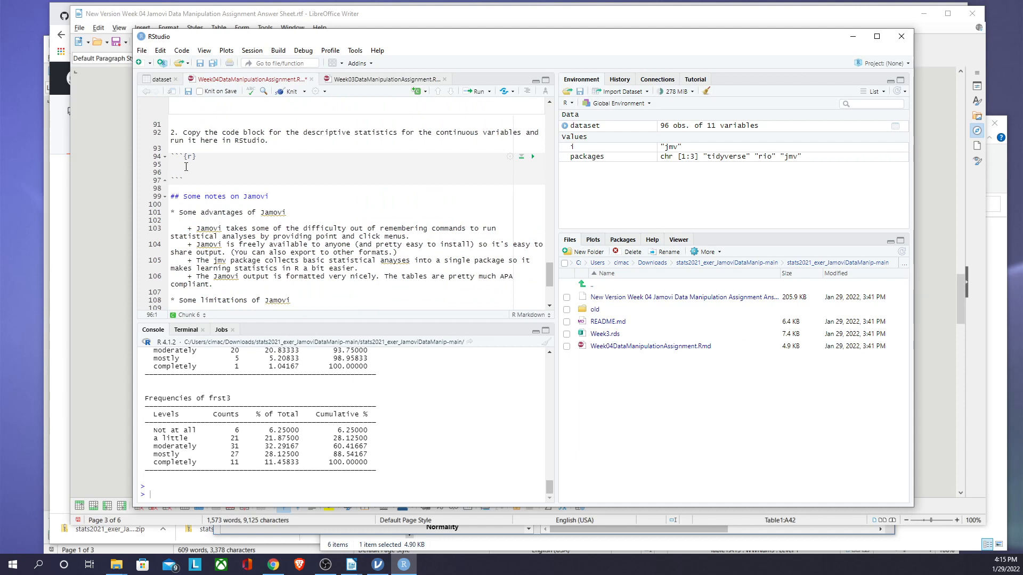
{"action": "key", "text": "ctrl+v"}
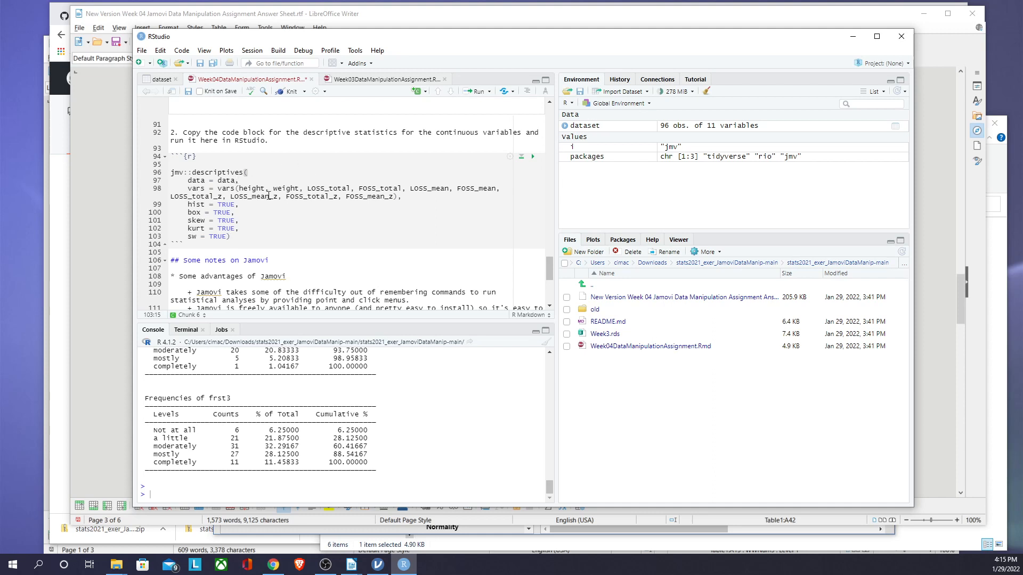
Set the data argument in the continuous descriptives chunk to dataset and run the chunk
{"action": "left_click", "coordinate": [235, 181]}
{"action": "type", "text": "set"}
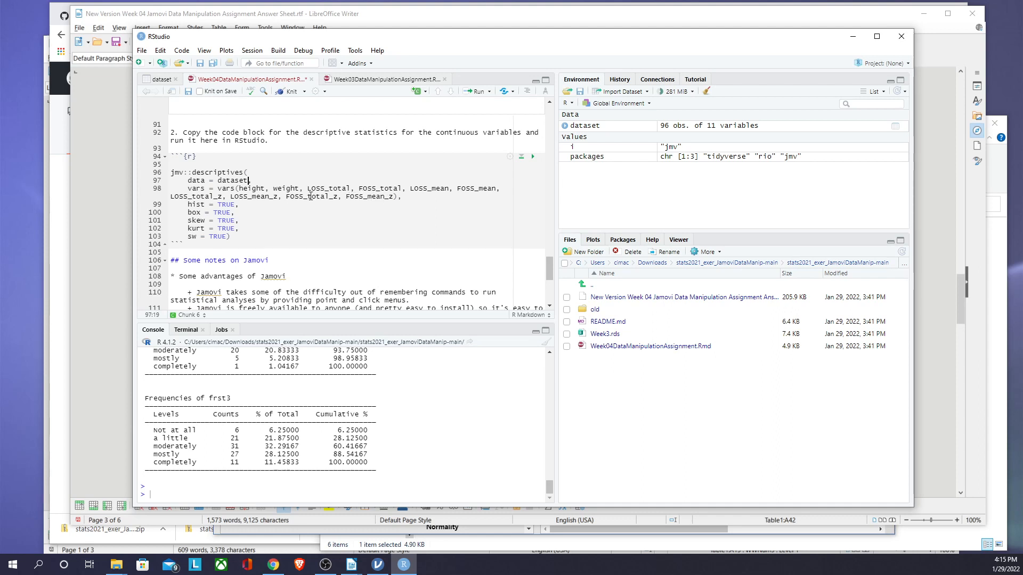
{"action": "left_click", "coordinate": [531, 157]}
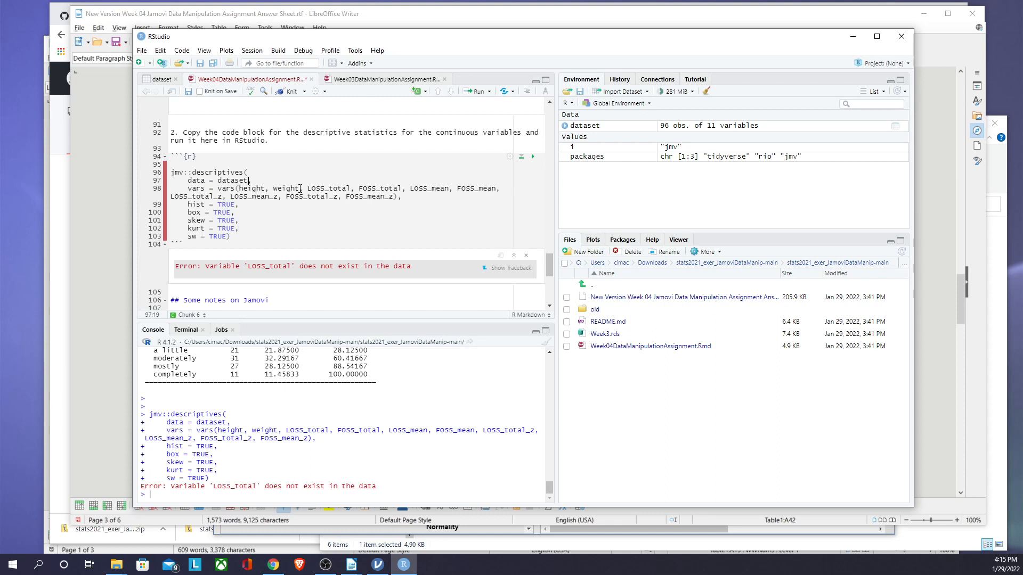
Remove all LOSS and FOSS variables from the vars argument, keeping only height and weight, and run the chunk again
{"action": "left_click_drag", "start_coordinate": [299, 188], "coordinate": [394, 197]}
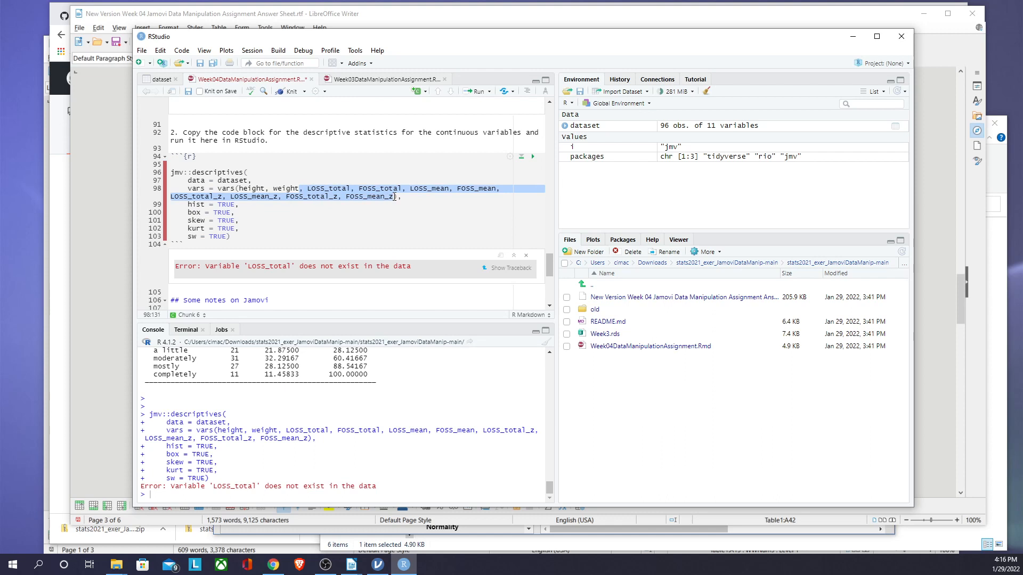
{"action": "key", "text": "BackSpace"}
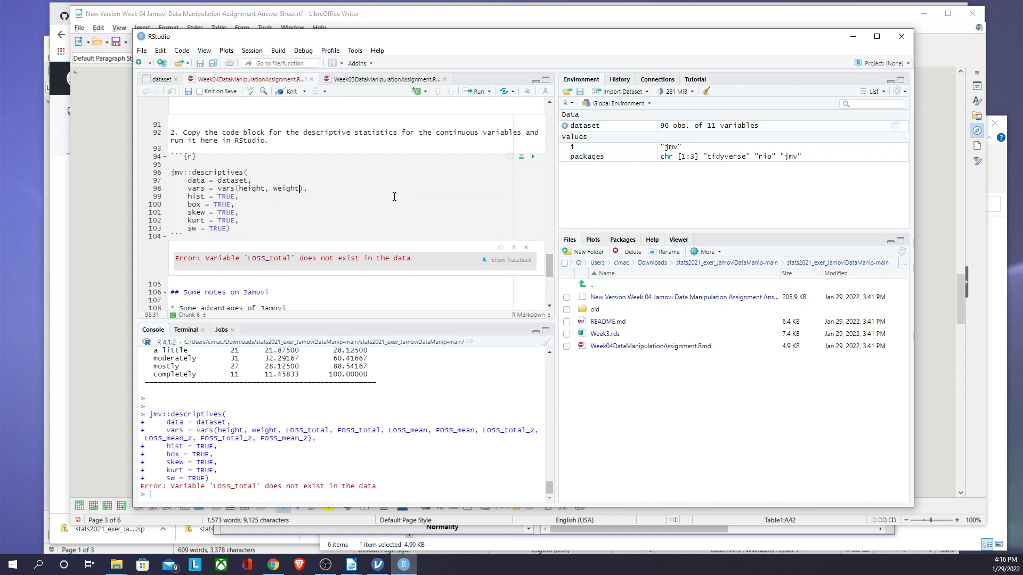
{"action": "left_click", "coordinate": [532, 159]}
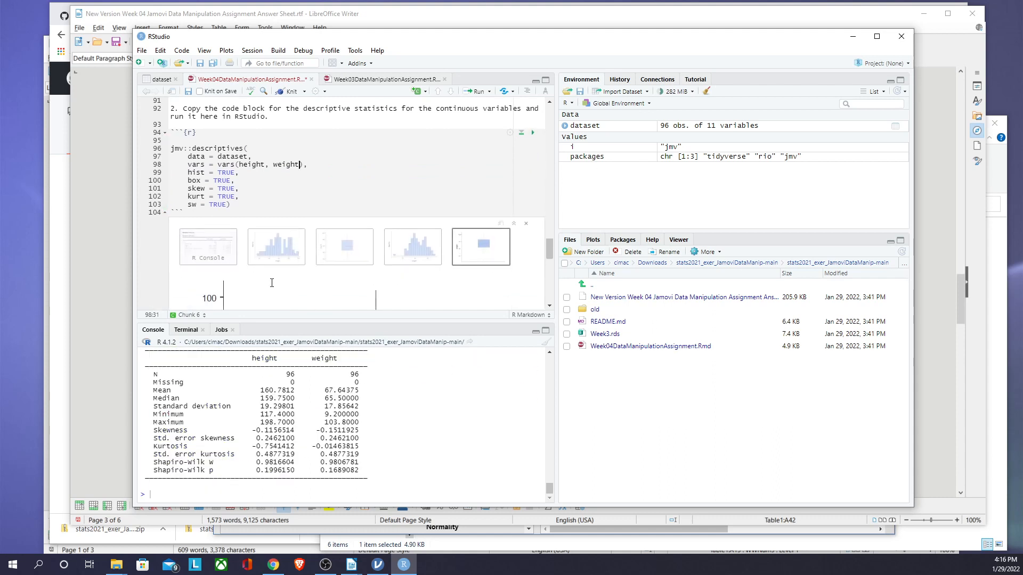
Examine the continuous descriptives chunk's console output, histograms and box plots, and look through the notes below it
{"action": "left_click", "coordinate": [220, 249]}
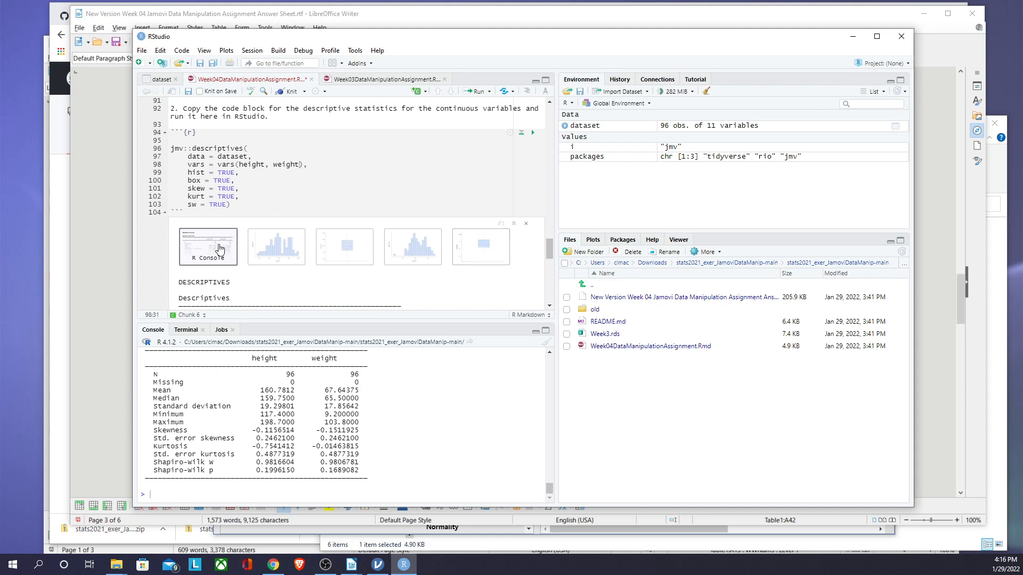
{"action": "left_click", "coordinate": [276, 247]}
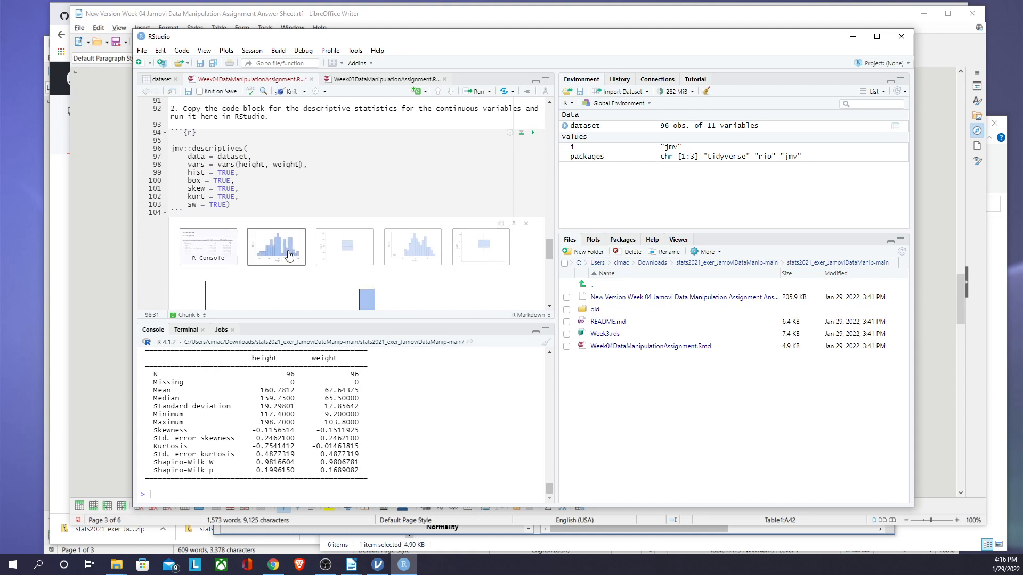
{"action": "left_click", "coordinate": [345, 246]}
{"action": "left_click", "coordinate": [410, 254]}
{"action": "left_click", "coordinate": [480, 248]}
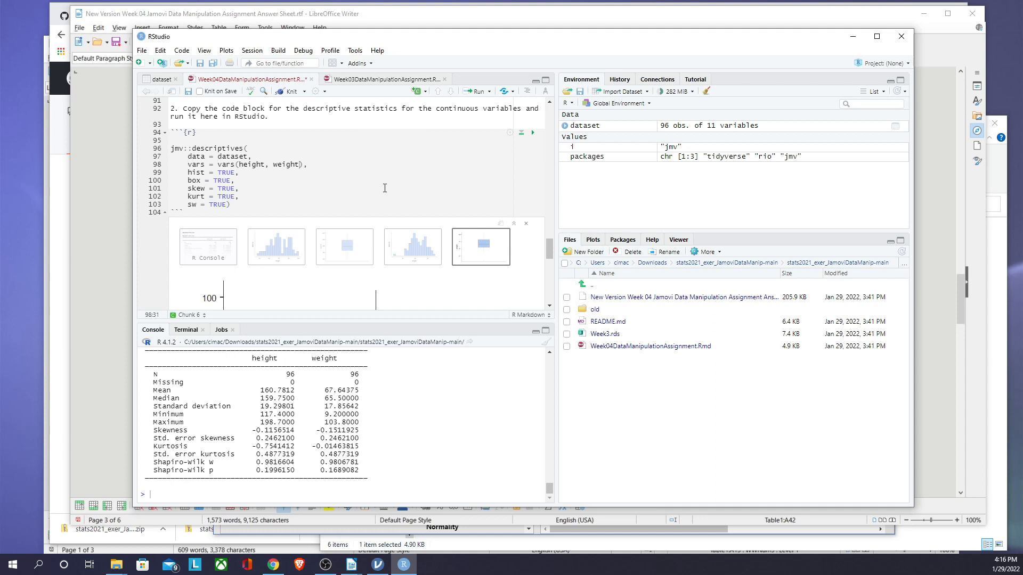
{"action": "scroll", "coordinate": [385, 188], "scroll_direction": "down", "scroll_amount": 10}
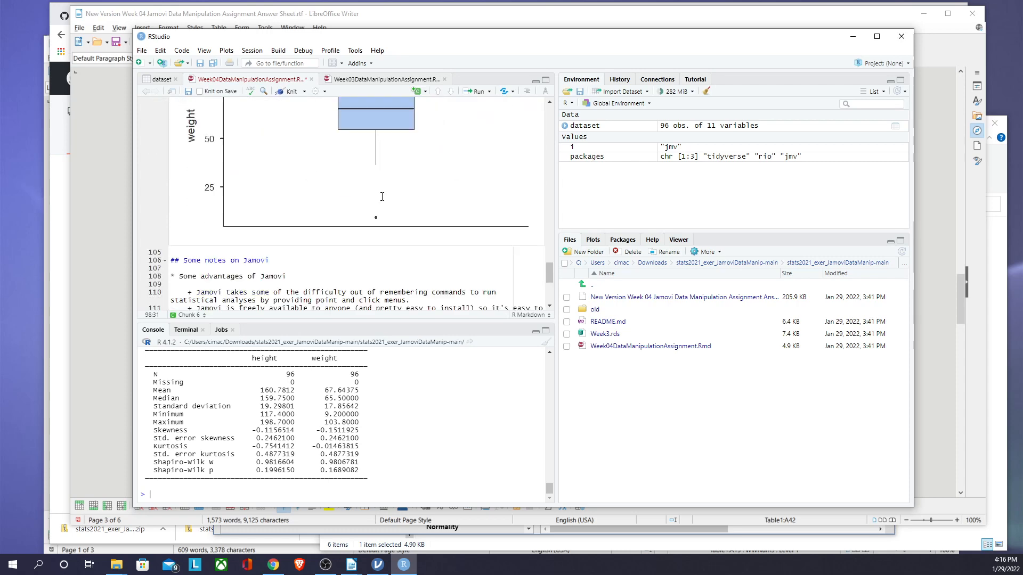
{"action": "scroll", "coordinate": [381, 199], "scroll_direction": "down", "scroll_amount": 4}
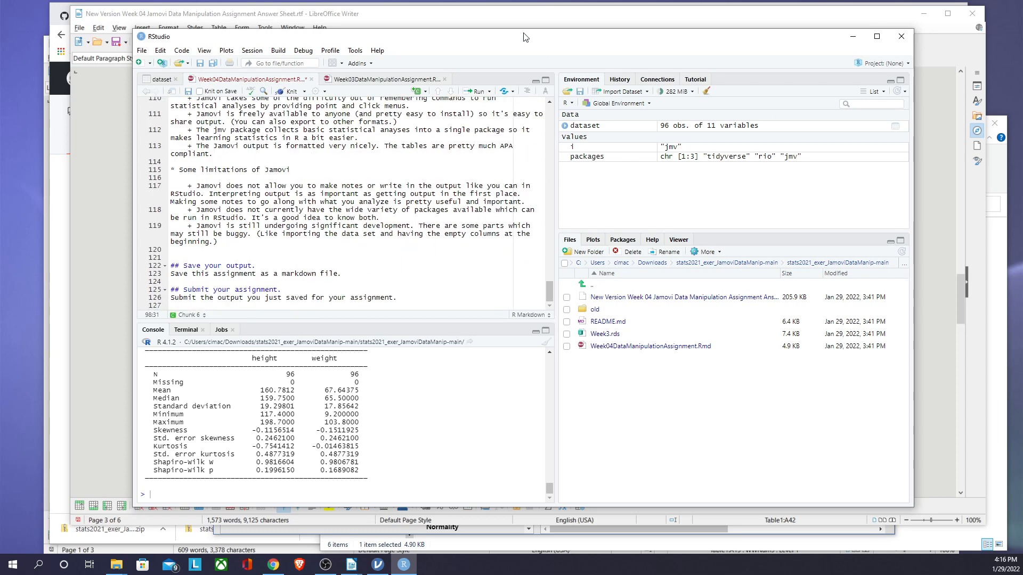
Switch to the answer sheet in LibreOffice Writer and read instructions 25 to 27 on jamovi notes, saving and exporting
{"action": "left_click", "coordinate": [468, 17]}
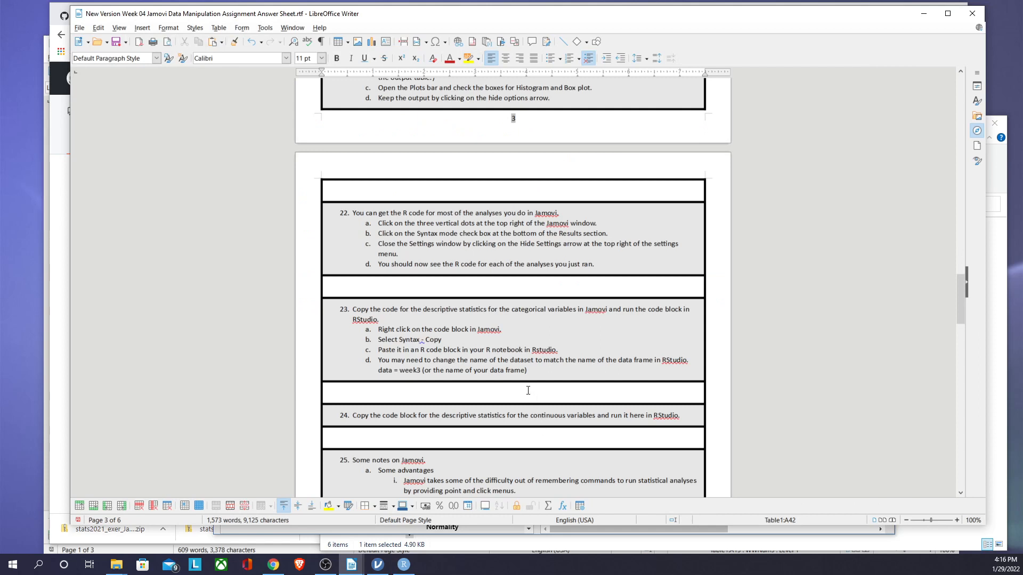
{"action": "scroll", "coordinate": [528, 391], "scroll_direction": "down", "scroll_amount": 3}
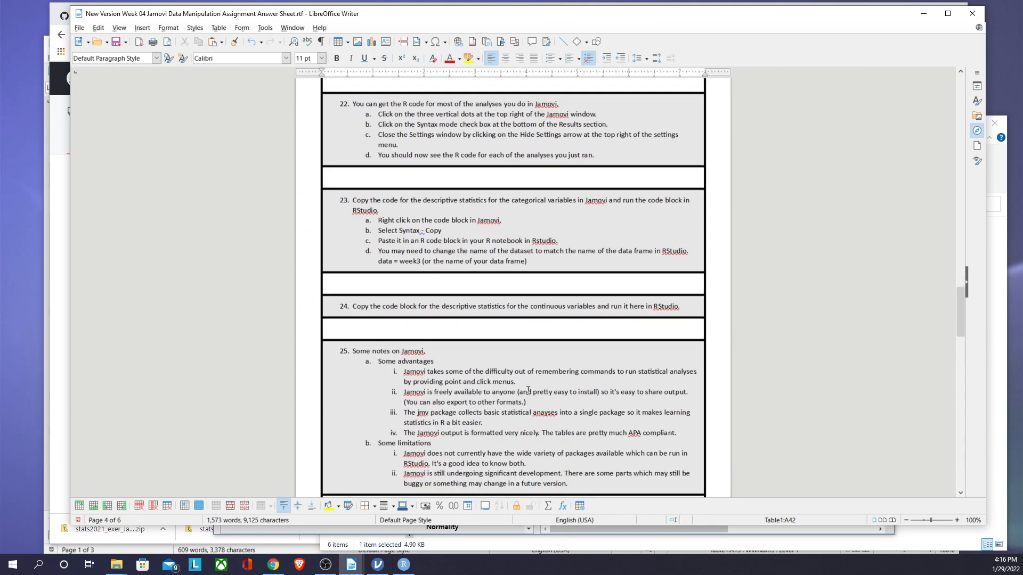
{"action": "scroll", "coordinate": [527, 390], "scroll_direction": "down", "scroll_amount": 3}
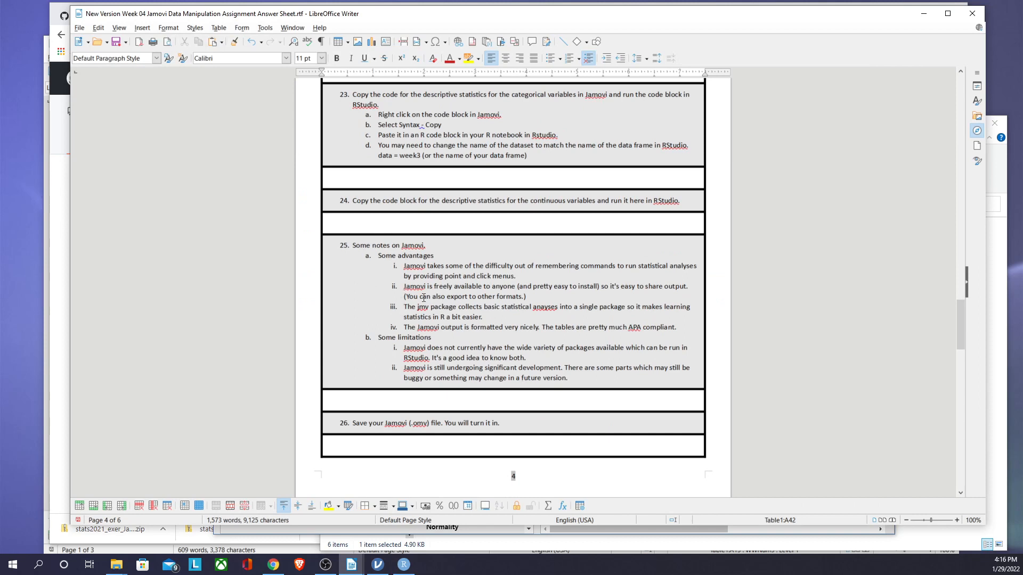
{"action": "scroll", "coordinate": [423, 321], "scroll_direction": "down", "scroll_amount": 3}
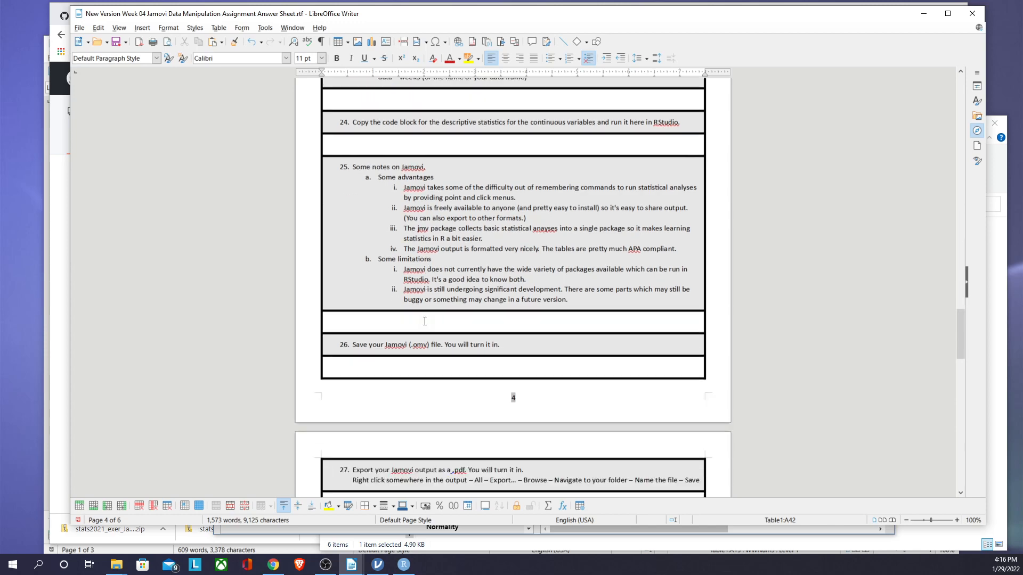
{"action": "scroll", "coordinate": [423, 321], "scroll_direction": "down", "scroll_amount": 3}
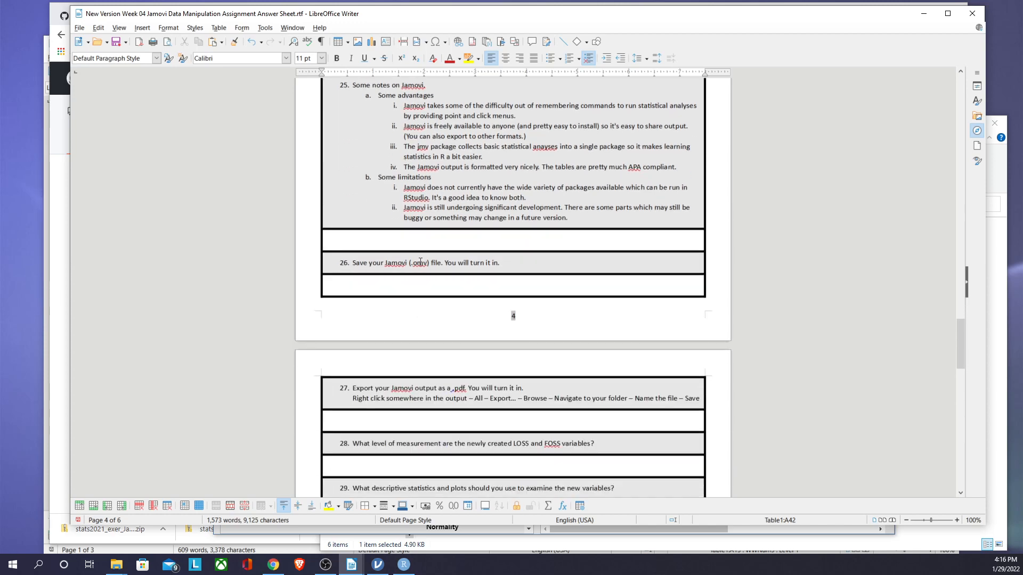
{"action": "scroll", "coordinate": [421, 262], "scroll_direction": "down", "scroll_amount": 1}
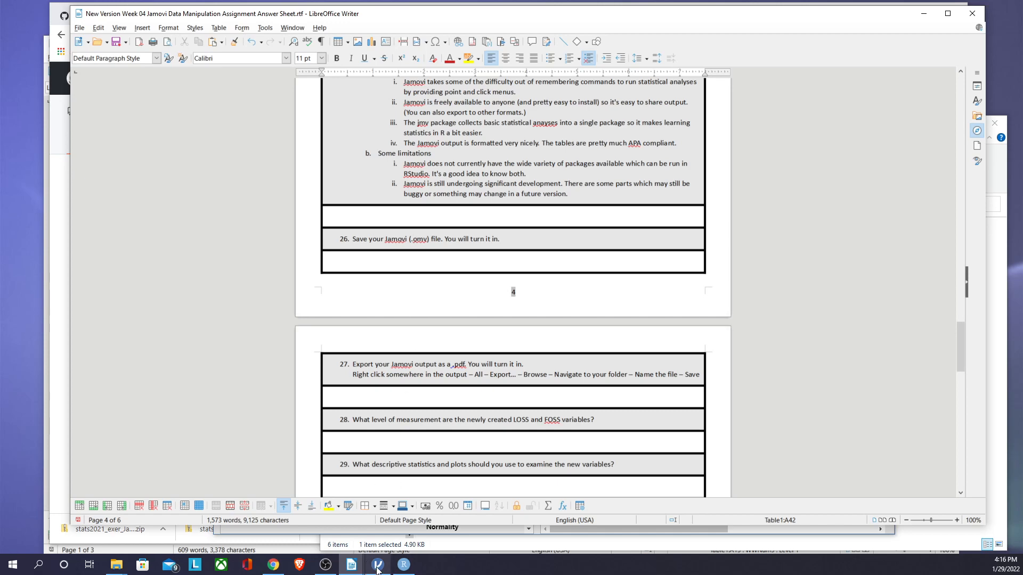
Switch to jamovi and save the project as JamoviDataManip in .omv format in the stats2021_exer_JamoviDataManip-main folder
{"action": "mouse_move", "coordinate": [378, 563]}
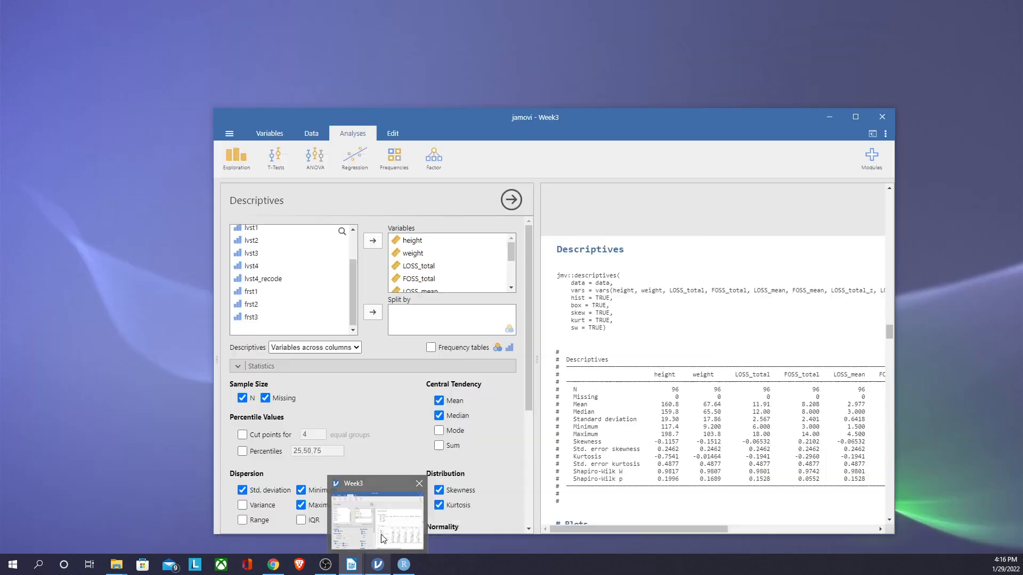
{"action": "left_click", "coordinate": [384, 520]}
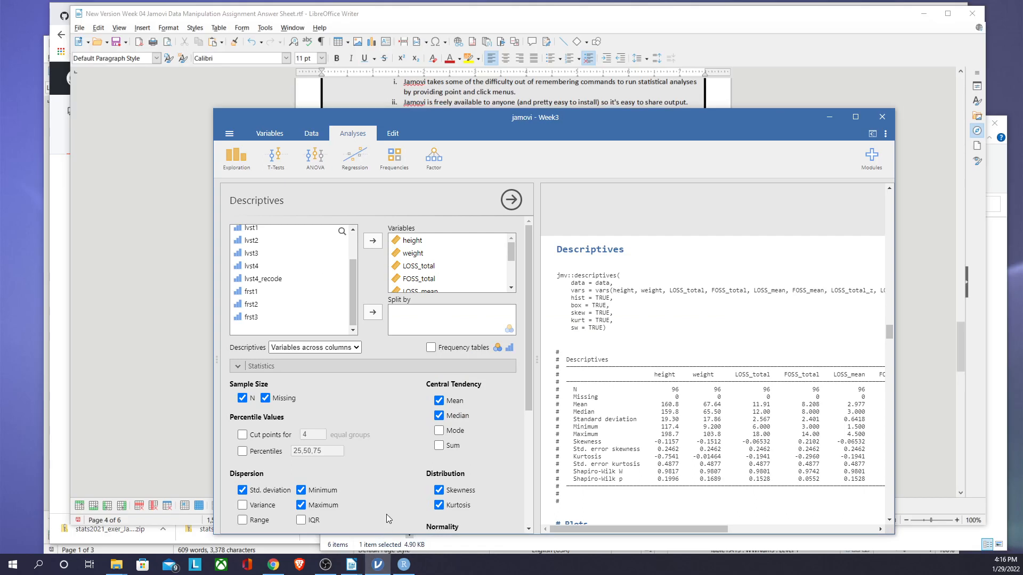
{"action": "left_click", "coordinate": [229, 136]}
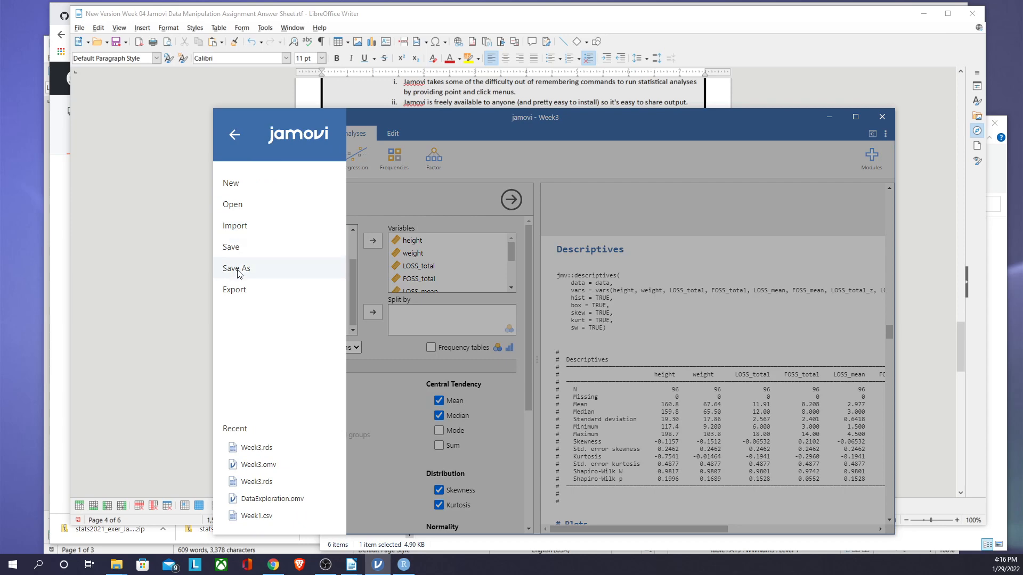
{"action": "left_click", "coordinate": [259, 264]}
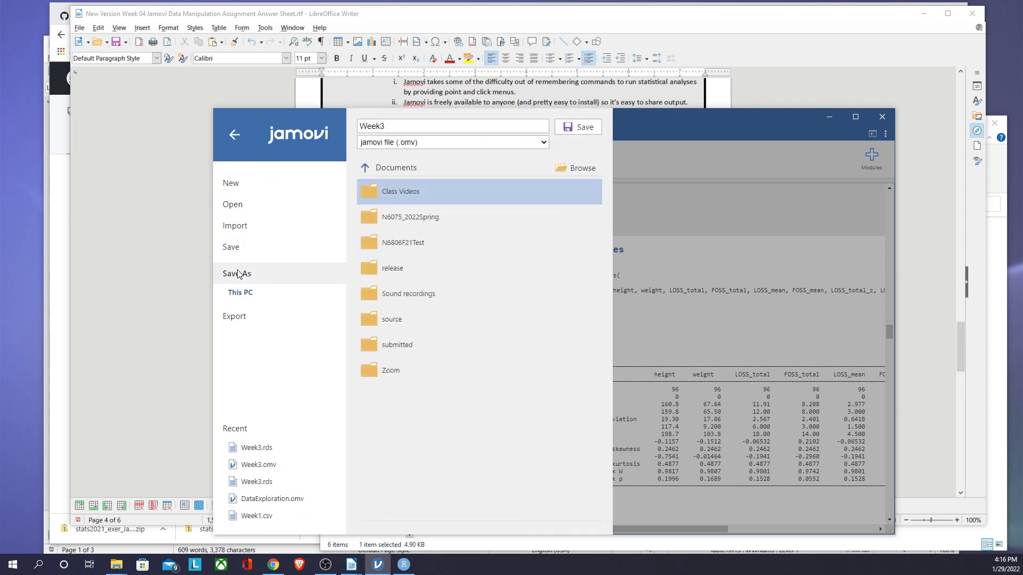
{"action": "left_click", "coordinate": [584, 168]}
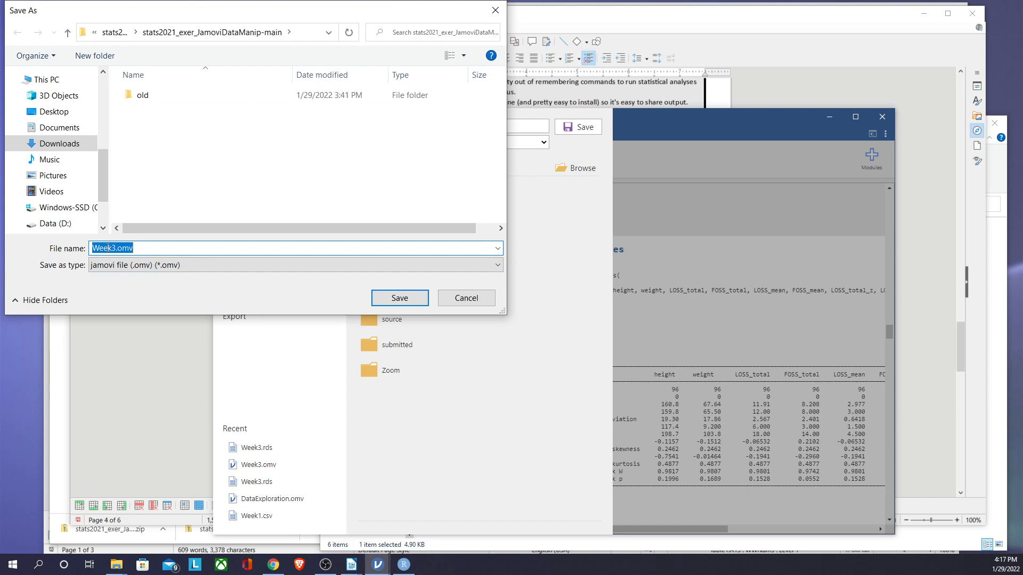
{"action": "type", "text": "JamoviDataManip"}
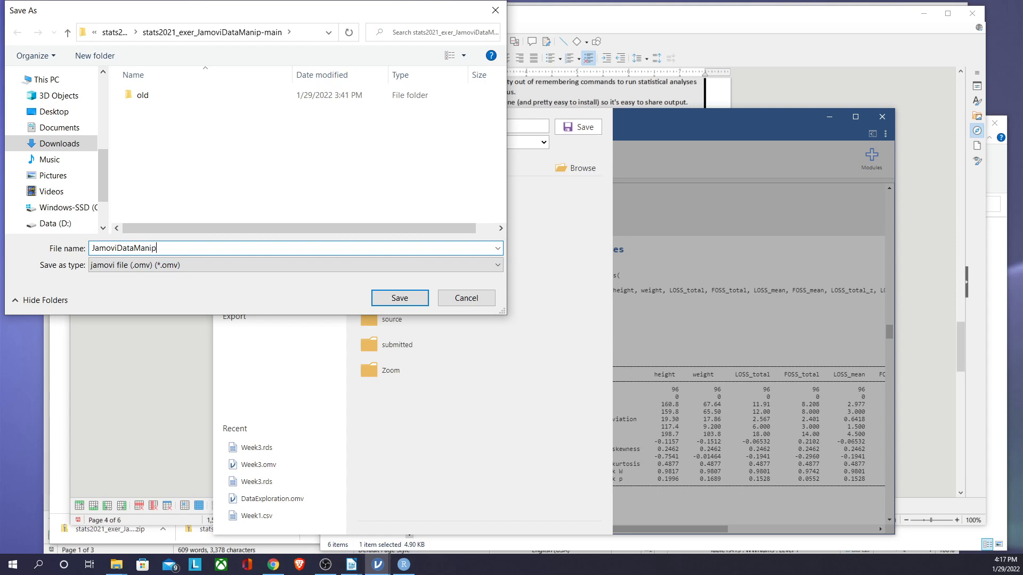
{"action": "left_click", "coordinate": [400, 298]}
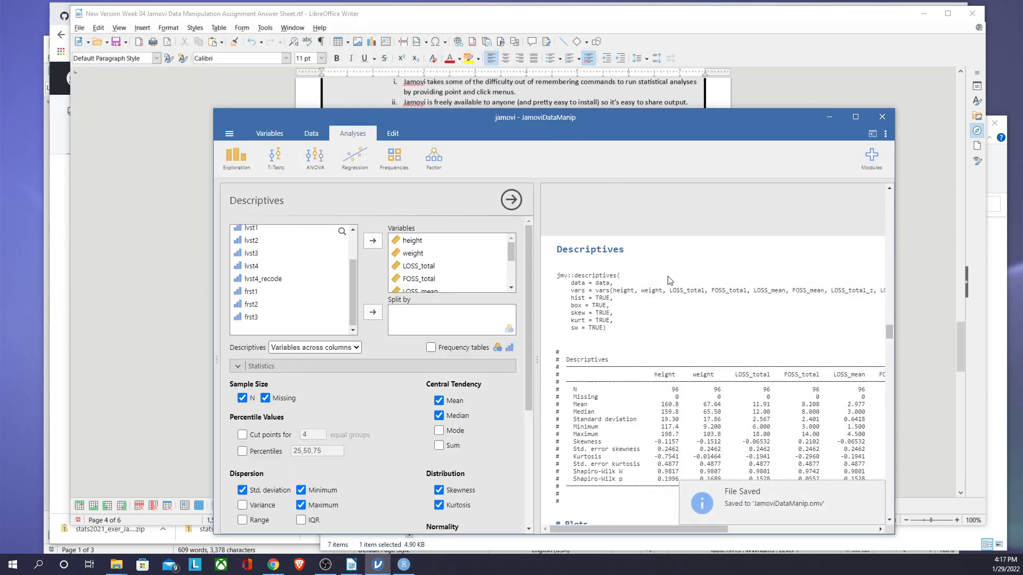
Export all of the jamovi results as a PDF document named JamoviDataManipOutput in the same assignment folder
{"action": "right_click", "coordinate": [792, 254]}
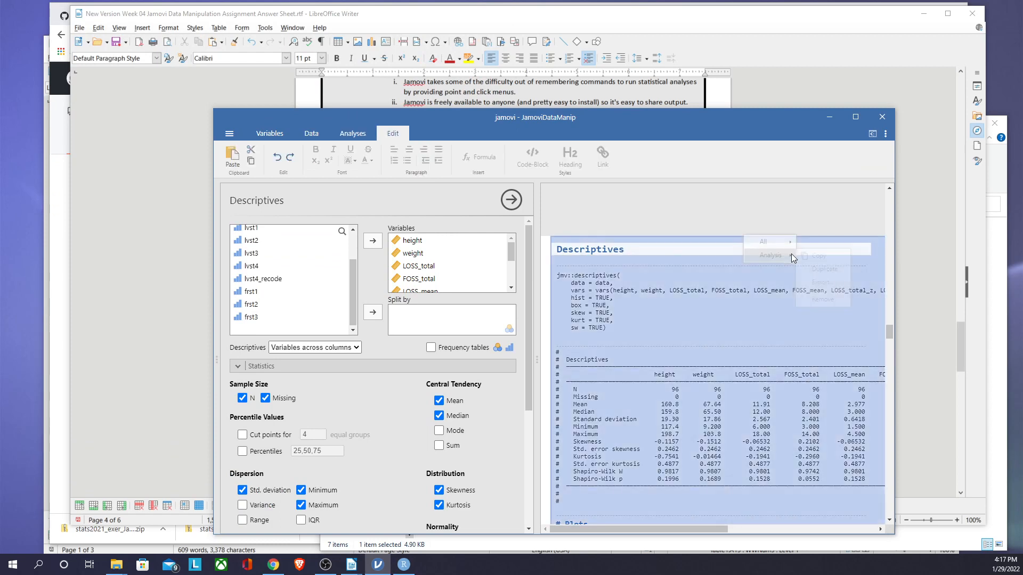
{"action": "mouse_move", "coordinate": [792, 256]}
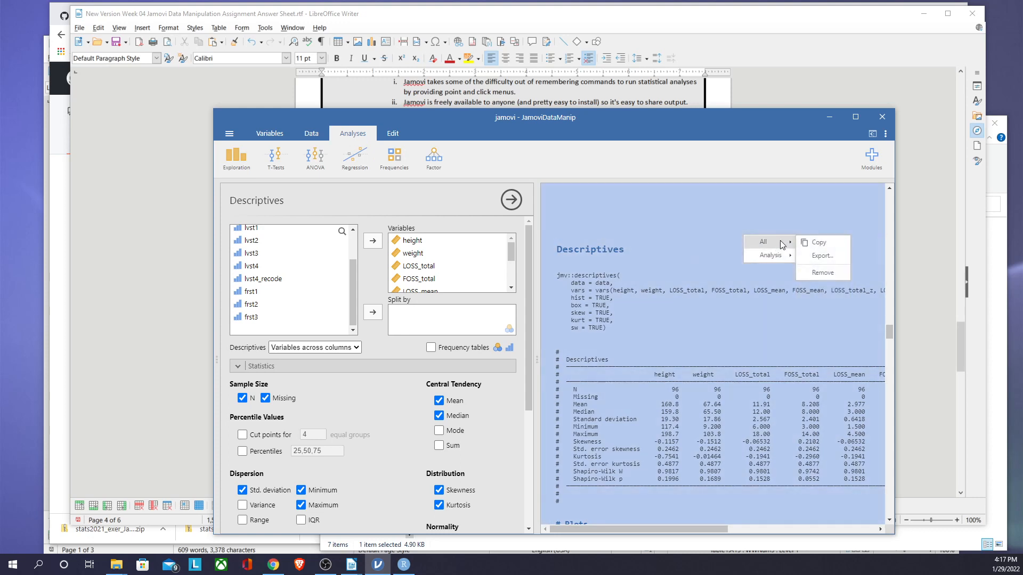
{"action": "left_click", "coordinate": [812, 258]}
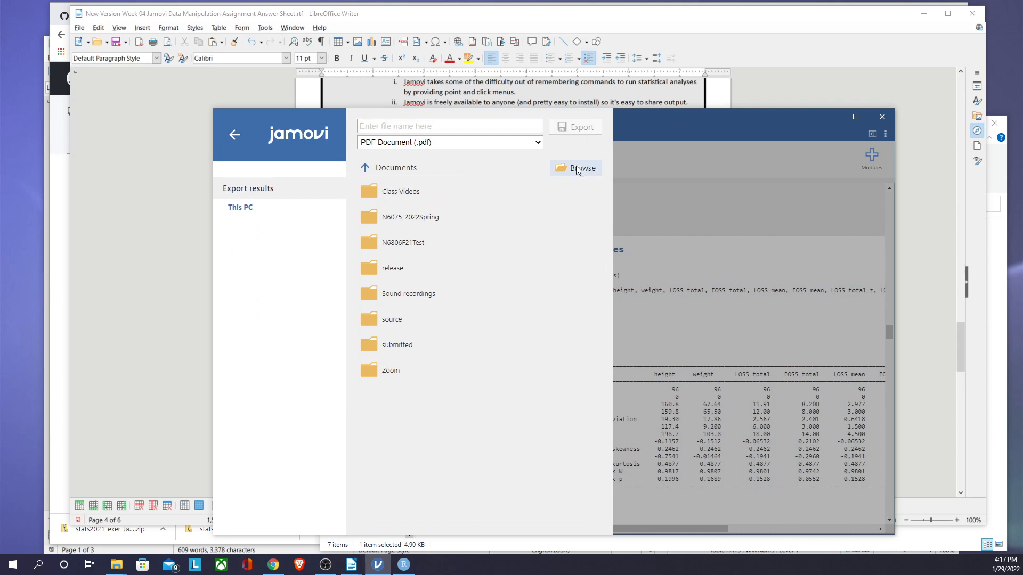
{"action": "left_click", "coordinate": [578, 169]}
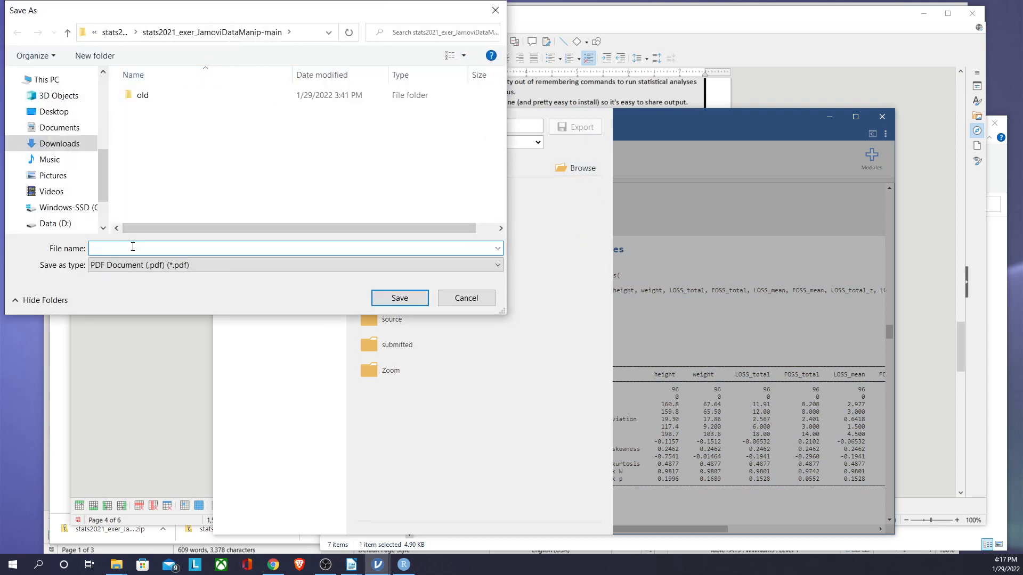
{"action": "type", "text": "Jamovi"}
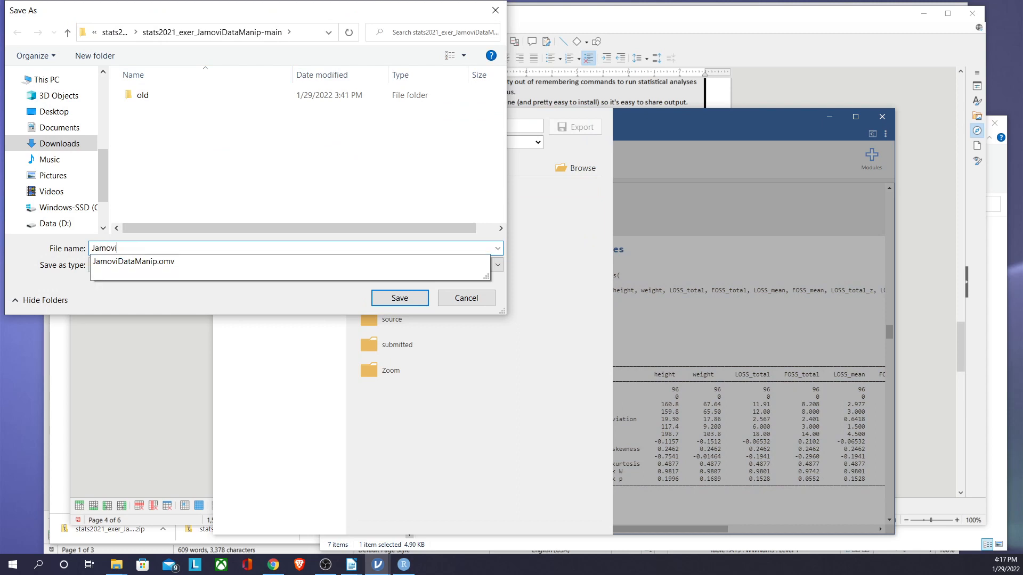
{"action": "type", "text": "DataManipOutput"}
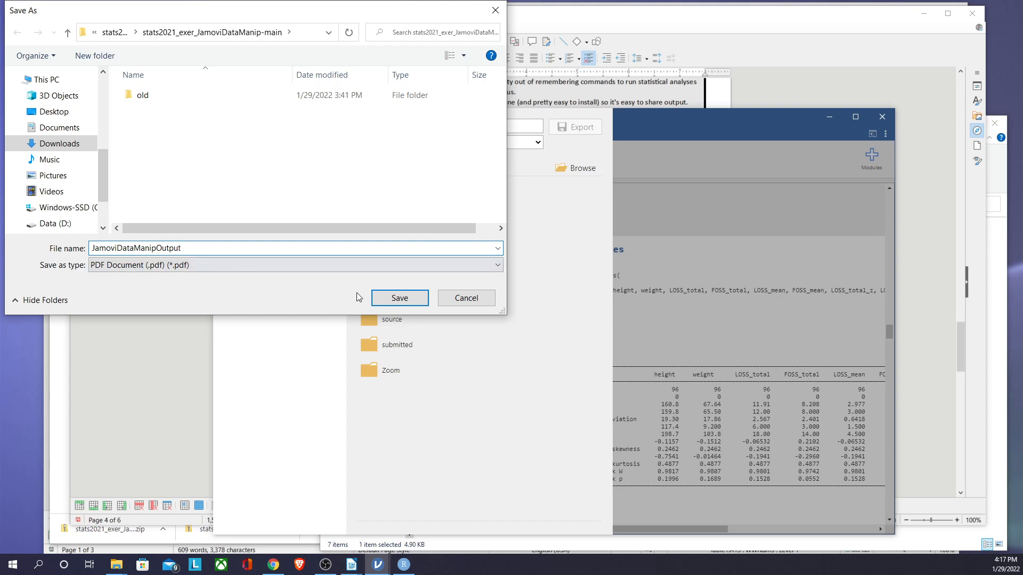
{"action": "left_click", "coordinate": [401, 298]}
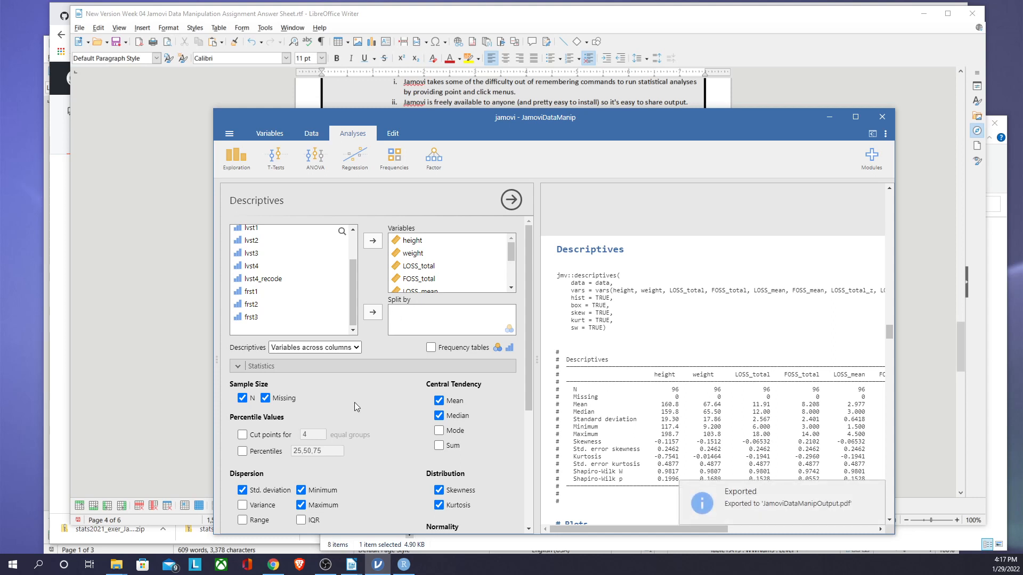
Return to the answer sheet in LibreOffice Writer and read questions 27 to 39, including the knitting and submission instructions
{"action": "mouse_move", "coordinate": [404, 564]}
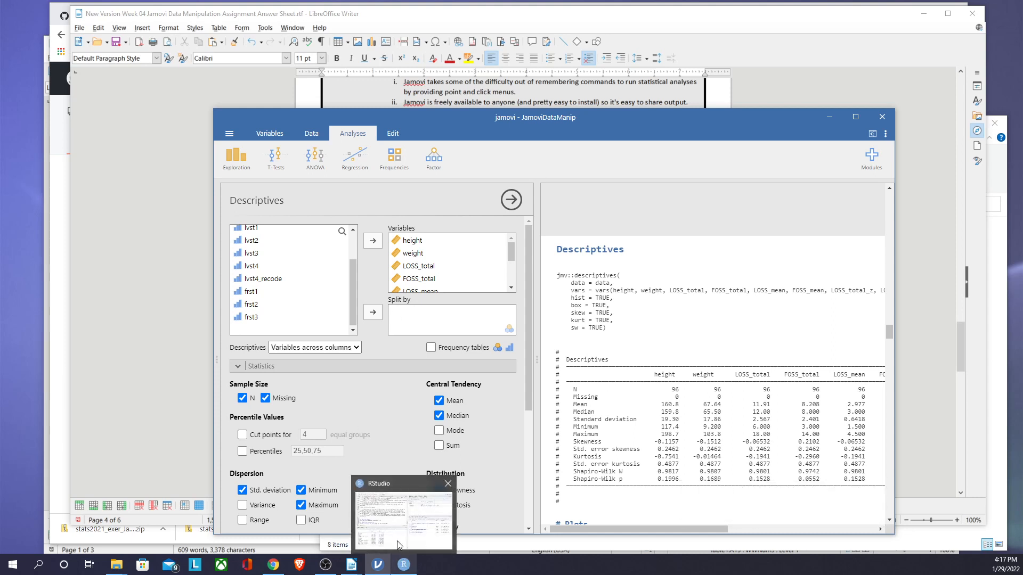
{"action": "left_click", "coordinate": [304, 89]}
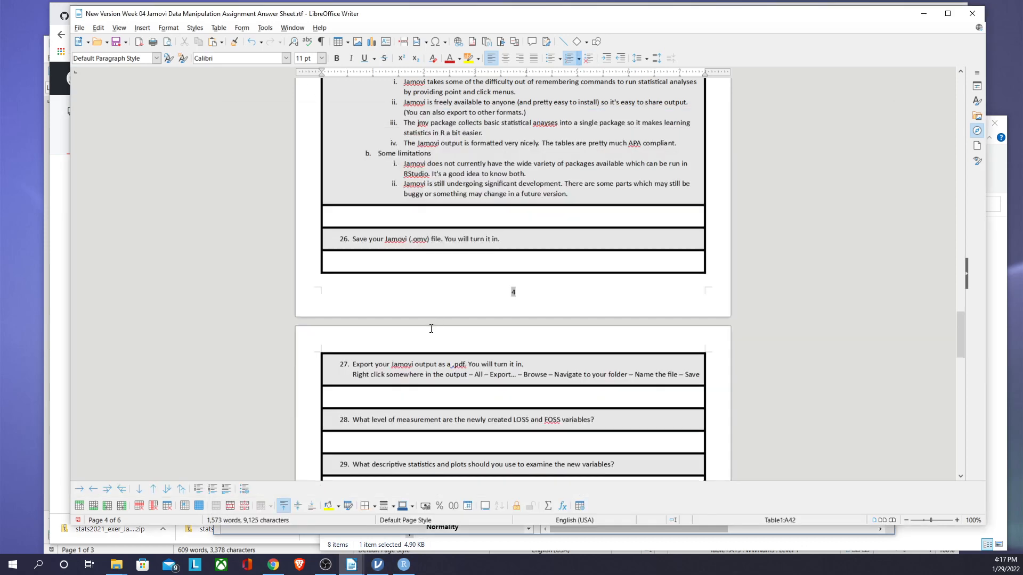
{"action": "scroll", "coordinate": [430, 331], "scroll_direction": "down", "scroll_amount": 3}
{"action": "scroll", "coordinate": [430, 331], "scroll_direction": "down", "scroll_amount": 3}
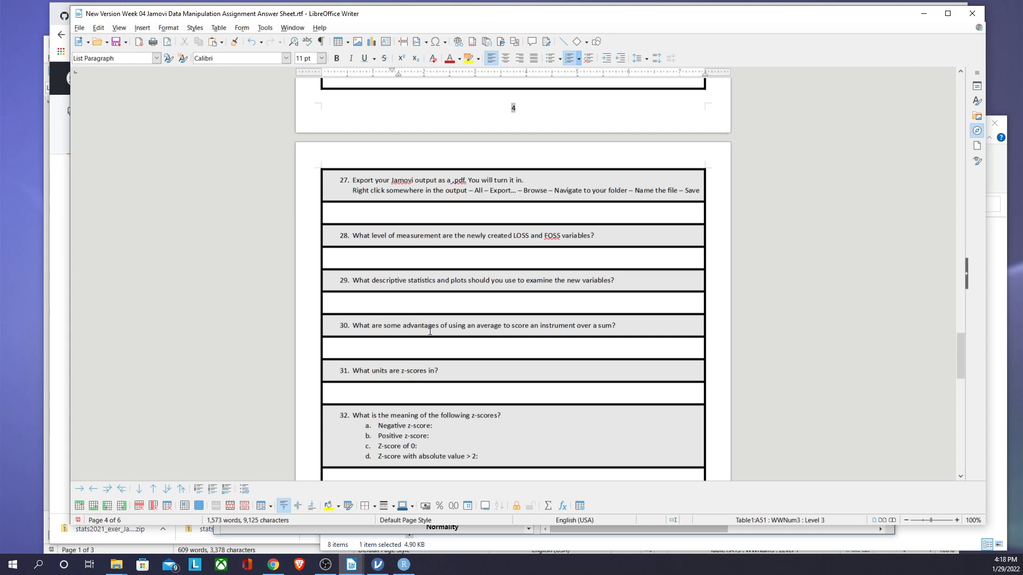
{"action": "scroll", "coordinate": [430, 331], "scroll_direction": "down", "scroll_amount": 7}
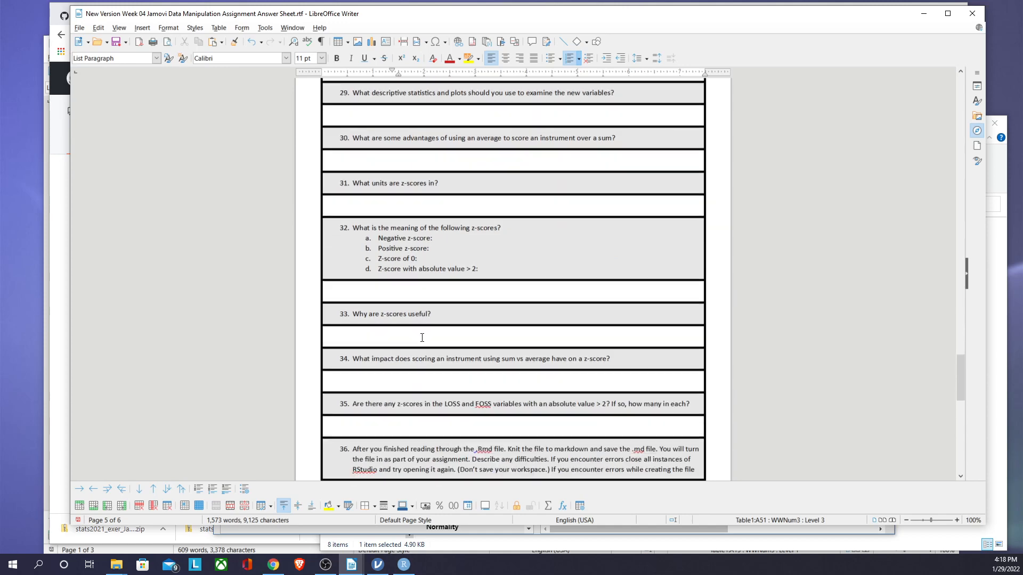
{"action": "scroll", "coordinate": [422, 338], "scroll_direction": "down", "scroll_amount": 3}
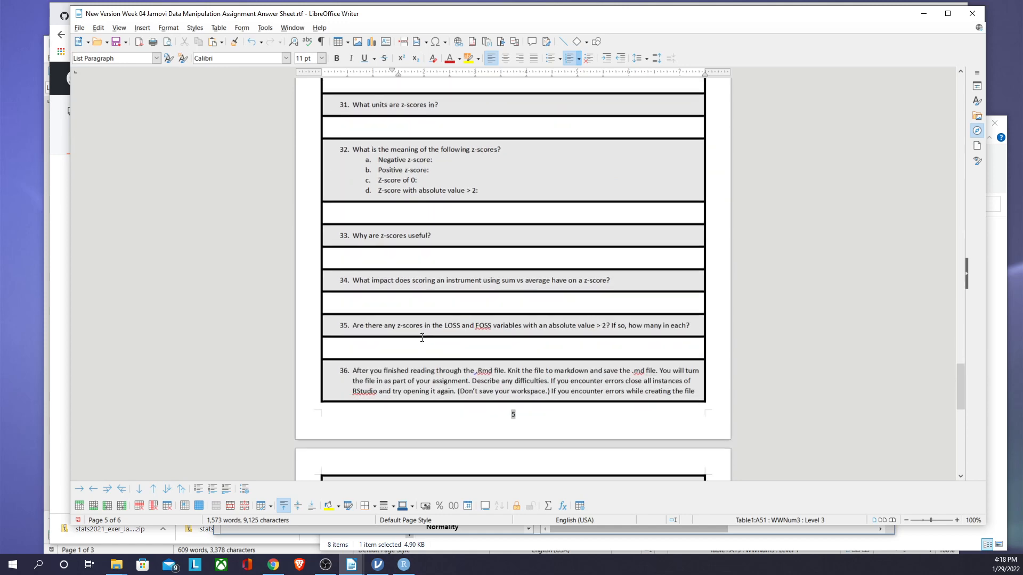
{"action": "scroll", "coordinate": [422, 338], "scroll_direction": "down", "scroll_amount": 6}
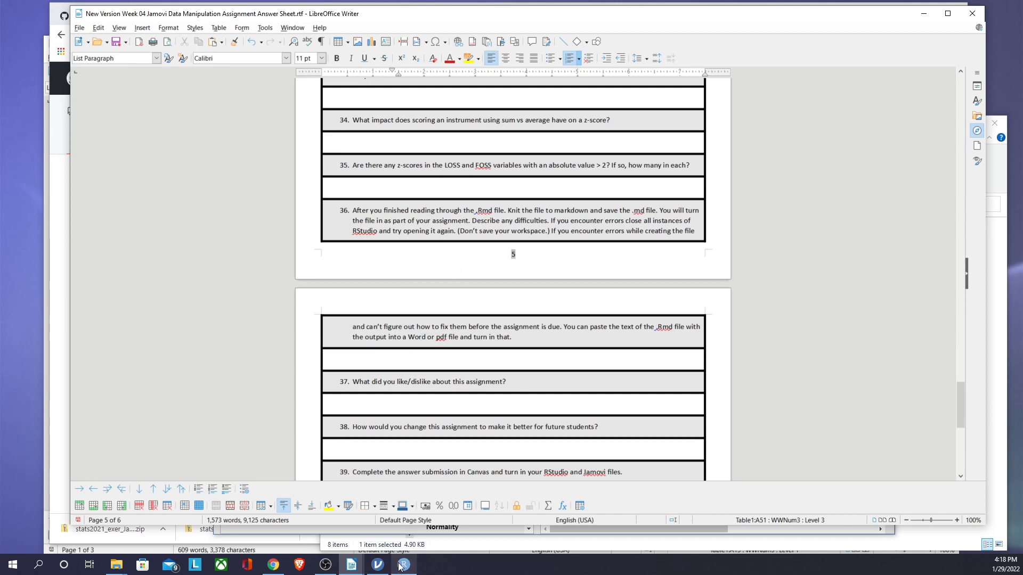
Switch to RStudio and knit the Week04DataManipulationAssignment R Markdown file to md_document
{"action": "mouse_move", "coordinate": [401, 565]}
{"action": "left_click", "coordinate": [408, 535]}
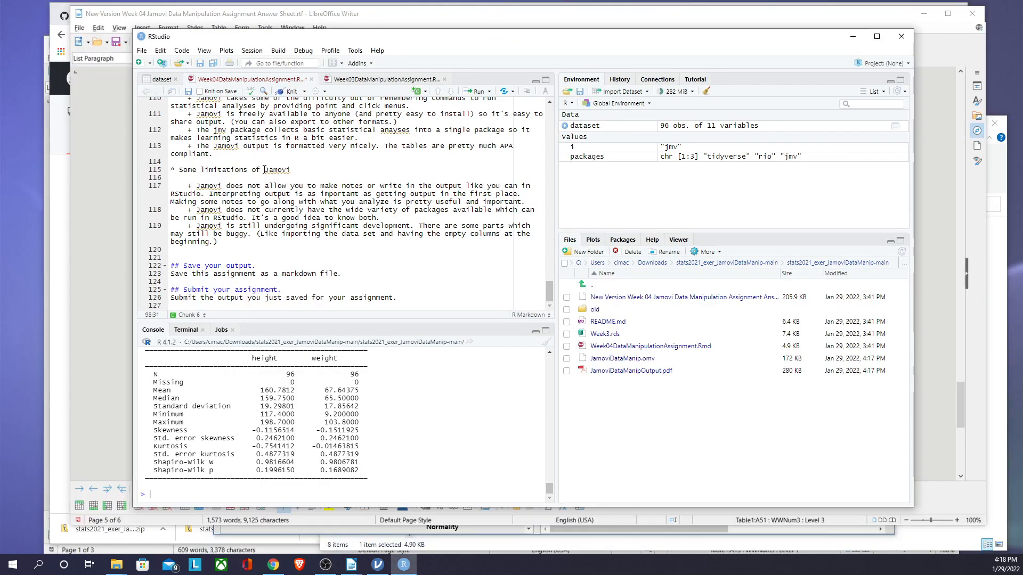
{"action": "left_click", "coordinate": [304, 91]}
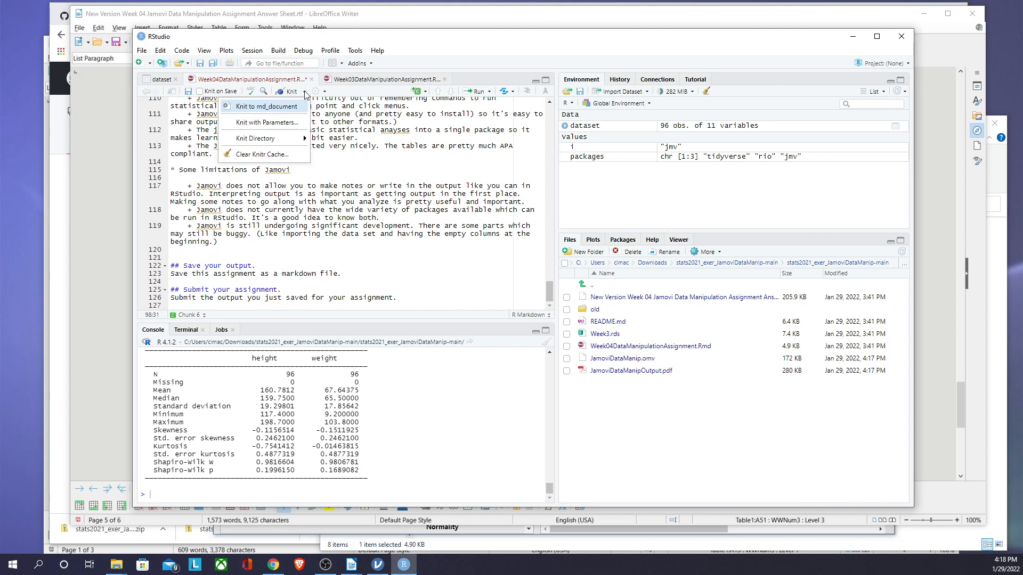
{"action": "left_click", "coordinate": [284, 108]}
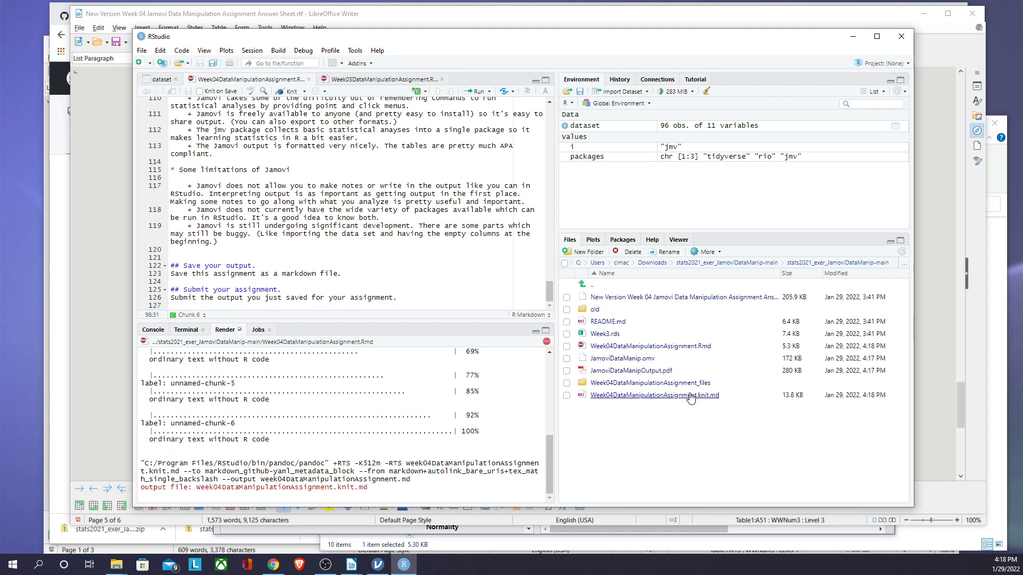
{"action": "left_click", "coordinate": [690, 395]}
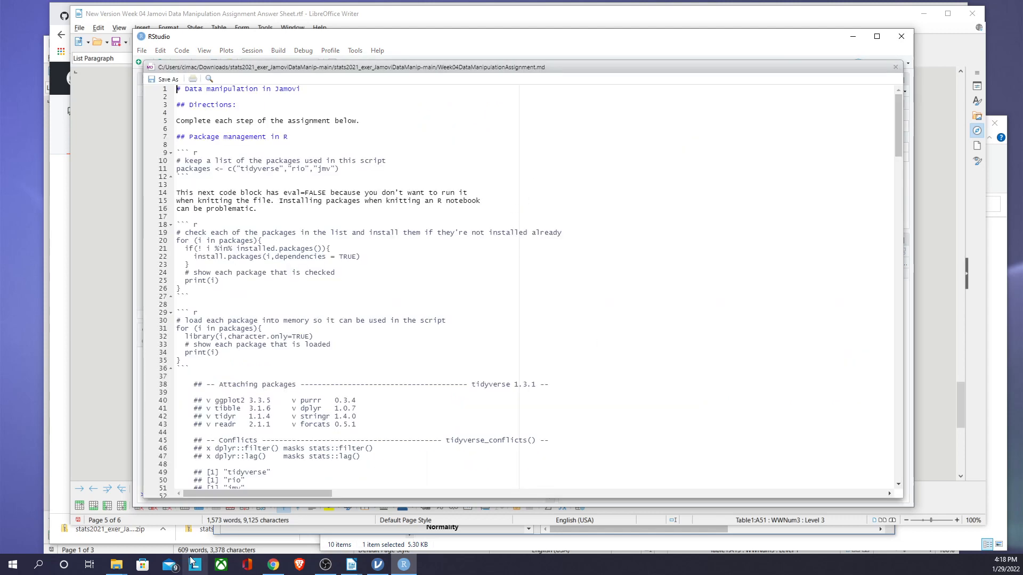
Locate the knitted Week04DataManipulationAssignment.md in the assignment folder in File Explorer, and close RStudio's markdown preview
{"action": "mouse_move", "coordinate": [132, 562]}
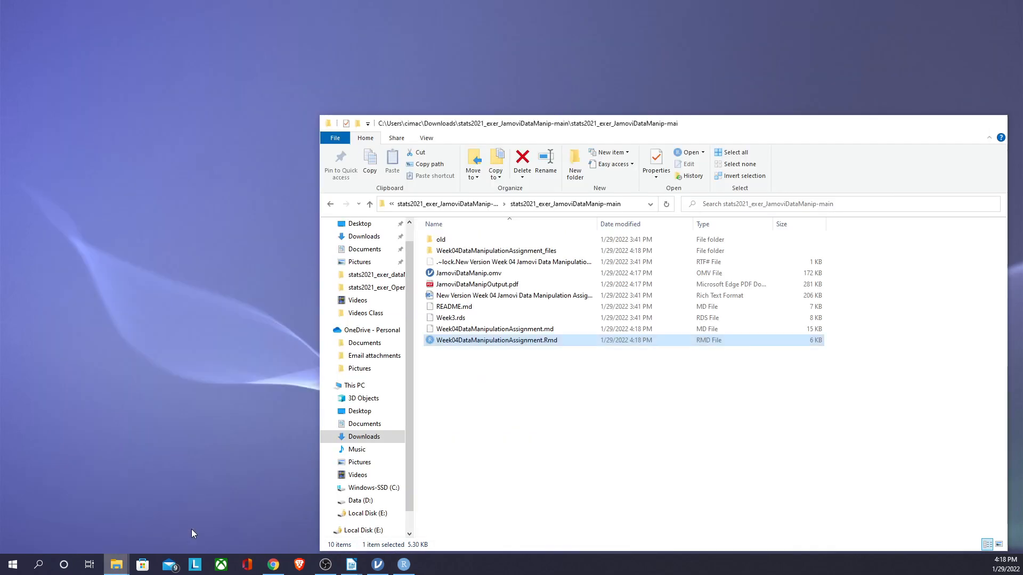
{"action": "left_click", "coordinate": [191, 529]}
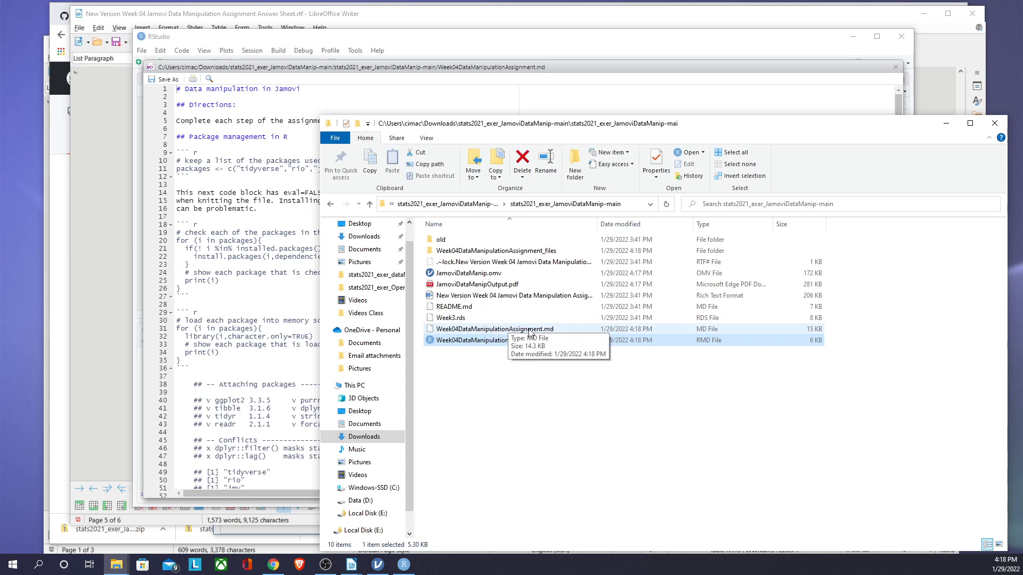
{"action": "left_click", "coordinate": [403, 83]}
{"action": "left_click", "coordinate": [896, 67]}
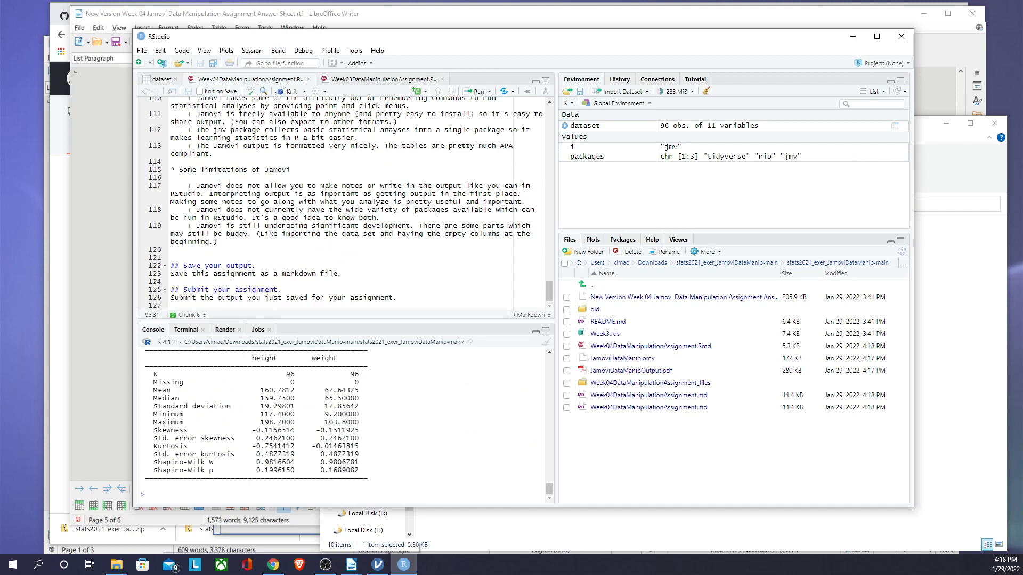
Open the file upload page of the stats2021_exer_JamoviDataManip repository on GitHub and place the File Explorer window beside its drop area
{"action": "mouse_move", "coordinate": [116, 563]}
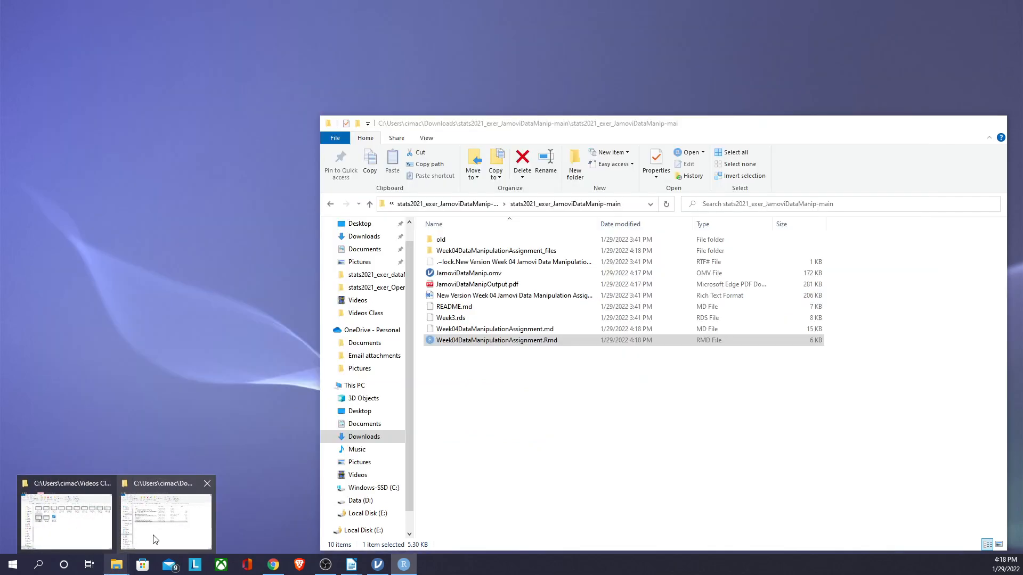
{"action": "left_click", "coordinate": [155, 540]}
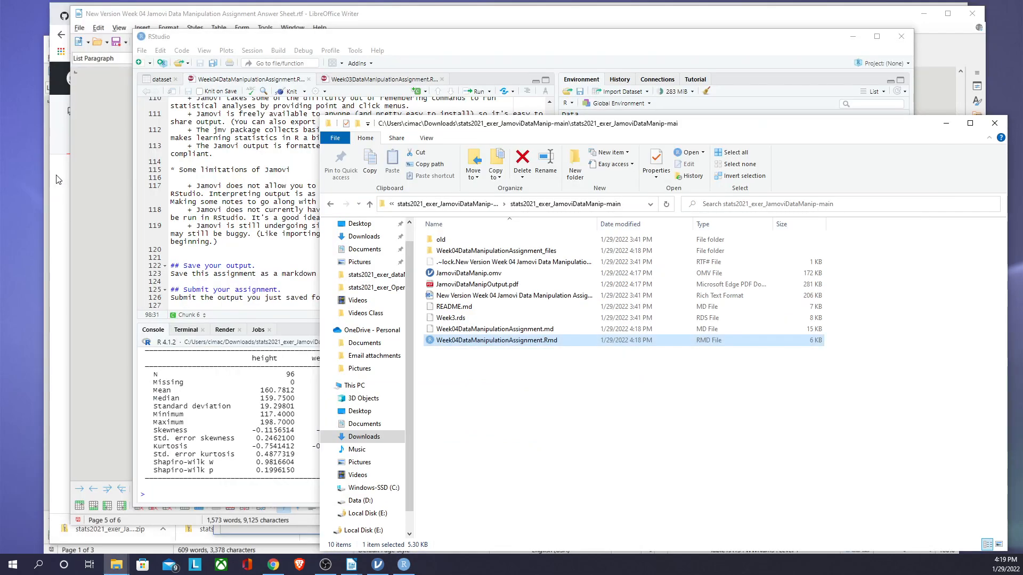
{"action": "left_click", "coordinate": [59, 180]}
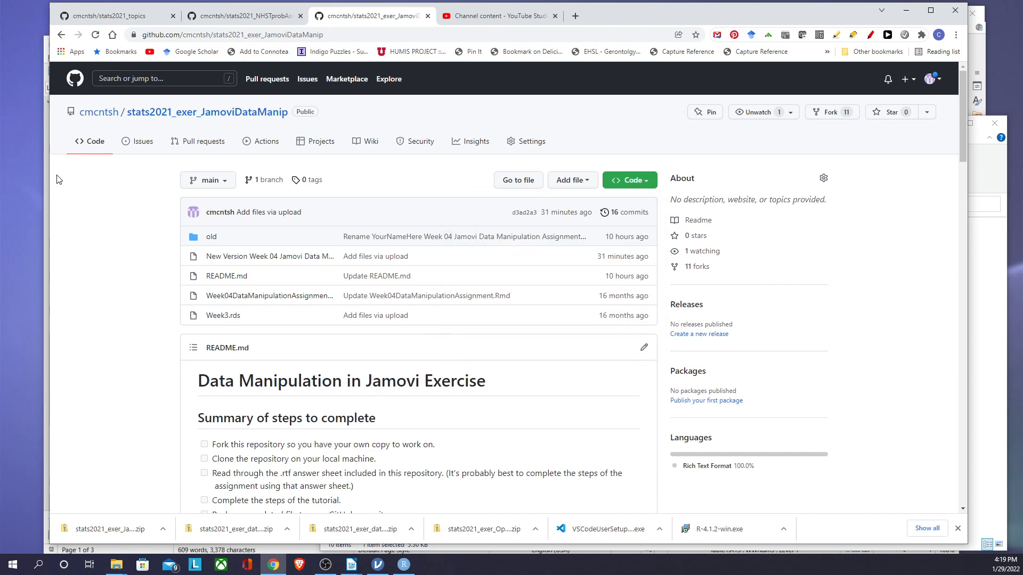
{"action": "left_click", "coordinate": [580, 181]}
{"action": "left_click", "coordinate": [554, 215]}
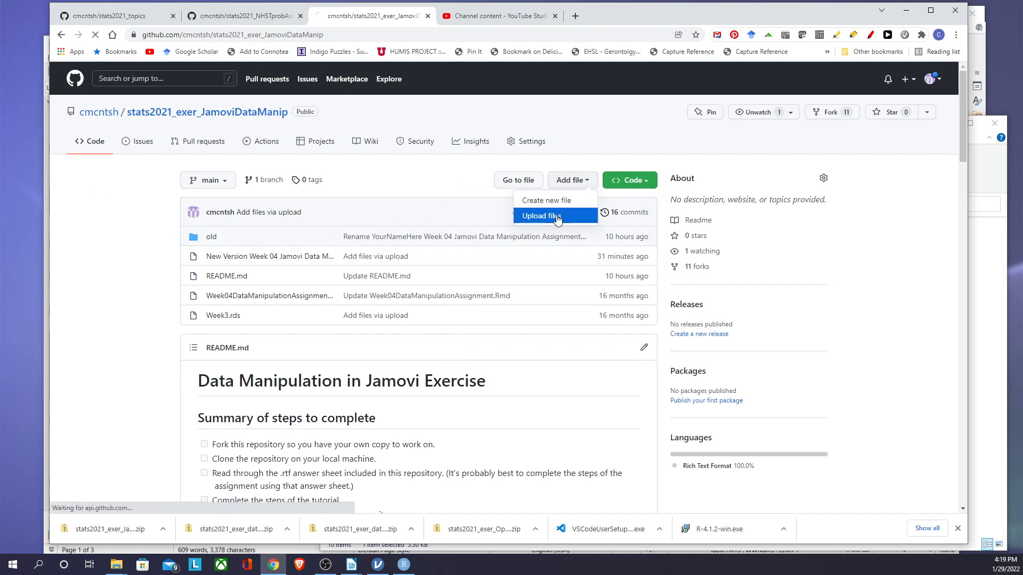
{"action": "left_click", "coordinate": [975, 202]}
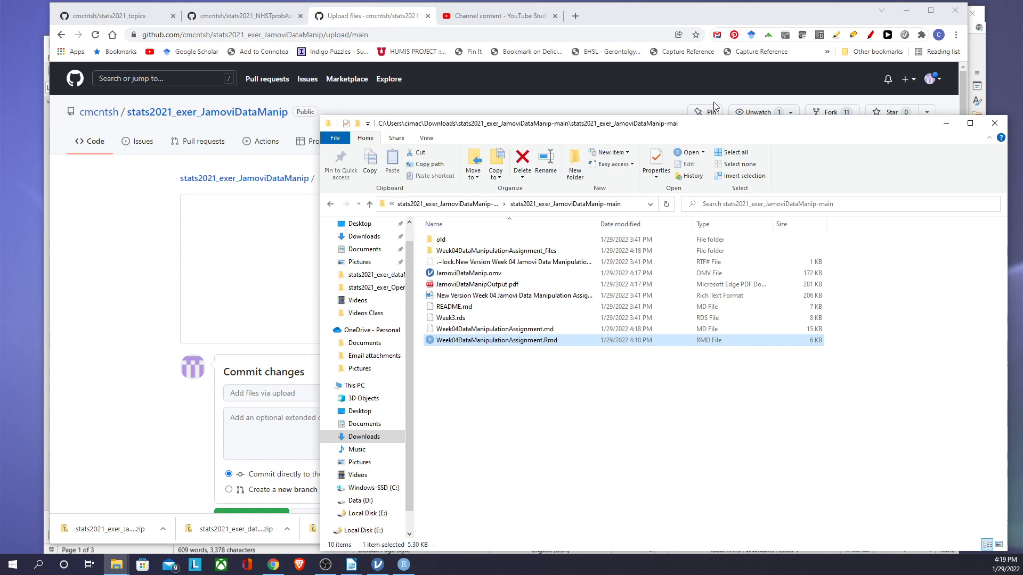
{"action": "left_click_drag", "start_coordinate": [703, 123], "coordinate": [803, 95]}
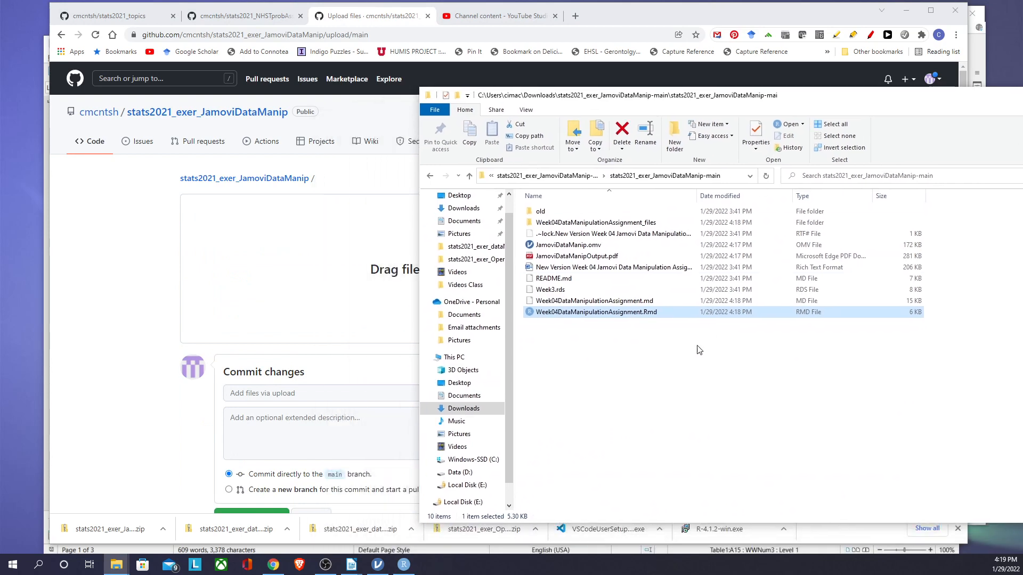
Add Week04DataManipulationAssignment.md, JamoviDataManipOutput.pdf and JamoviDataManip.omv to the GitHub upload, and cancel instead of committing
{"action": "left_click_drag", "start_coordinate": [566, 302], "coordinate": [302, 281]}
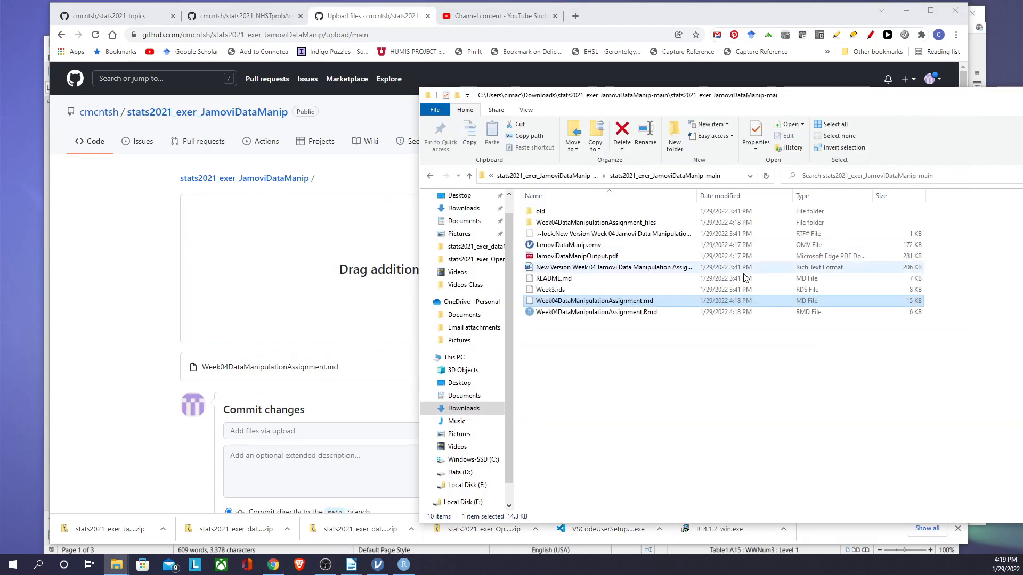
{"action": "left_click_drag", "start_coordinate": [554, 256], "coordinate": [330, 250]}
{"action": "left_click", "coordinate": [974, 96]}
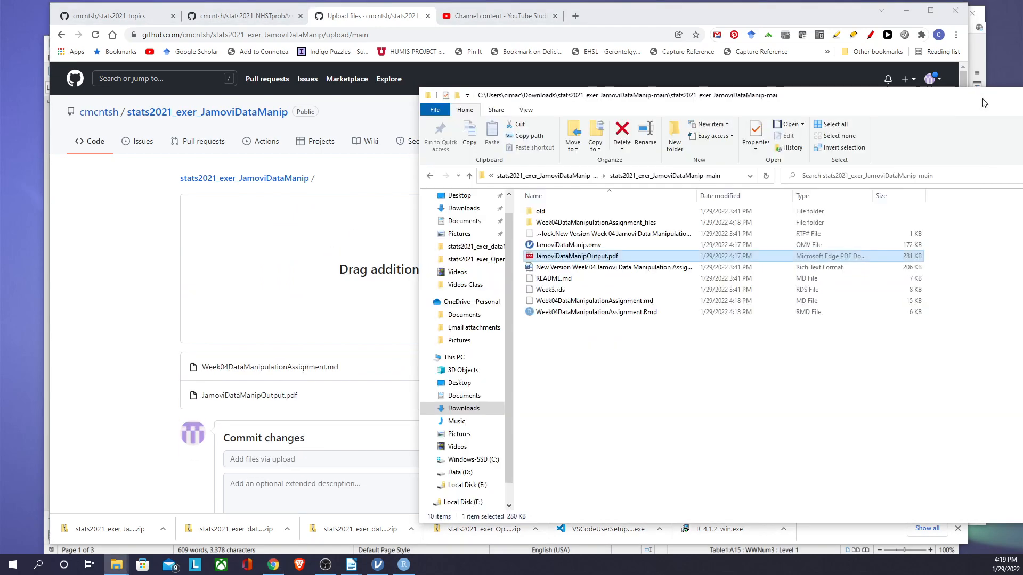
{"action": "left_click_drag", "start_coordinate": [566, 246], "coordinate": [344, 245]}
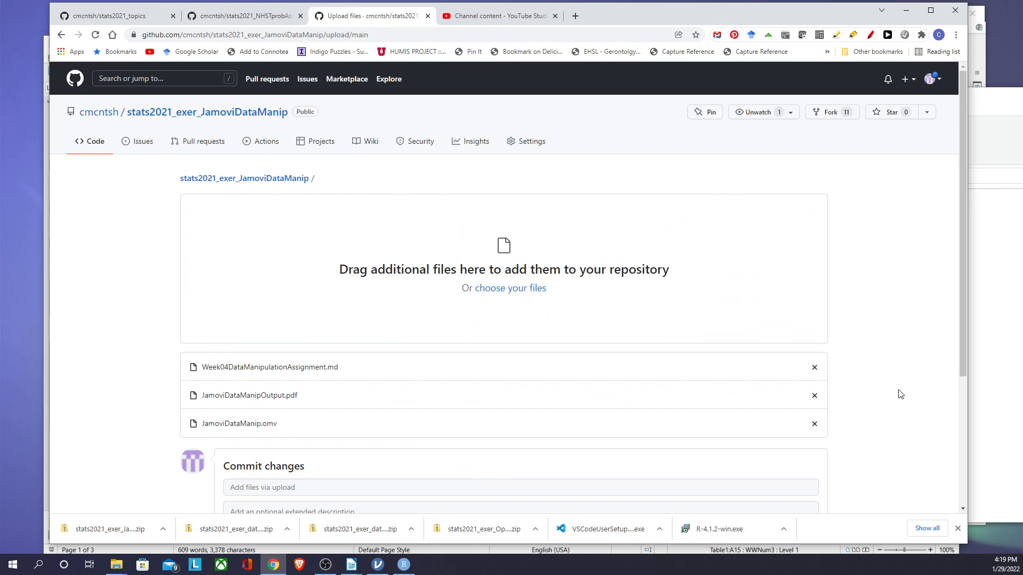
{"action": "scroll", "coordinate": [898, 393], "scroll_direction": "down", "scroll_amount": 4}
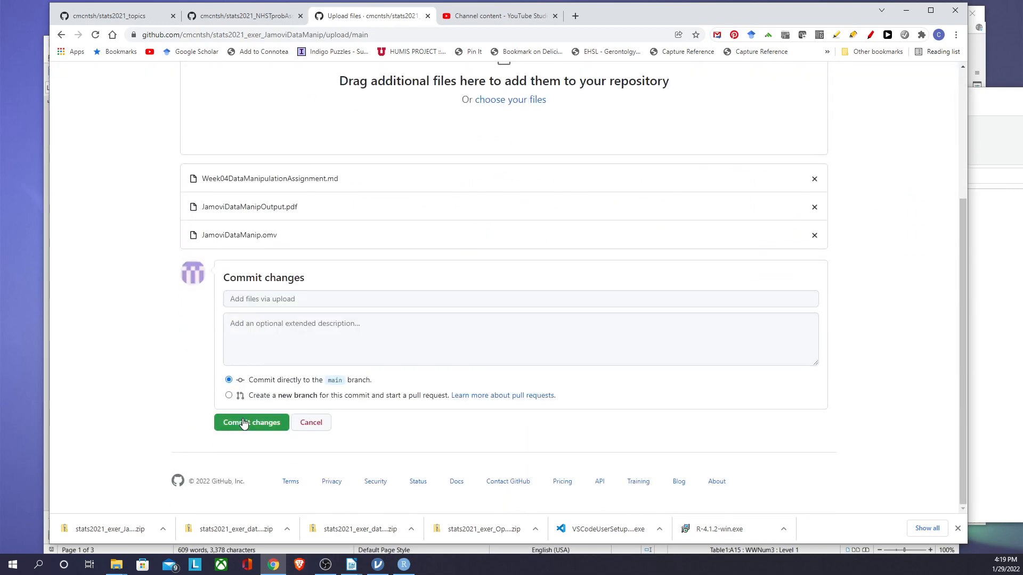
{"action": "left_click", "coordinate": [314, 424]}
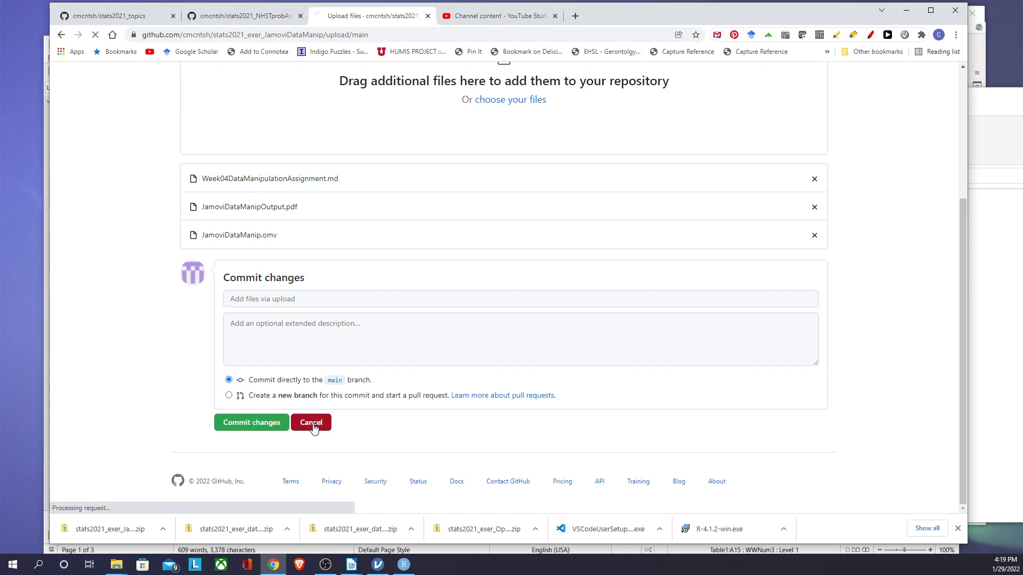